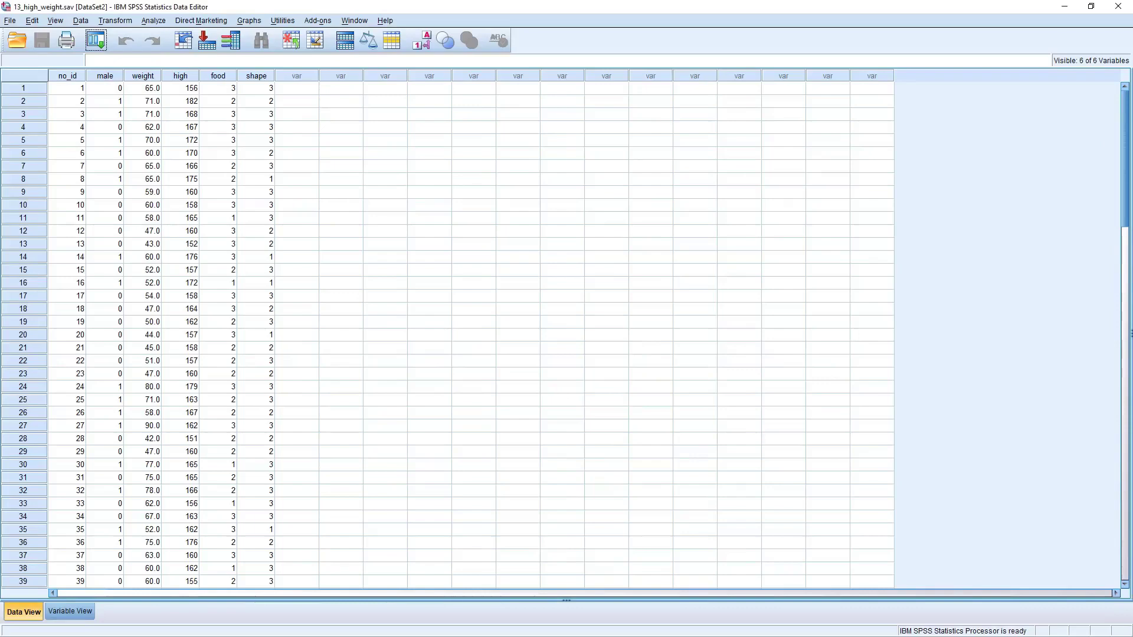
# Bring up the PowerPoint slide with the body-weight questionnaire, enlarge its window to read the questions and codes, and move it out of view.
pyautogui.moveTo(1132, 65); pyautogui.dragTo(428, 80)
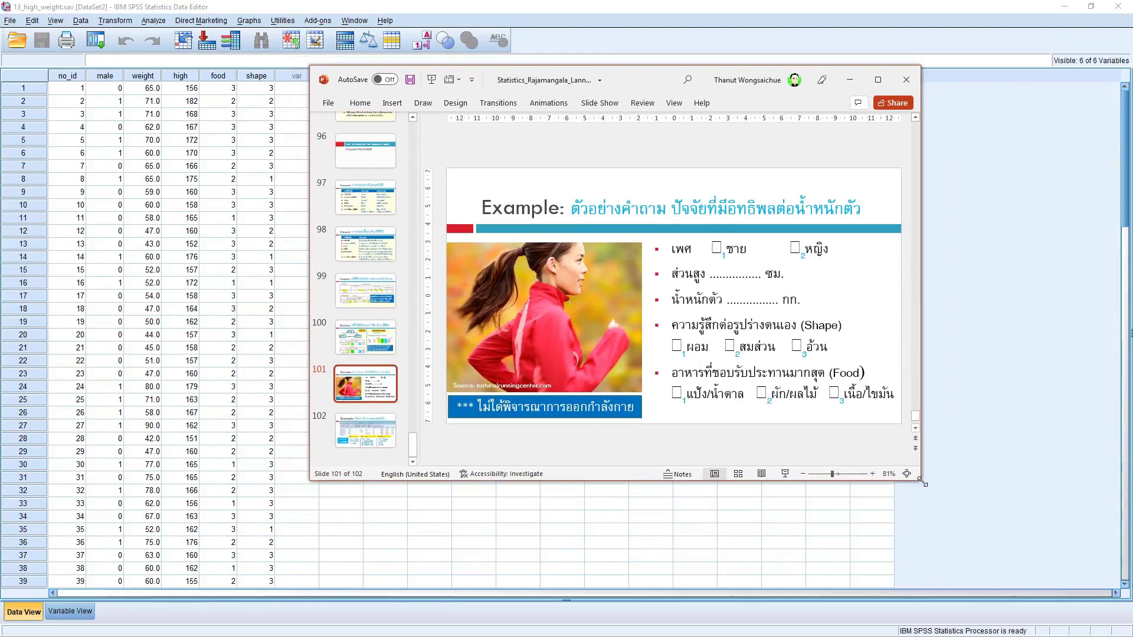
pyautogui.moveTo(920, 479); pyautogui.dragTo(1058, 569)
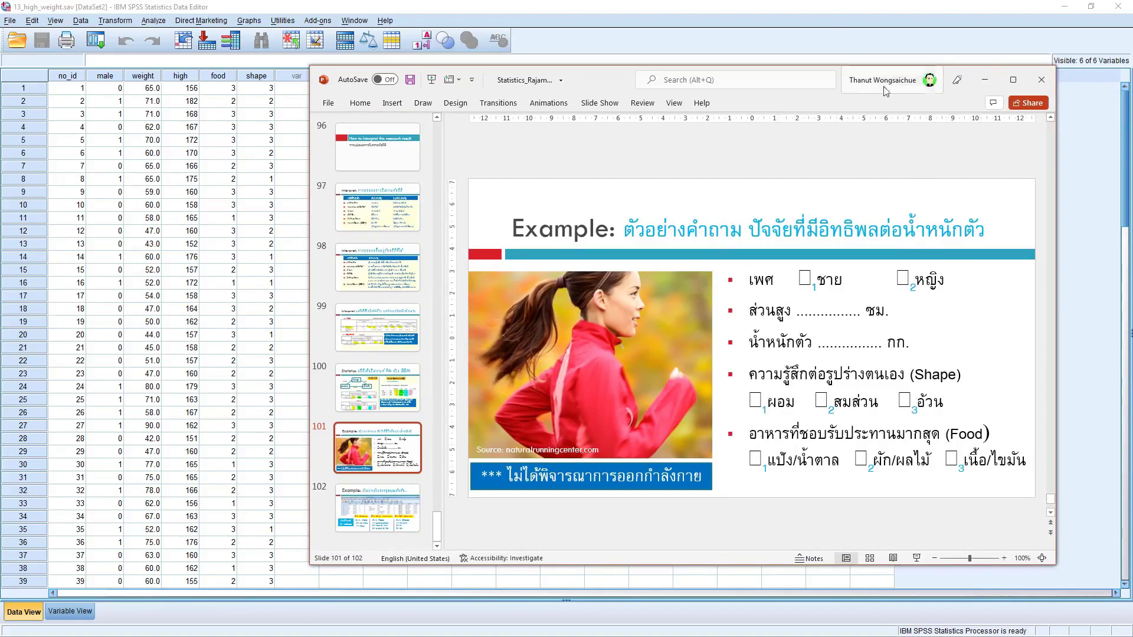
pyautogui.moveTo(611, 77); pyautogui.dragTo(1132, 124)
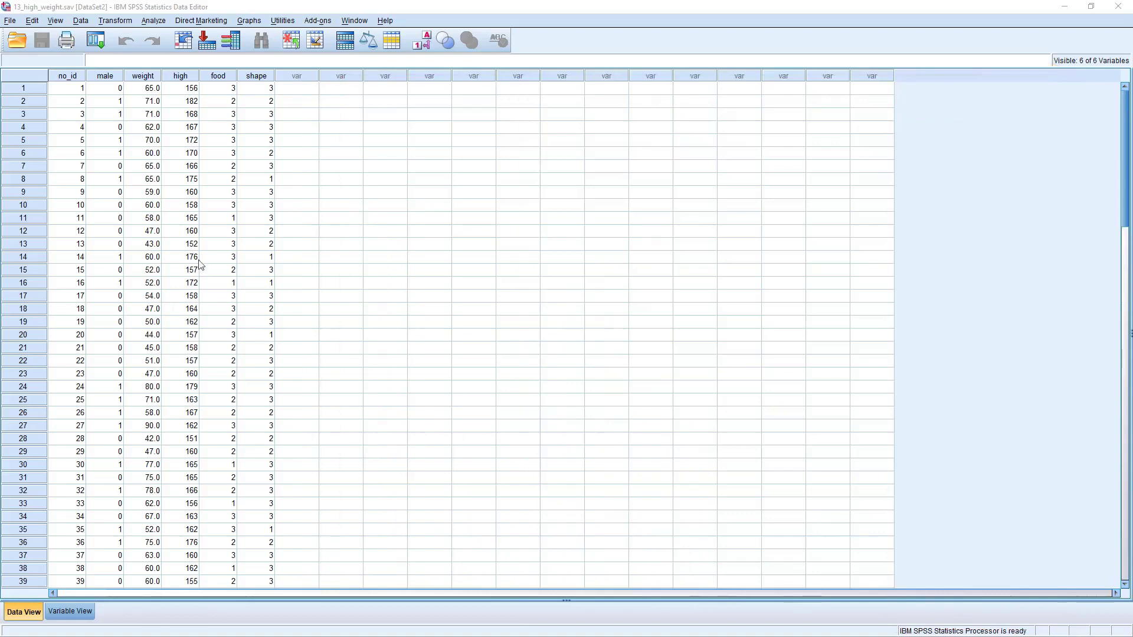
# Check the first and last records of the no_id column and the empty rows below the data.
pyautogui.click(66, 90)
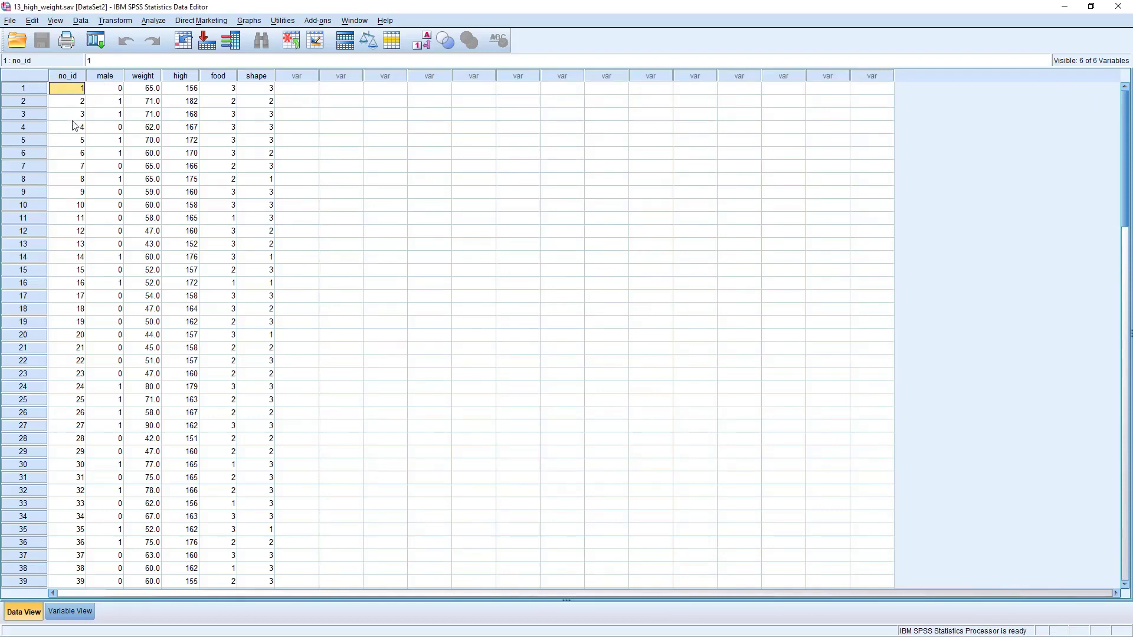
pyautogui.hotkey('ctrl', 'Down')
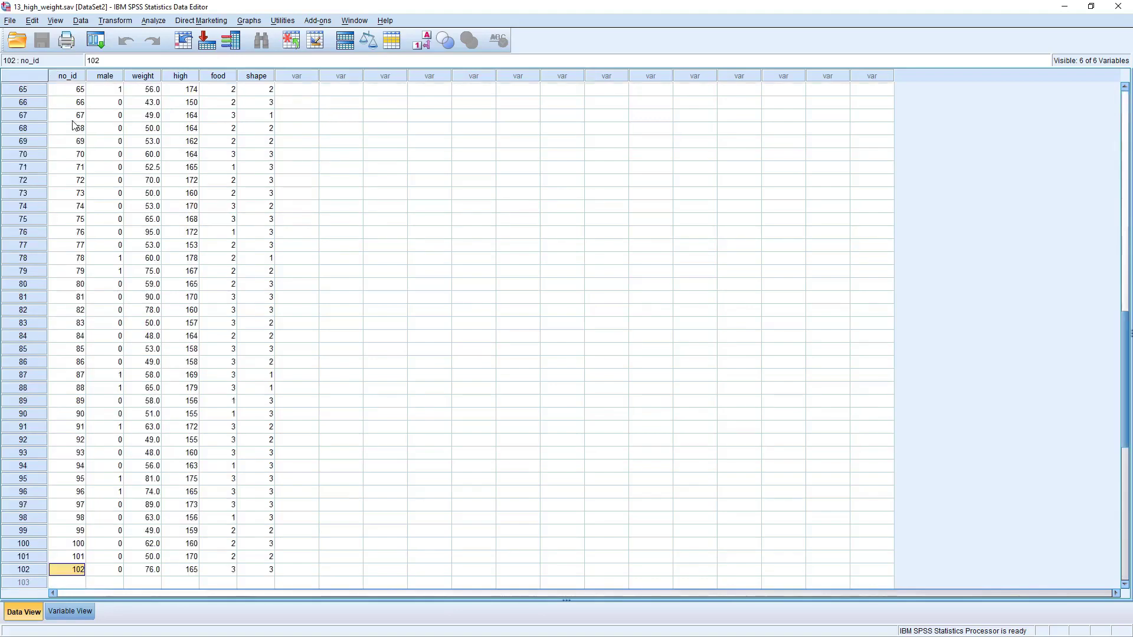
pyautogui.hotkey('ctrl', 'Up')
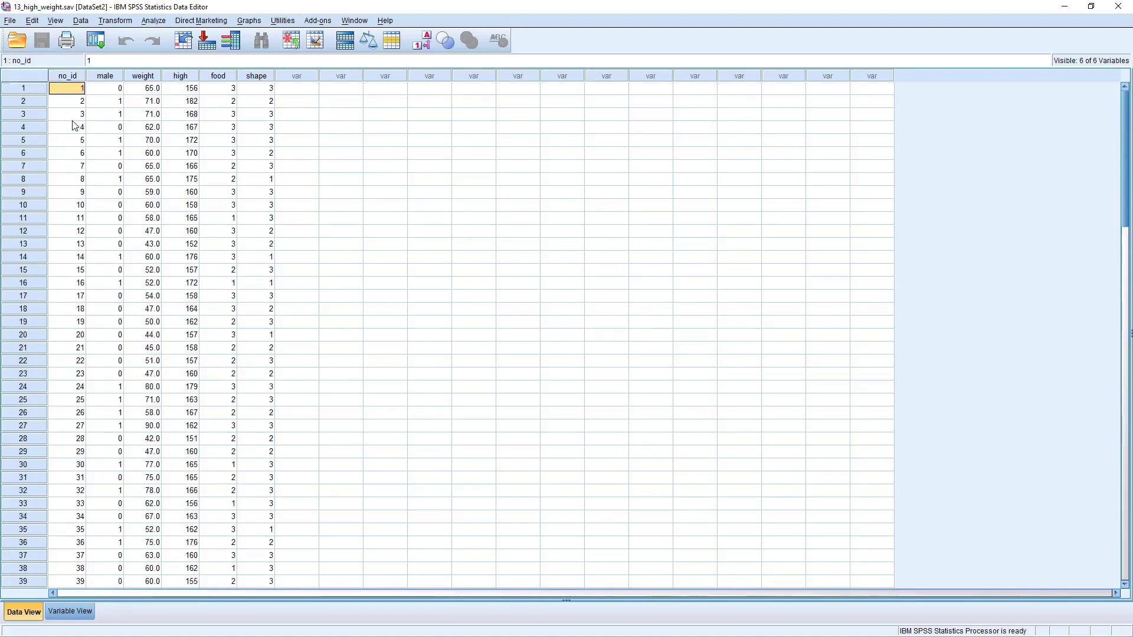
pyautogui.hotkey('ctrl', 'Down')
pyautogui.press('Down')
pyautogui.press('Down')
pyautogui.press('Down')
pyautogui.press('Down')
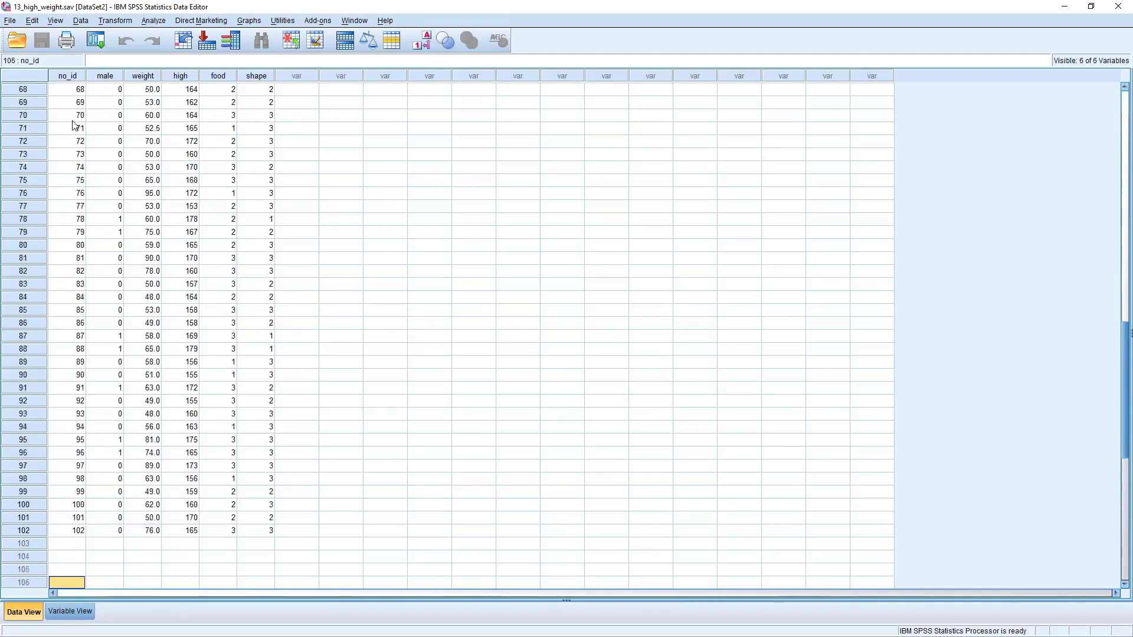
pyautogui.press('Up')
pyautogui.press('Up')
pyautogui.press('Up')
pyautogui.press('Up')
pyautogui.hotkey('ctrl', 'Up')
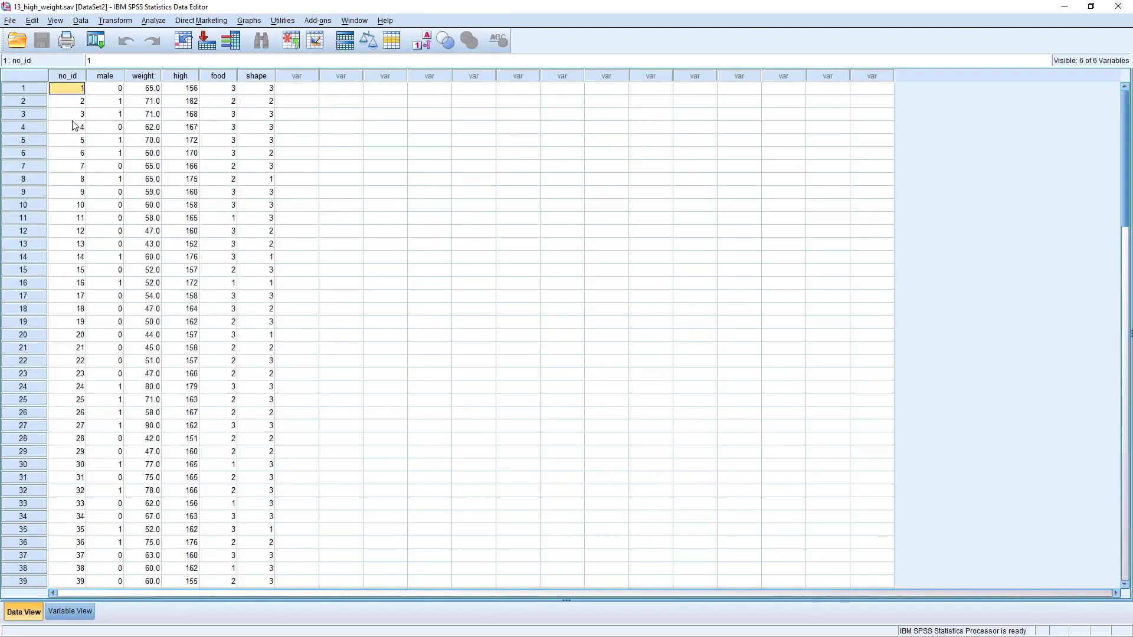
# Examine the coded values in the first rows of male, and slightly widen the weight, high and food columns.
pyautogui.press('Right')
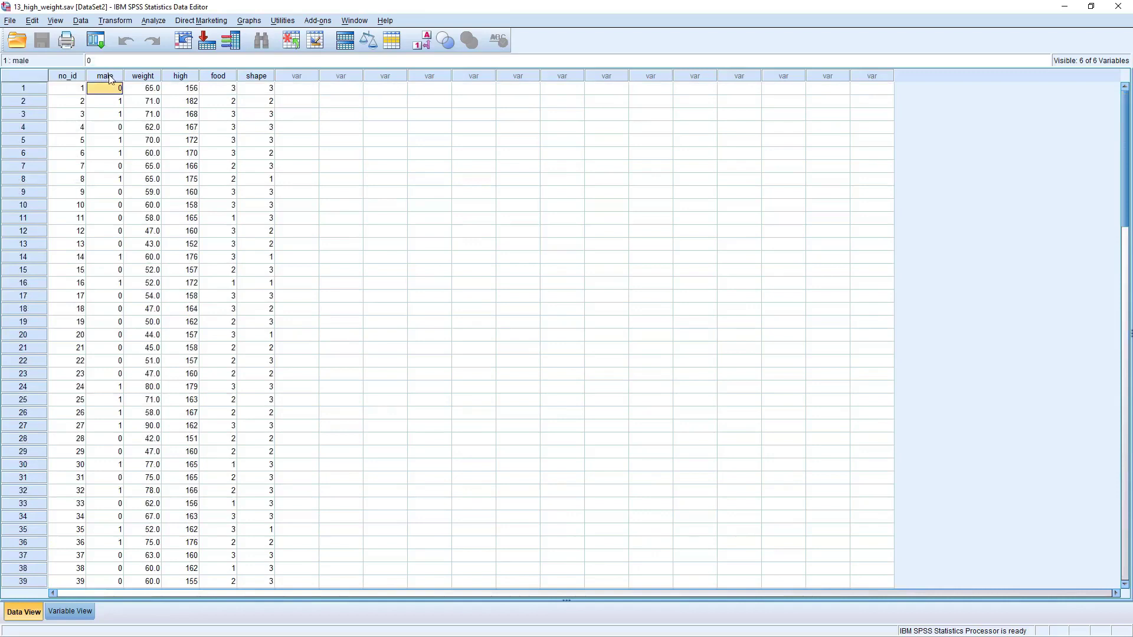
pyautogui.click(108, 102)
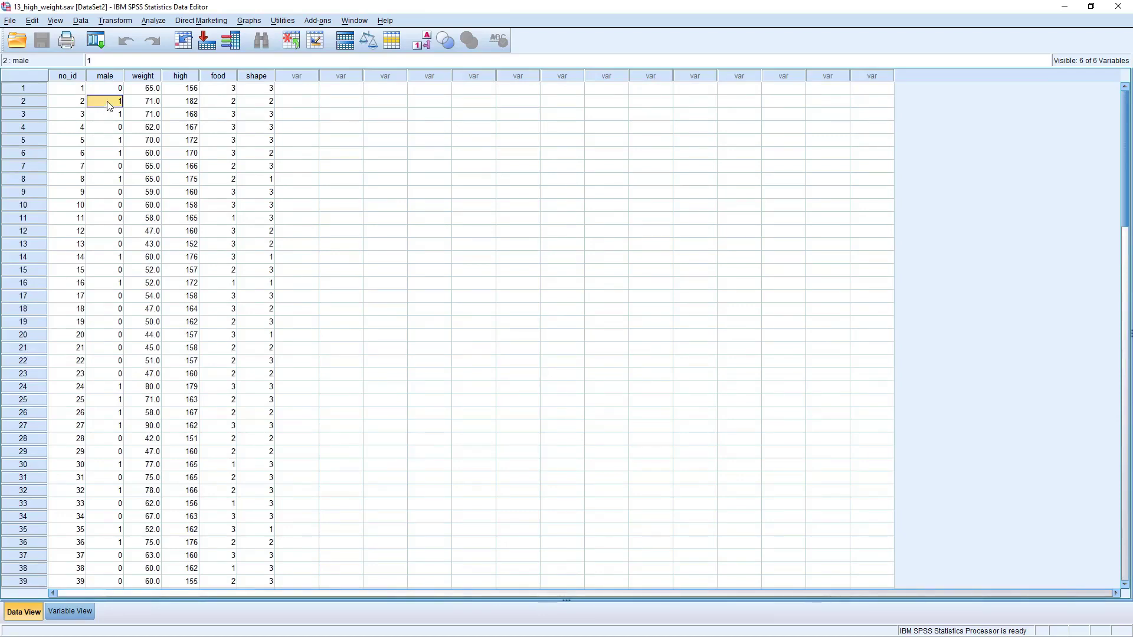
pyautogui.click(112, 90)
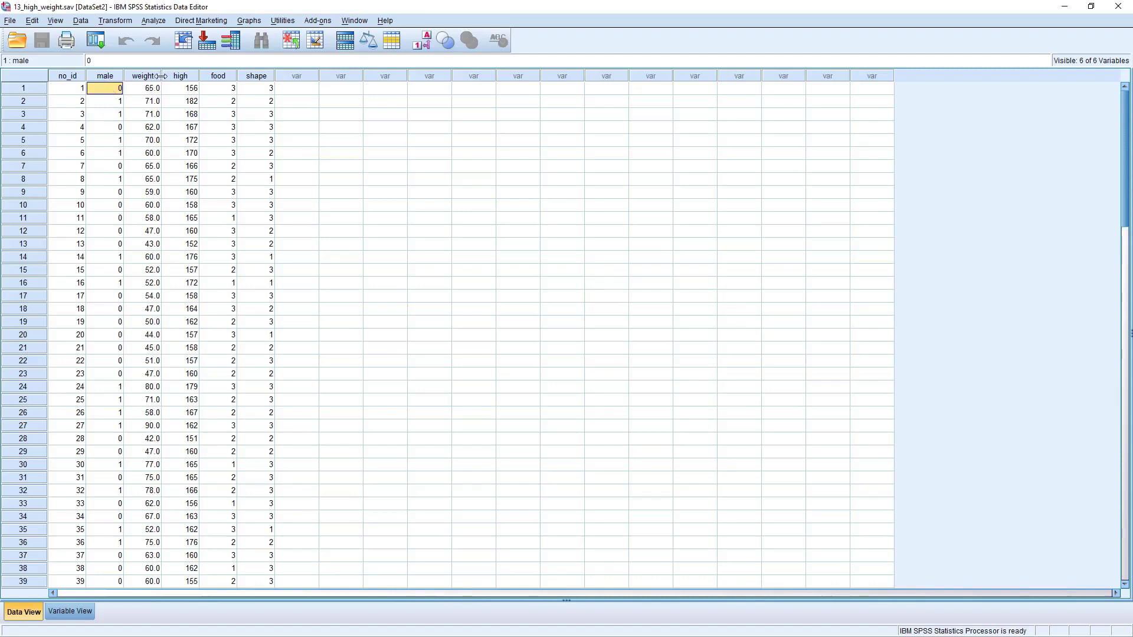
pyautogui.moveTo(162, 77); pyautogui.dragTo(264, 77)
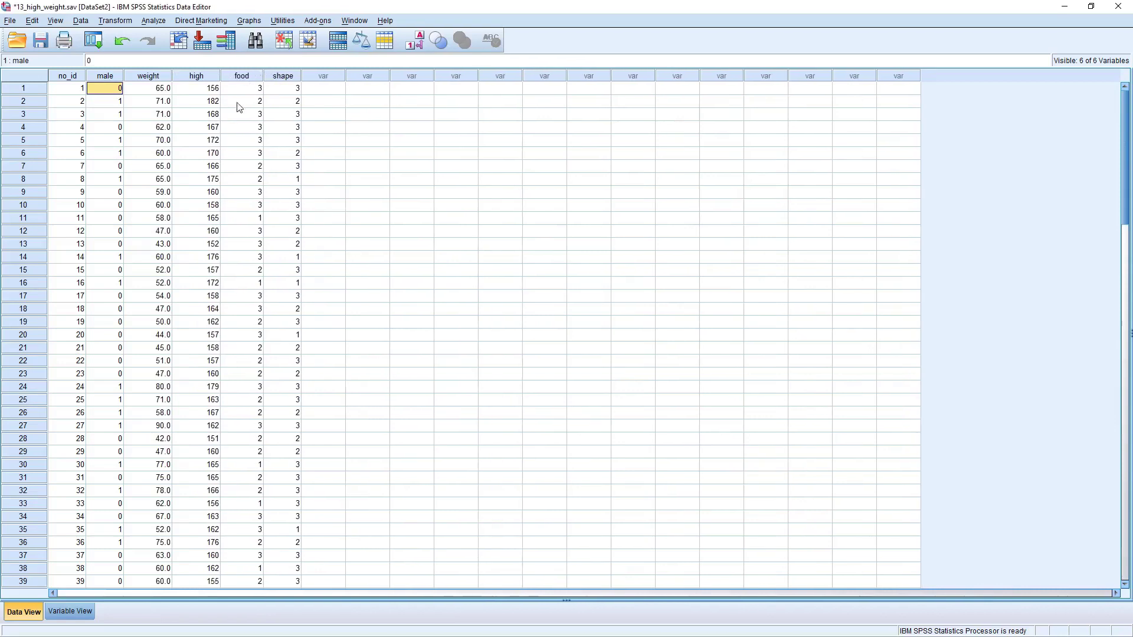
# Examine the food and shape columns and look through the remaining records of the dataset.
pyautogui.click(252, 75)
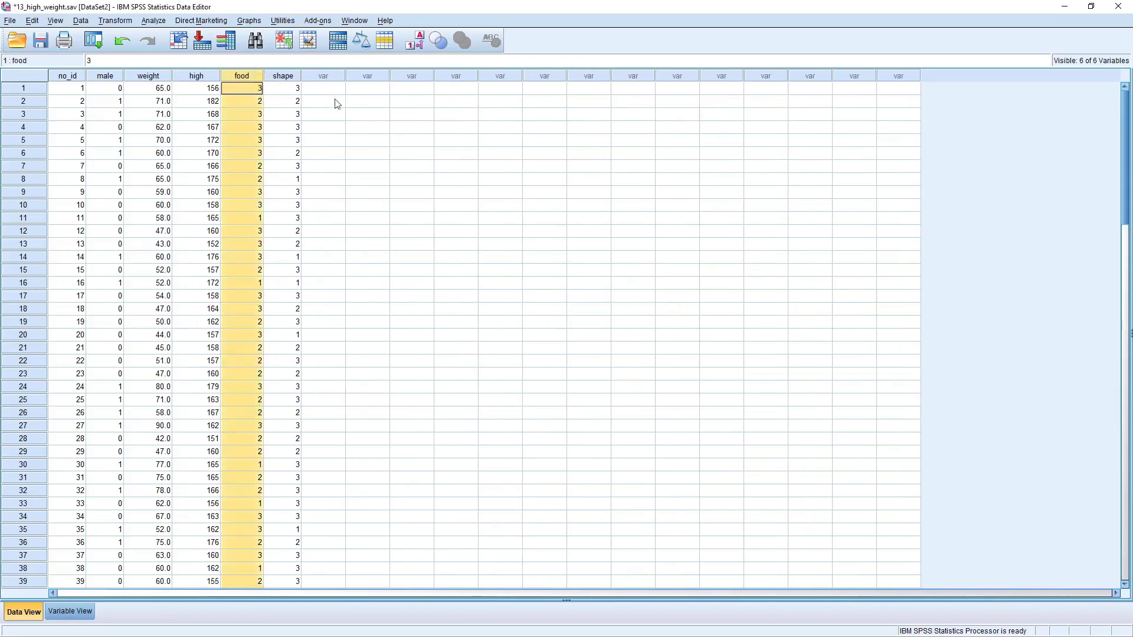
pyautogui.click(286, 77)
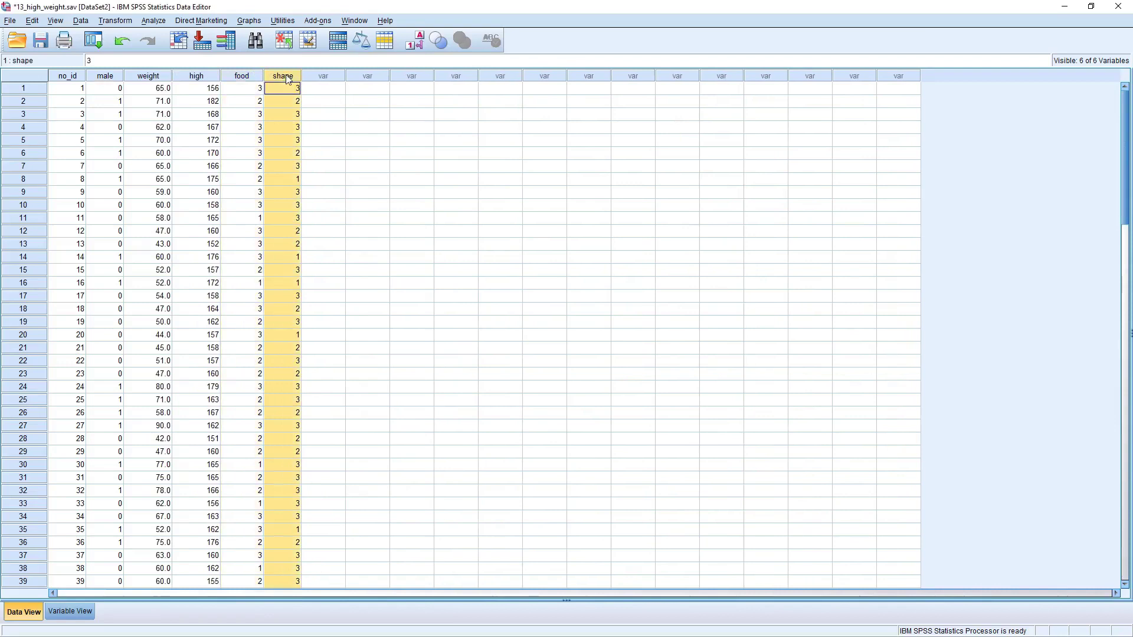
pyautogui.click(327, 130)
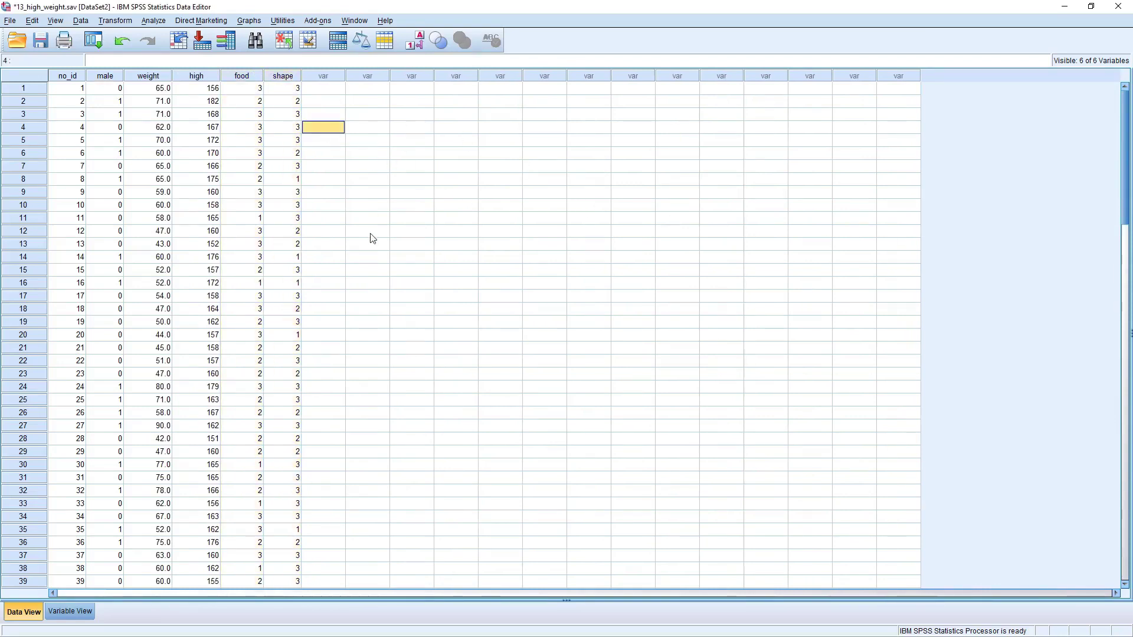
pyautogui.scroll(-14, 361, 230)
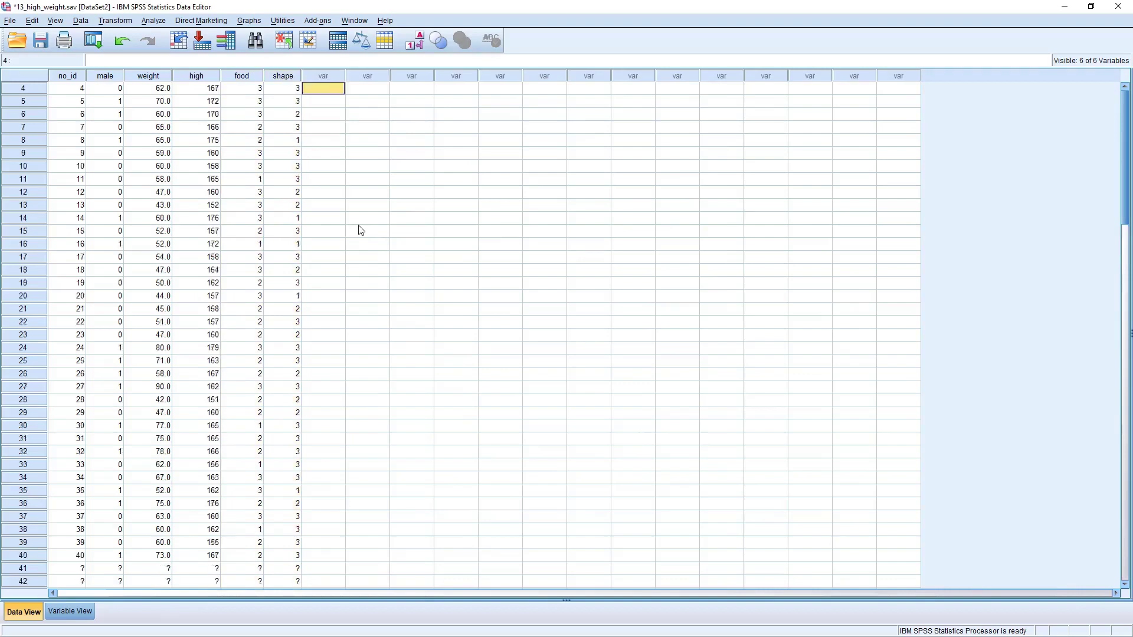
pyautogui.scroll(-11, 361, 230)
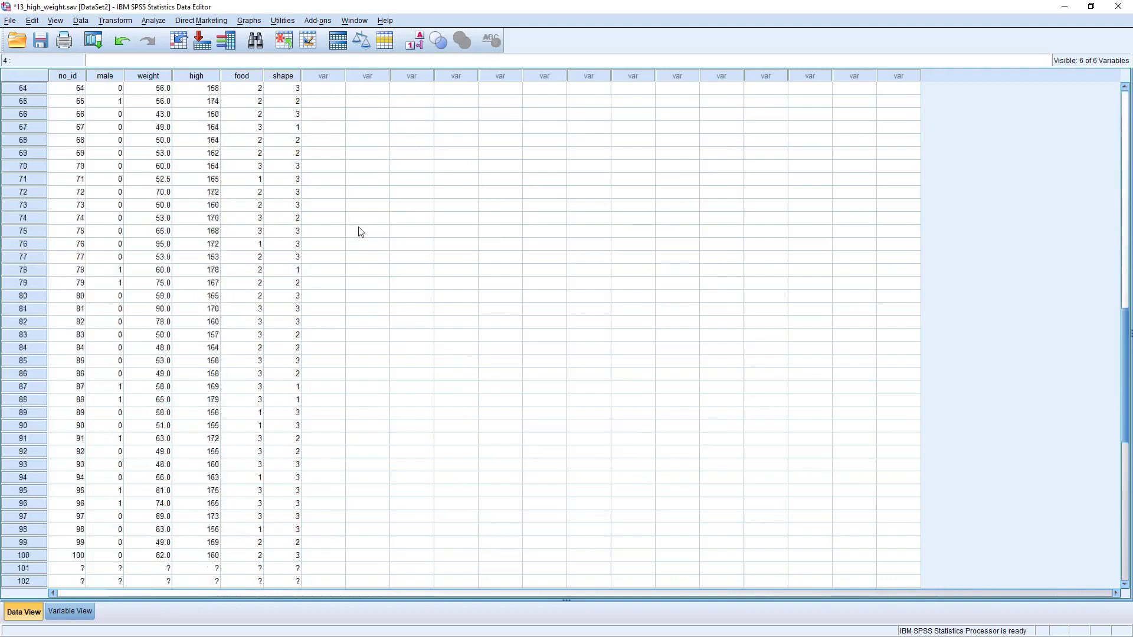
pyautogui.scroll(20, 361, 231)
pyautogui.scroll(4, 362, 232)
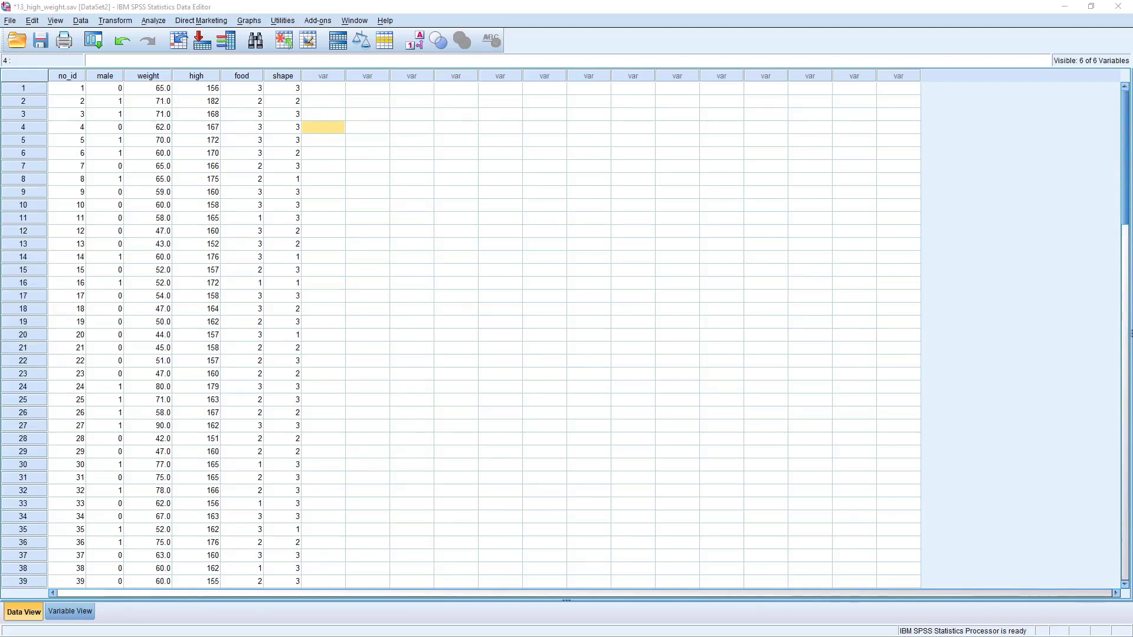
# Run Descriptives on the variables male, weight, high, food and shape, leaving out no_id.
pyautogui.click(151, 21)
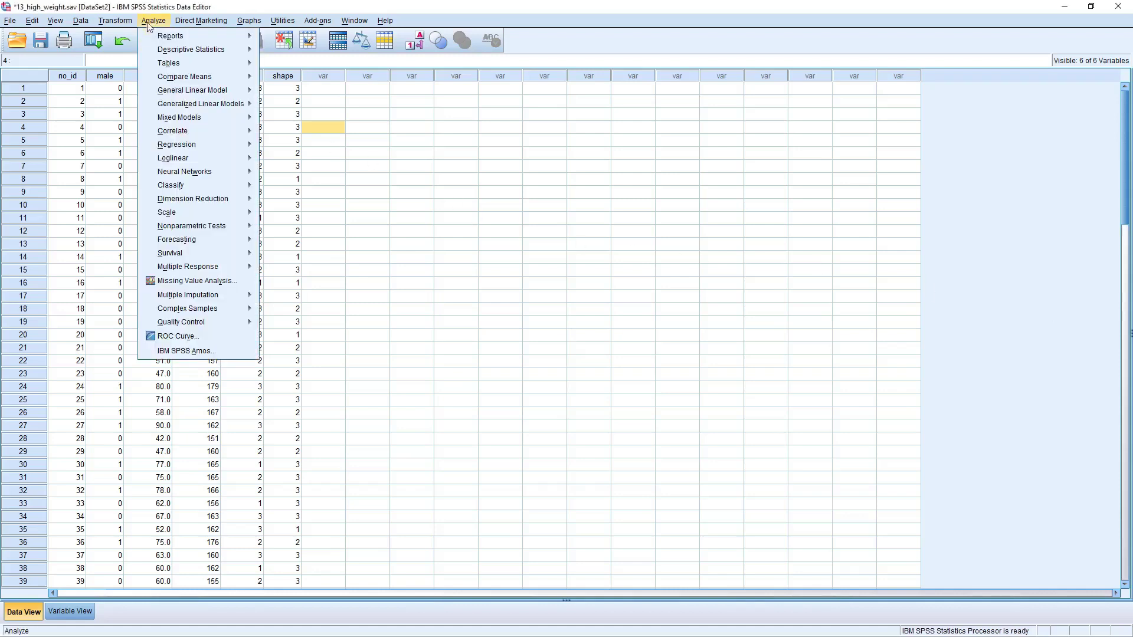
pyautogui.moveTo(168, 39)
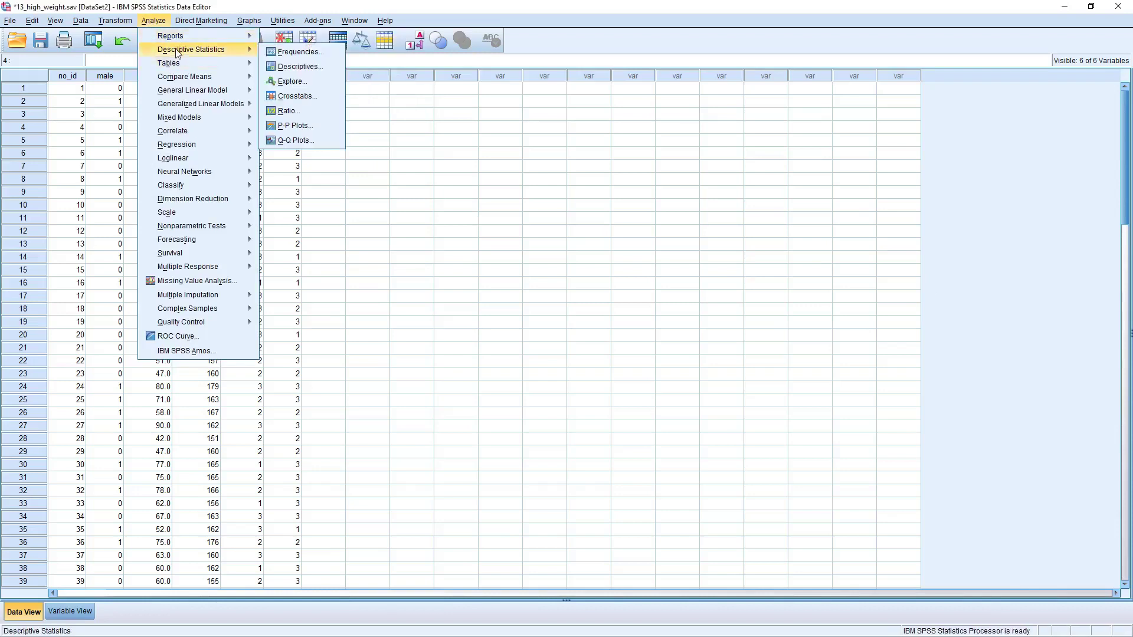
pyautogui.click(320, 69)
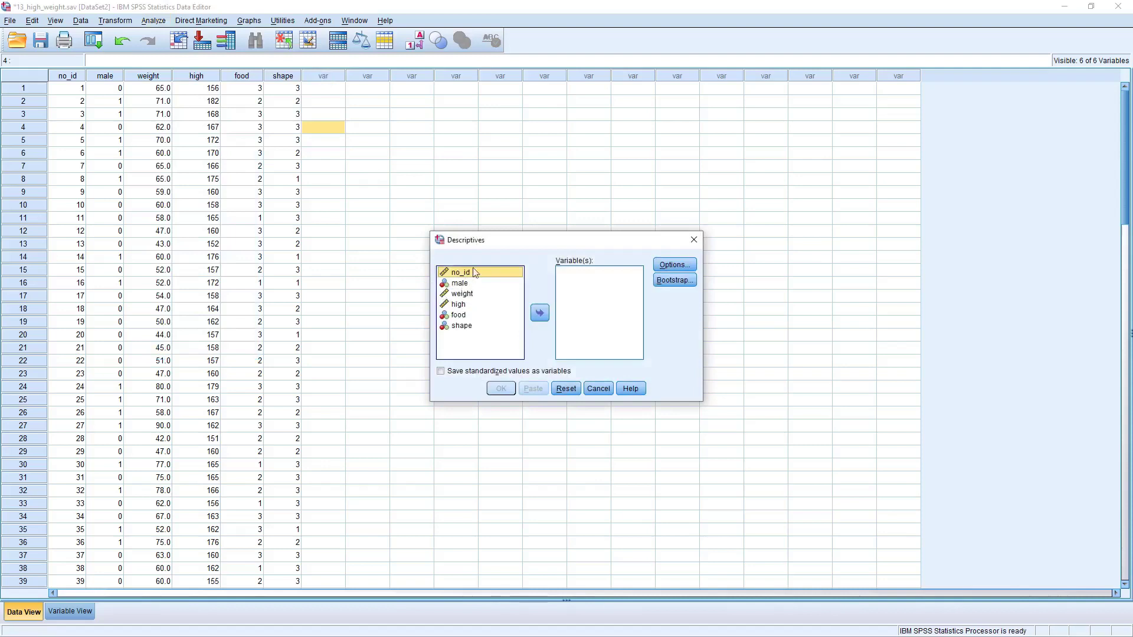
pyautogui.moveTo(487, 245); pyautogui.dragTo(381, 113)
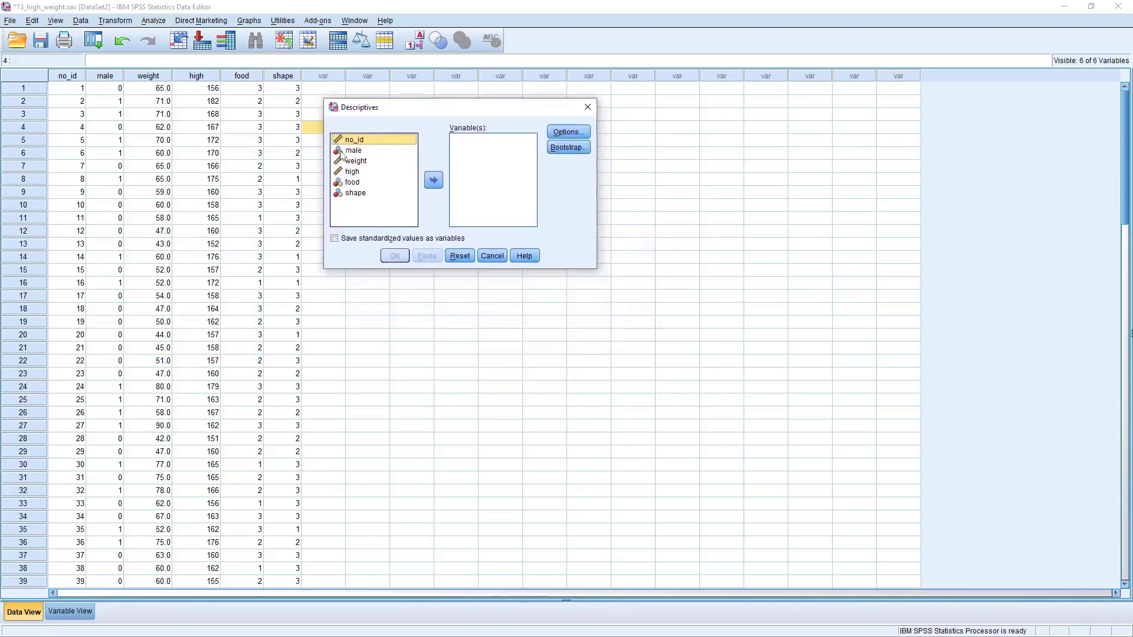
pyautogui.click(353, 150)
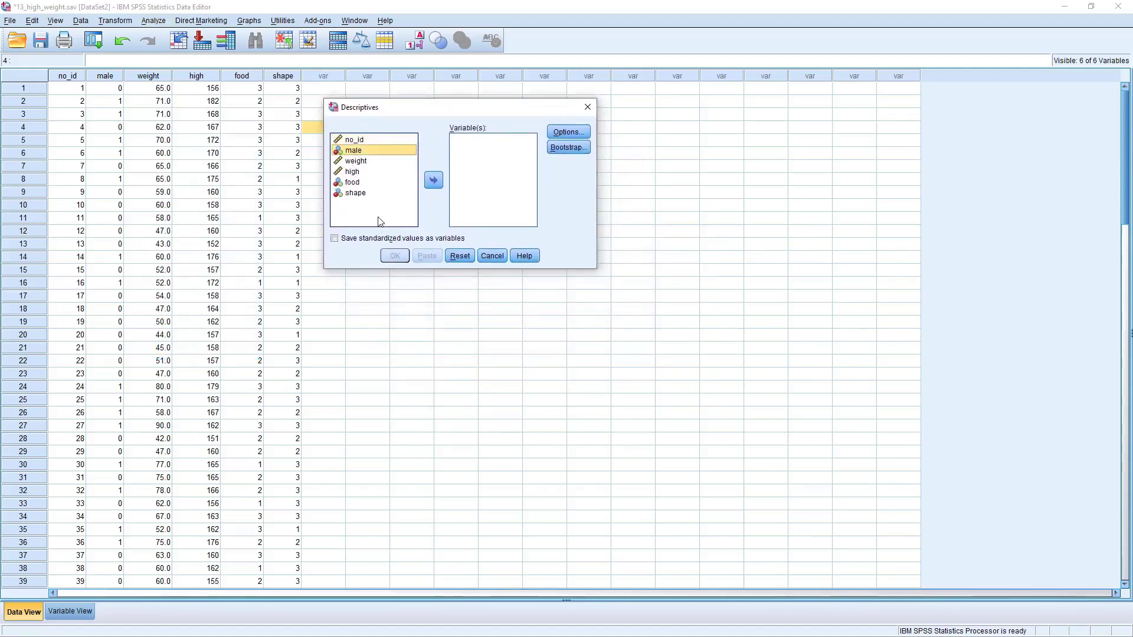
pyautogui.keyDown('shift'); pyautogui.click(362, 191); pyautogui.keyUp('shift')
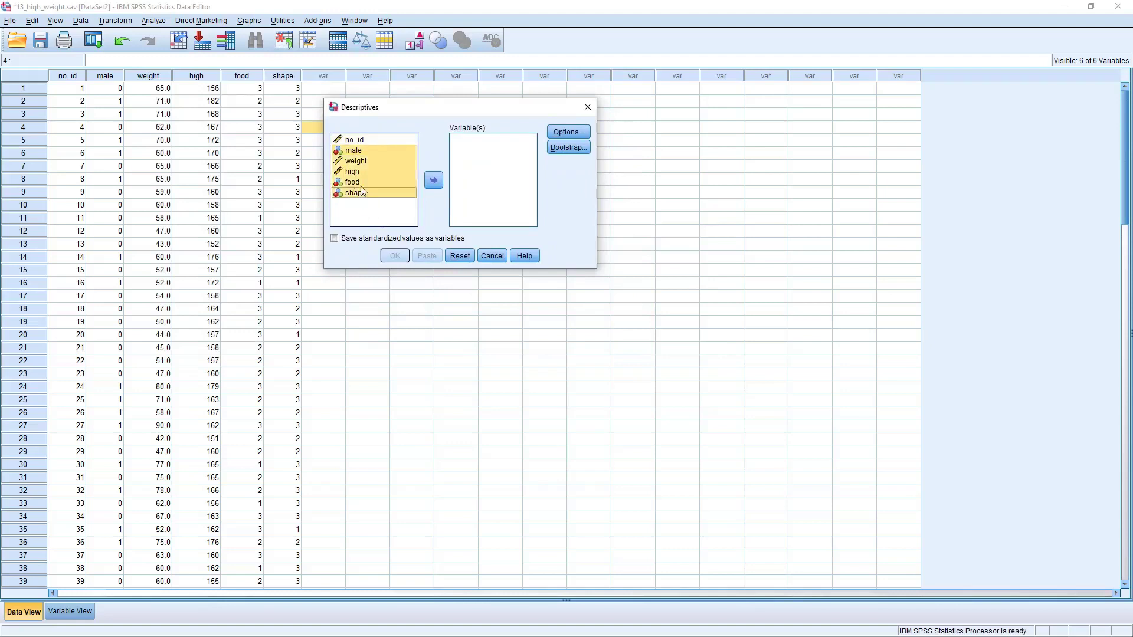
pyautogui.click(433, 182)
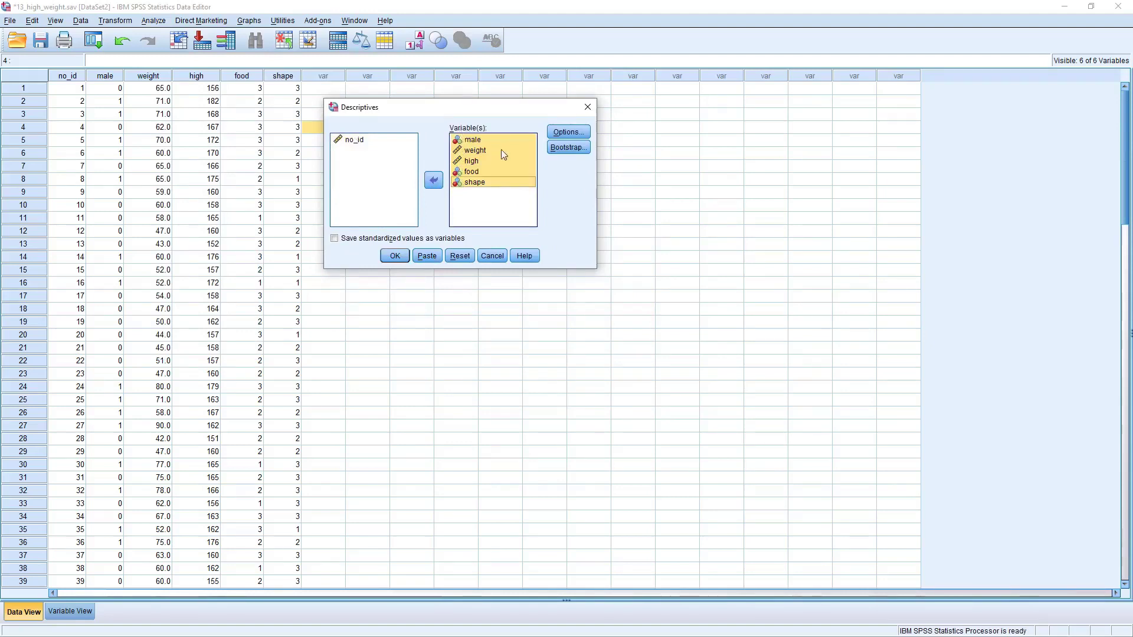
pyautogui.click(394, 258)
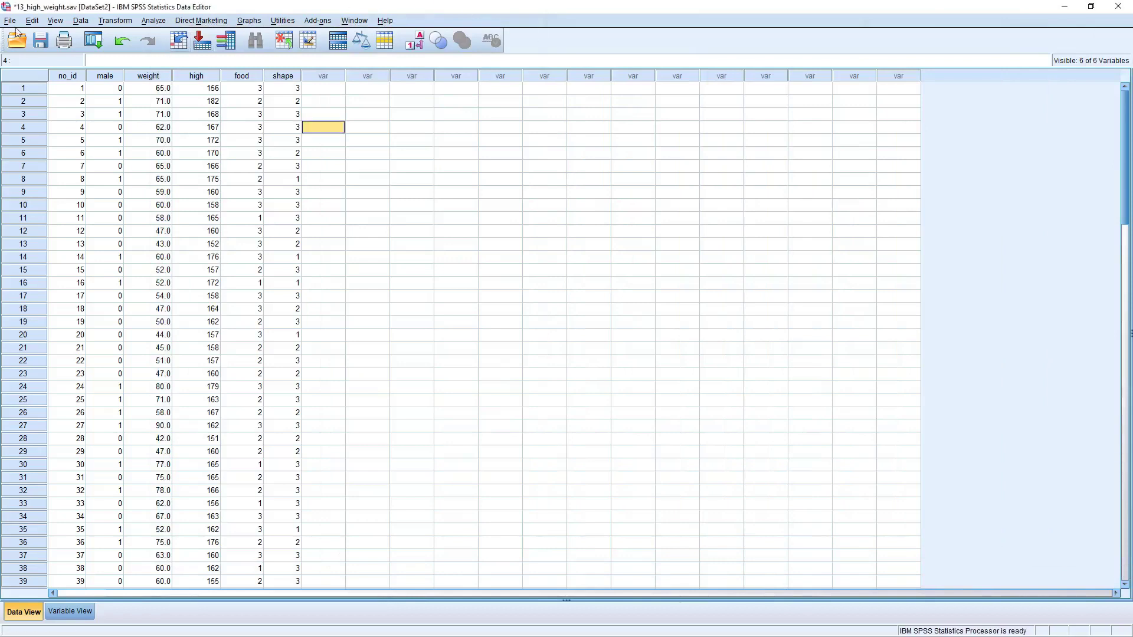
# Rerun Descriptives with the same five variables, and narrow and reposition the output viewer window over the data.
pyautogui.click(153, 21)
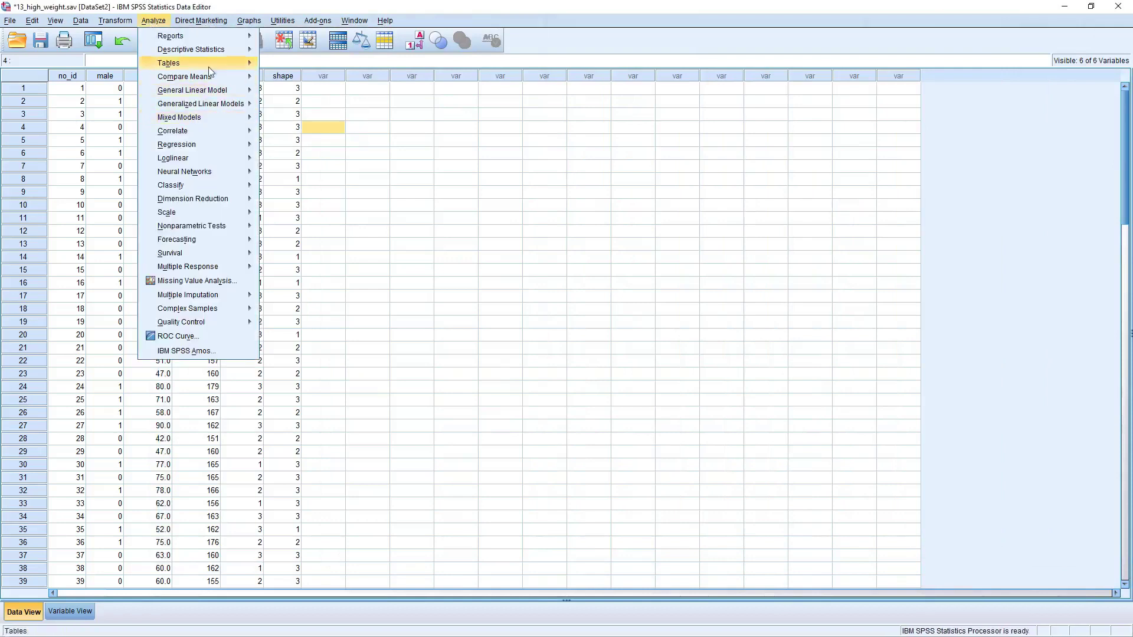
pyautogui.moveTo(233, 51)
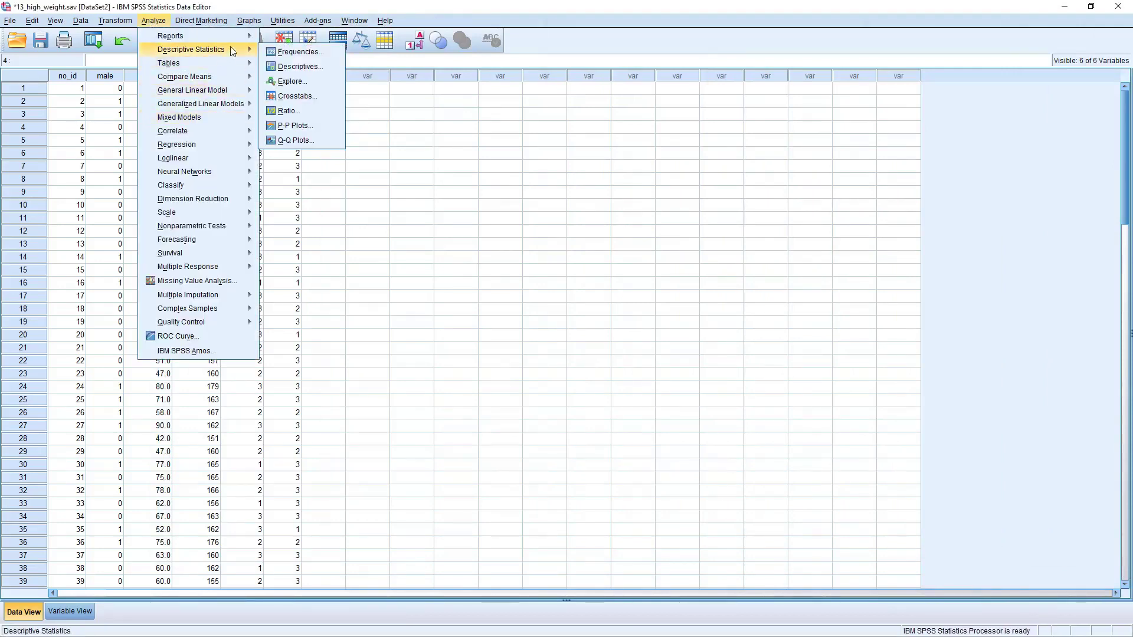
pyautogui.click(300, 66)
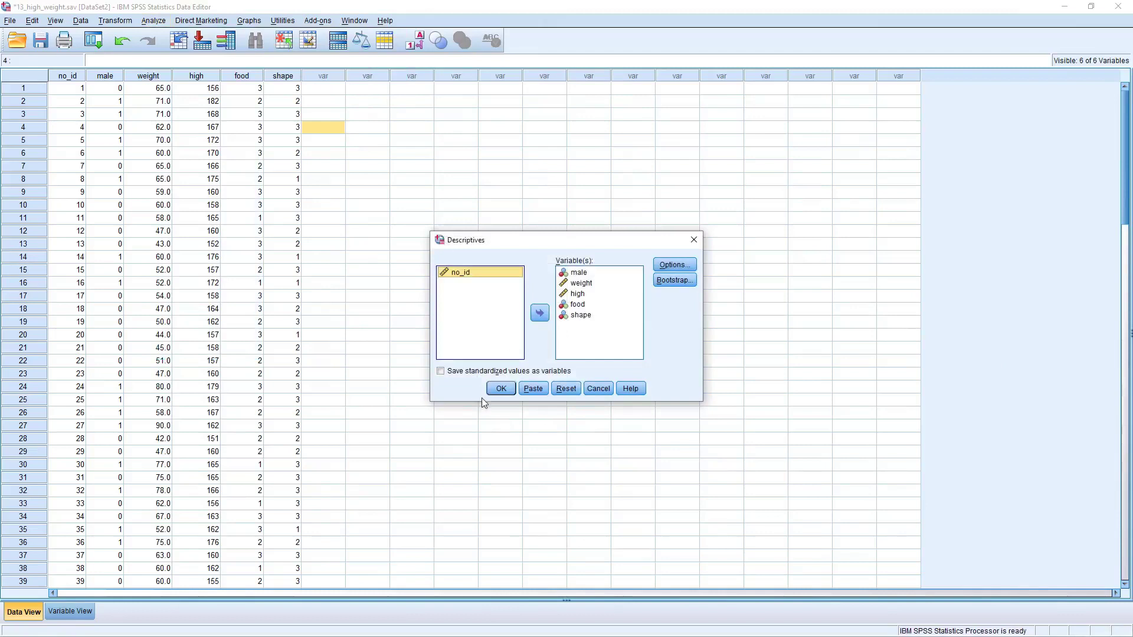
pyautogui.click(501, 389)
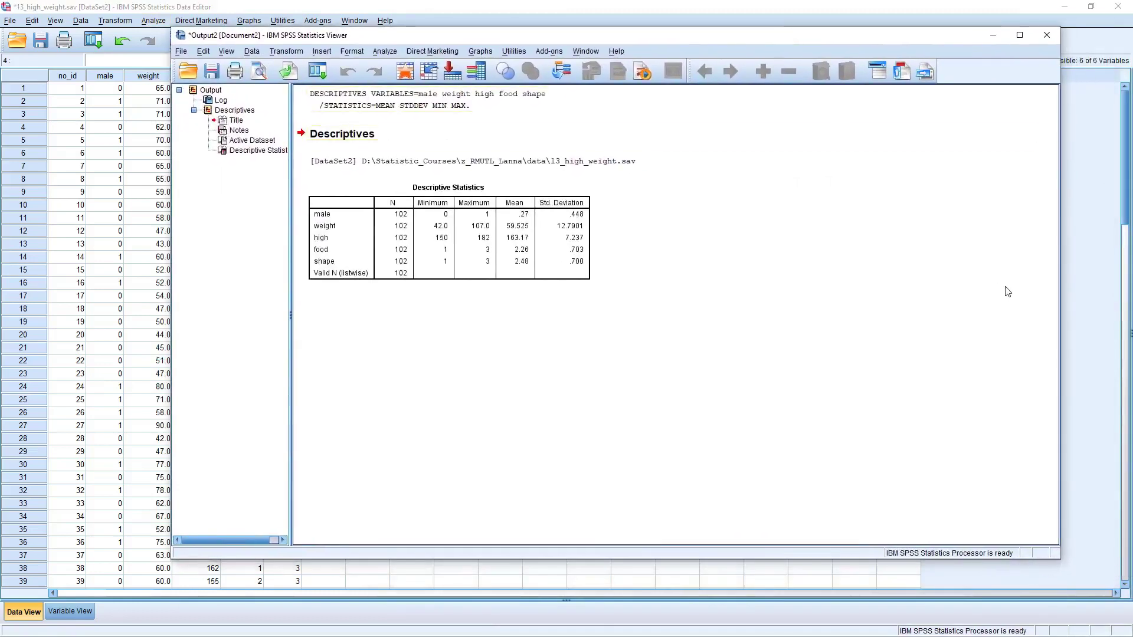
pyautogui.moveTo(1060, 277); pyautogui.dragTo(800, 279)
pyautogui.moveTo(478, 41); pyautogui.dragTo(591, 33)
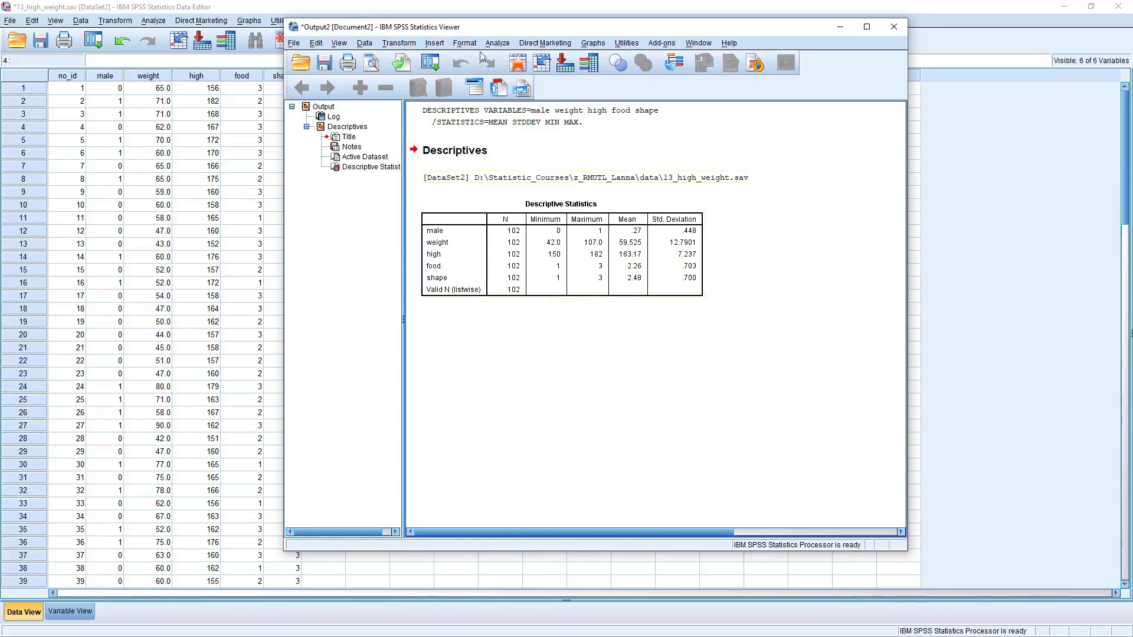
# Run Frequencies on the weight variable alone and look through the resulting frequency table.
pyautogui.click(499, 43)
pyautogui.moveTo(563, 71)
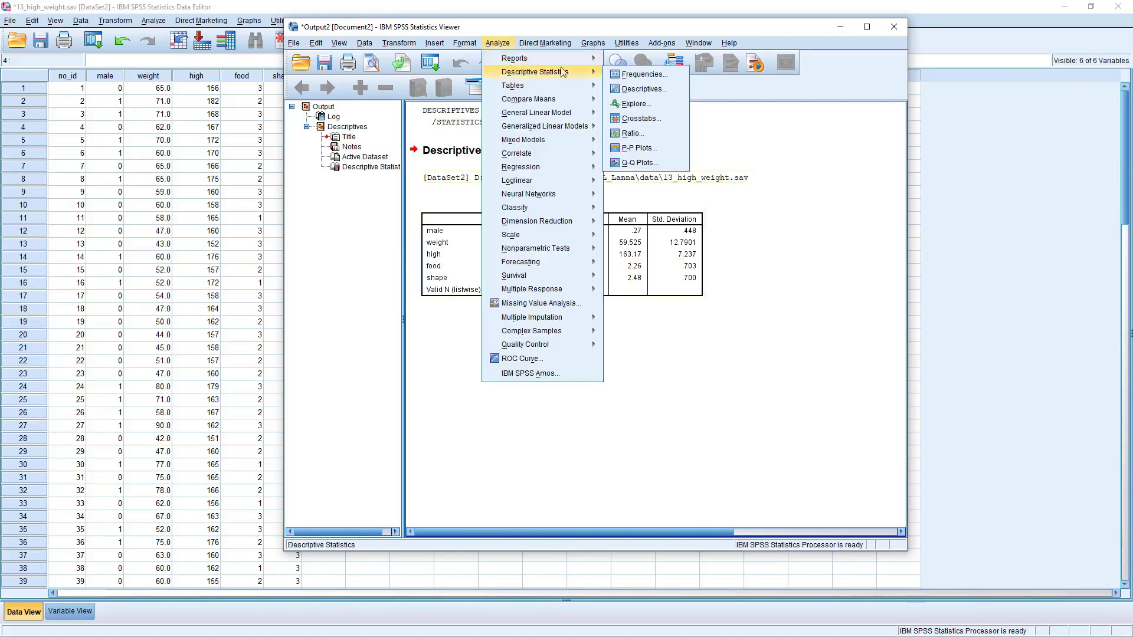
pyautogui.click(642, 75)
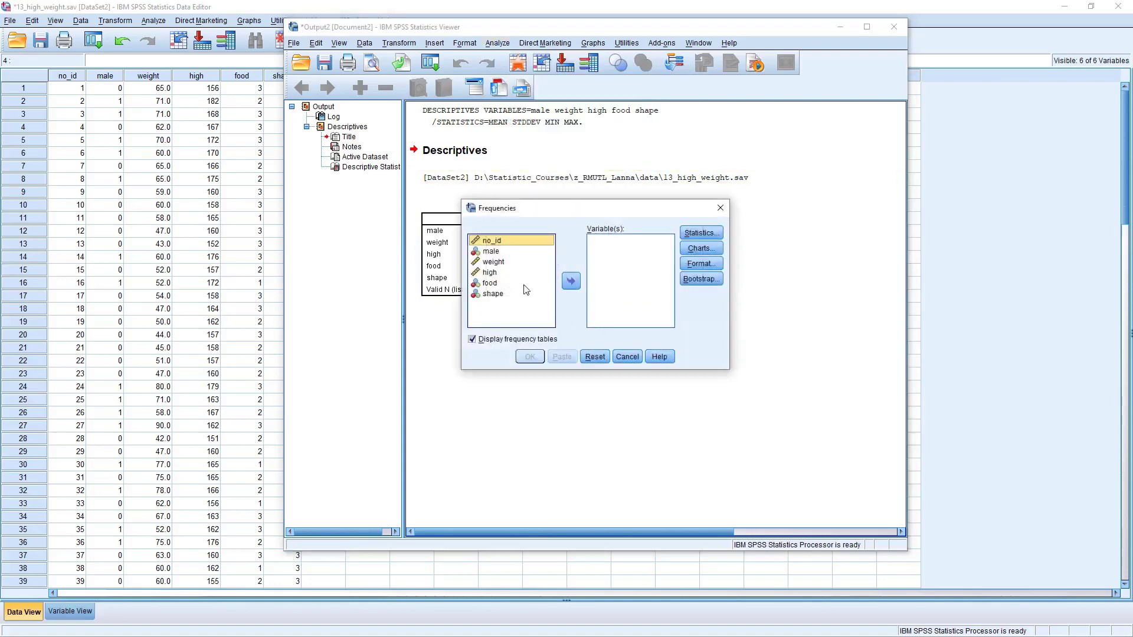
pyautogui.click(493, 262)
pyautogui.click(571, 281)
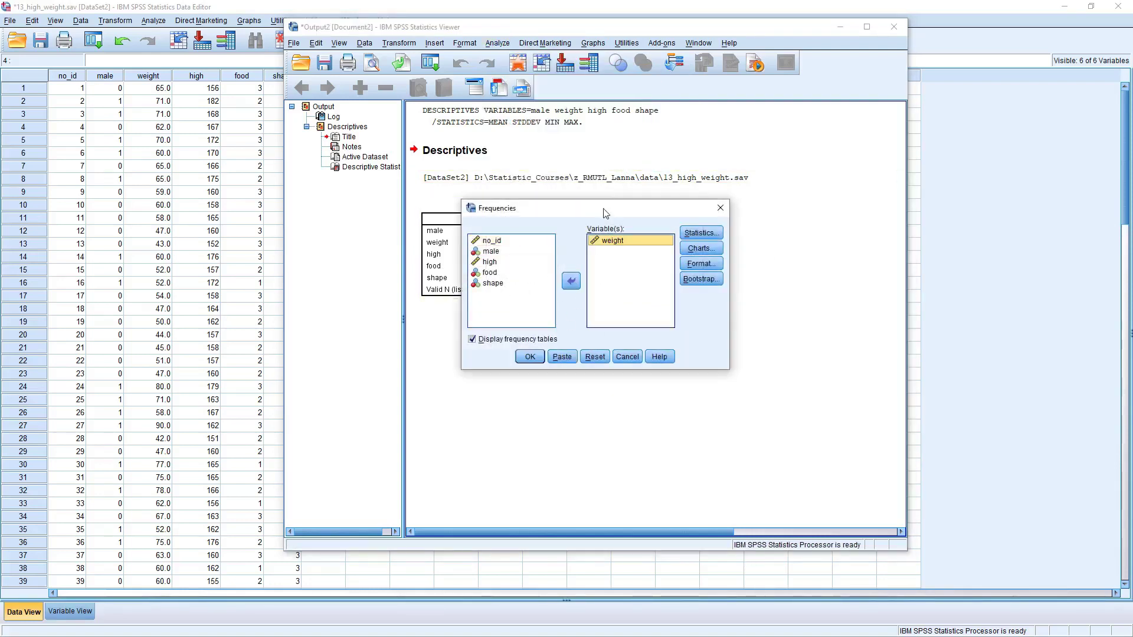
pyautogui.moveTo(605, 203); pyautogui.dragTo(558, 349)
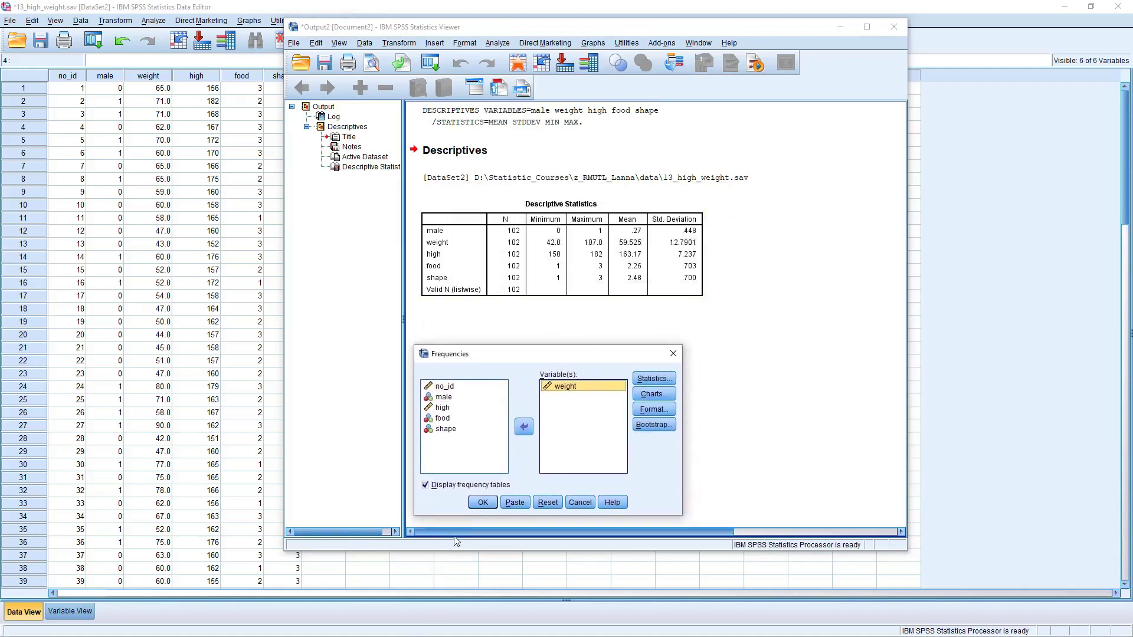
pyautogui.click(482, 503)
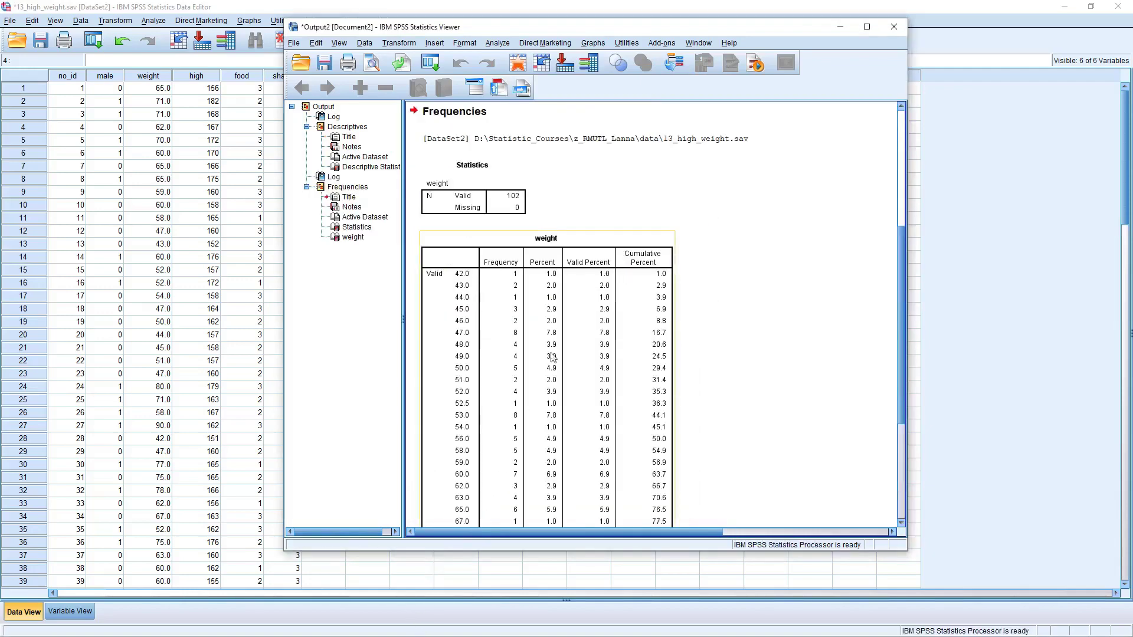
pyautogui.scroll(-2, 554, 268)
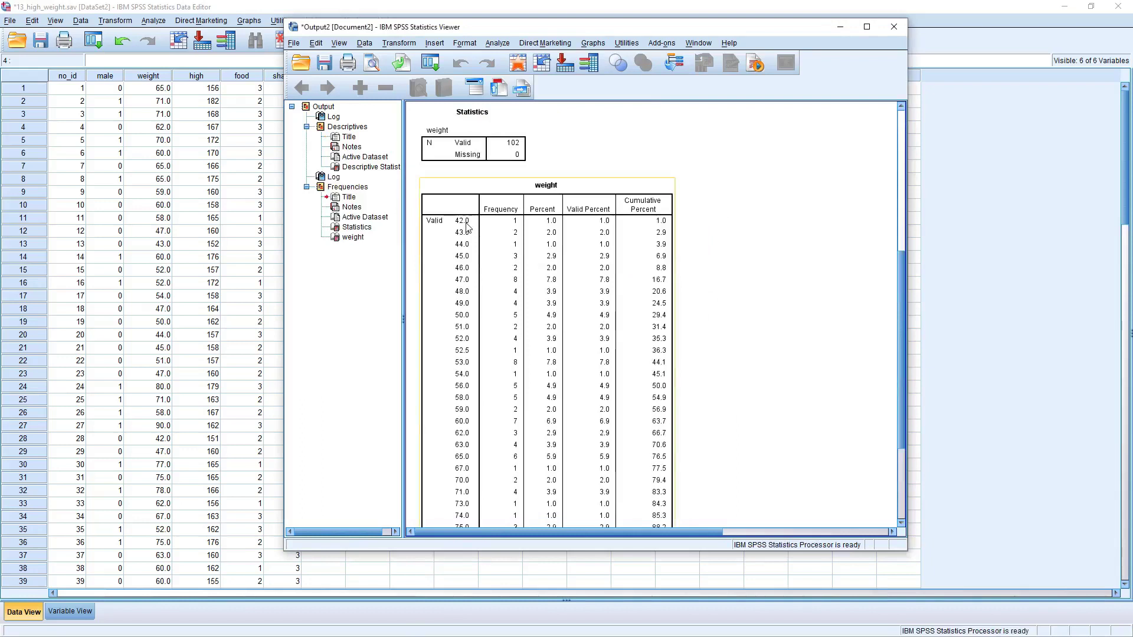
pyautogui.scroll(-3, 472, 229)
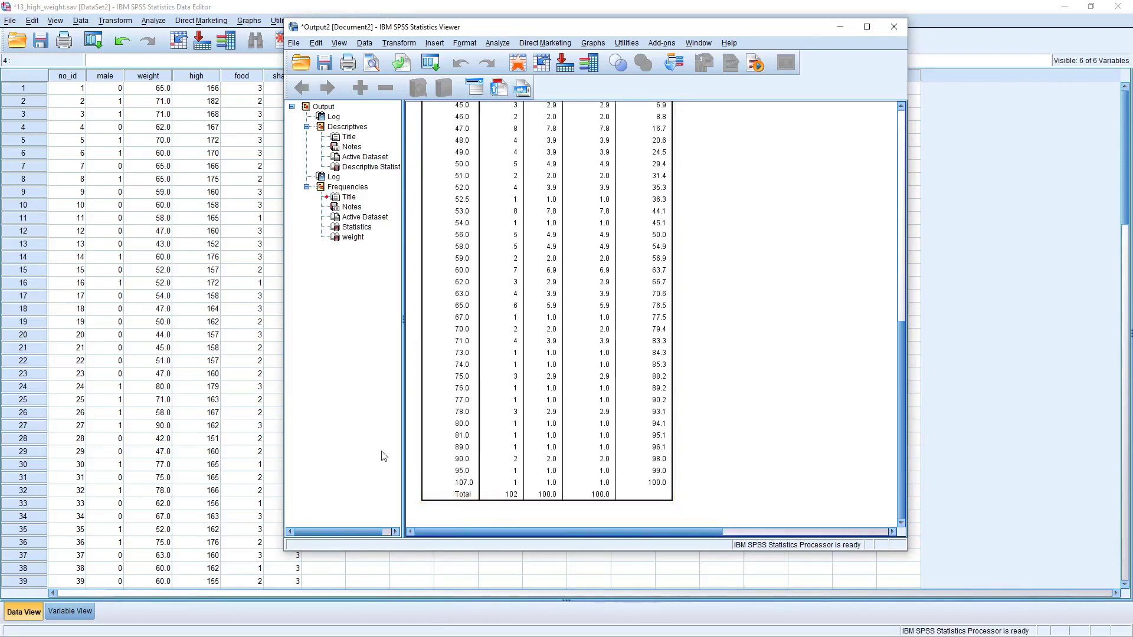
pyautogui.scroll(10, 457, 428)
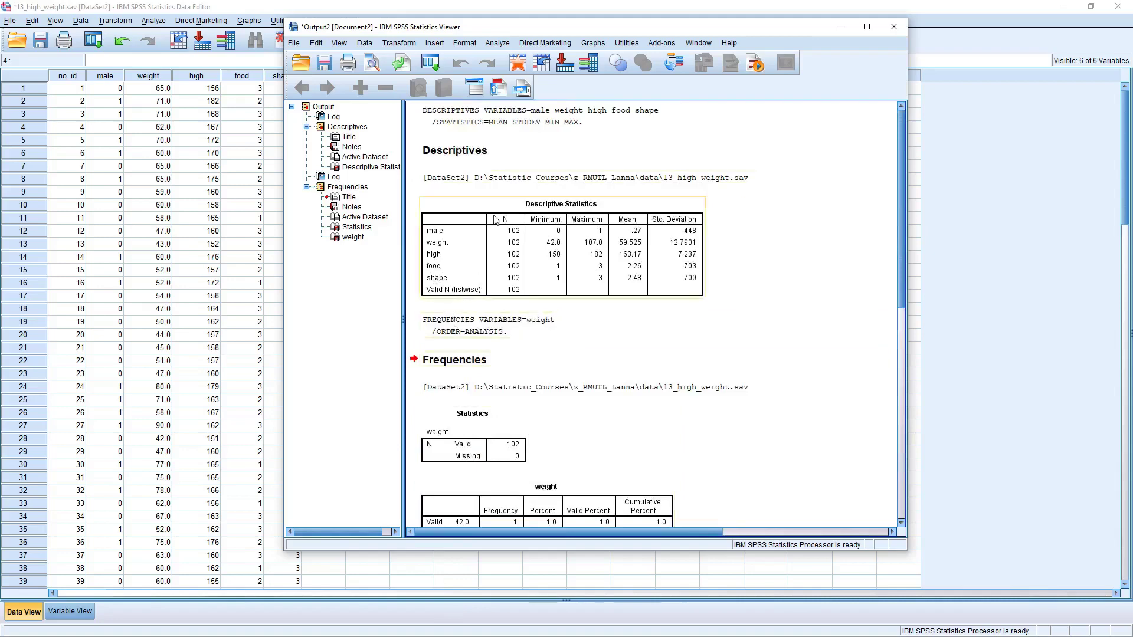
# Run Frequencies on male, weight, high, food and shape, leaving out no_id.
pyautogui.click(498, 42)
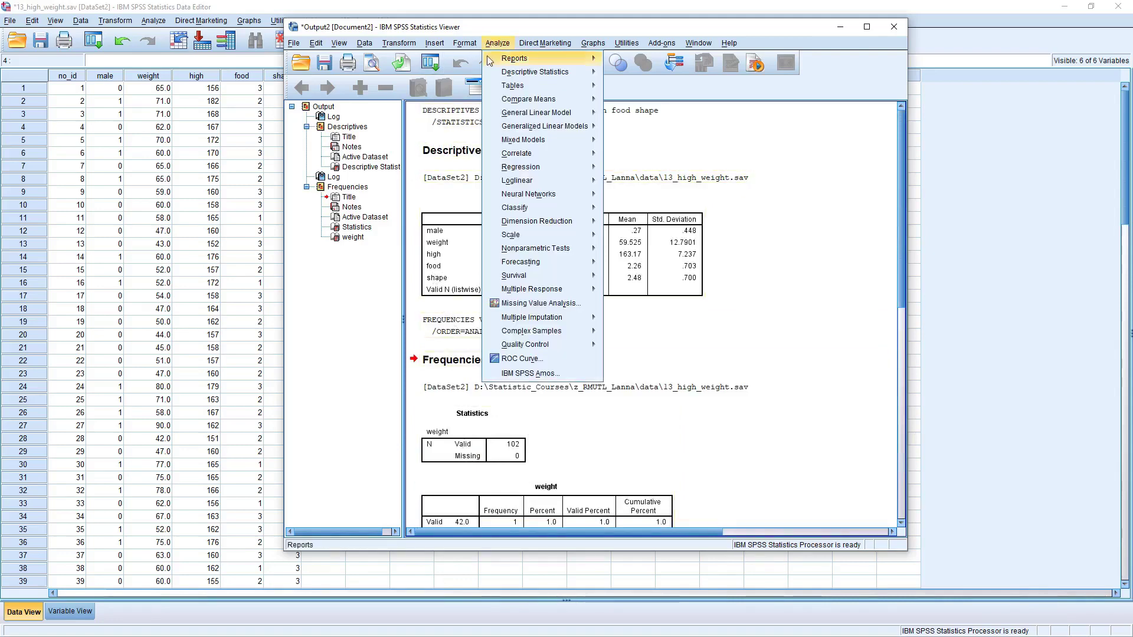
pyautogui.moveTo(534, 71)
pyautogui.click(660, 80)
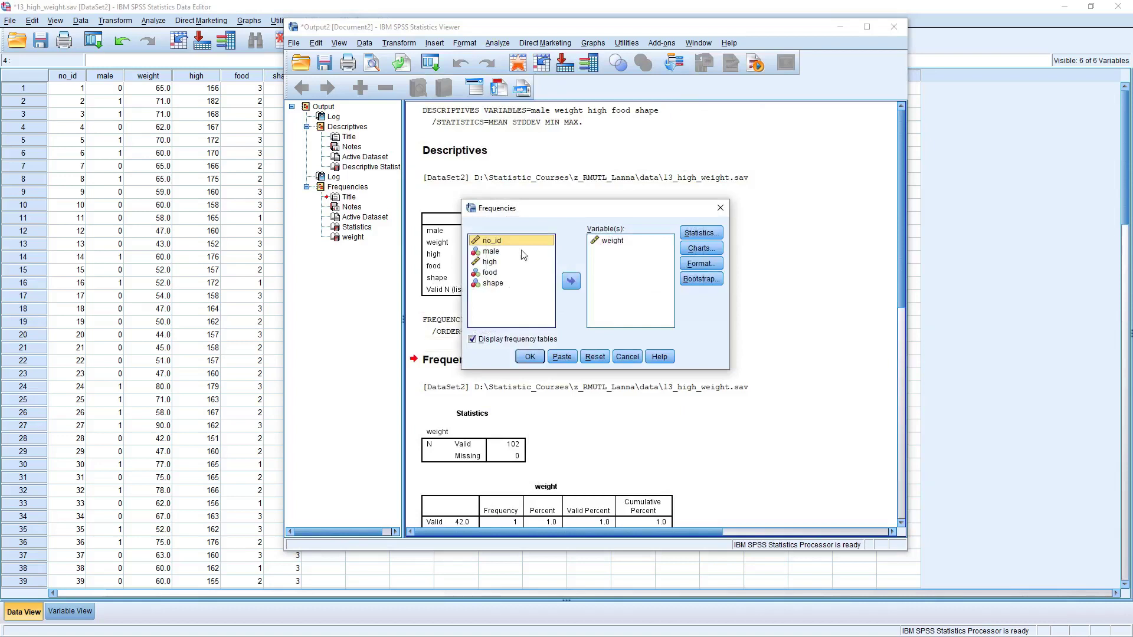
pyautogui.click(617, 241)
pyautogui.click(571, 282)
pyautogui.click(491, 252)
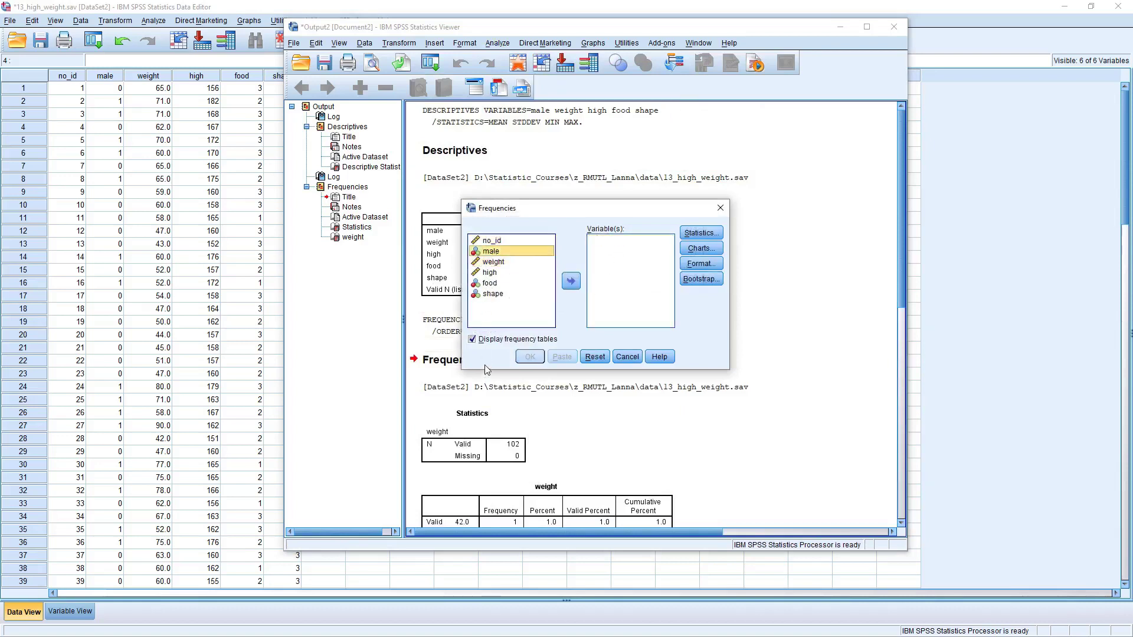
pyautogui.keyDown('shift'); pyautogui.click(494, 294); pyautogui.keyUp('shift')
pyautogui.click(571, 282)
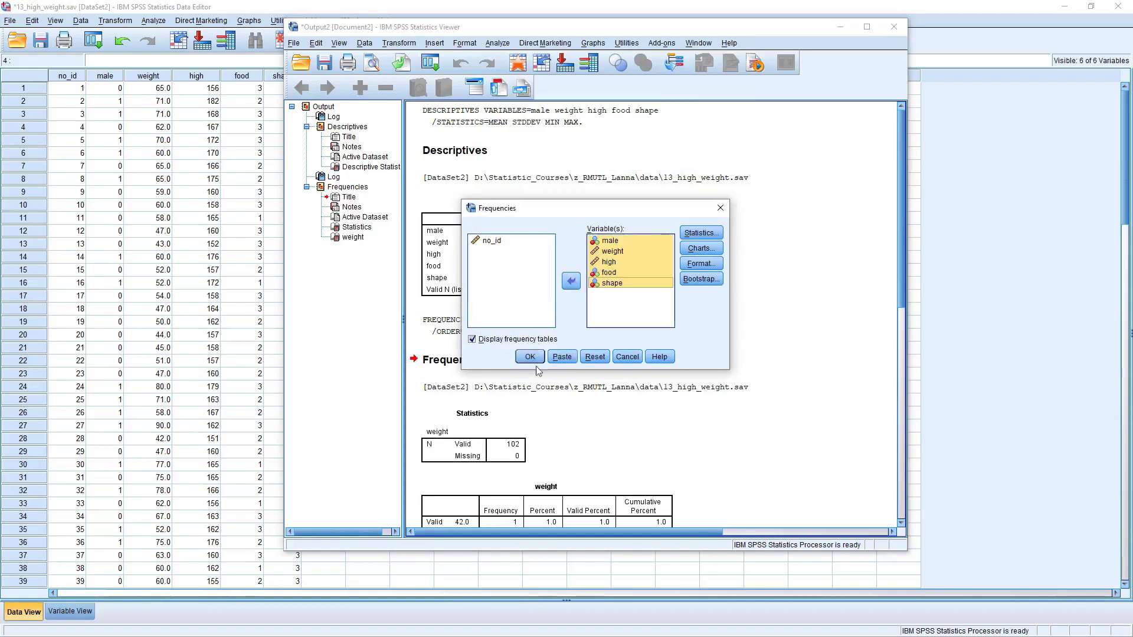
pyautogui.click(530, 357)
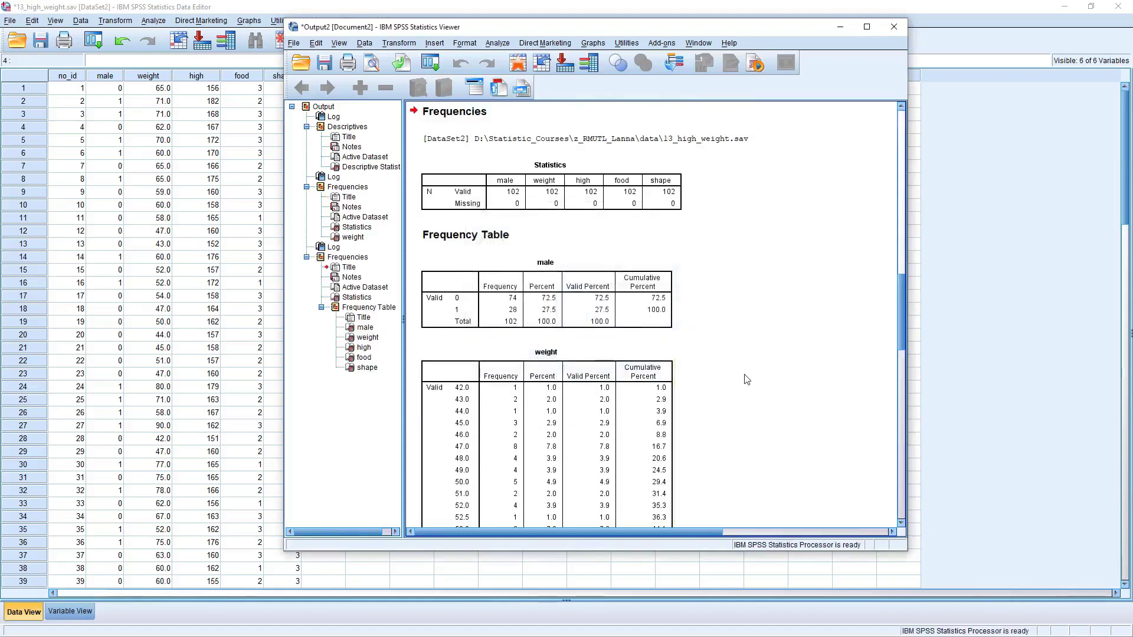
# Examine the frequency tables of male, weight, high, food and shape in the output.
pyautogui.click(429, 314)
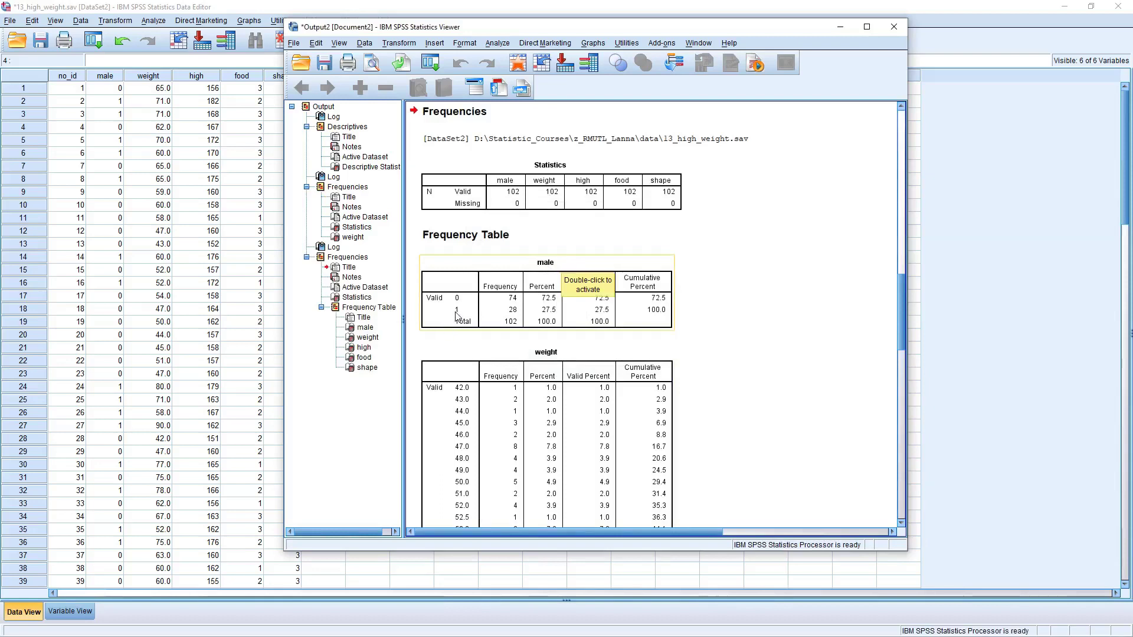
pyautogui.scroll(-3, 737, 454)
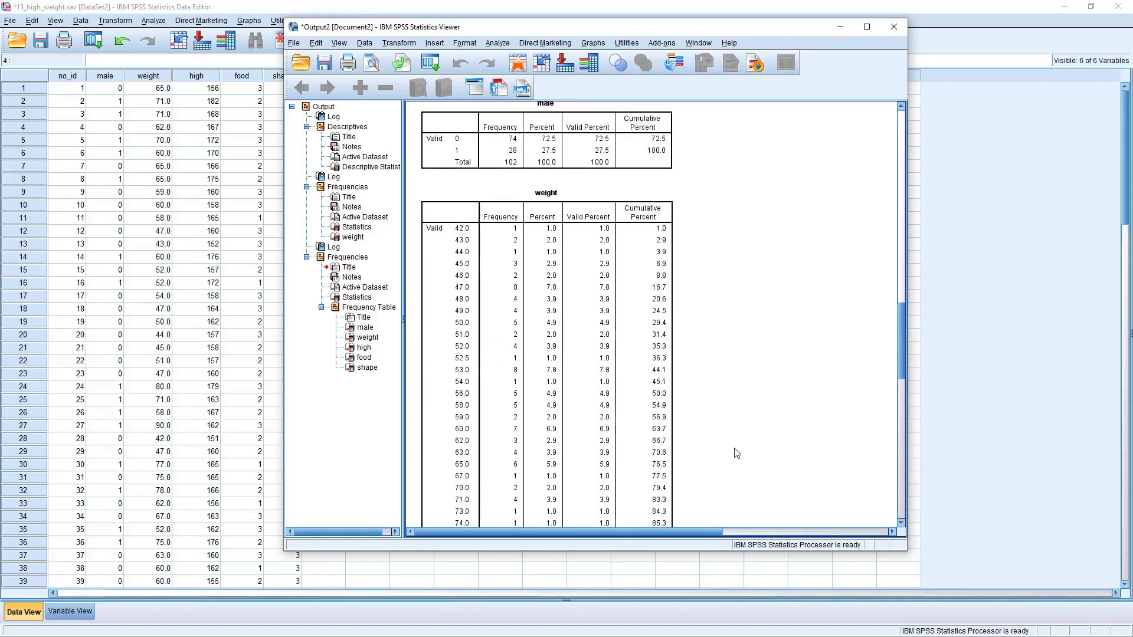
pyautogui.scroll(-2, 507, 360)
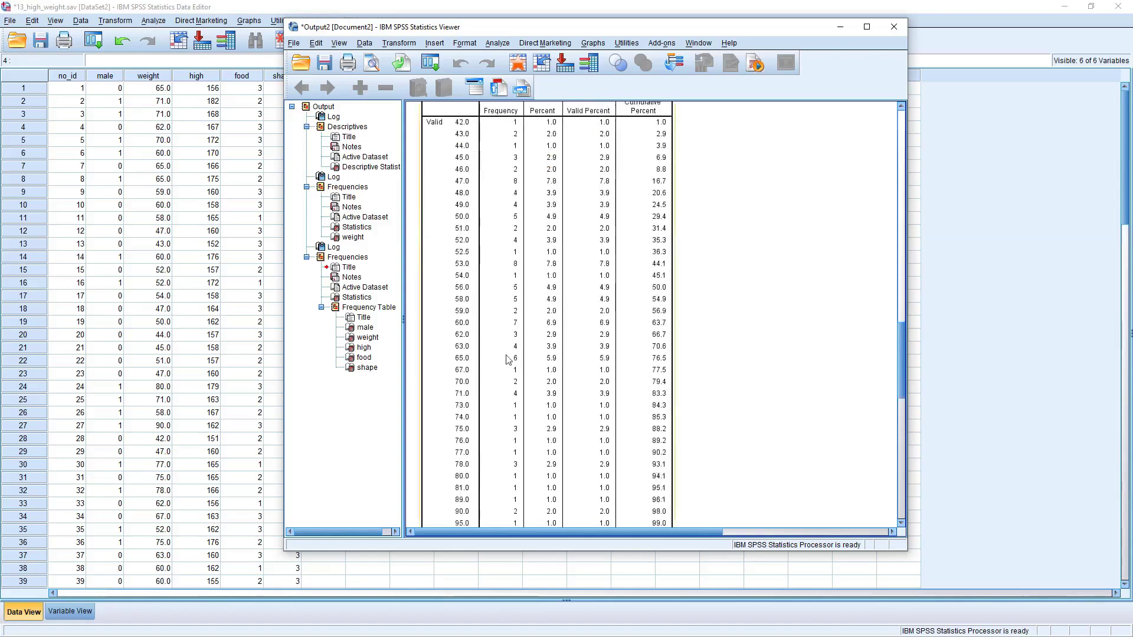
pyautogui.scroll(-4, 506, 360)
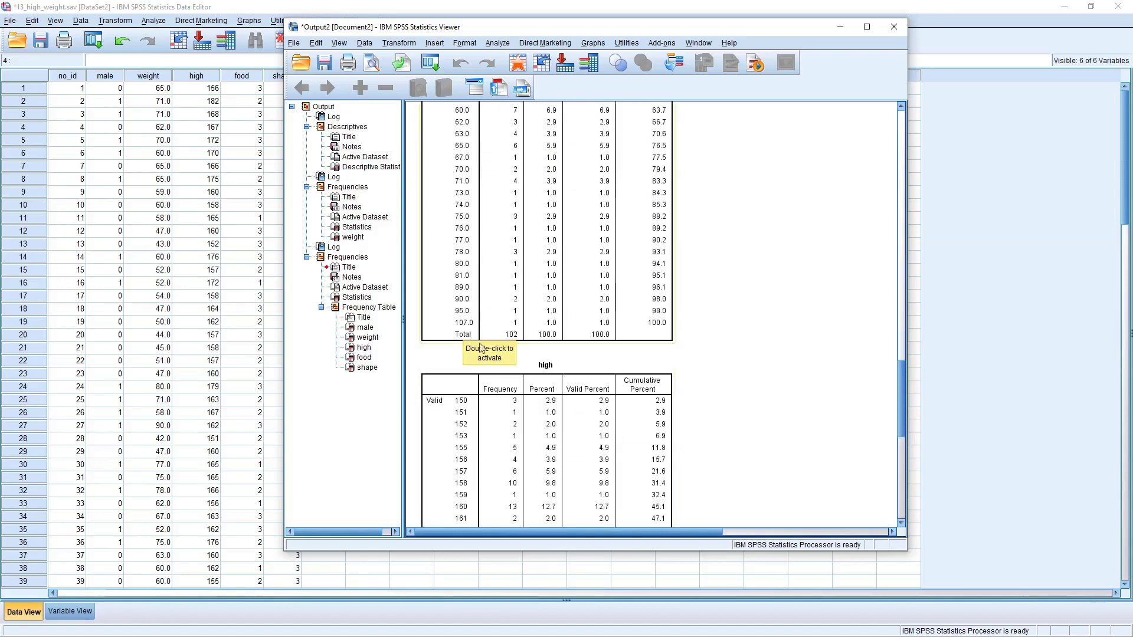
pyautogui.scroll(-3, 737, 395)
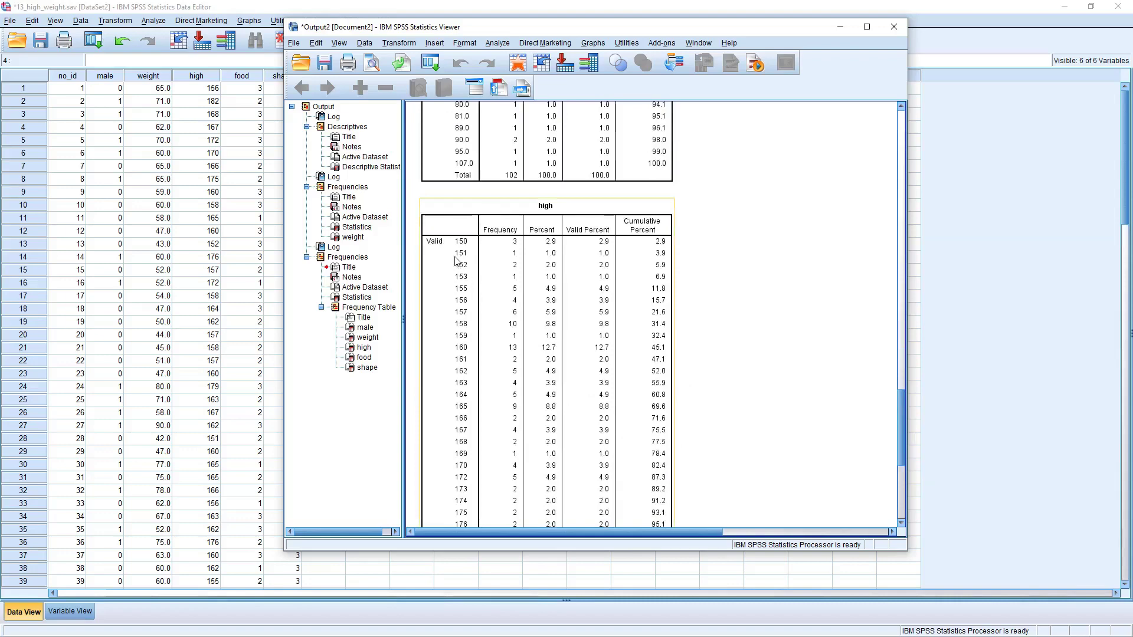
pyautogui.scroll(-1, 500, 330)
pyautogui.scroll(-5, 500, 330)
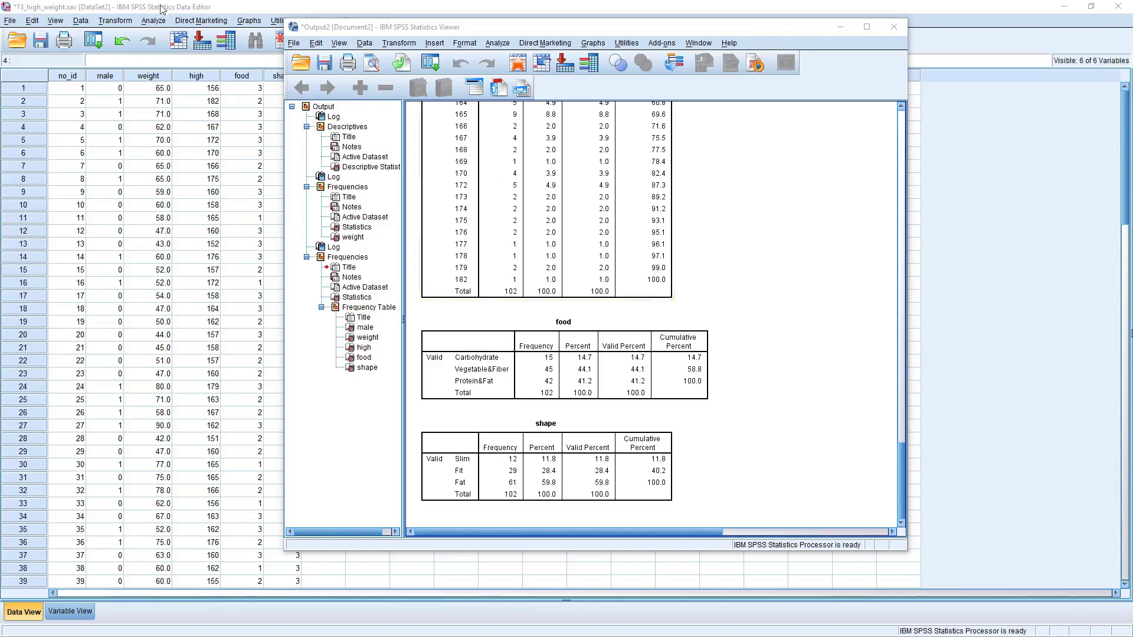
# From the data editor, run a One-Sample T Test on weight with a test value of 75.
pyautogui.click(939, 329)
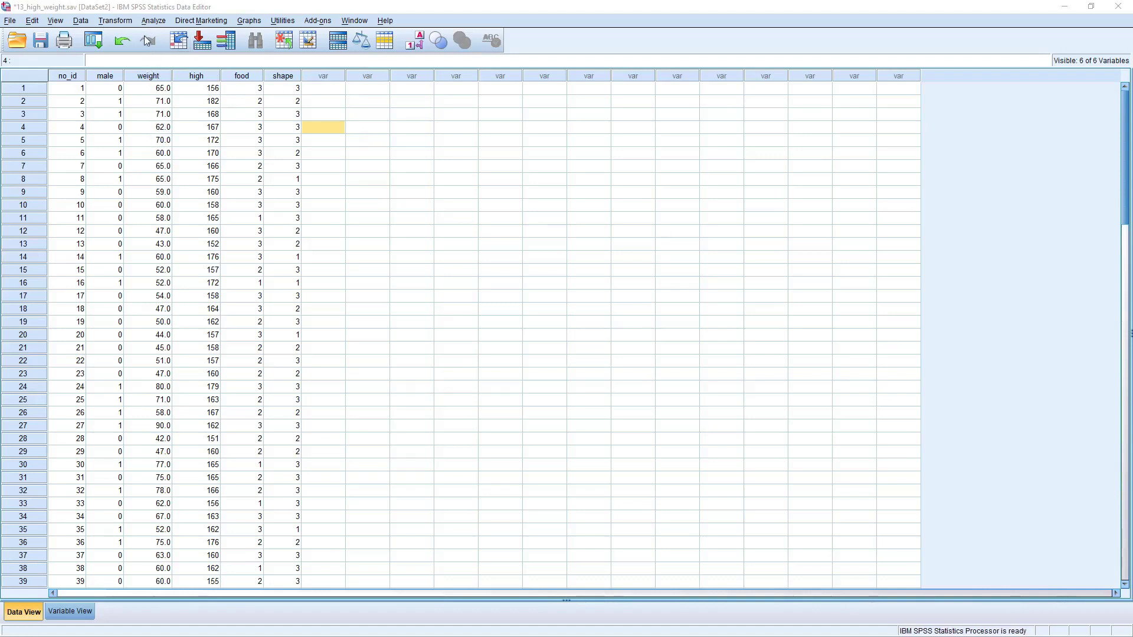
pyautogui.click(153, 20)
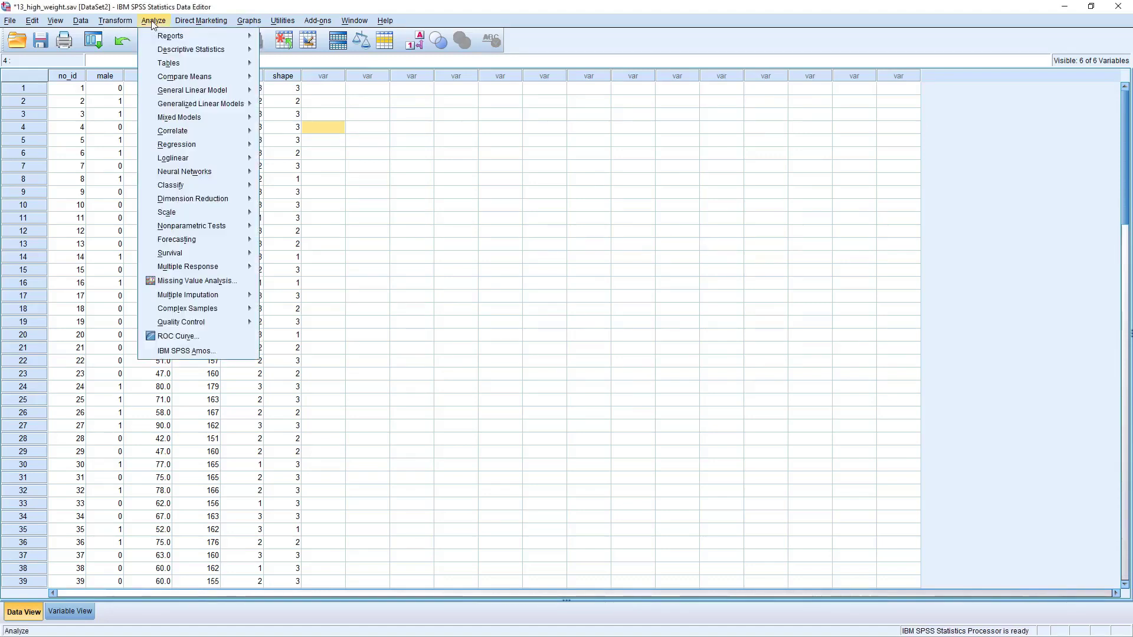
pyautogui.moveTo(207, 81)
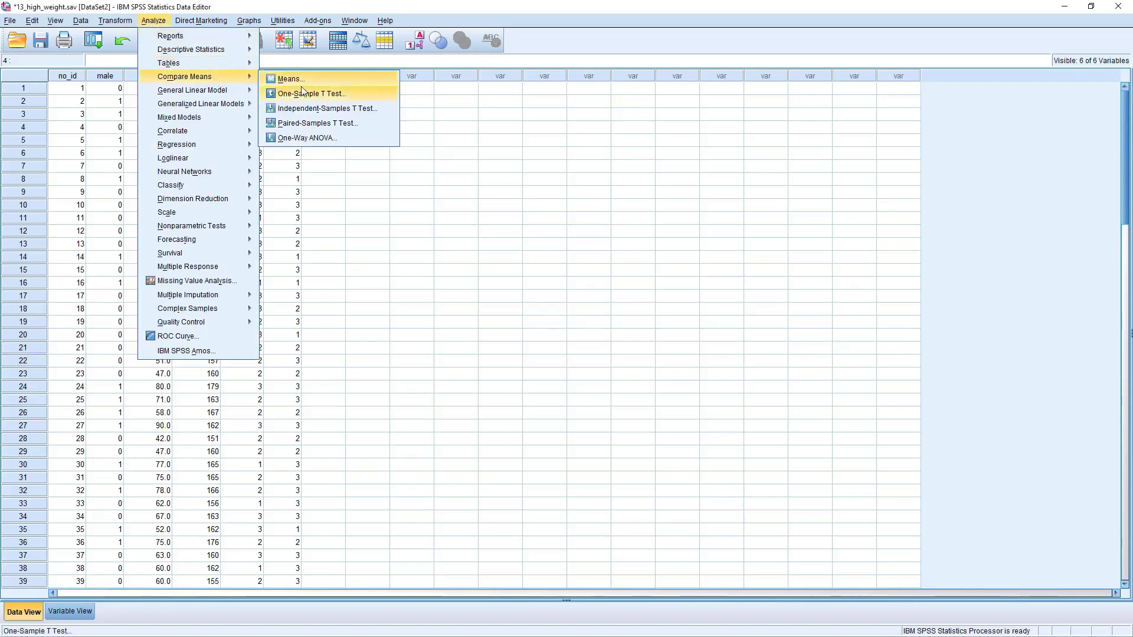
pyautogui.click(352, 94)
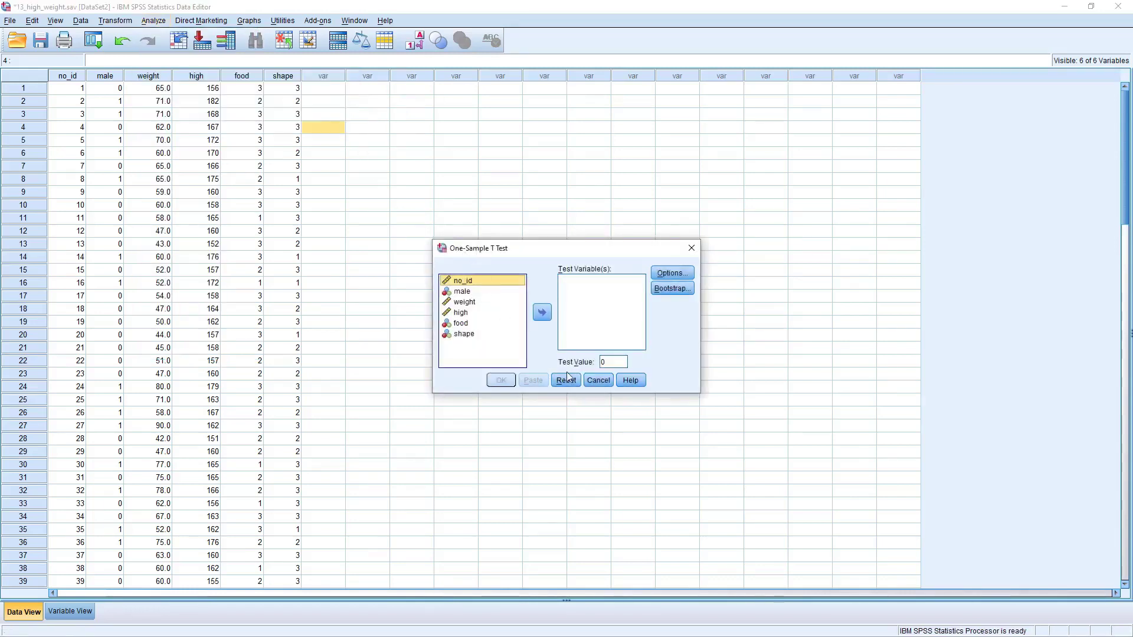
pyautogui.moveTo(523, 252); pyautogui.dragTo(493, 170)
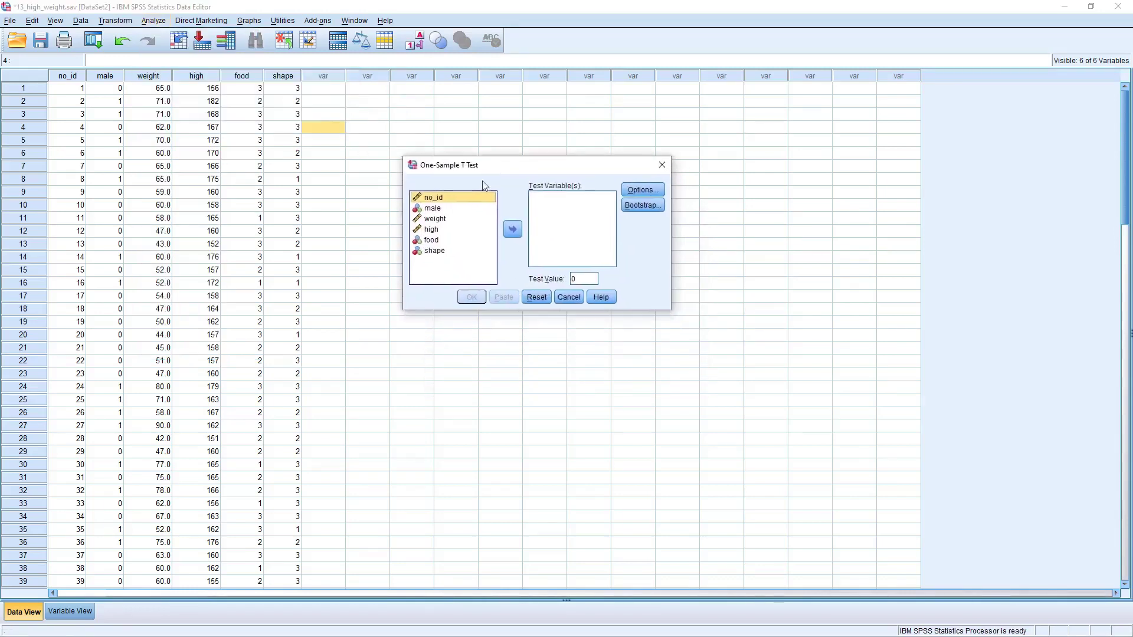
pyautogui.click(573, 279)
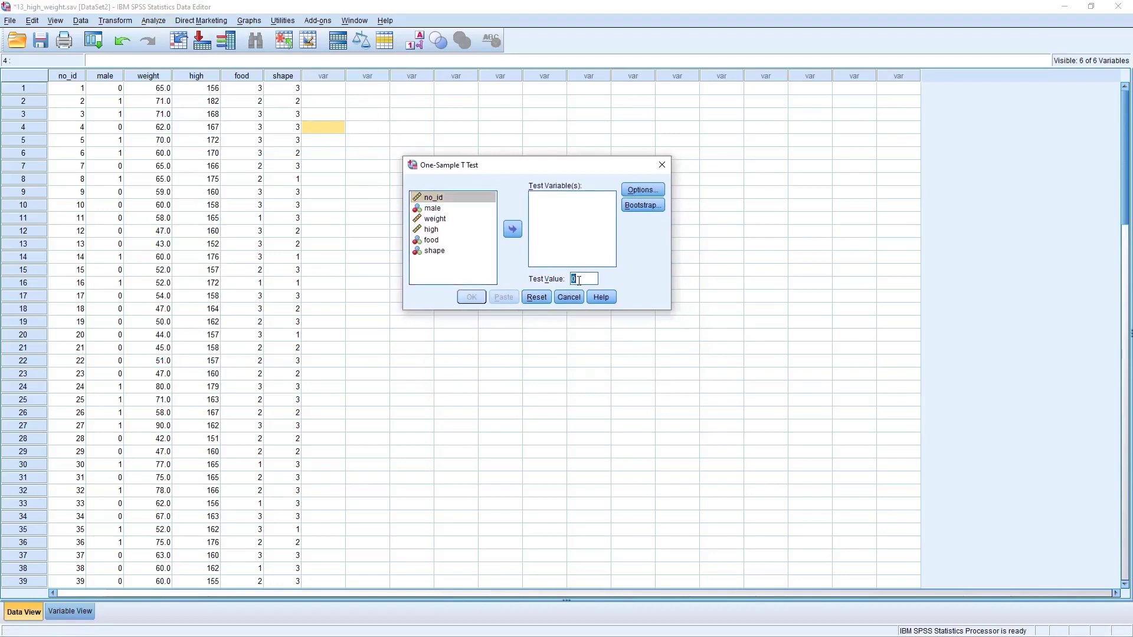
pyautogui.write('75')
pyautogui.click(437, 219)
pyautogui.click(514, 229)
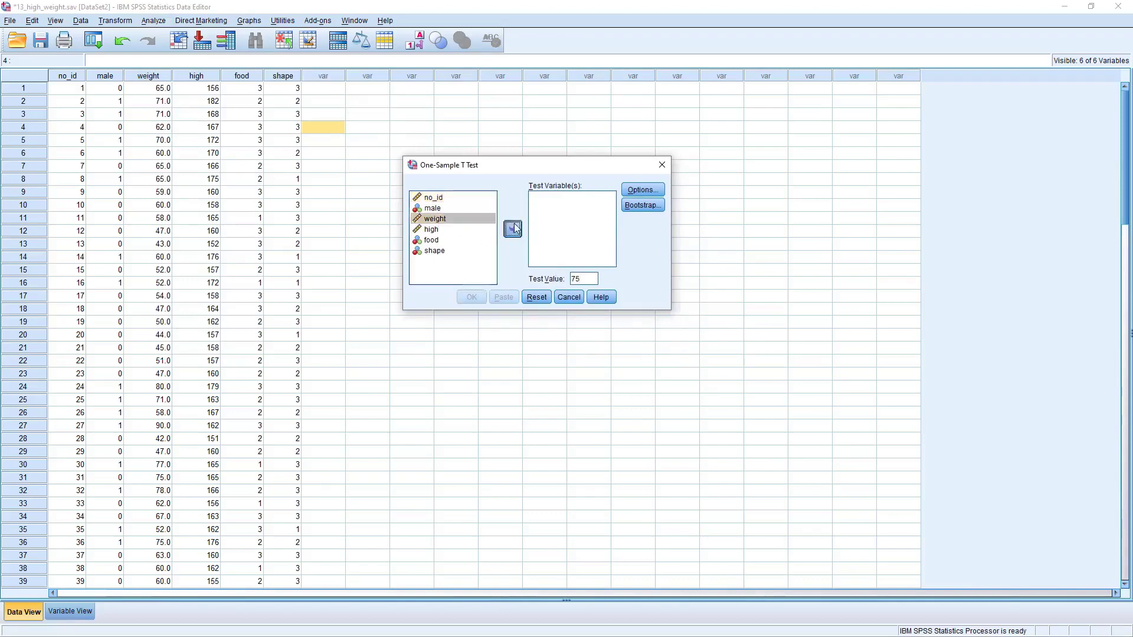
pyautogui.click(472, 298)
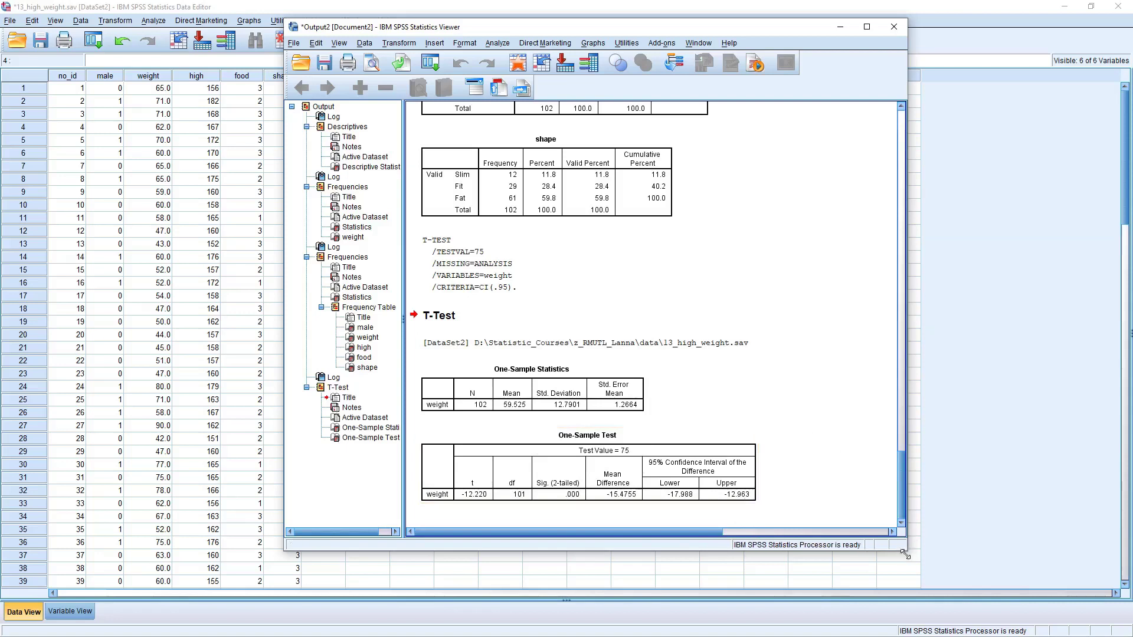
# Resize and reposition the output viewer window so the data columns through shape are uncovered beside the T-Test results.
pyautogui.moveTo(908, 553); pyautogui.dragTo(973, 577)
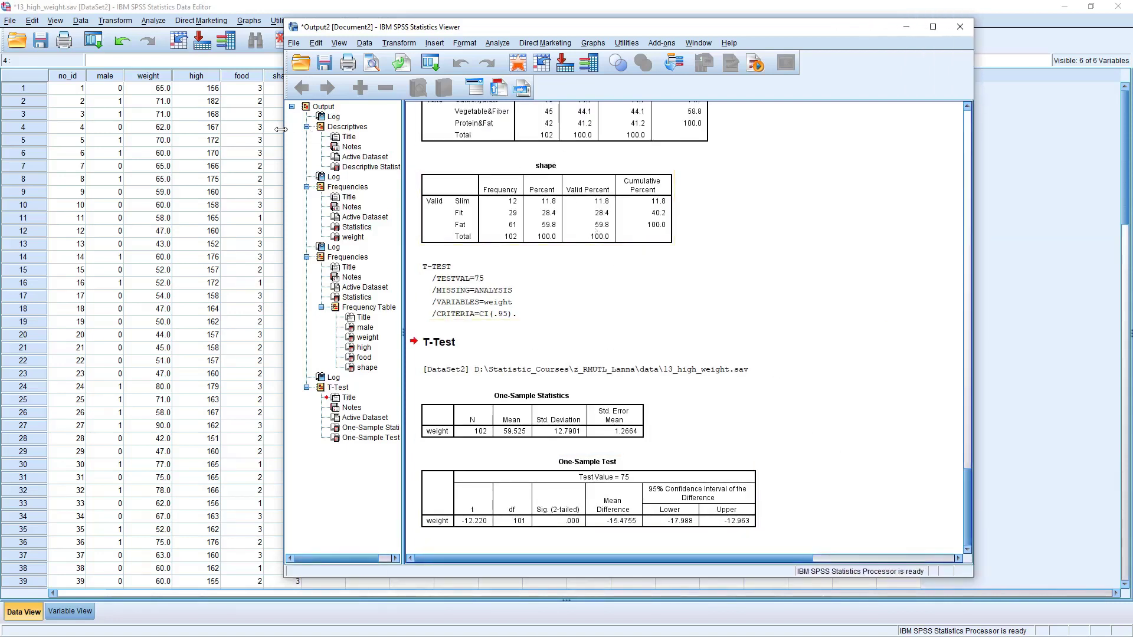
pyautogui.moveTo(285, 296); pyautogui.dragTo(373, 295)
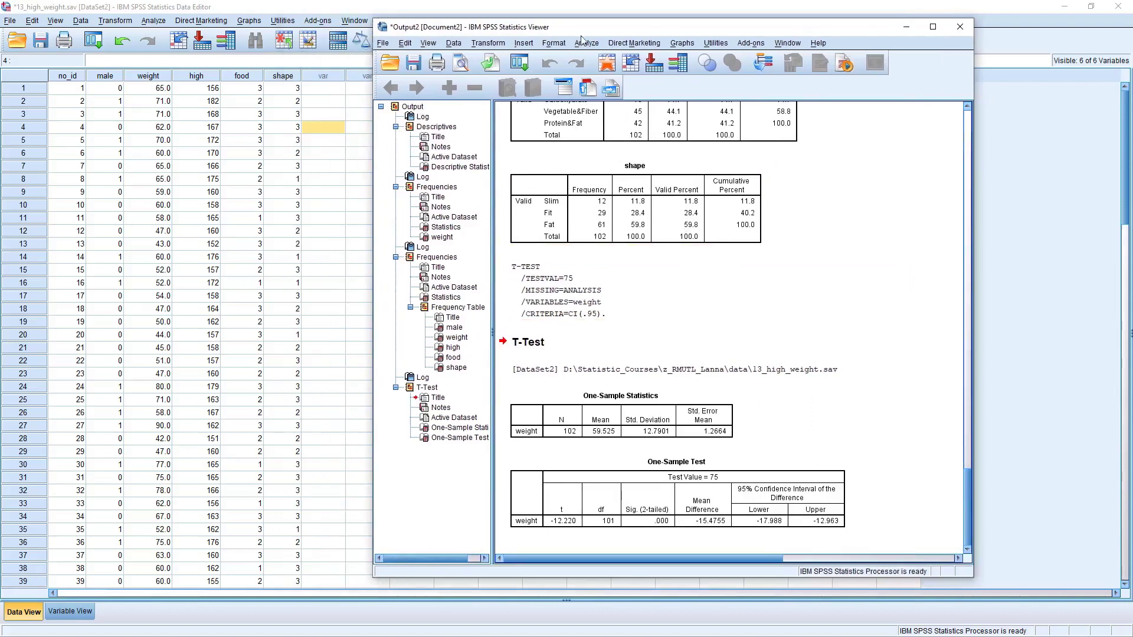
pyautogui.moveTo(582, 33); pyautogui.dragTo(561, 20)
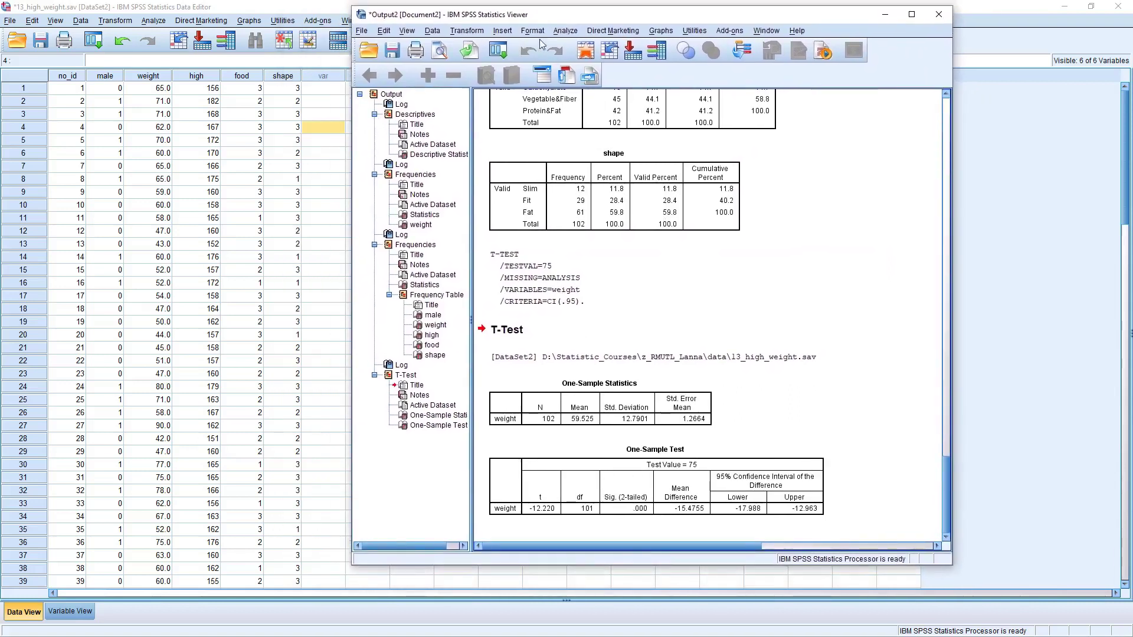
# Start an Independent-Samples T Test and assign male as the grouping variable.
pyautogui.click(565, 30)
pyautogui.moveTo(602, 92)
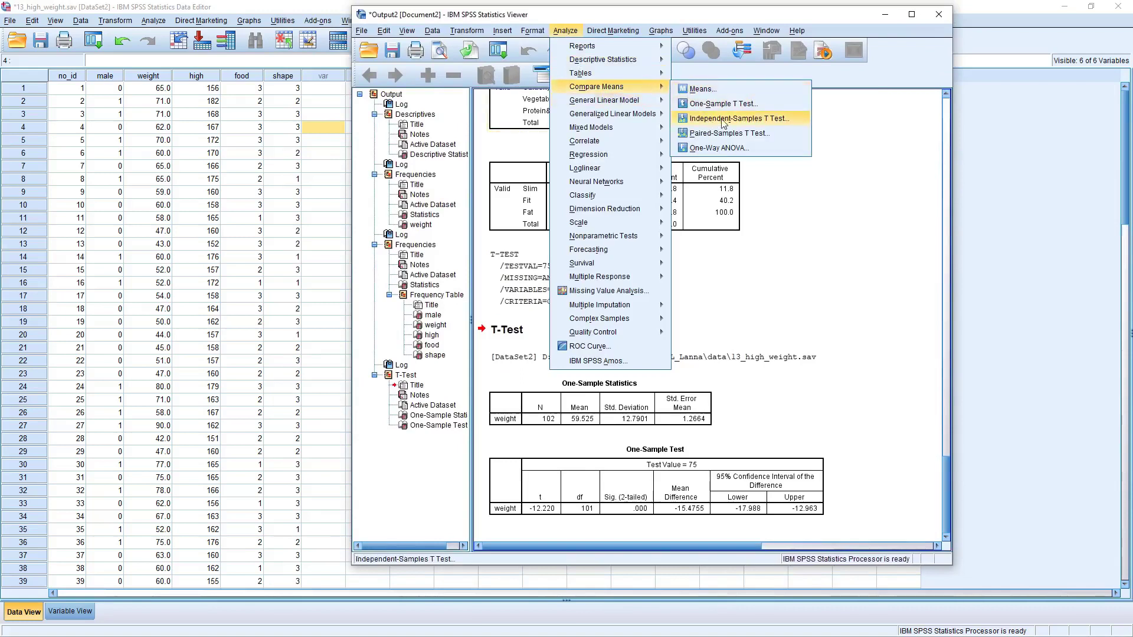
pyautogui.click(723, 119)
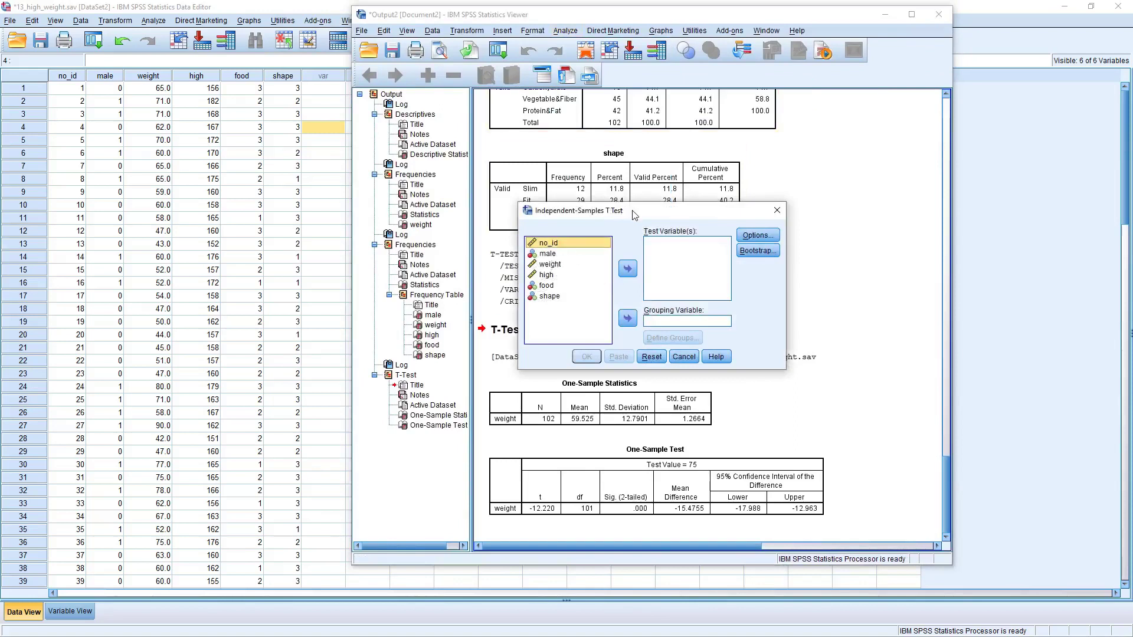
pyautogui.moveTo(634, 215); pyautogui.dragTo(618, 255)
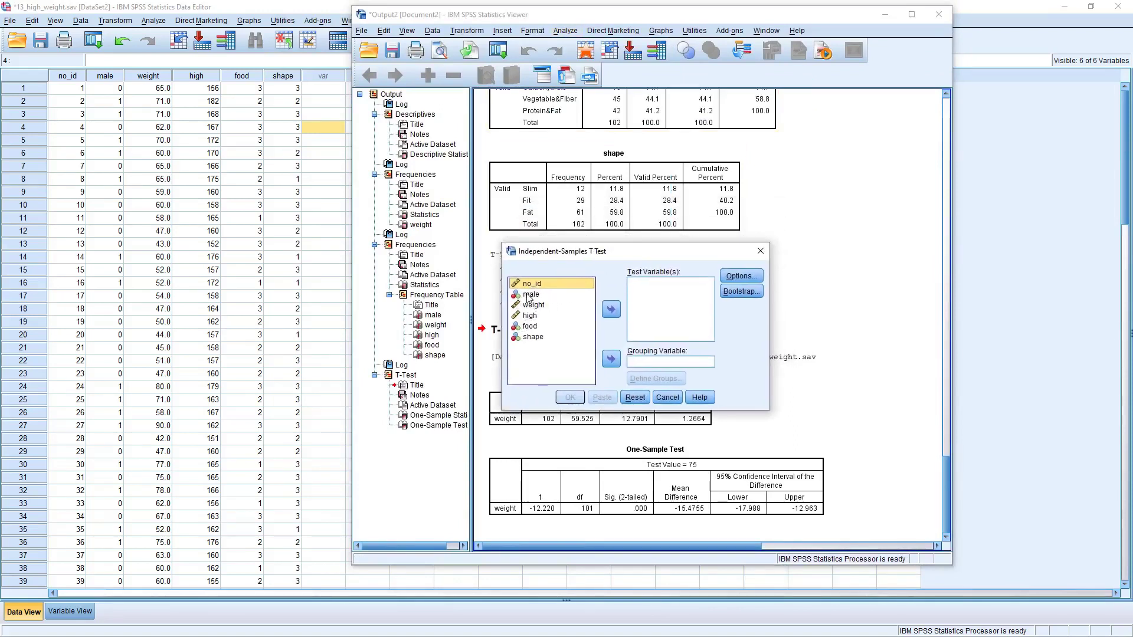
pyautogui.click(531, 295)
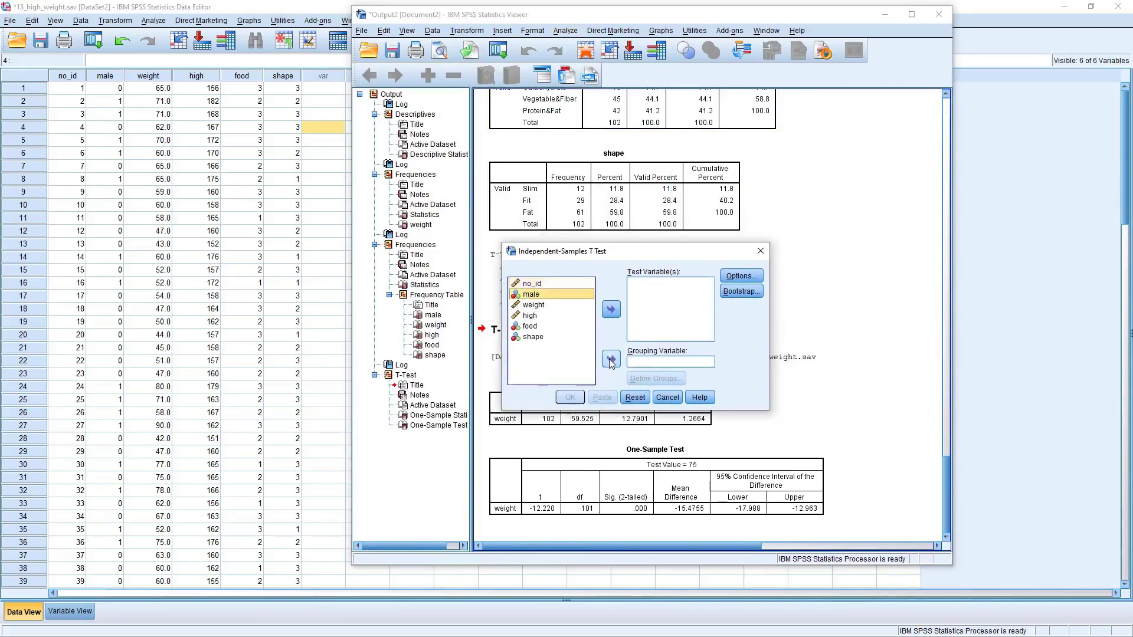
pyautogui.click(611, 359)
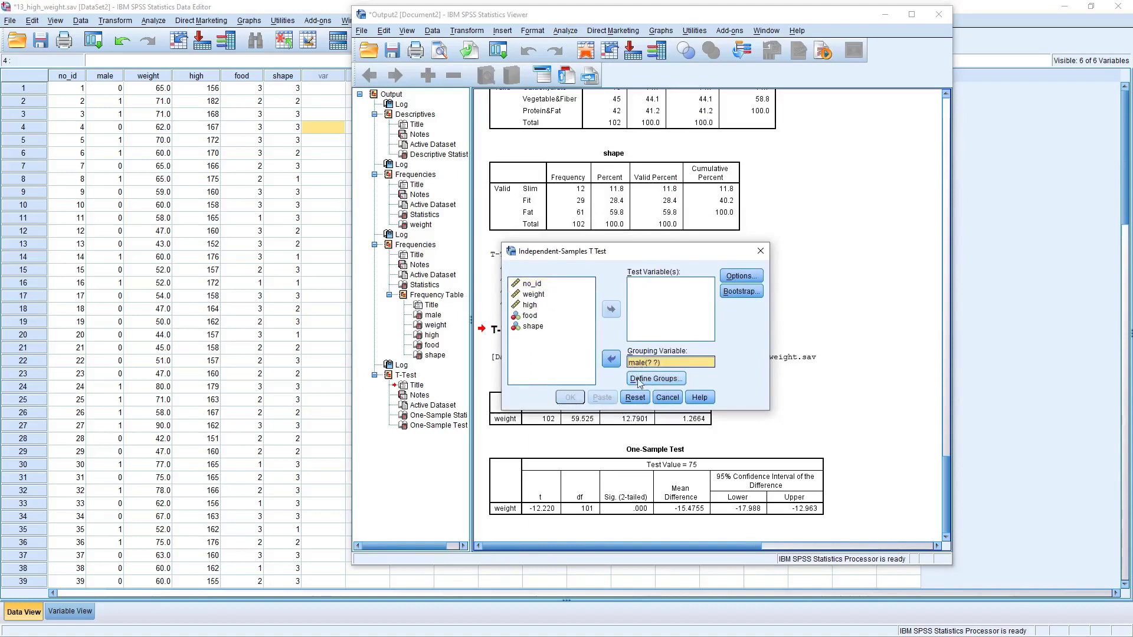
# Define the two groups of the grouping variable male with the values 0 and 1.
pyautogui.click(649, 378)
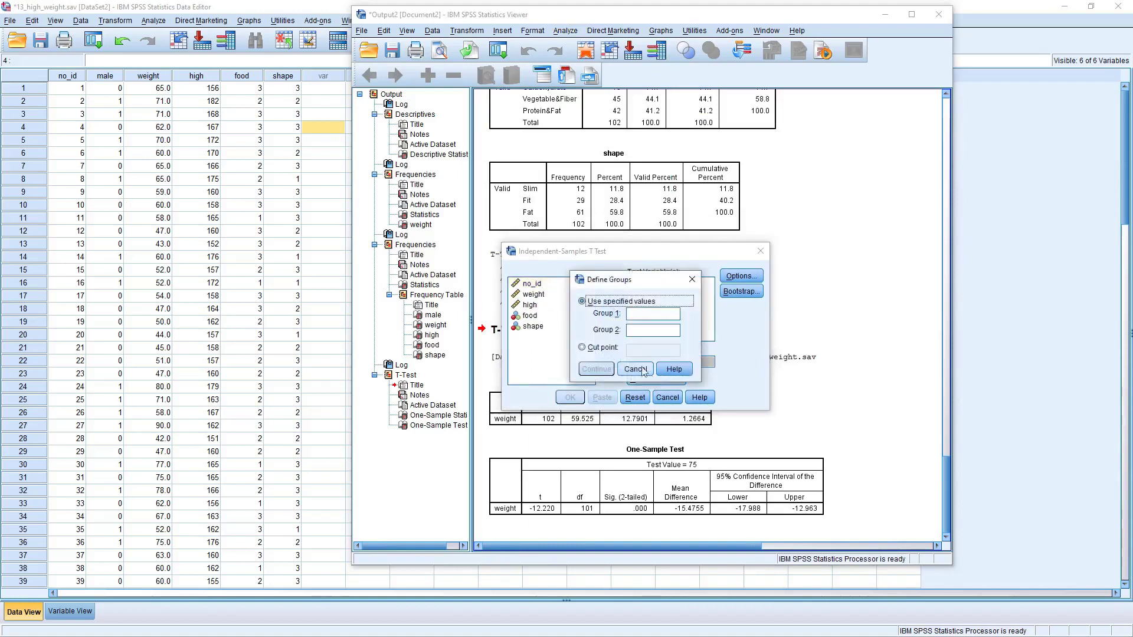
pyautogui.click(635, 314)
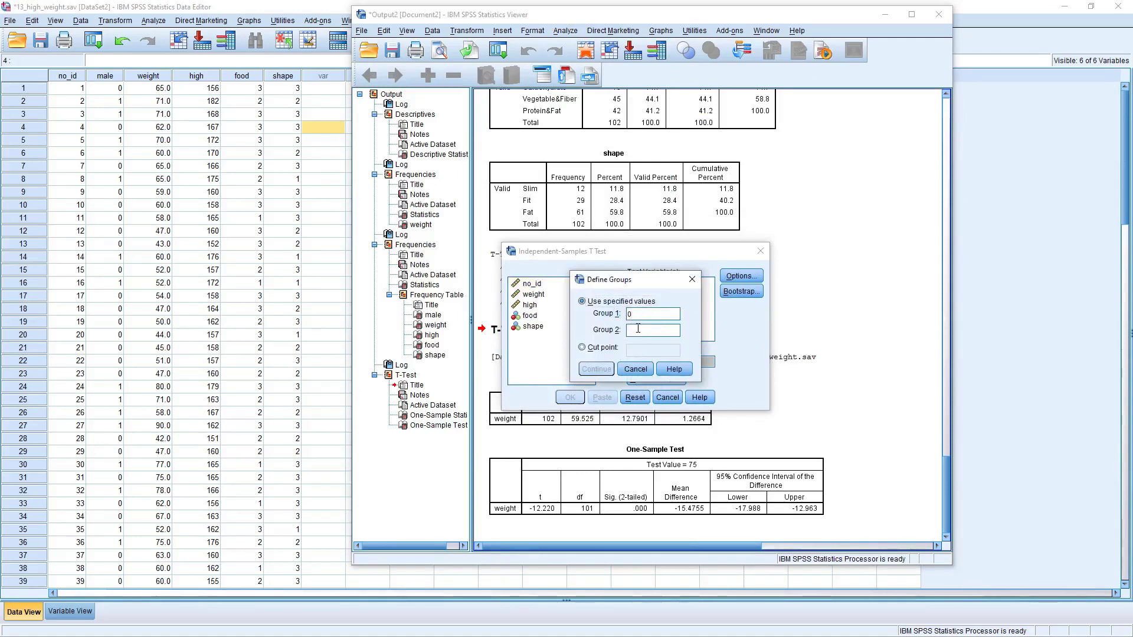
pyautogui.click(646, 330)
pyautogui.write('1')
pyautogui.click(597, 369)
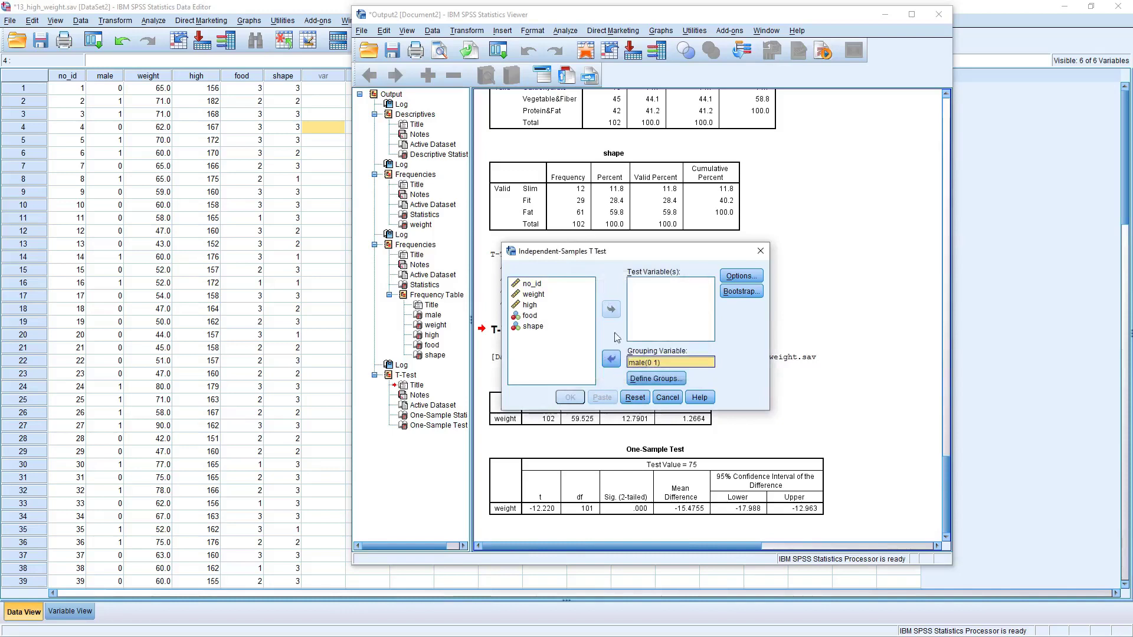
# Set weight as the test variable and run the Independent-Samples T Test.
pyautogui.click(536, 297)
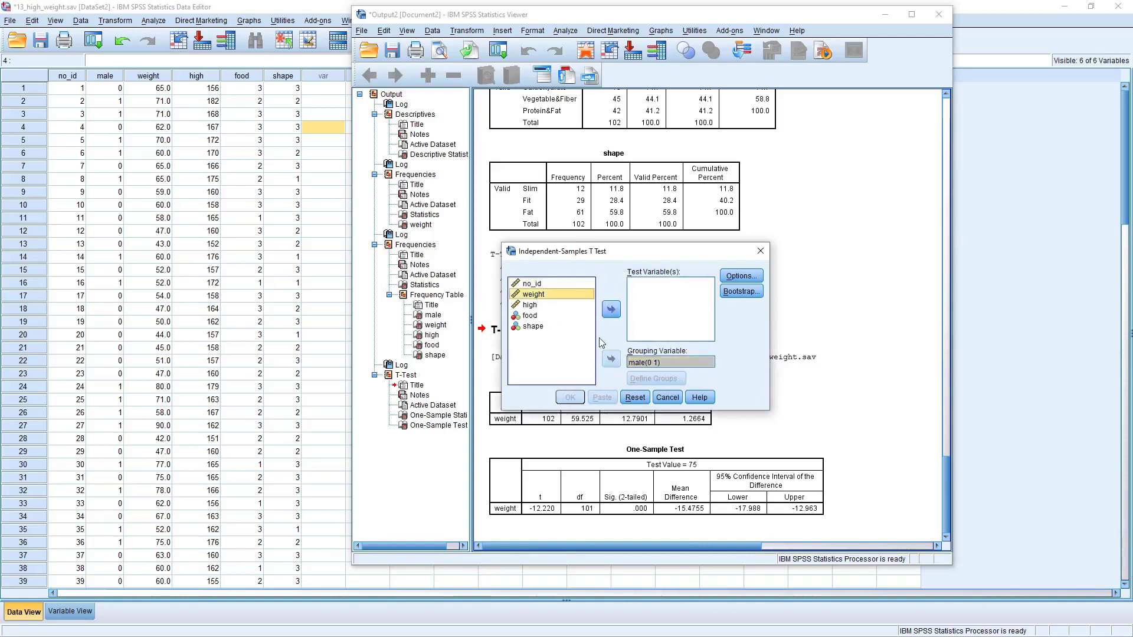
pyautogui.click(612, 309)
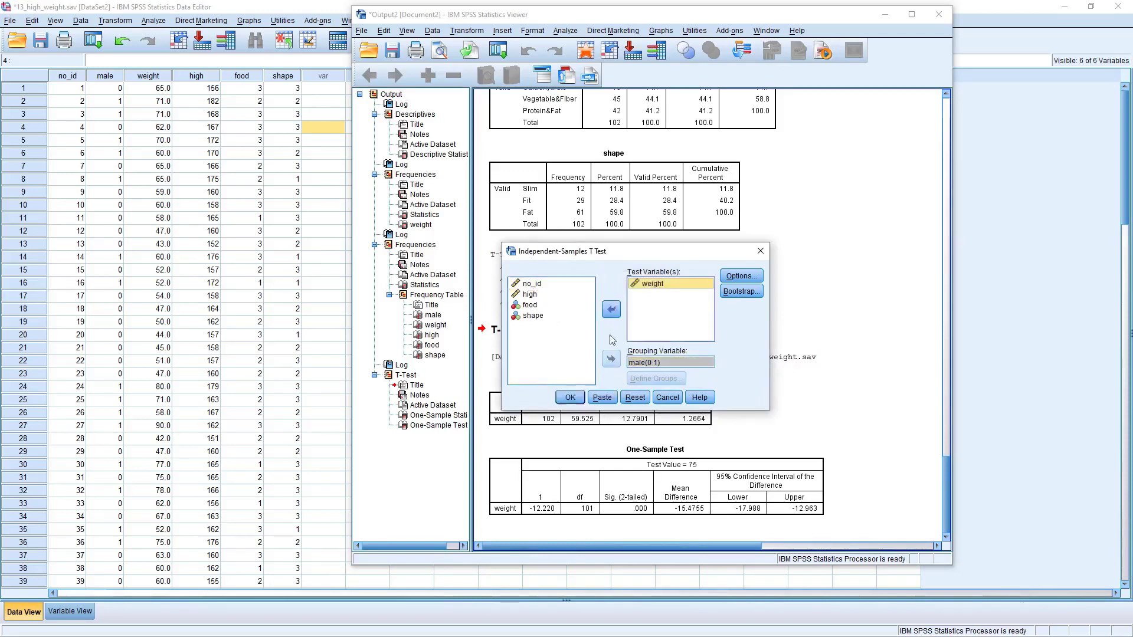
pyautogui.click(569, 399)
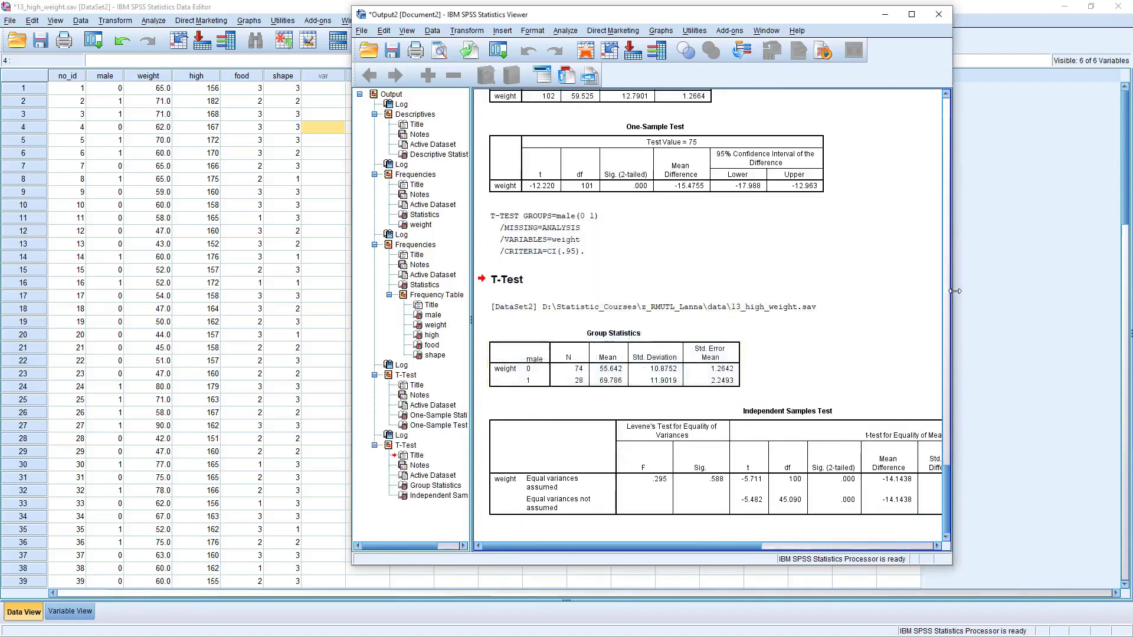
# Widen and reposition the output viewer window so the full Independent Samples Test table shows beside the data columns.
pyautogui.moveTo(955, 291); pyautogui.dragTo(1121, 291)
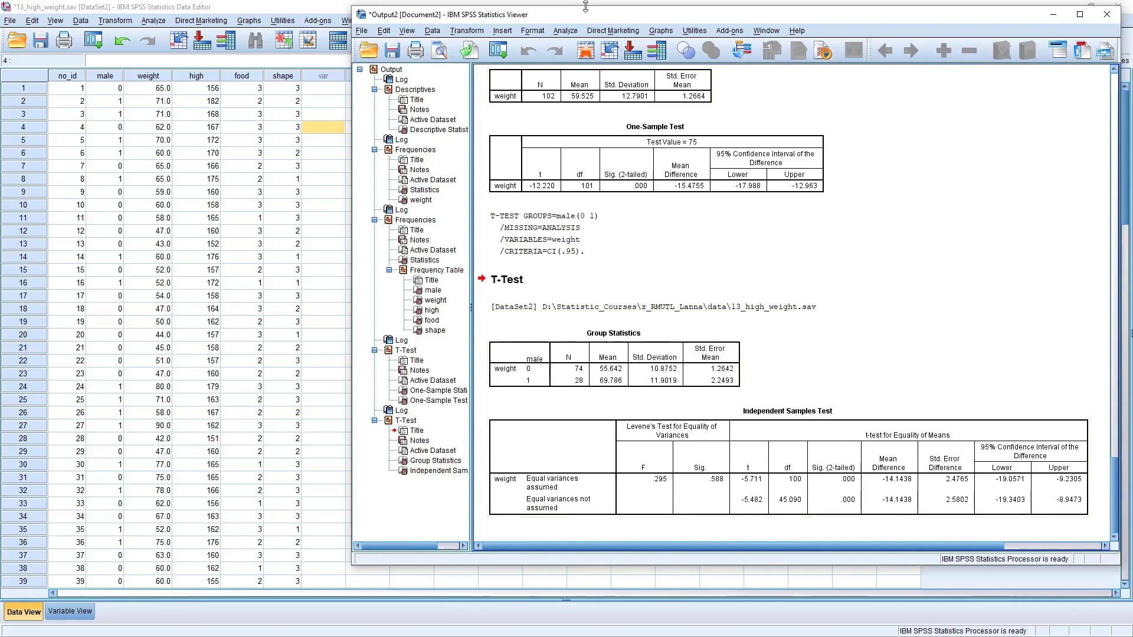
pyautogui.moveTo(585, 6); pyautogui.dragTo(602, 34)
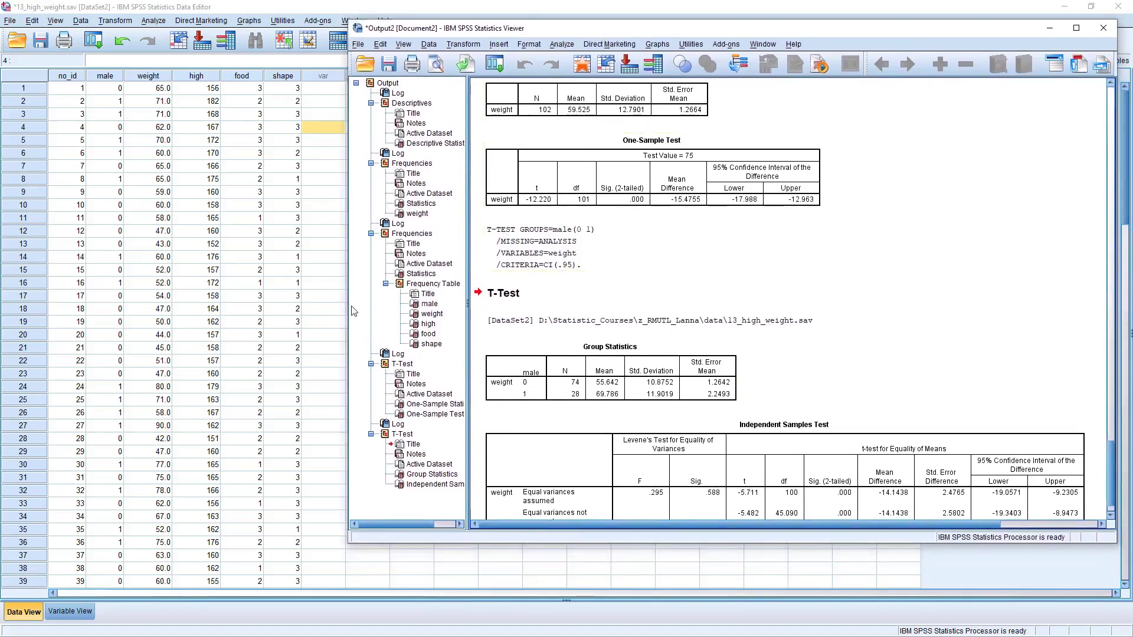
pyautogui.moveTo(346, 305); pyautogui.dragTo(339, 305)
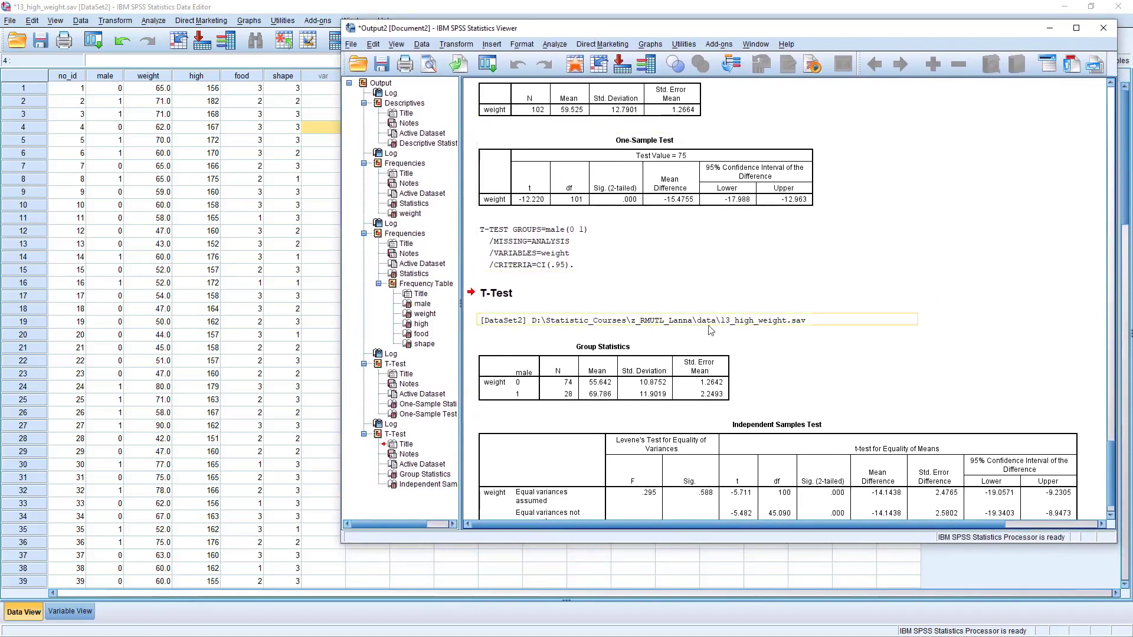
pyautogui.scroll(-1, 711, 330)
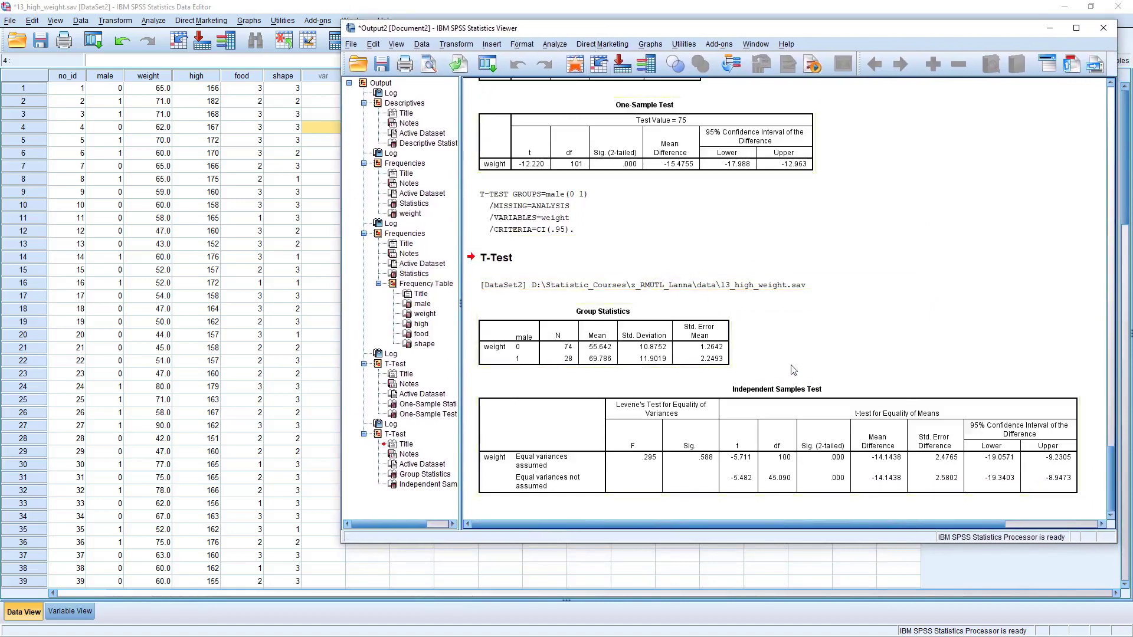
pyautogui.click(553, 44)
pyautogui.moveTo(602, 104)
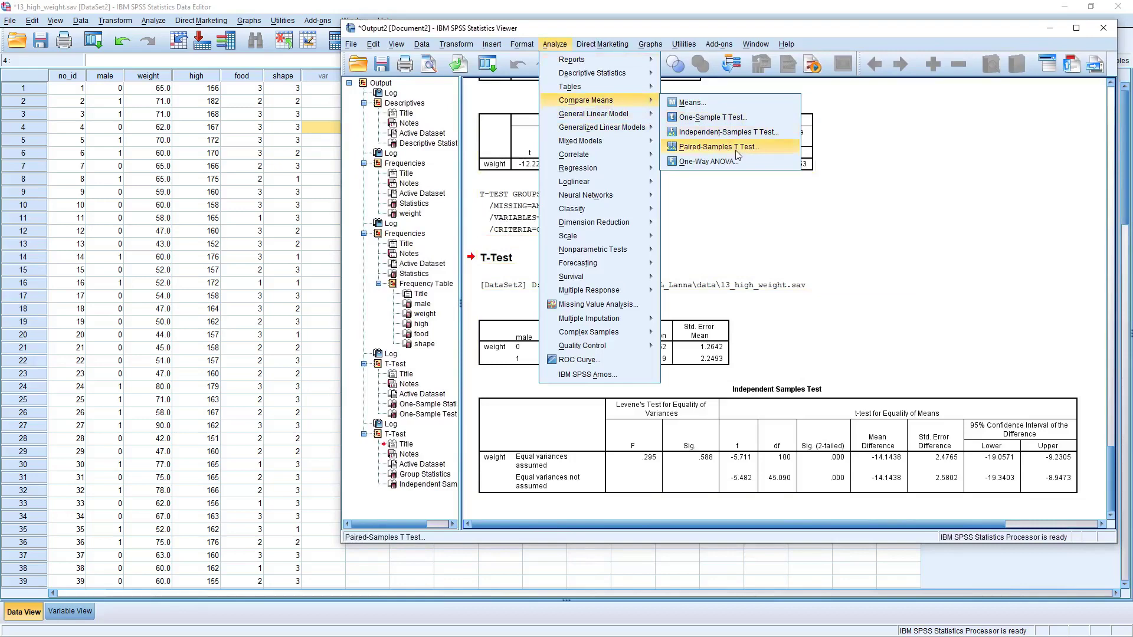
pyautogui.click(1002, 276)
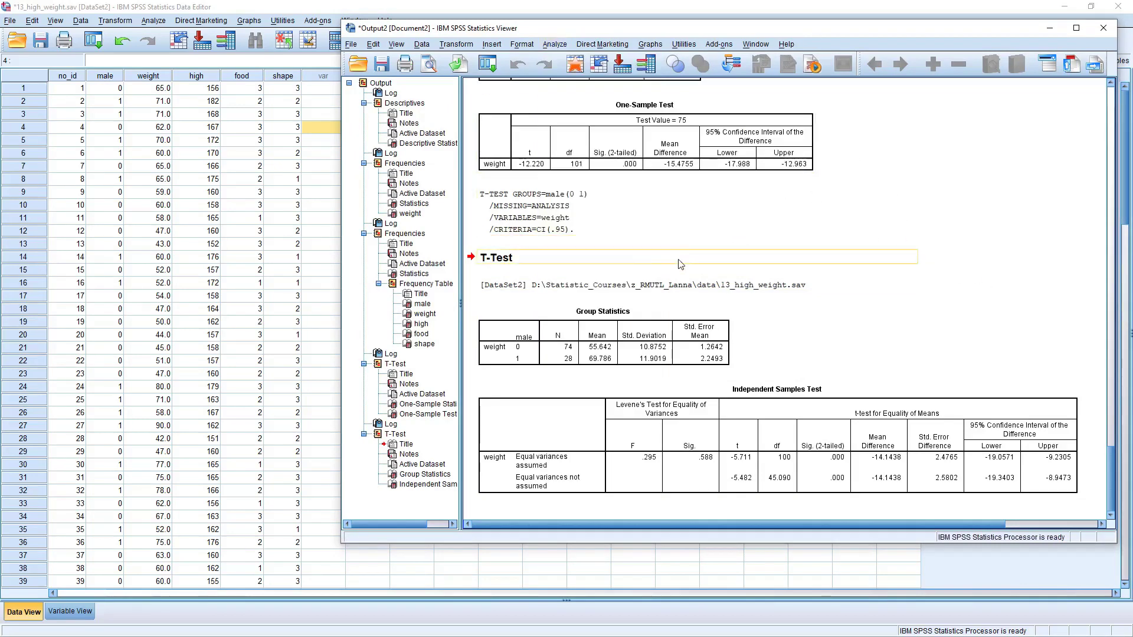
pyautogui.click(628, 242)
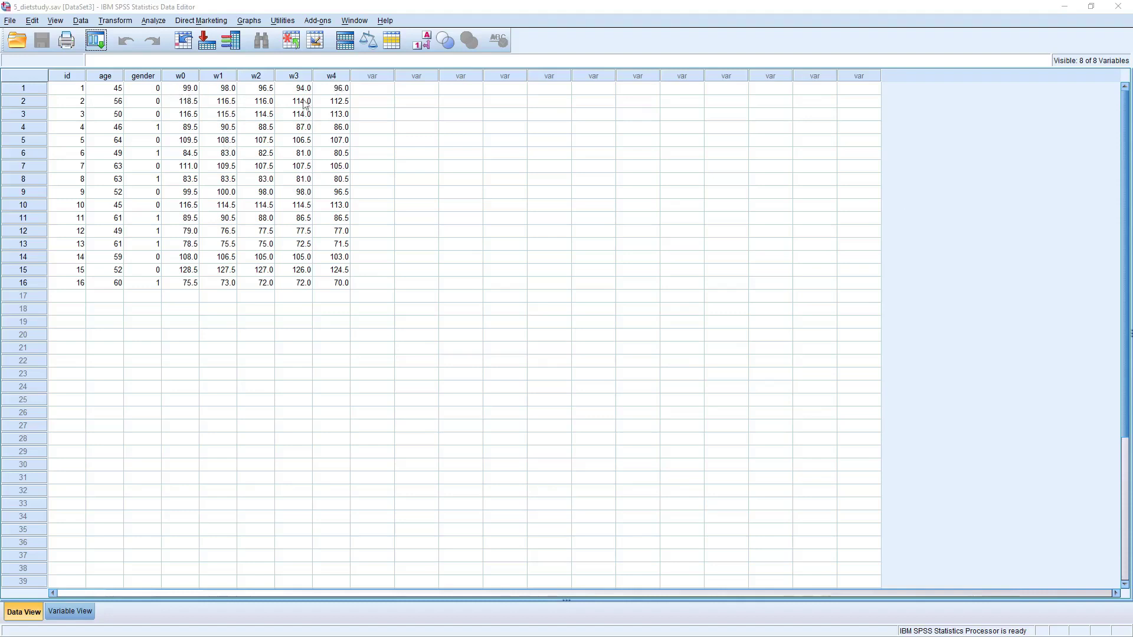
# In the 5_dietstudy.sav data, run a Paired-Samples T Test with w0 and w4 as the pair.
pyautogui.click(157, 25)
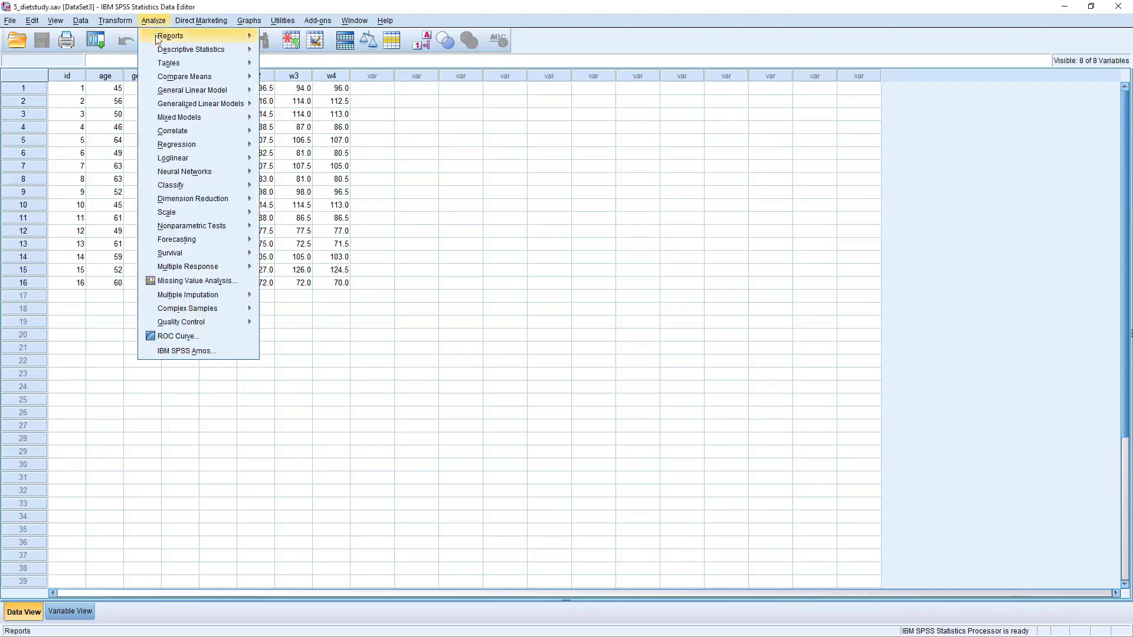
pyautogui.moveTo(242, 80)
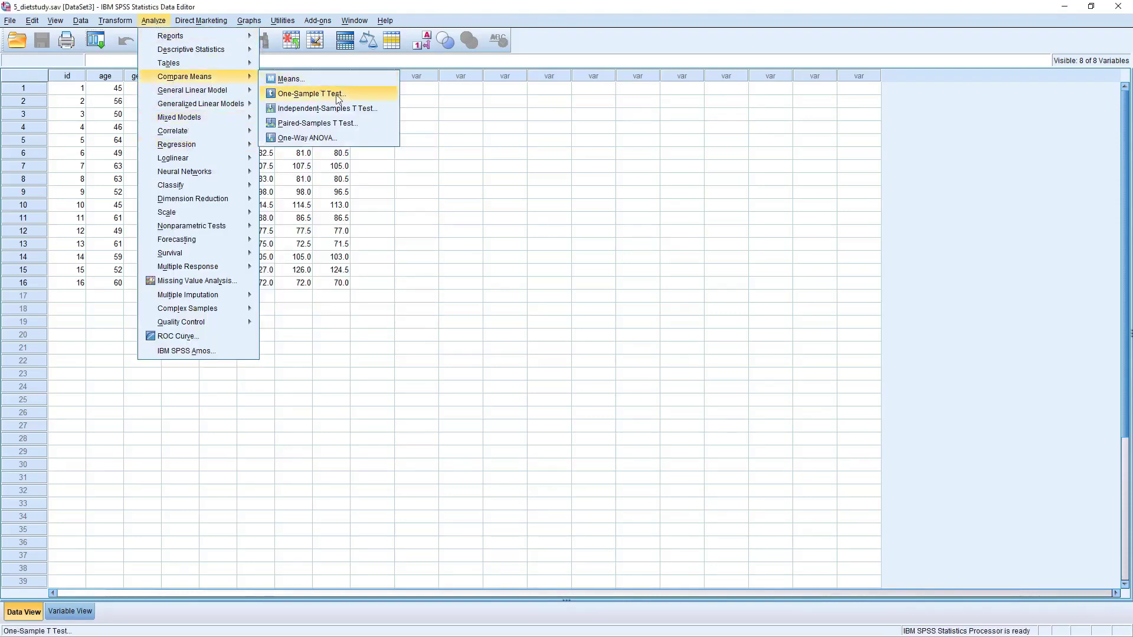
pyautogui.click(318, 123)
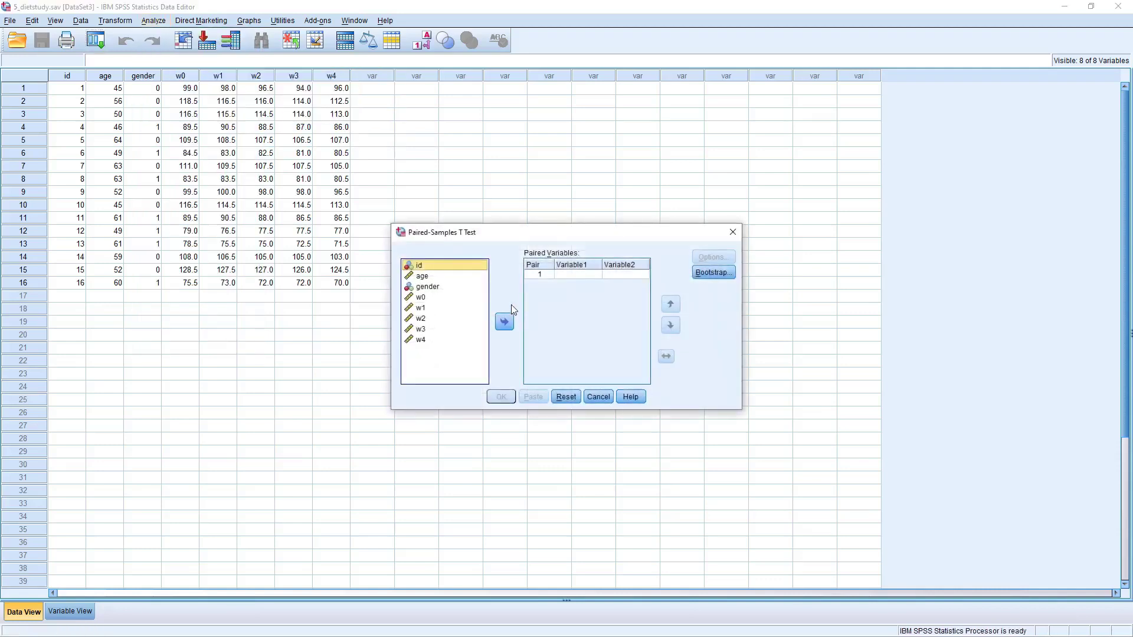
pyautogui.moveTo(412, 298); pyautogui.dragTo(581, 274)
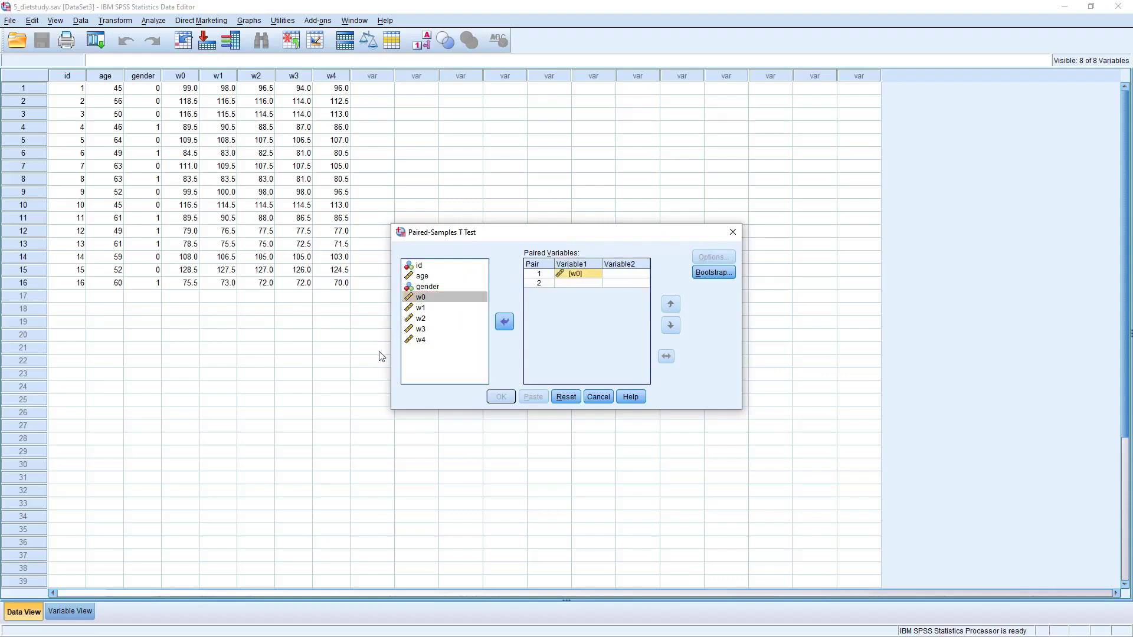
pyautogui.moveTo(420, 340); pyautogui.dragTo(631, 279)
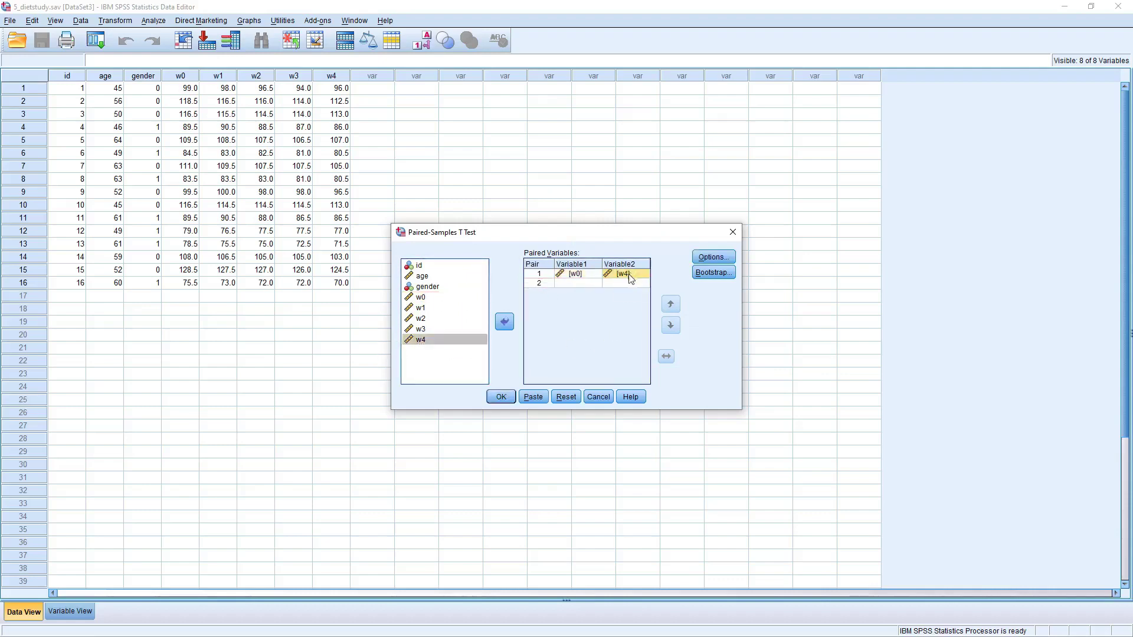
pyautogui.click(500, 397)
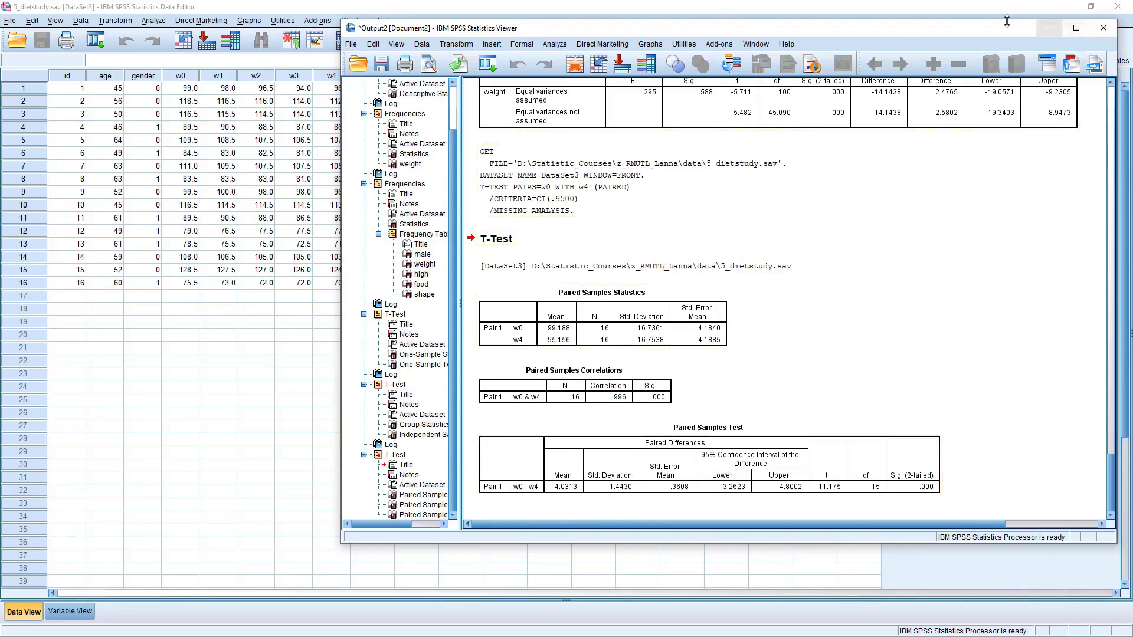
# Minimize the output viewer and close the 5_dietstudy.sav data window to return to the 13_high_weight.sav data.
pyautogui.click(1050, 28)
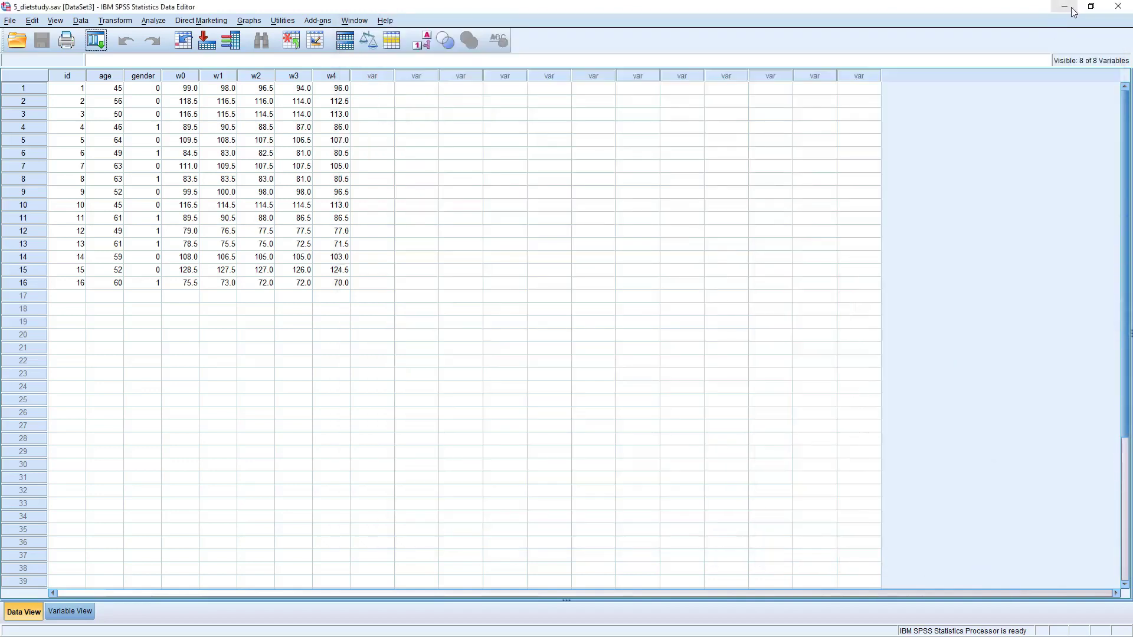
pyautogui.moveTo(911, 65); pyautogui.dragTo(844, 82)
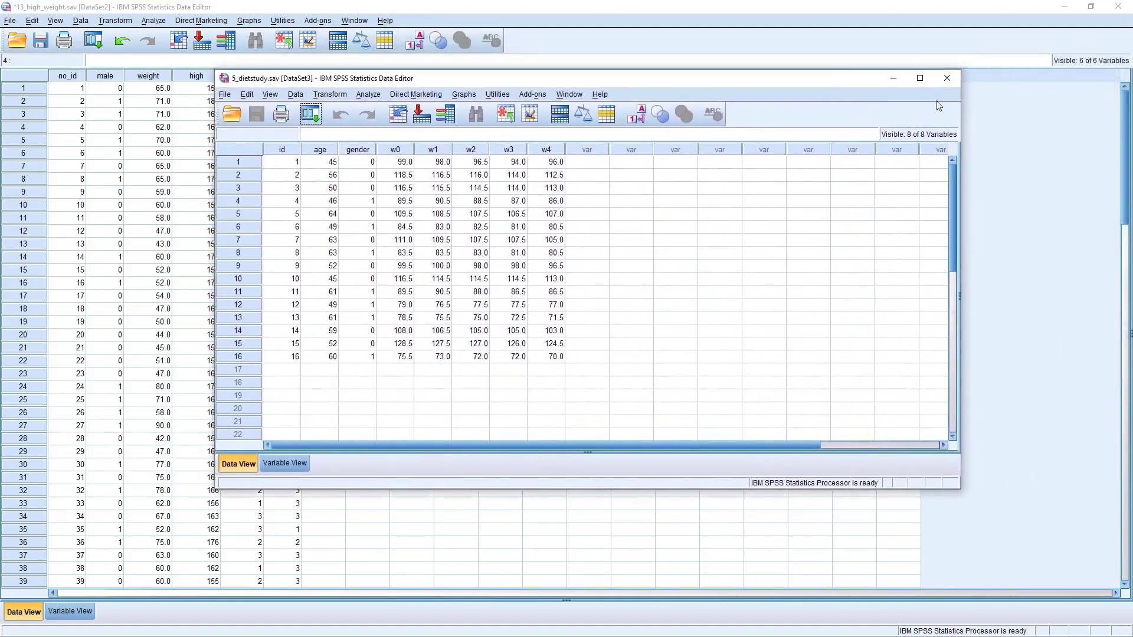
pyautogui.click(946, 80)
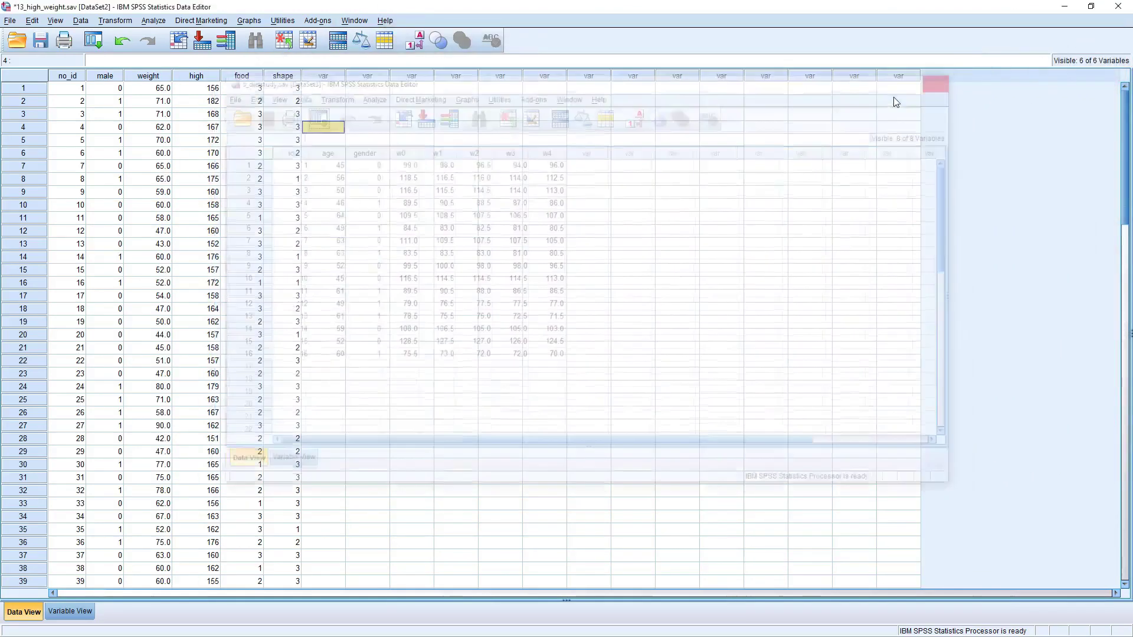
pyautogui.click(1086, 10)
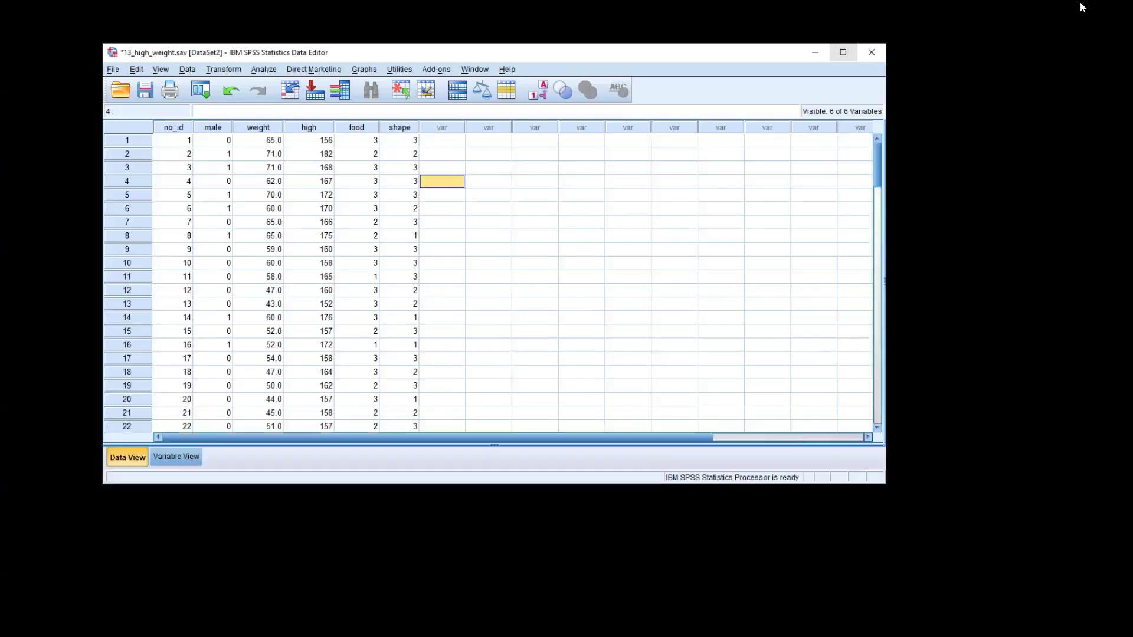
pyautogui.click(854, 79)
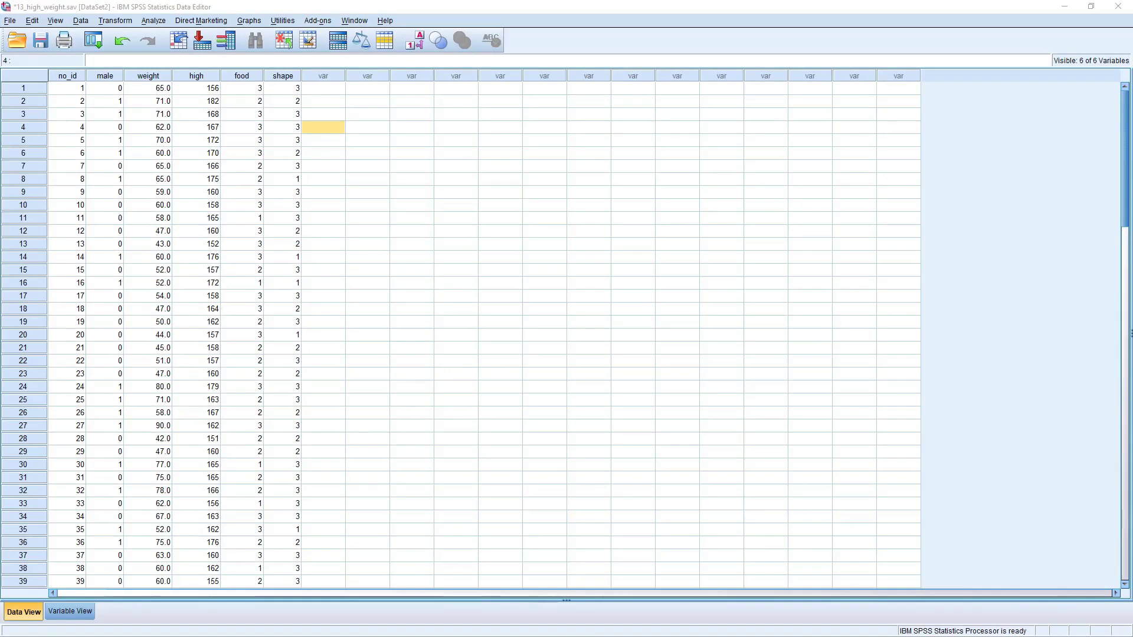
# Start a Crosstabs analysis on the 13_high_weight.sav data and shift its dialog closer to the data columns.
pyautogui.click(153, 20)
pyautogui.moveTo(206, 243)
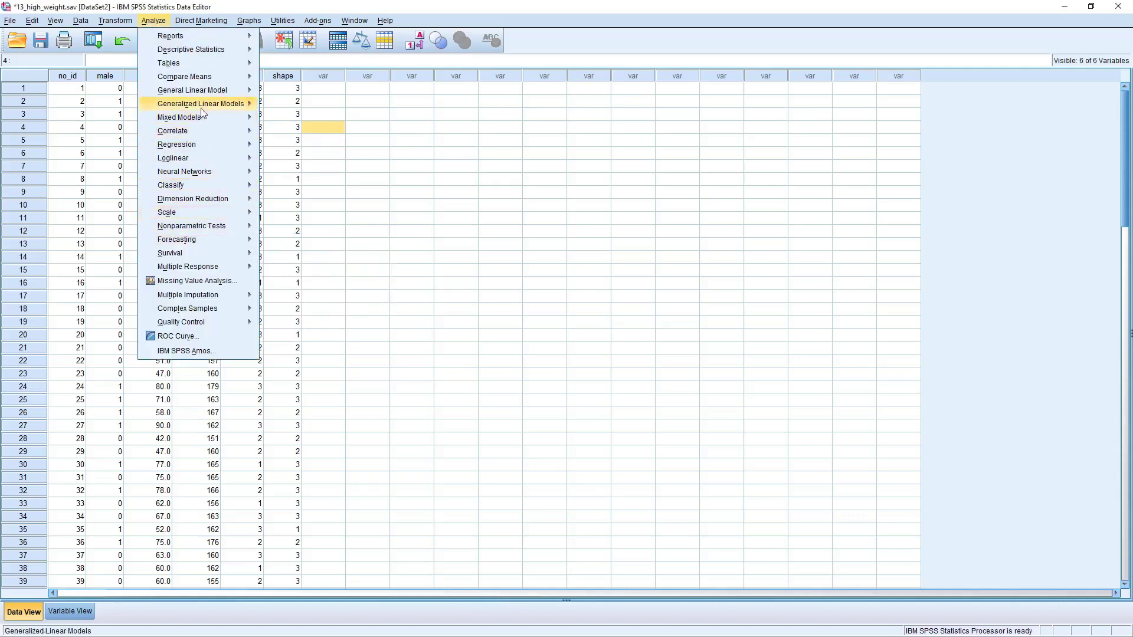
pyautogui.moveTo(221, 83)
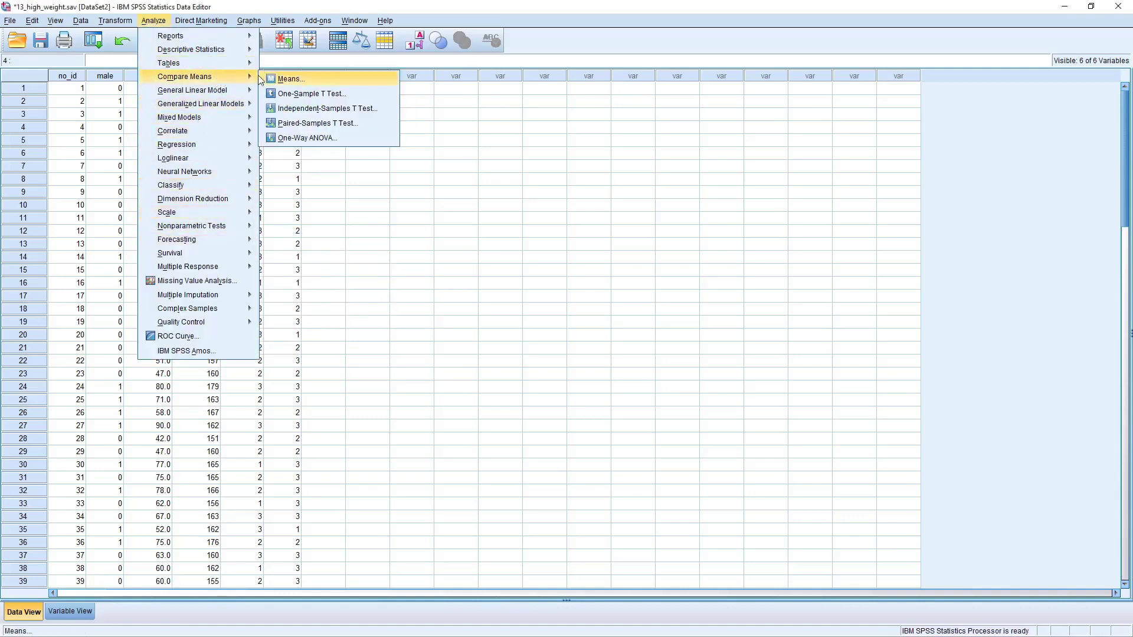
pyautogui.moveTo(254, 58)
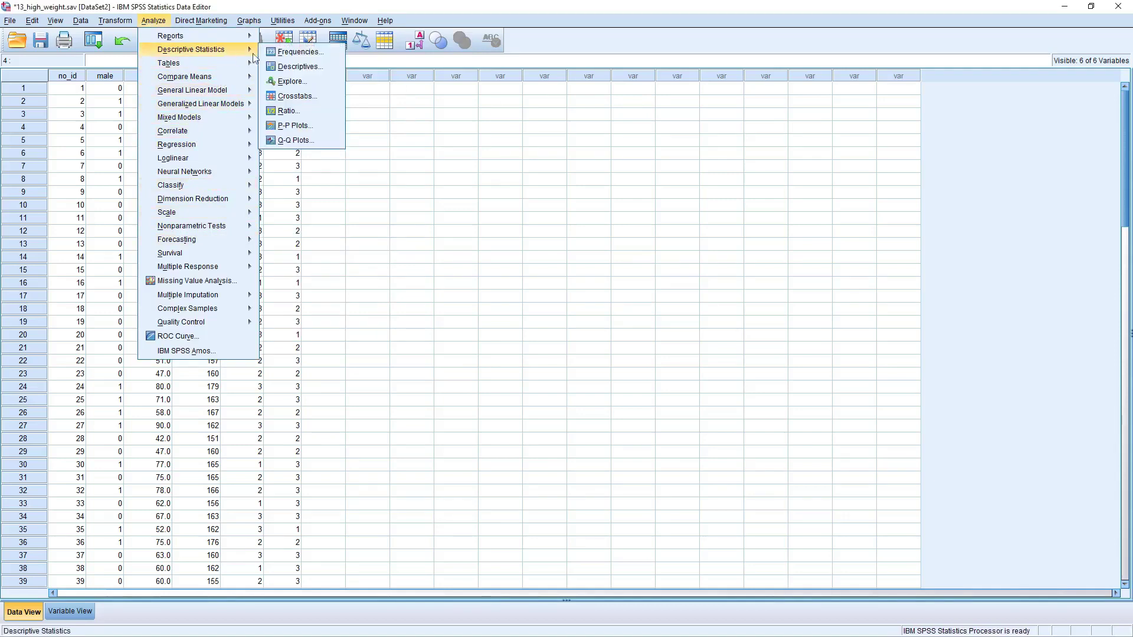
pyautogui.click(309, 97)
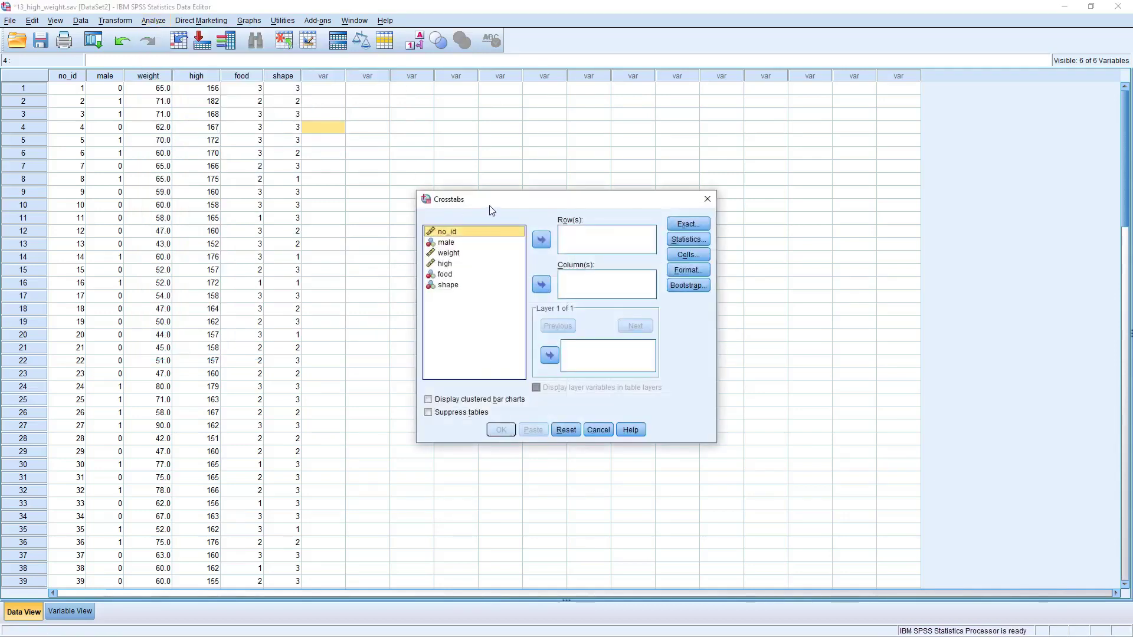
pyautogui.moveTo(490, 207); pyautogui.dragTo(445, 164)
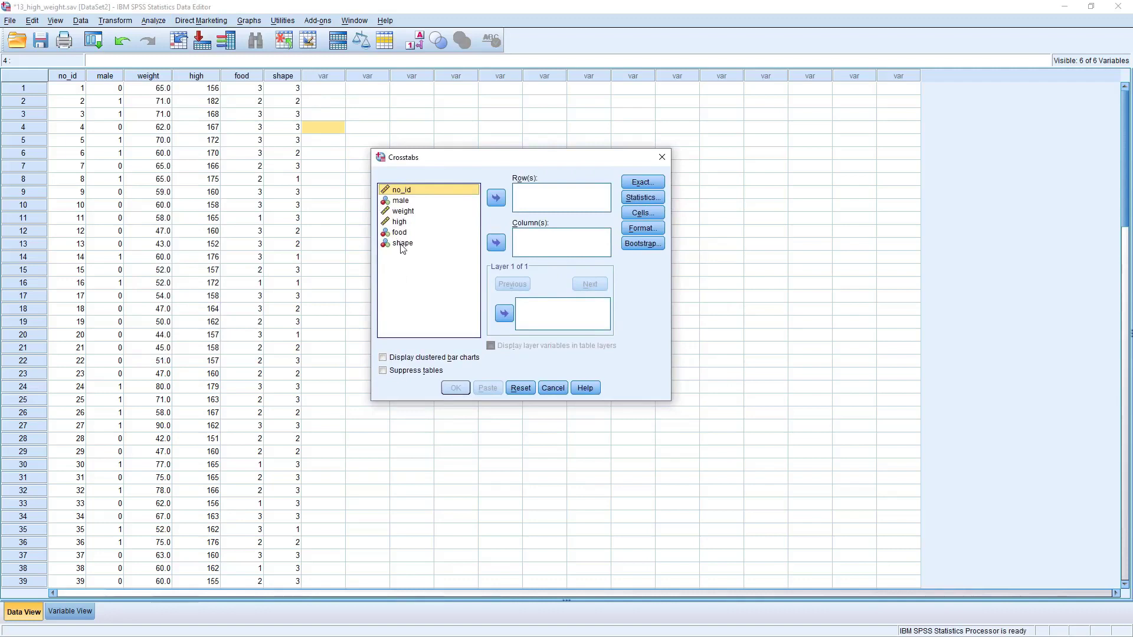
# Assign male as the row variable and shape as the column variable of the crosstab.
pyautogui.click(401, 244)
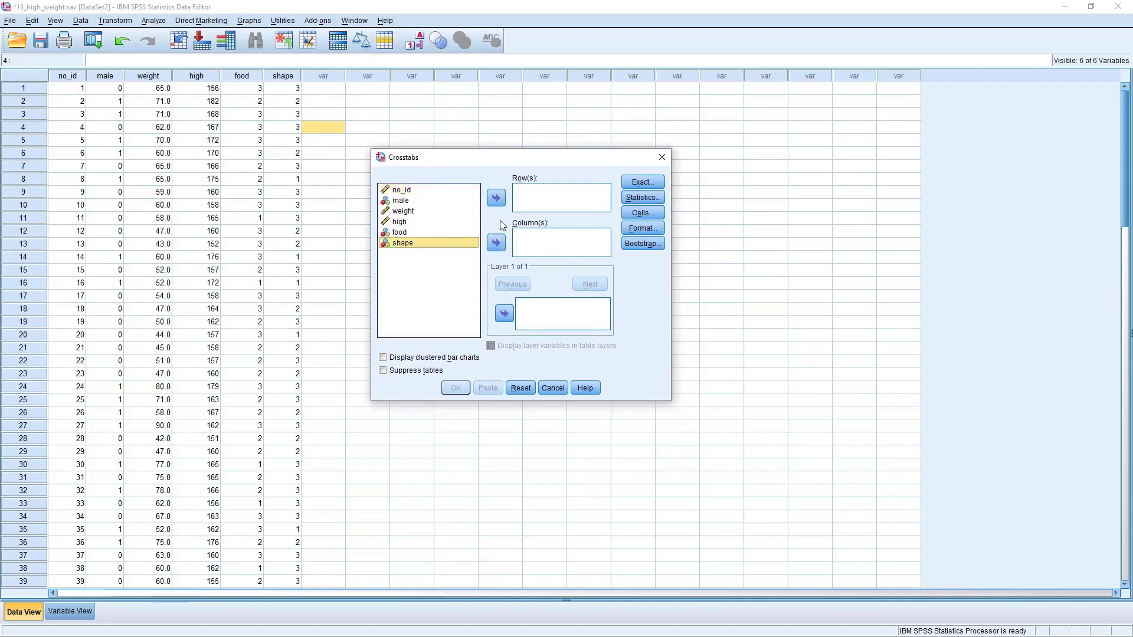
pyautogui.click(501, 200)
pyautogui.click(397, 202)
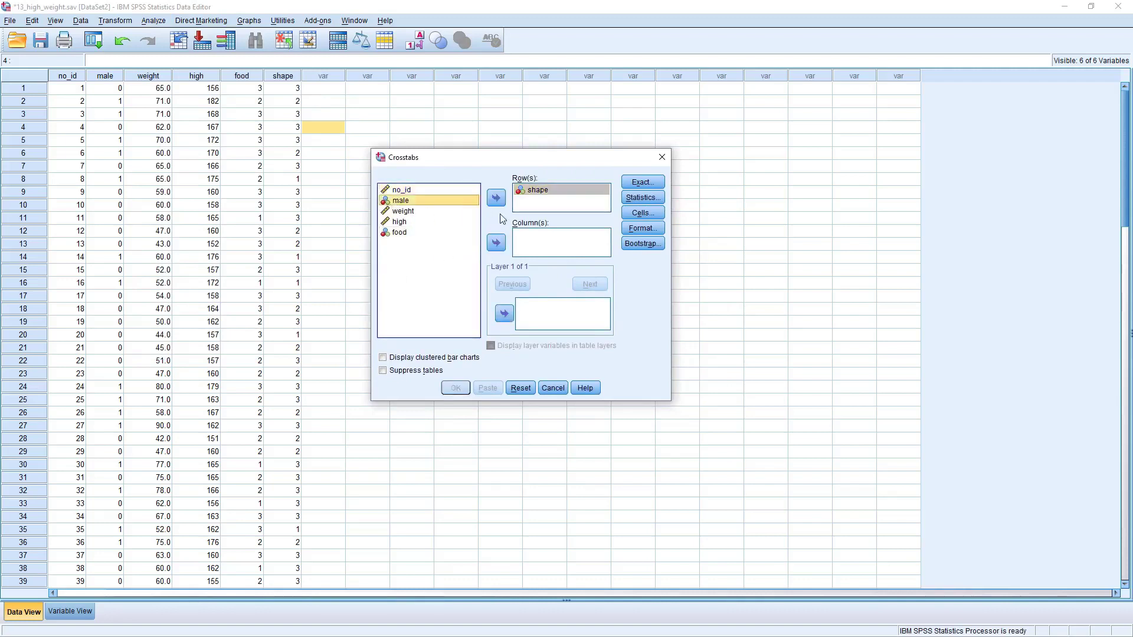
pyautogui.click(535, 191)
pyautogui.click(496, 197)
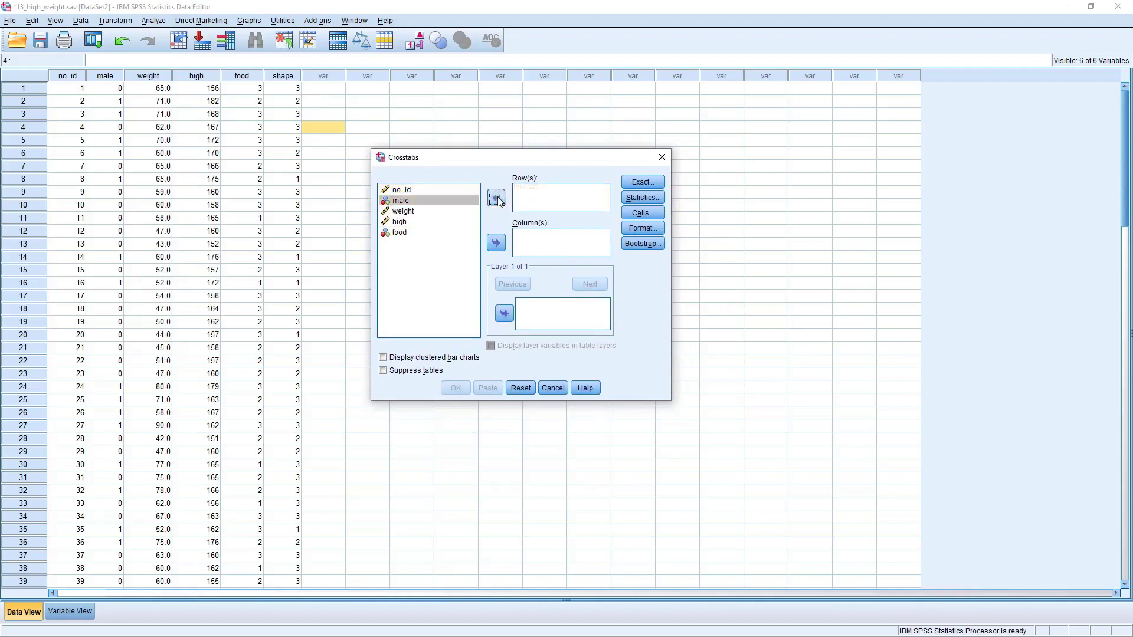
pyautogui.click(496, 243)
pyautogui.click(398, 202)
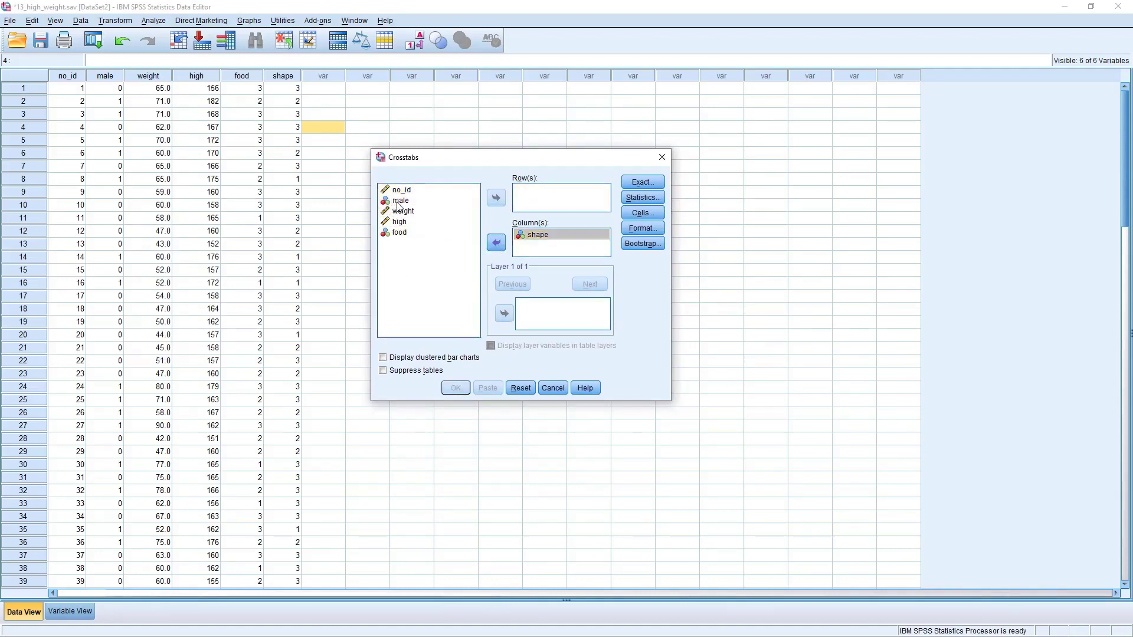
pyautogui.click(496, 198)
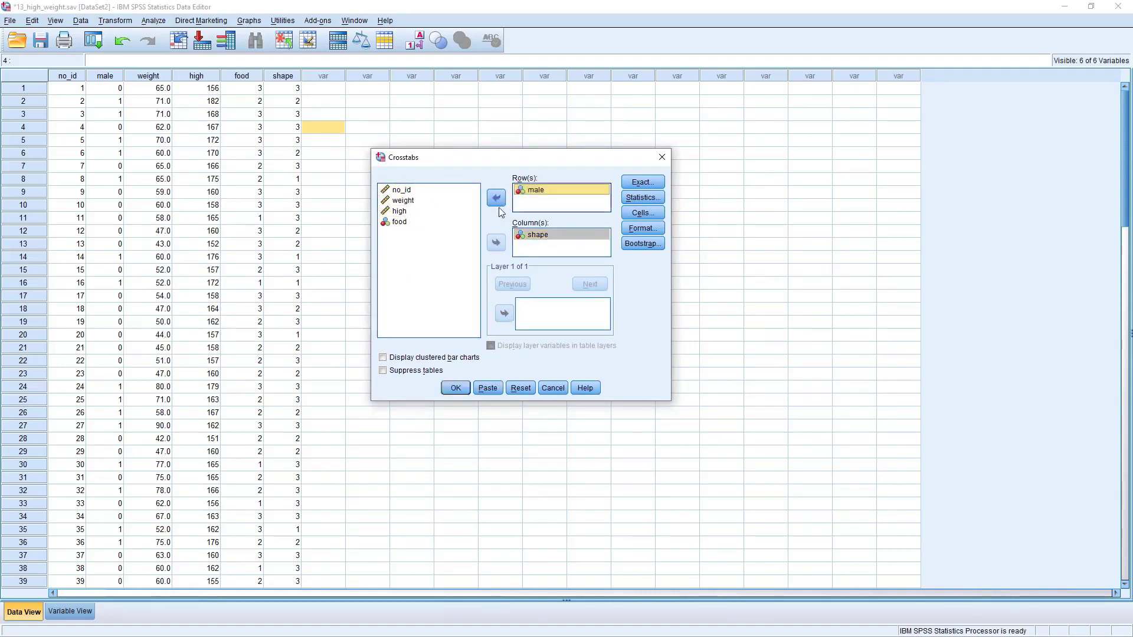
# Set the crosstab cells to display row percentages only, with the observed counts turned off.
pyautogui.click(649, 214)
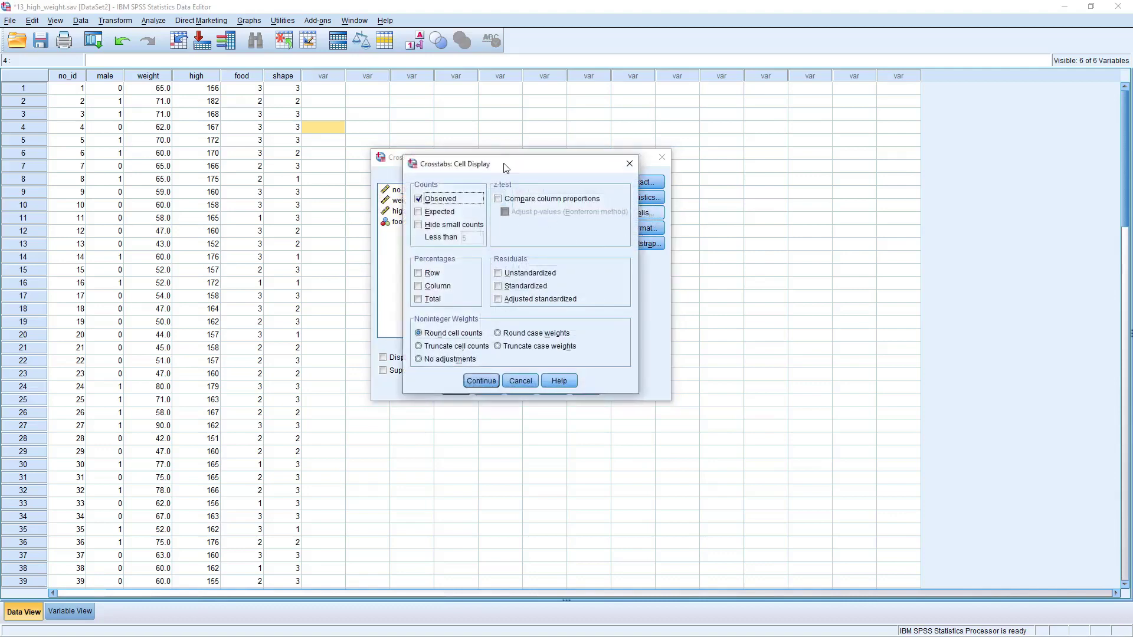
pyautogui.moveTo(503, 164); pyautogui.dragTo(873, 206)
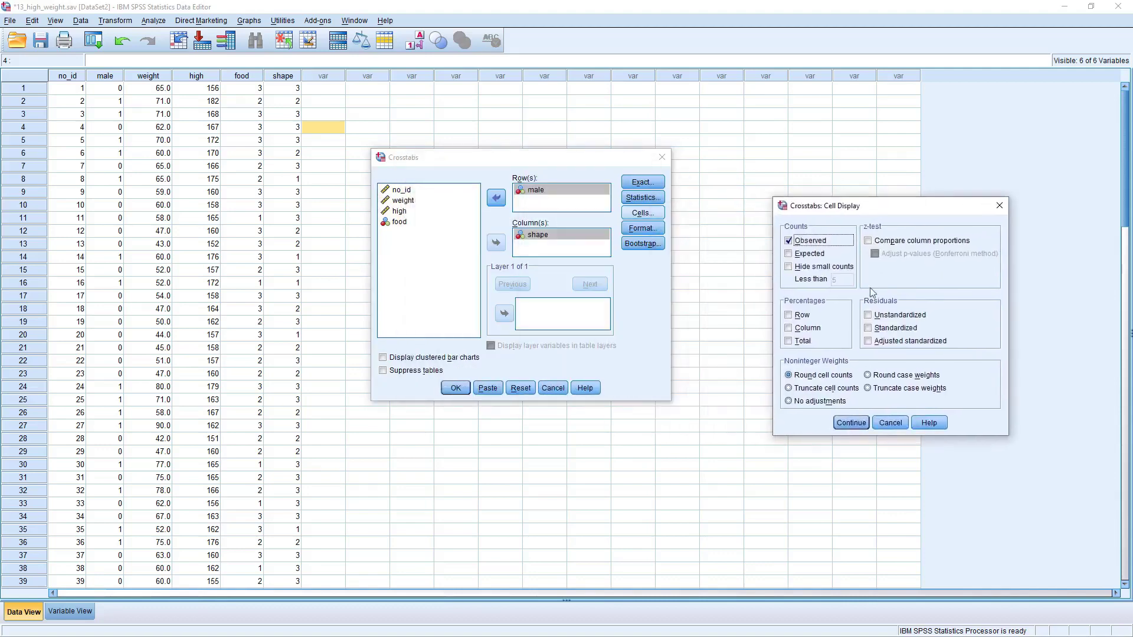
pyautogui.click(802, 316)
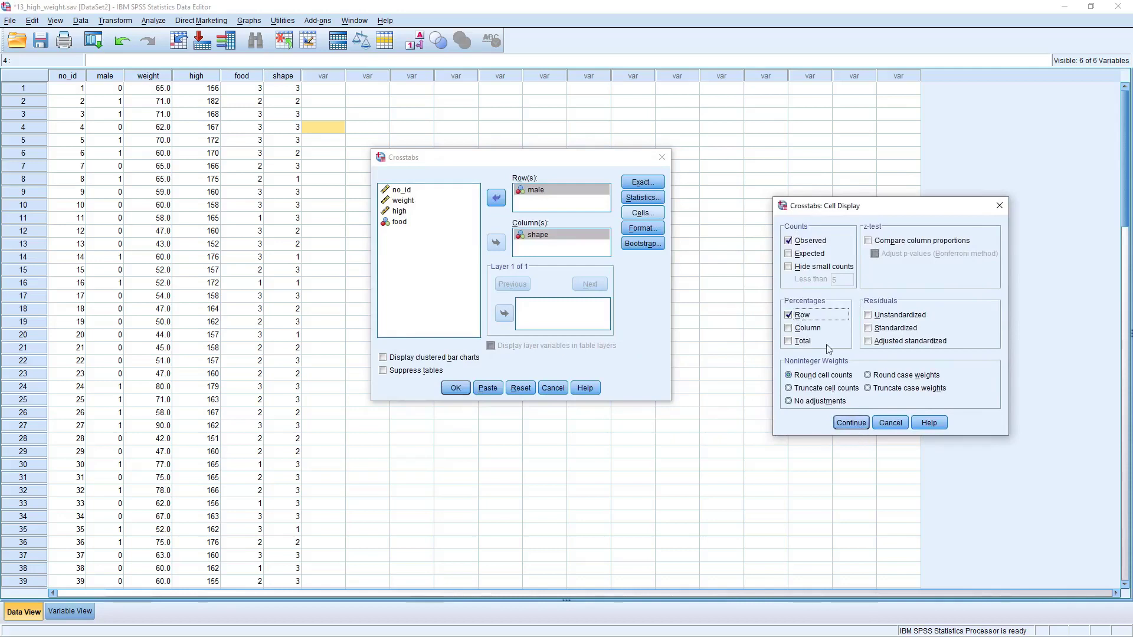
pyautogui.click(809, 241)
pyautogui.click(836, 425)
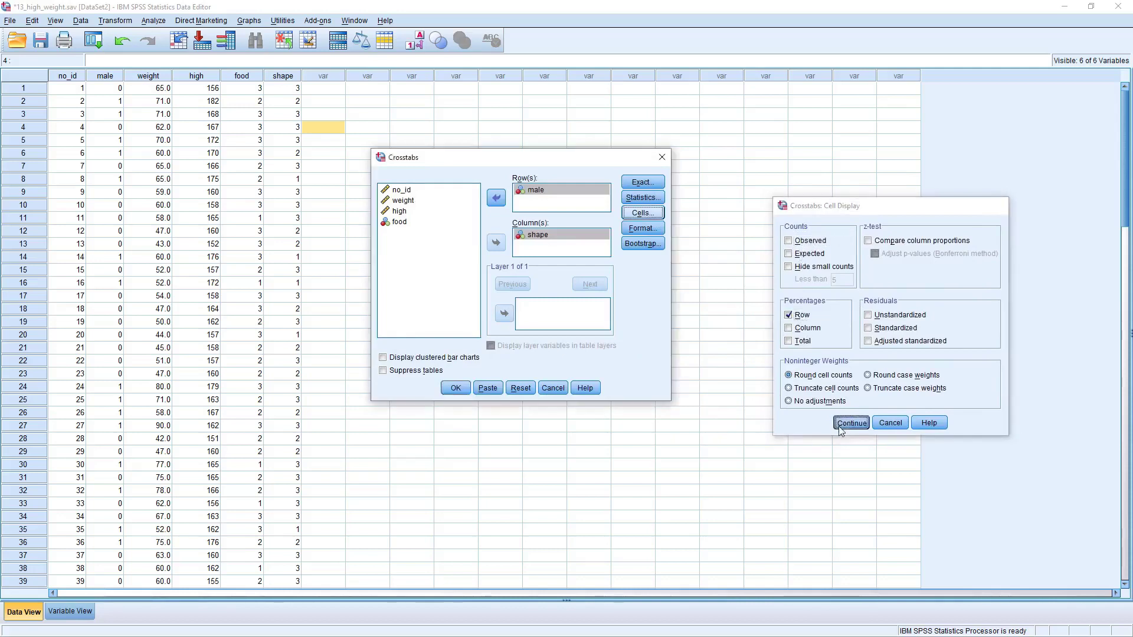
# Add the Chi-square statistic, run the male by shape crosstab, and return to the 13_high_weight.sav data window.
pyautogui.click(653, 201)
pyautogui.click(472, 201)
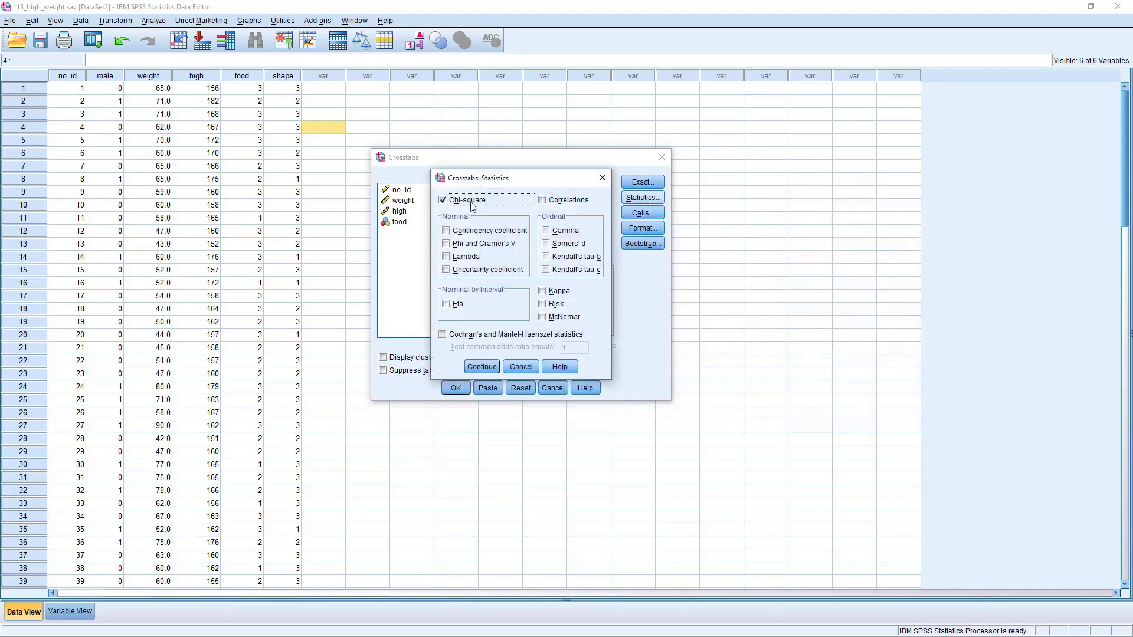
pyautogui.click(481, 368)
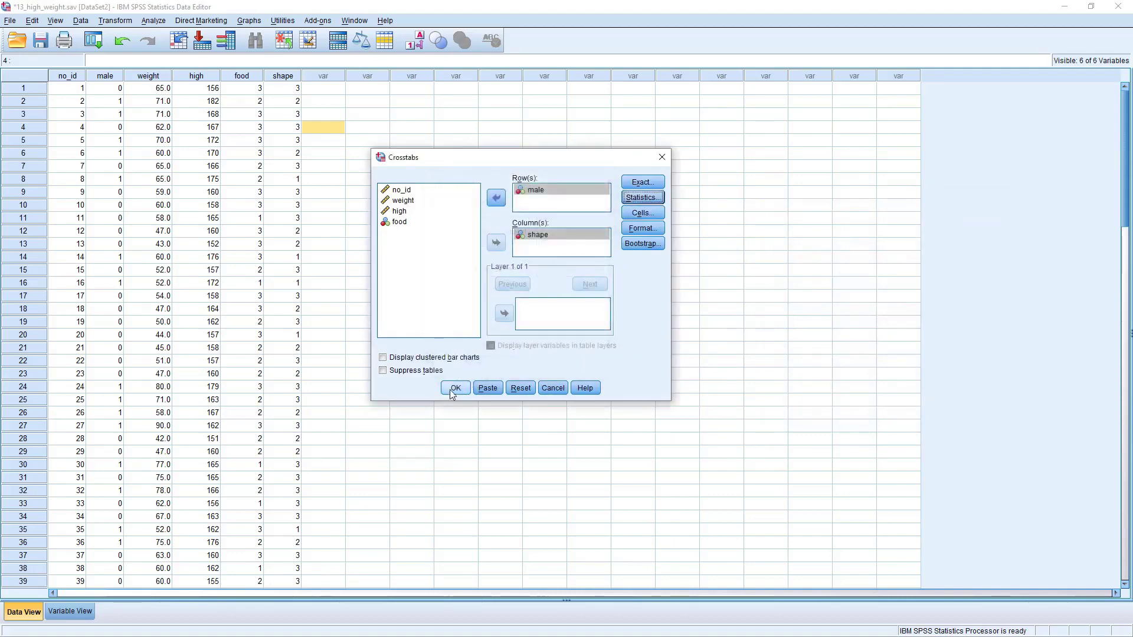
pyautogui.click(454, 389)
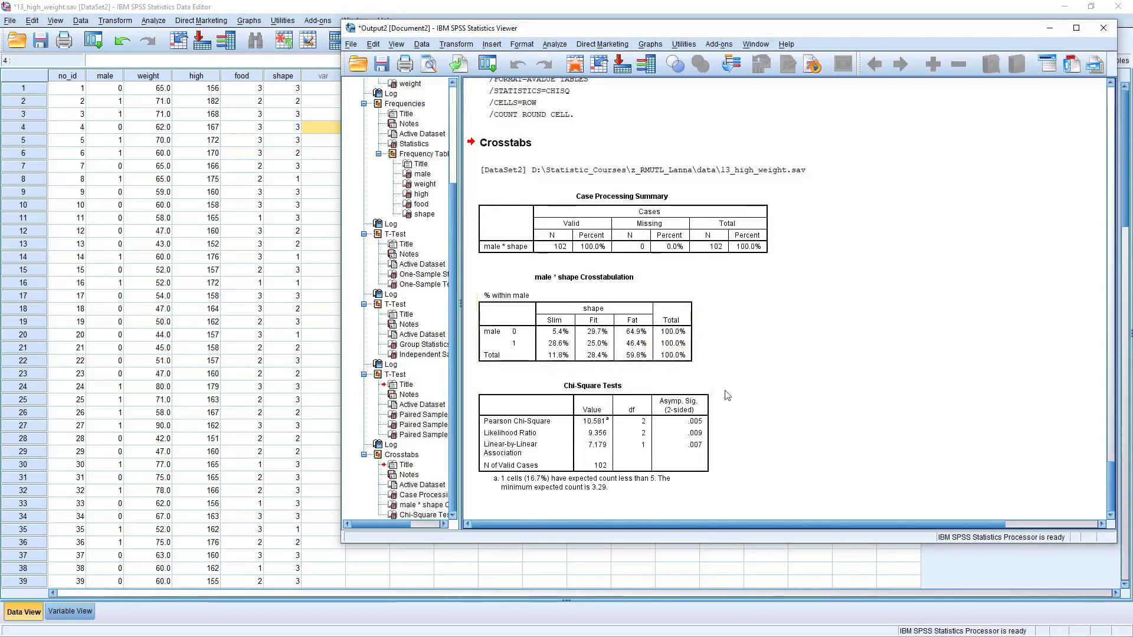
pyautogui.click(885, 12)
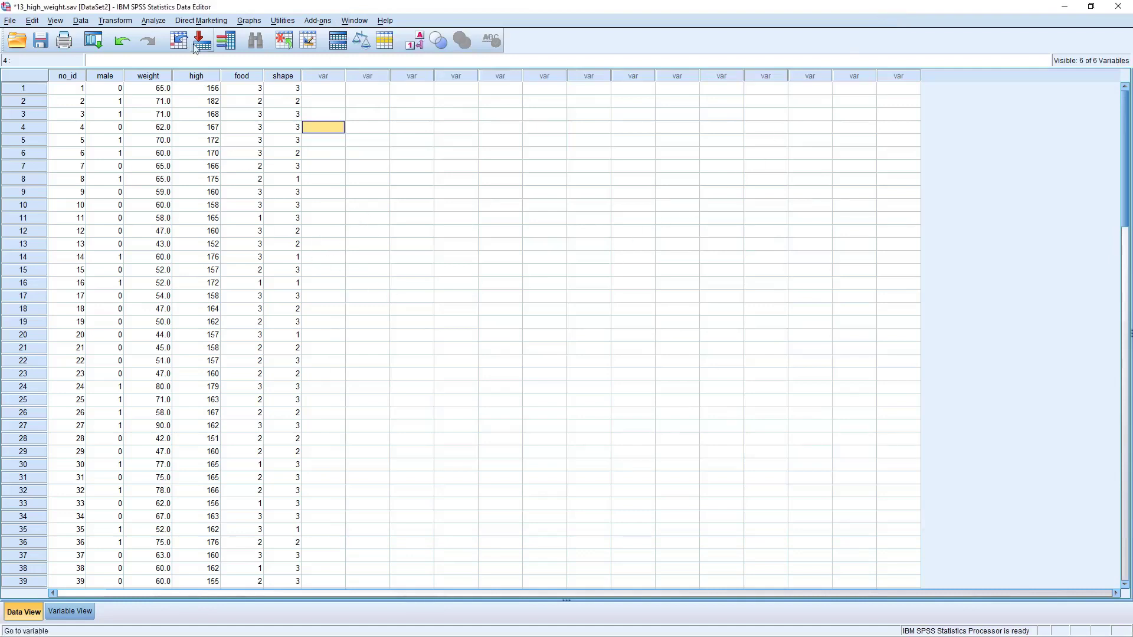
pyautogui.click(155, 21)
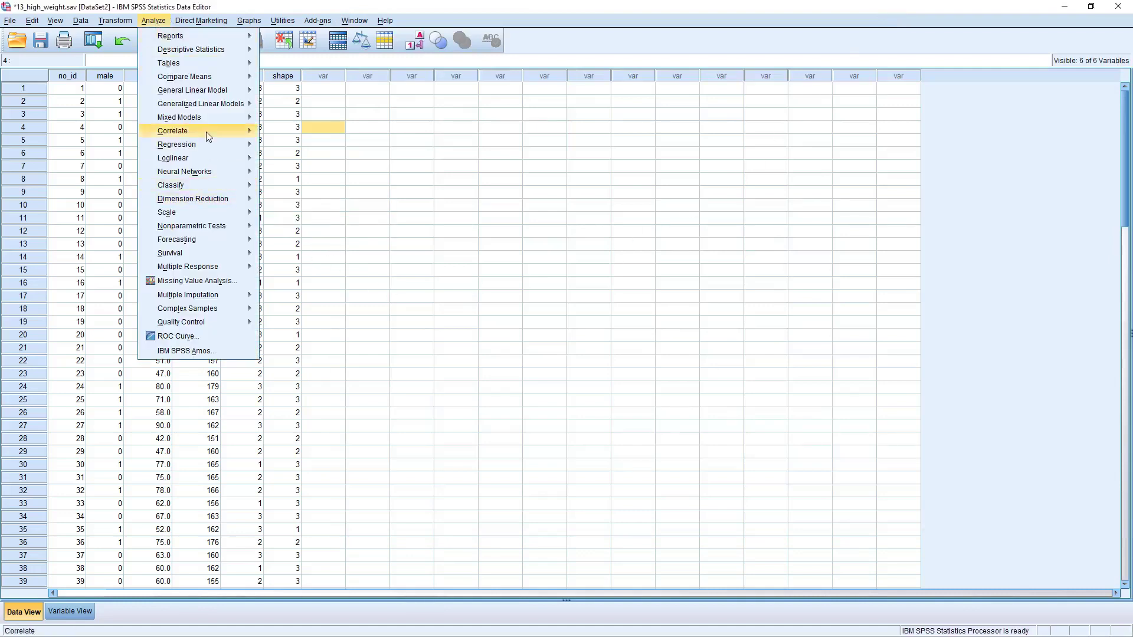
pyautogui.moveTo(230, 131)
pyautogui.click(305, 136)
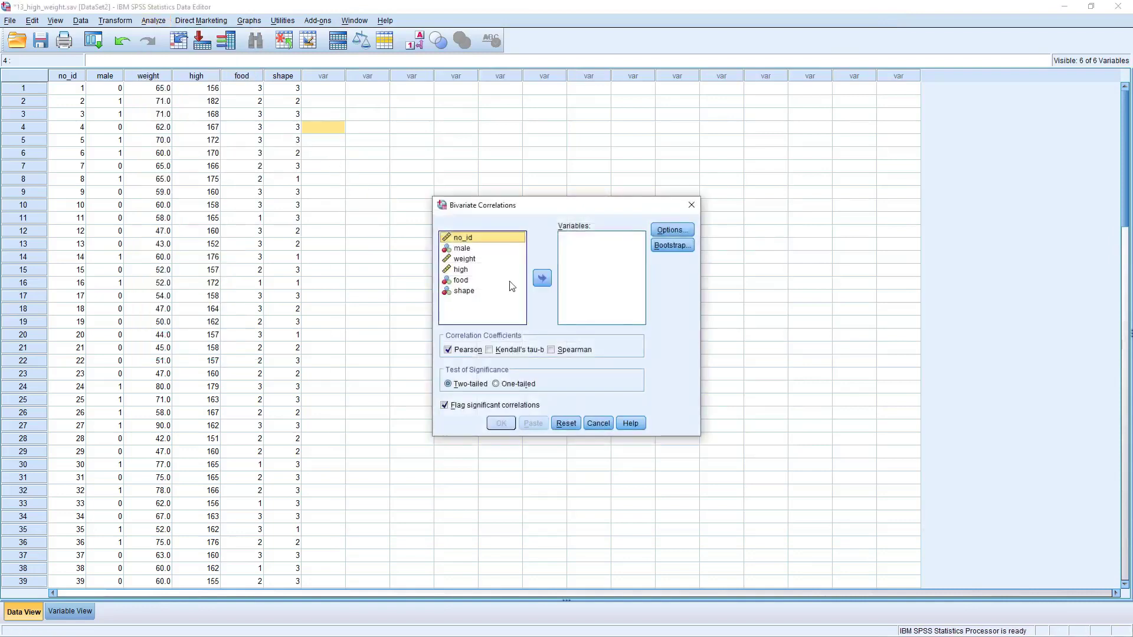
pyautogui.click(598, 424)
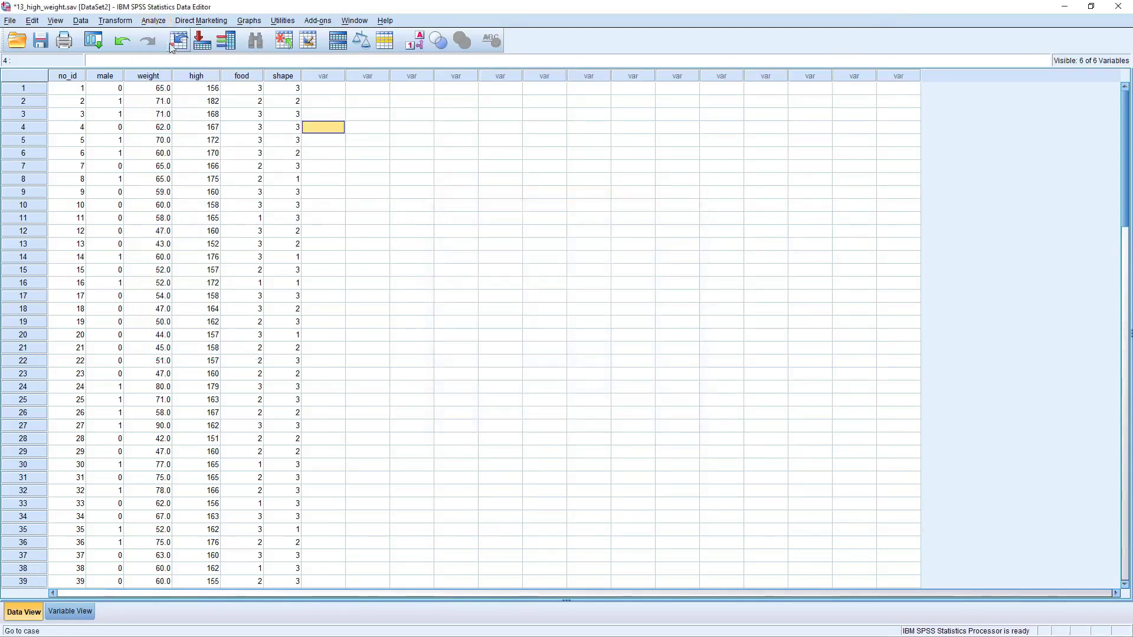
# Run a two-tailed Pearson Bivariate Correlation between weight and high on the 13_high_weight.sav data.
pyautogui.click(154, 20)
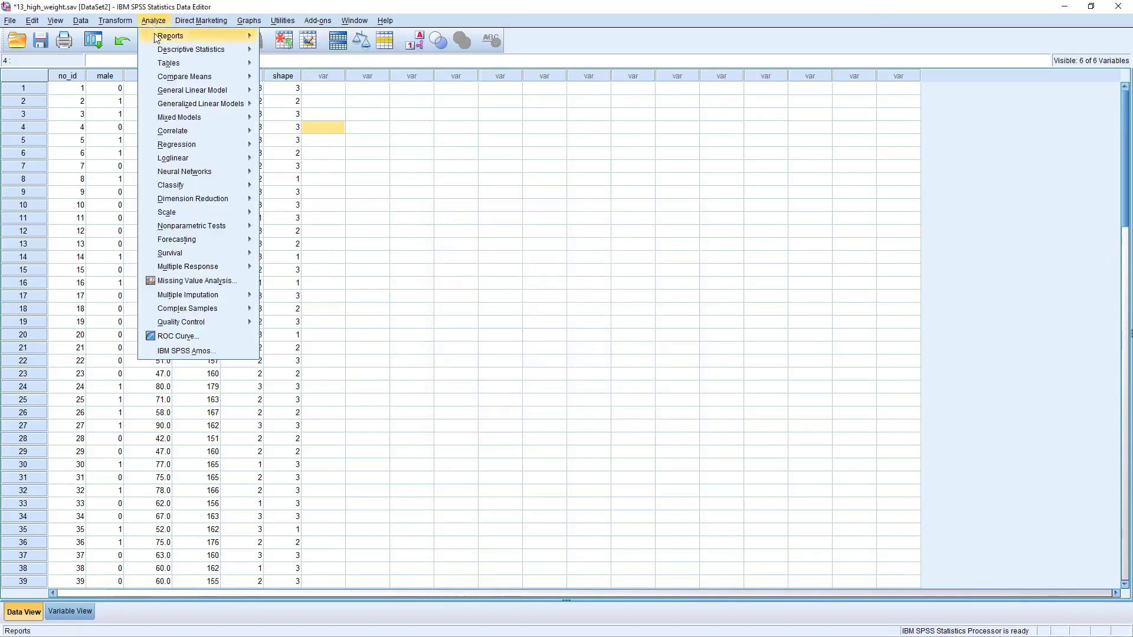
pyautogui.moveTo(180, 135)
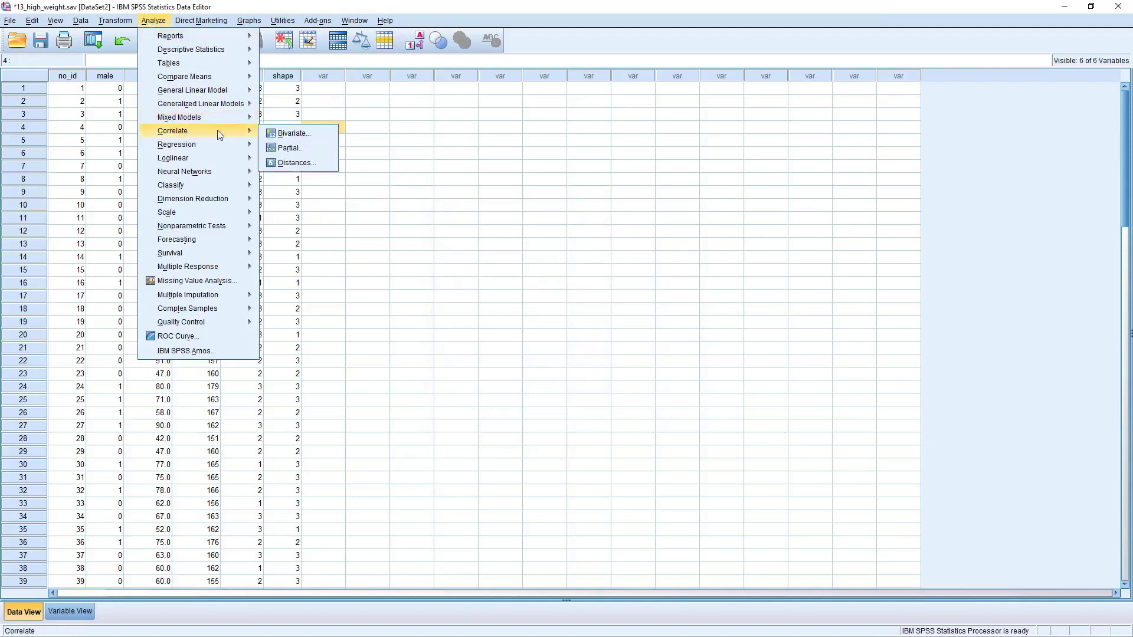
pyautogui.click(316, 142)
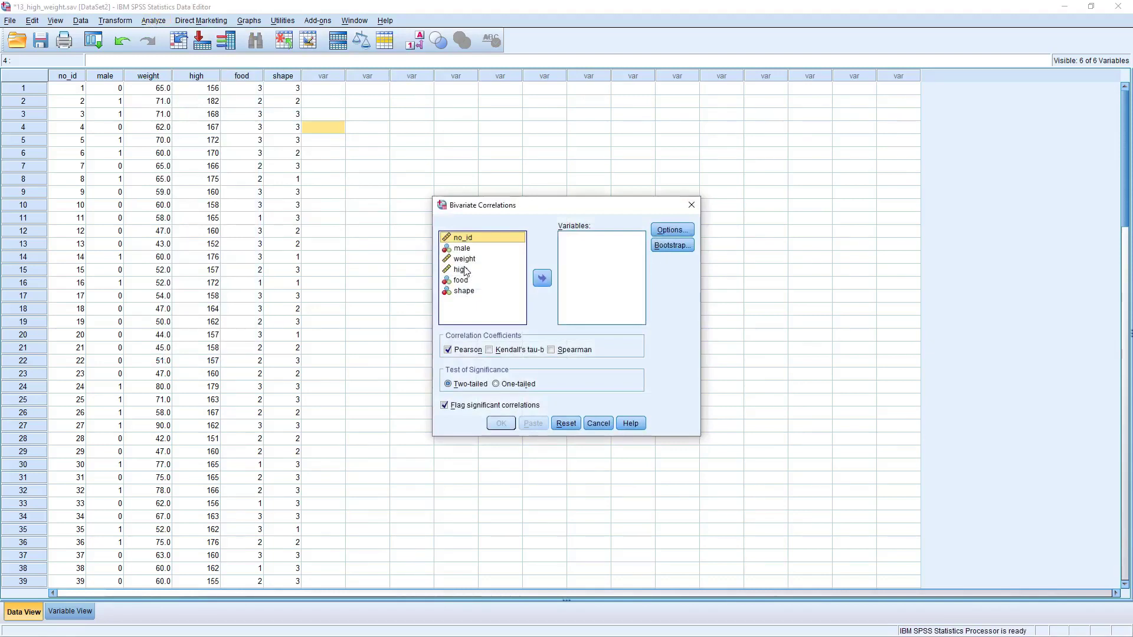
pyautogui.click(465, 260)
pyautogui.click(543, 277)
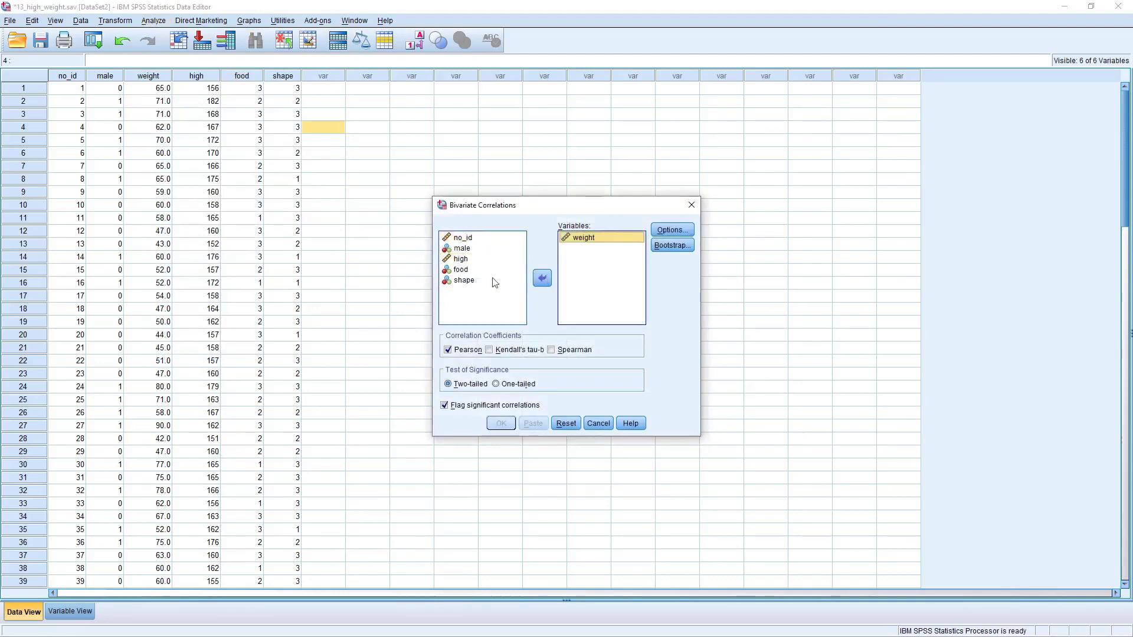
pyautogui.click(461, 260)
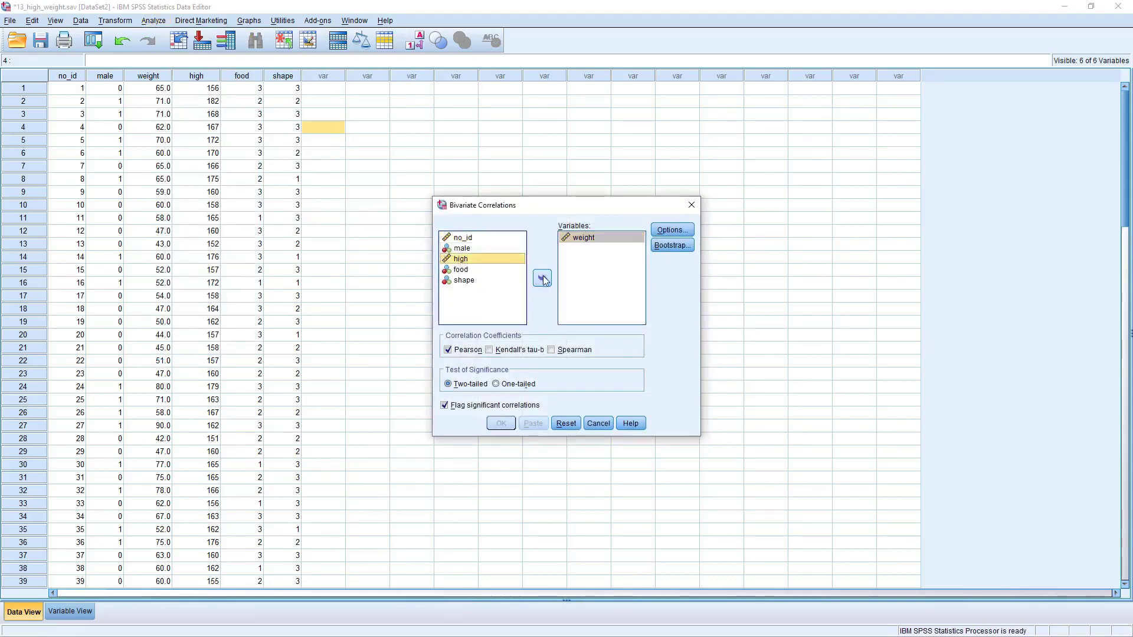
pyautogui.click(543, 279)
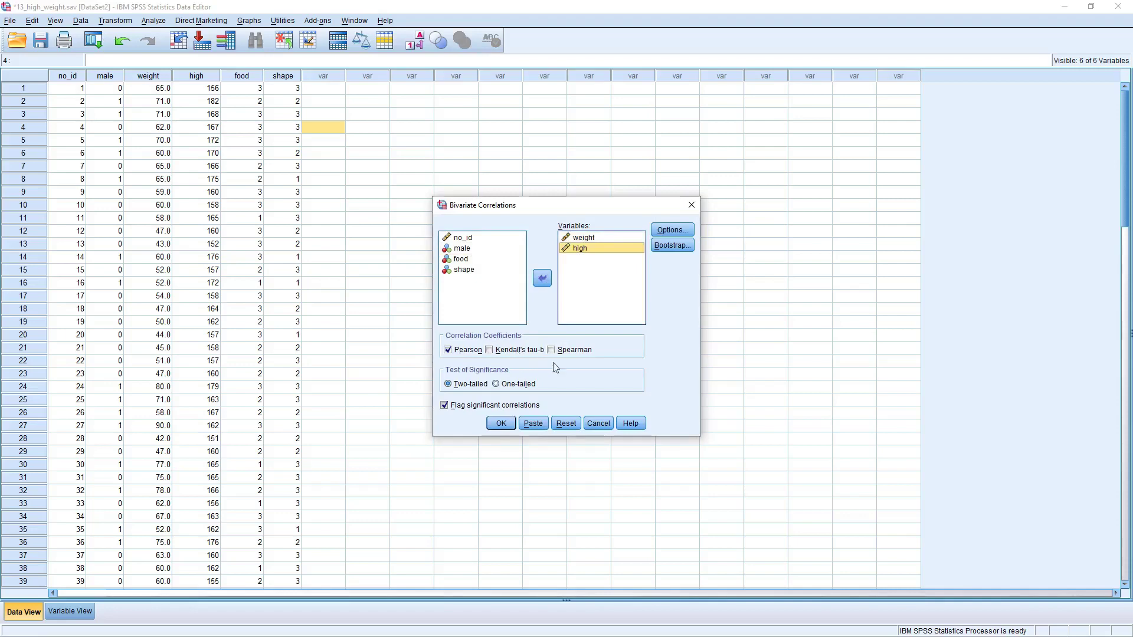
pyautogui.click(500, 424)
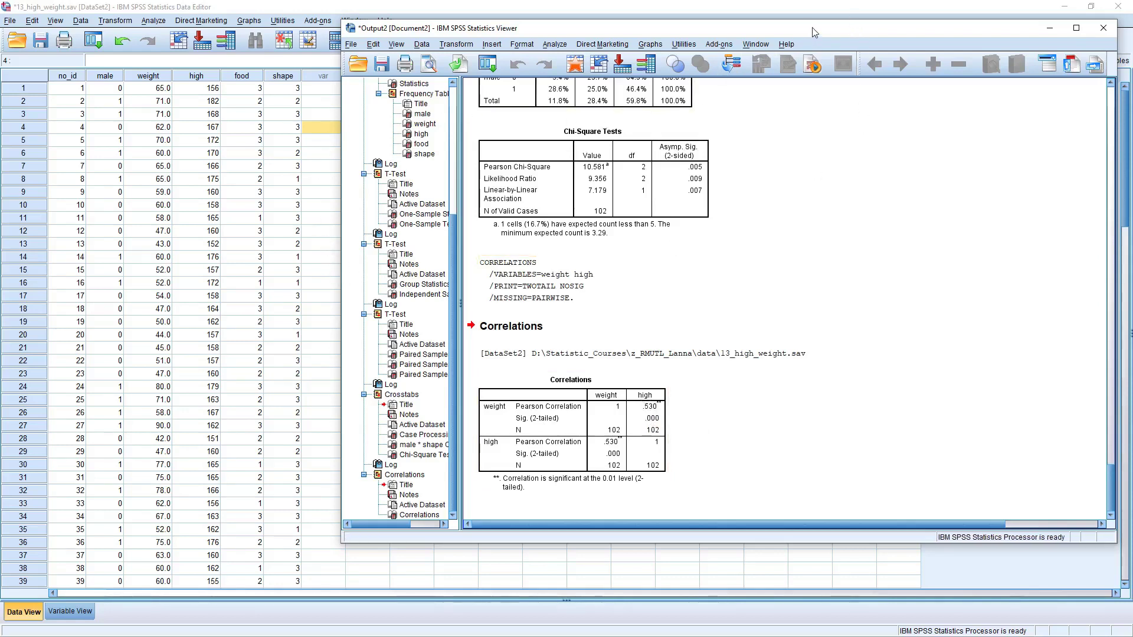
# Run a Linear Regression with weight as the dependent variable and high as the independent variable, using the Enter method.
pyautogui.moveTo(813, 32); pyautogui.dragTo(765, 58)
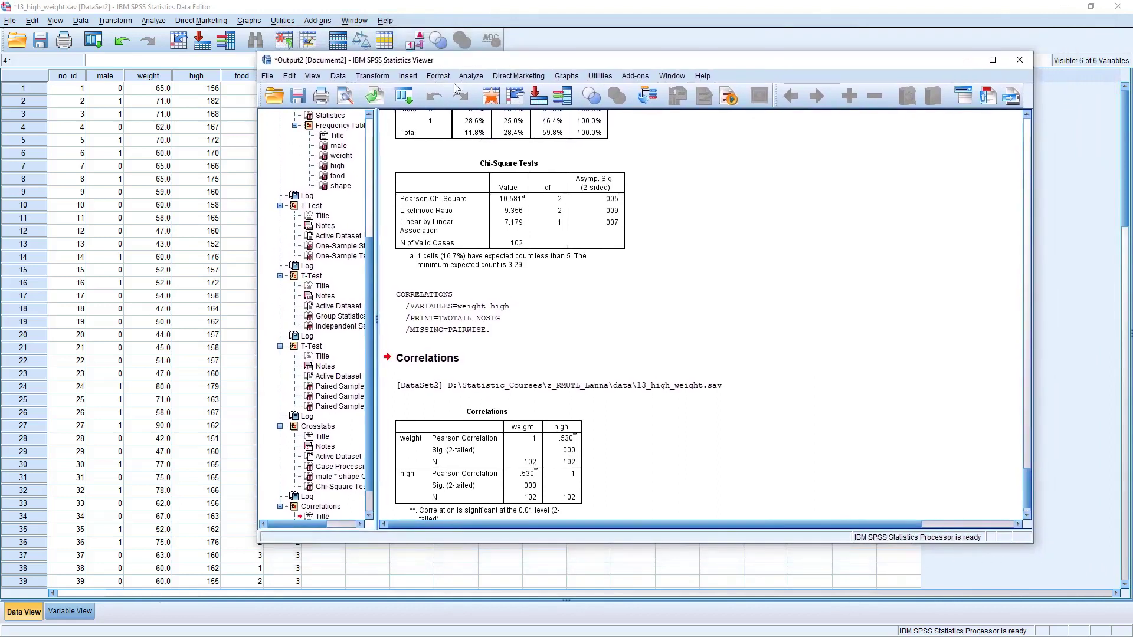
pyautogui.click(470, 76)
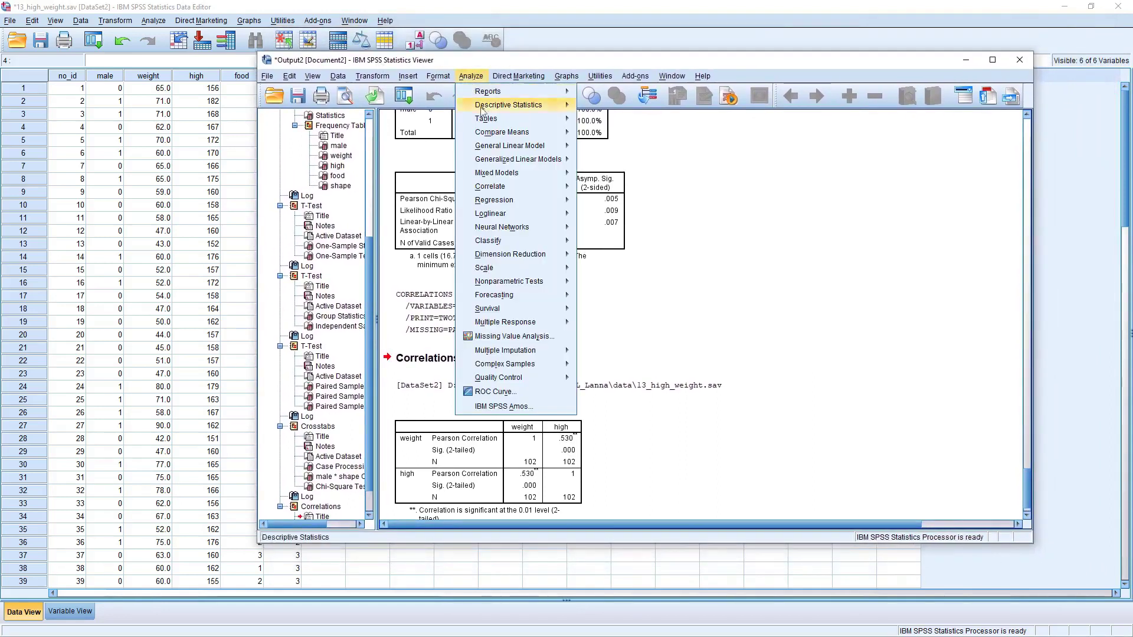
pyautogui.moveTo(525, 204)
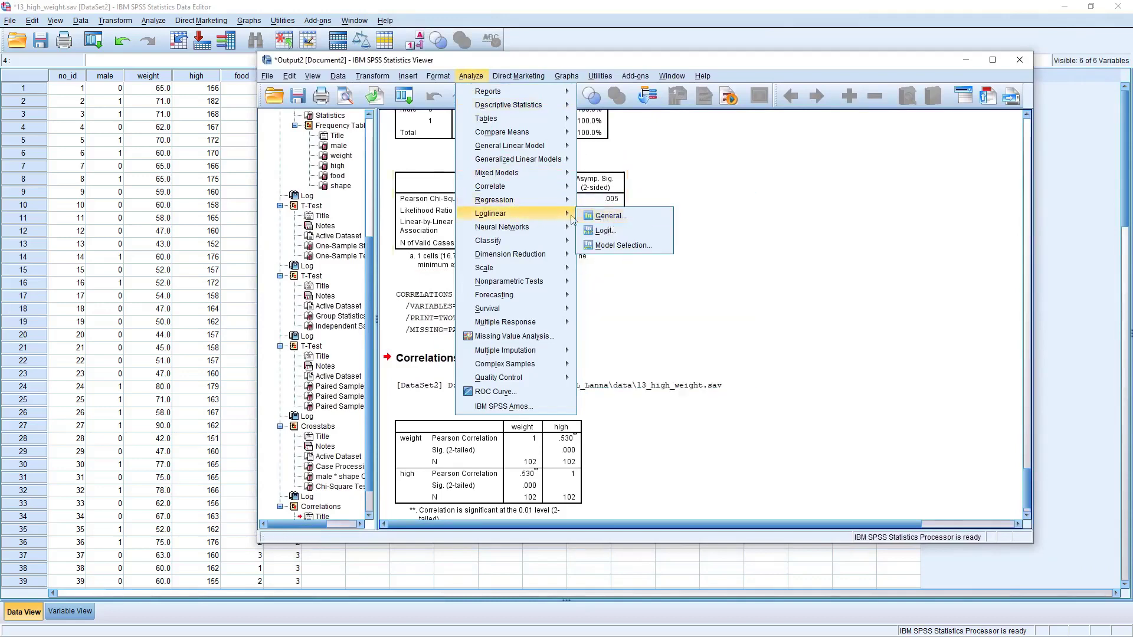
pyautogui.click(608, 233)
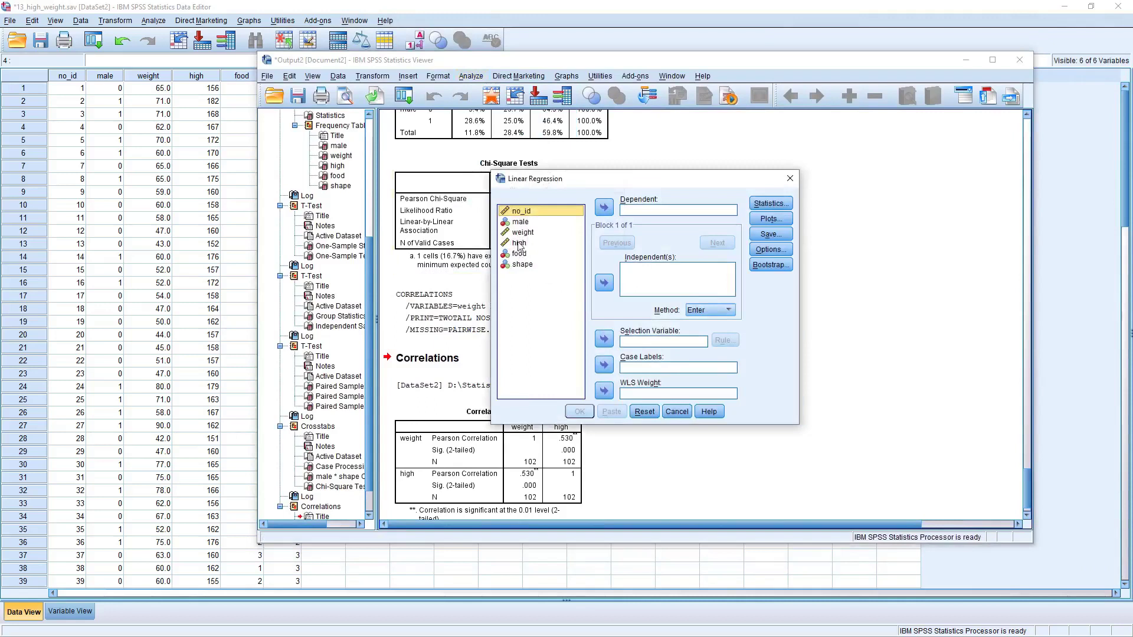
pyautogui.click(518, 243)
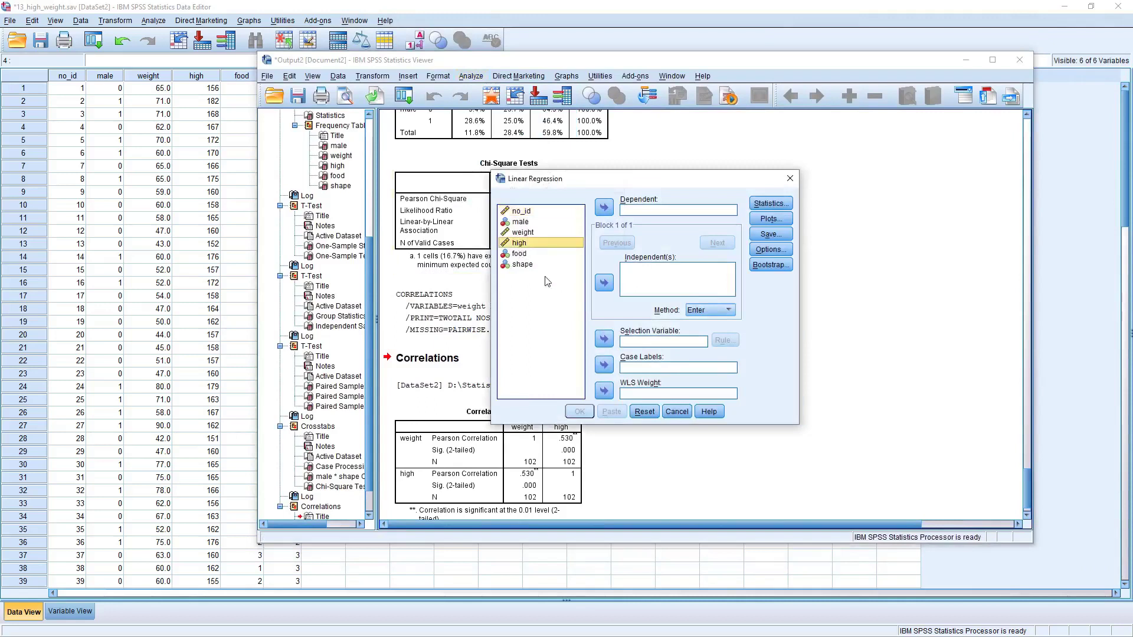
pyautogui.click(524, 233)
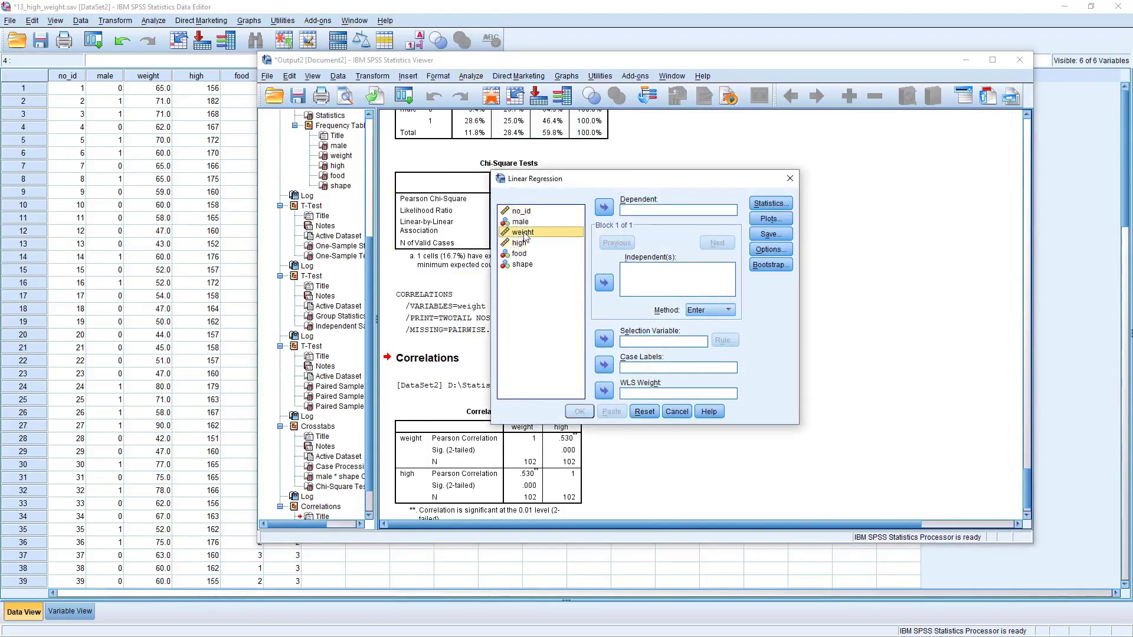
pyautogui.click(605, 206)
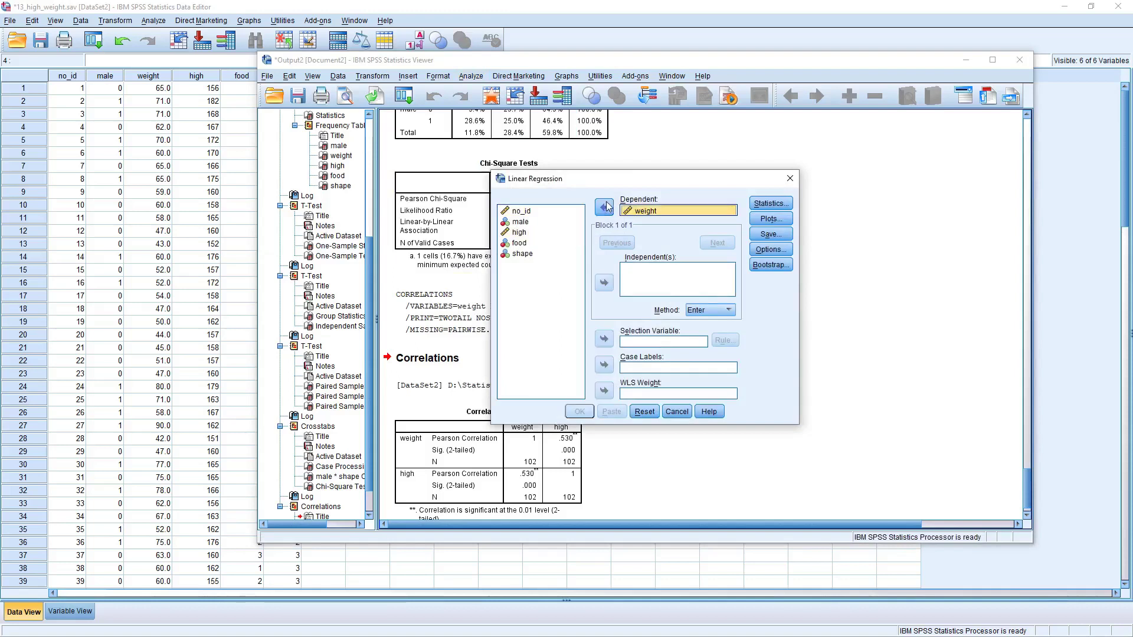
pyautogui.click(603, 286)
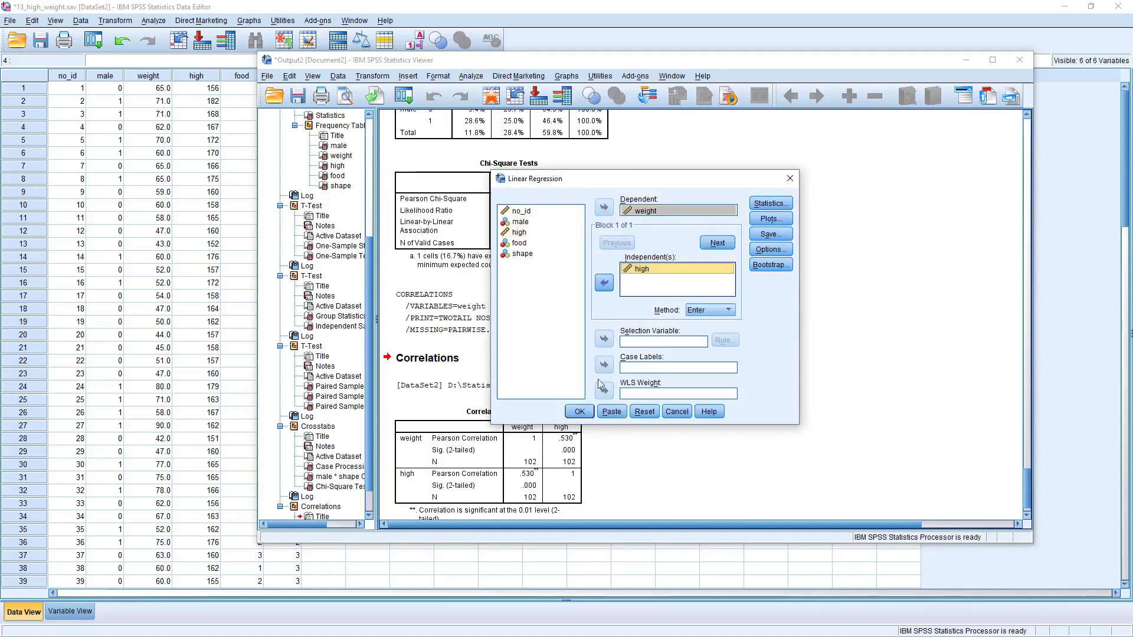
pyautogui.click(580, 412)
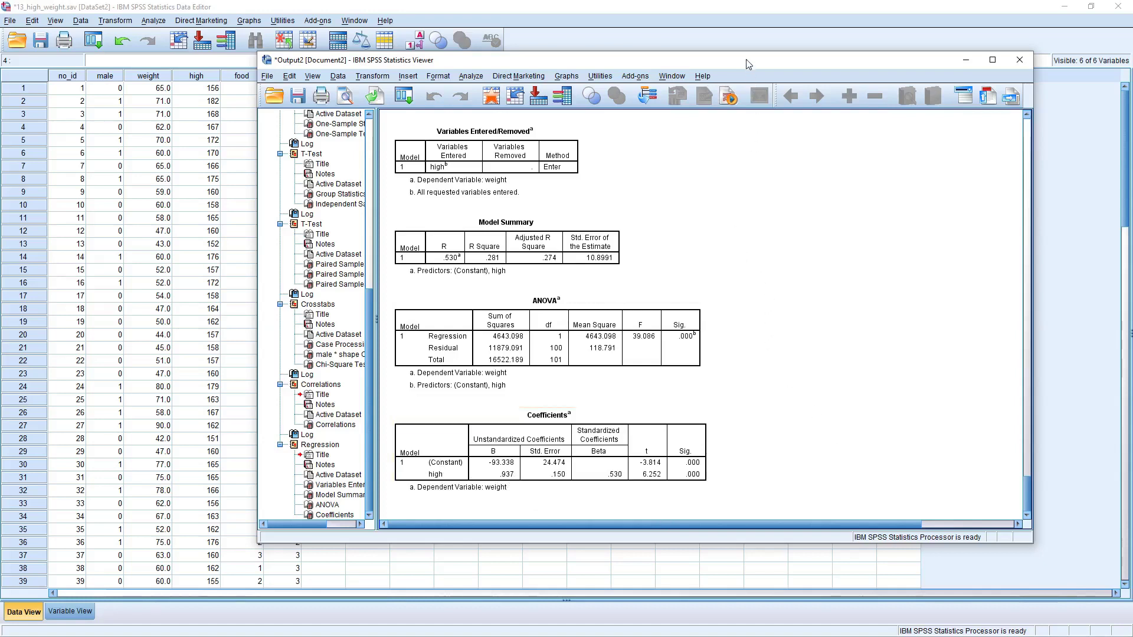
# Enlarge the output viewer and compare the regression model summary with the weight and high correlation table.
pyautogui.moveTo(748, 60); pyautogui.dragTo(648, 45)
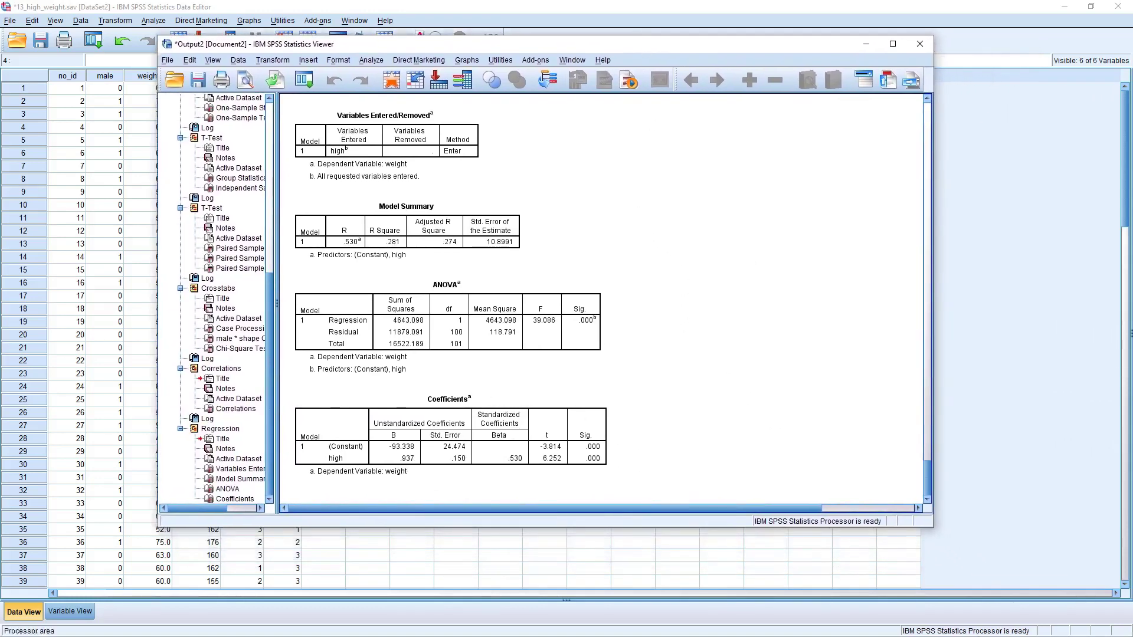
pyautogui.moveTo(928, 527); pyautogui.dragTo(920, 614)
pyautogui.scroll(3, 858, 520)
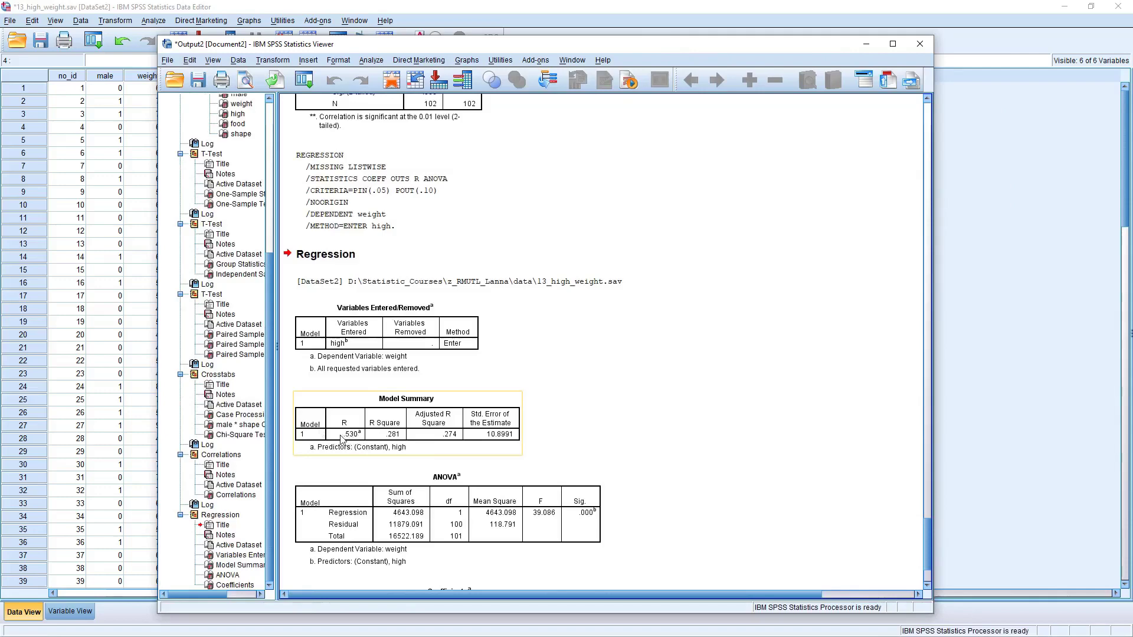
pyautogui.scroll(3, 431, 415)
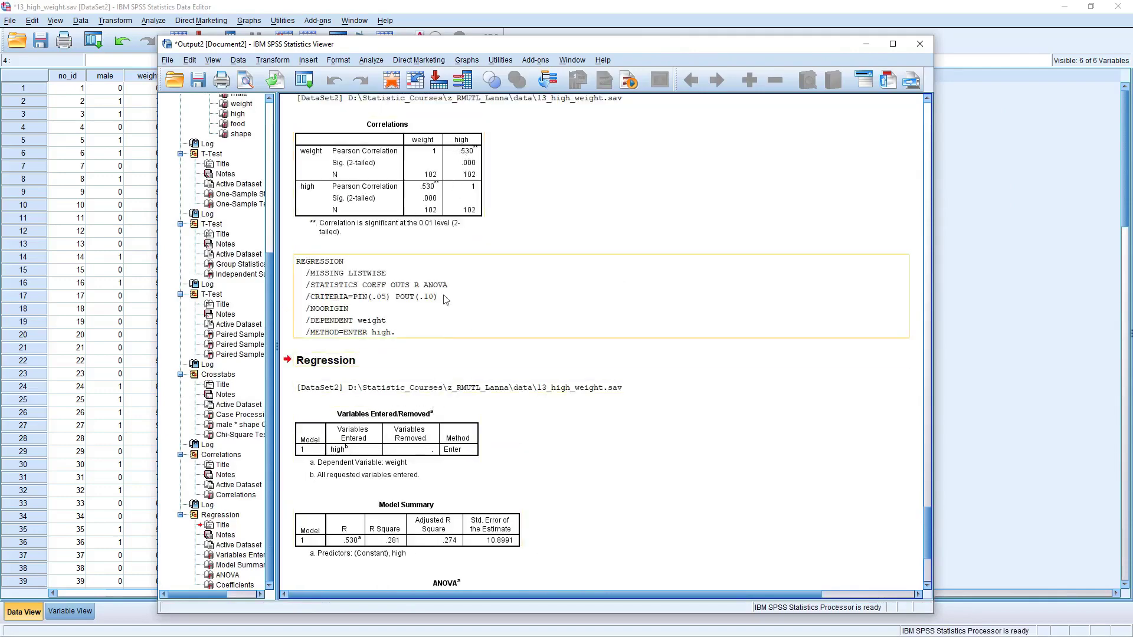
pyautogui.scroll(-3, 358, 446)
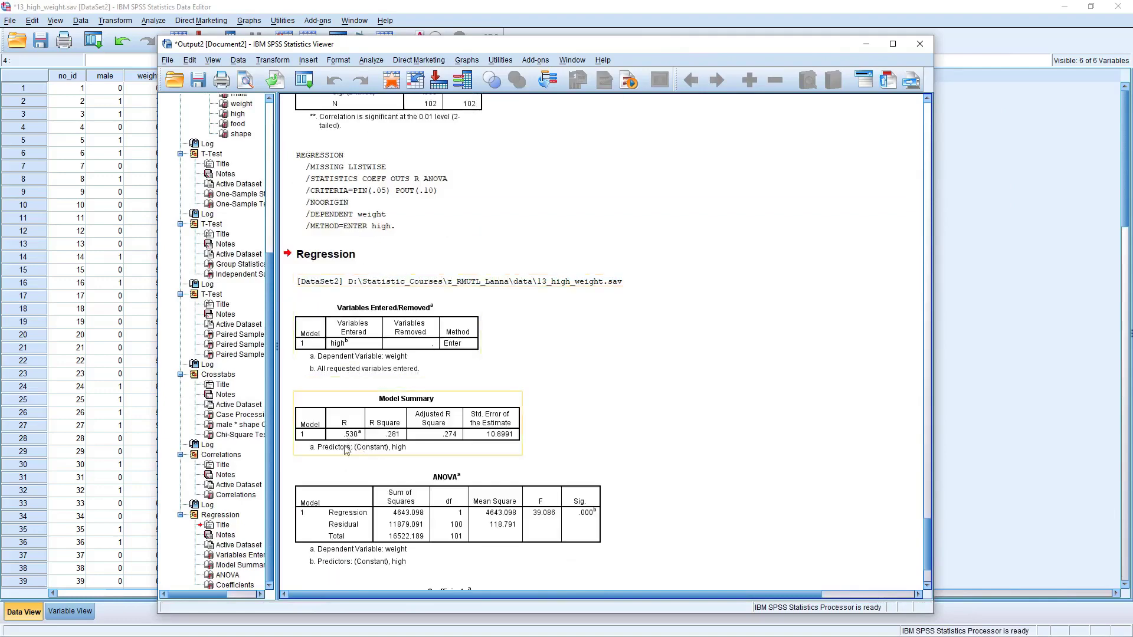
pyautogui.scroll(4, 421, 447)
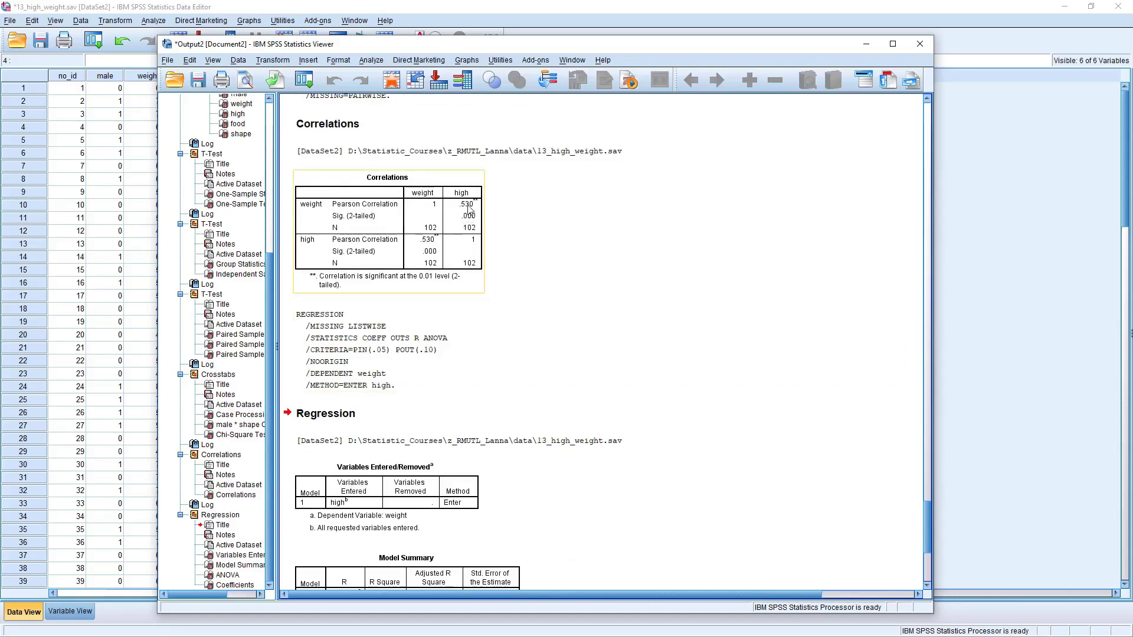
pyautogui.scroll(-7, 332, 342)
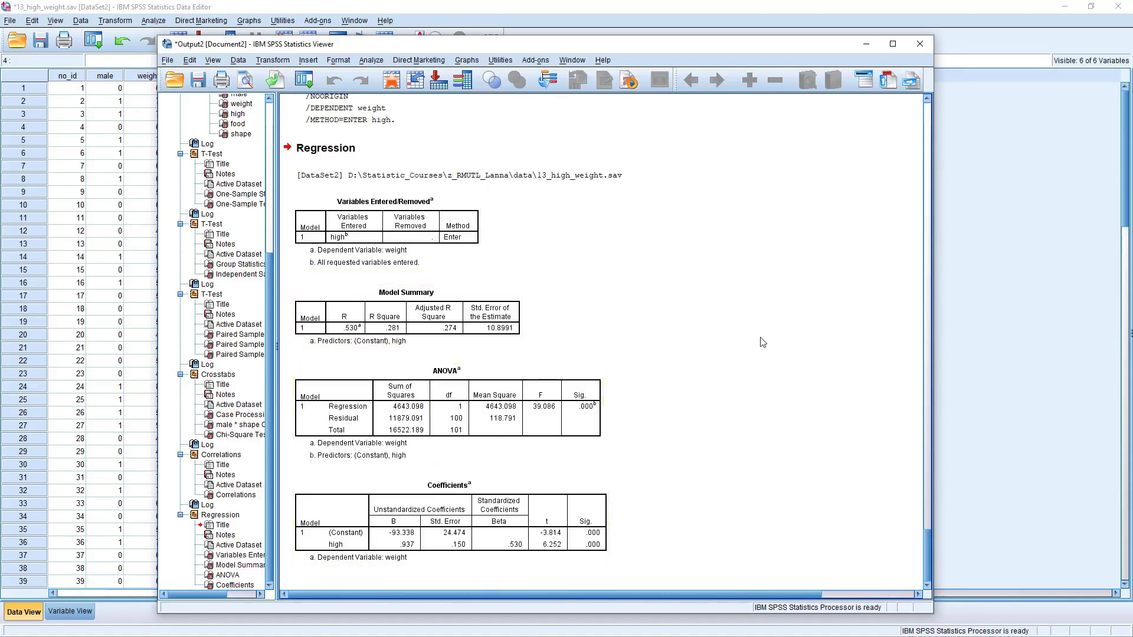
# Run a Linear Regression of weight with male replacing high as the only independent variable, and inspect its output tables.
pyautogui.click(371, 60)
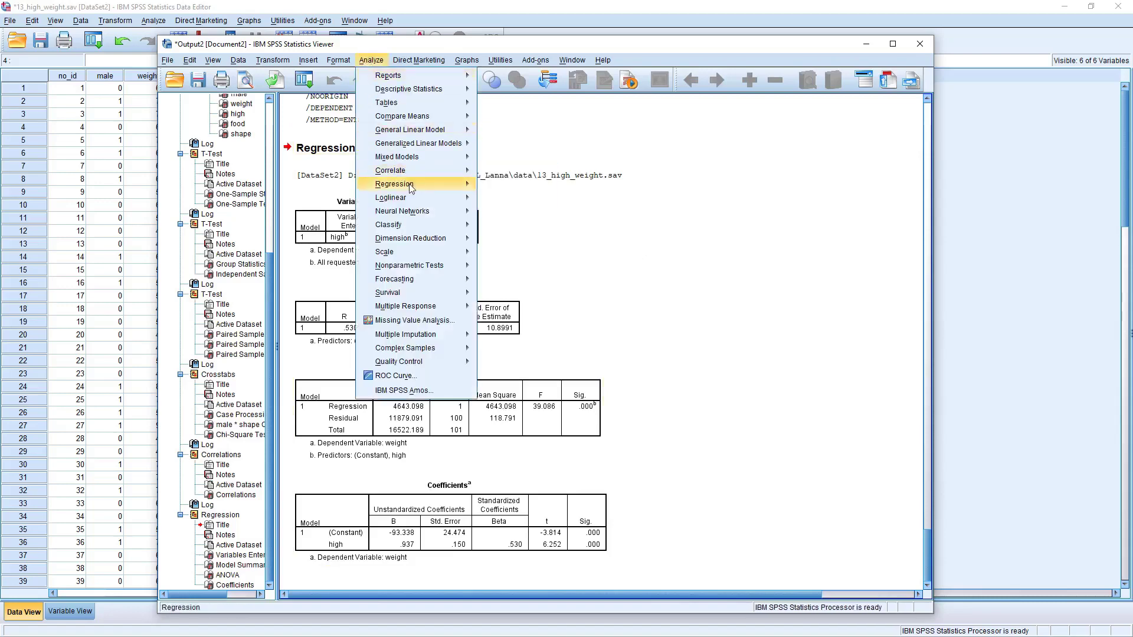
pyautogui.moveTo(413, 185)
pyautogui.click(506, 216)
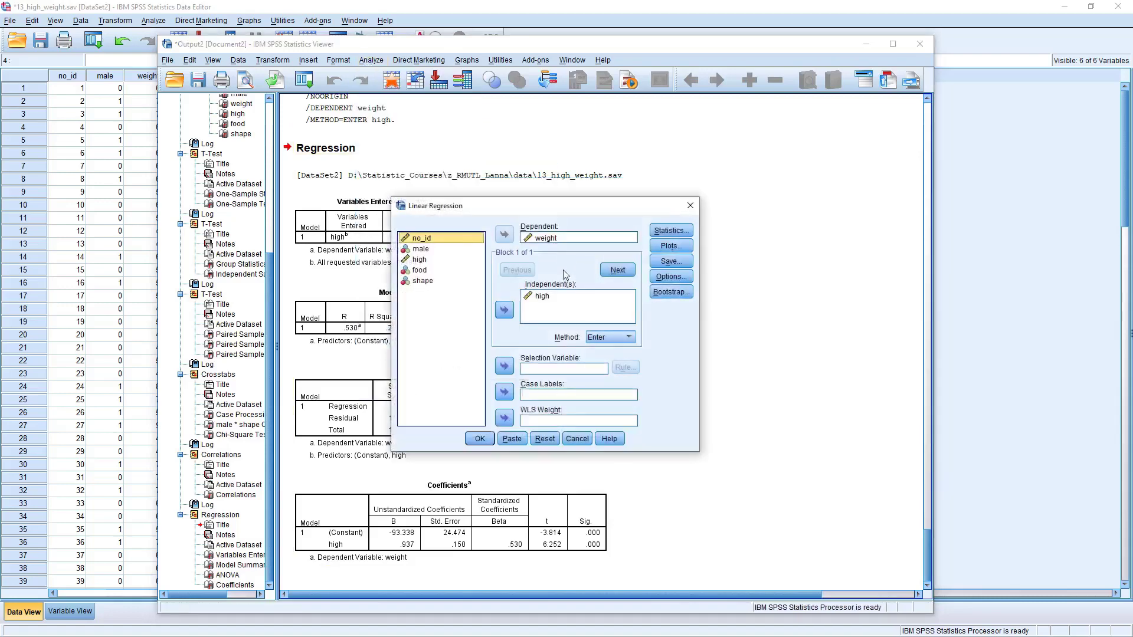
pyautogui.click(541, 297)
pyautogui.click(504, 310)
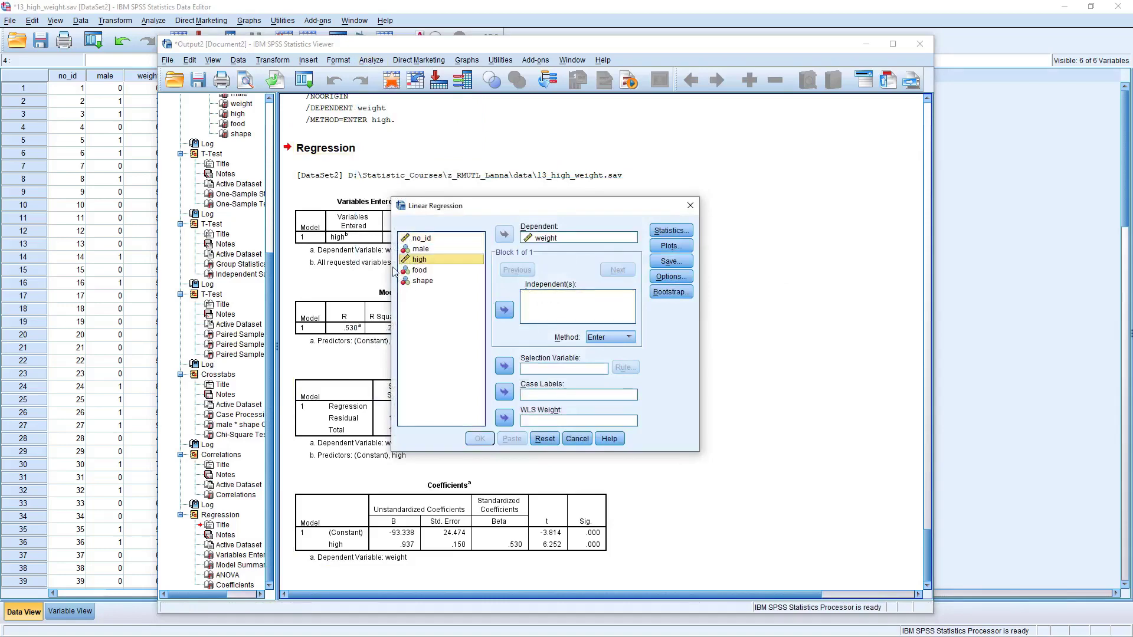
pyautogui.click(419, 249)
pyautogui.click(505, 310)
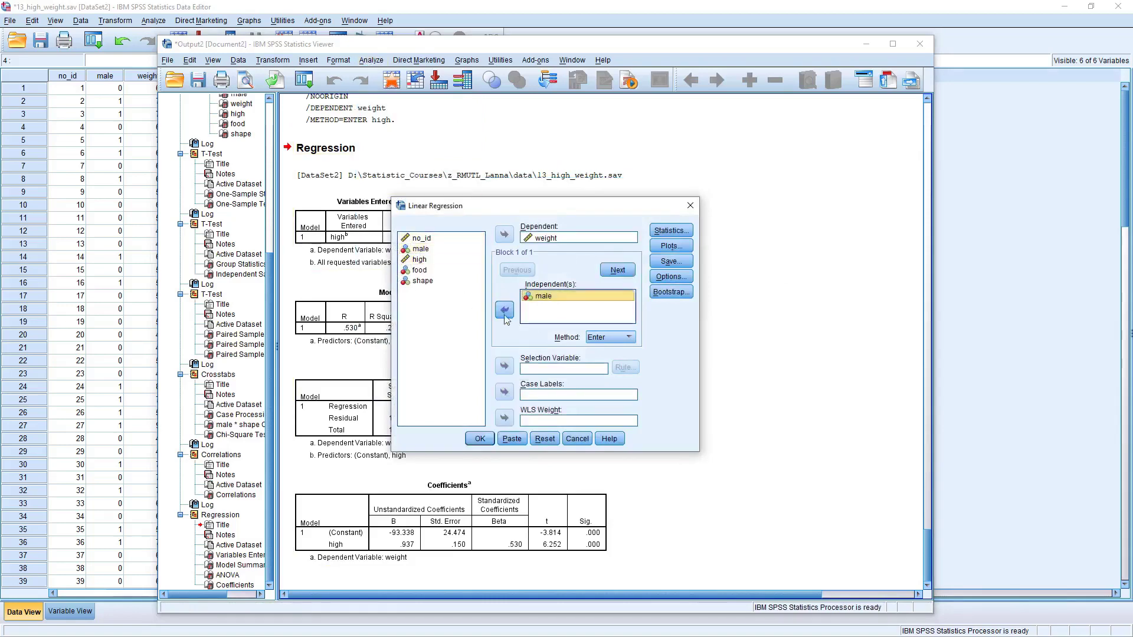
pyautogui.click(480, 439)
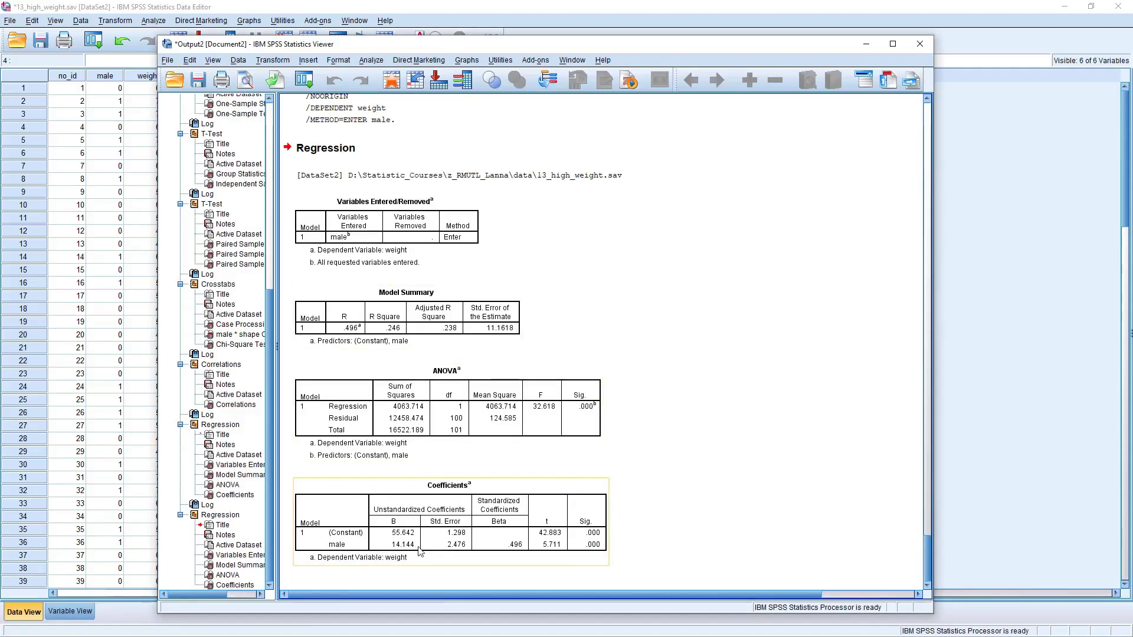
pyautogui.click(490, 447)
pyautogui.click(393, 539)
pyautogui.click(500, 163)
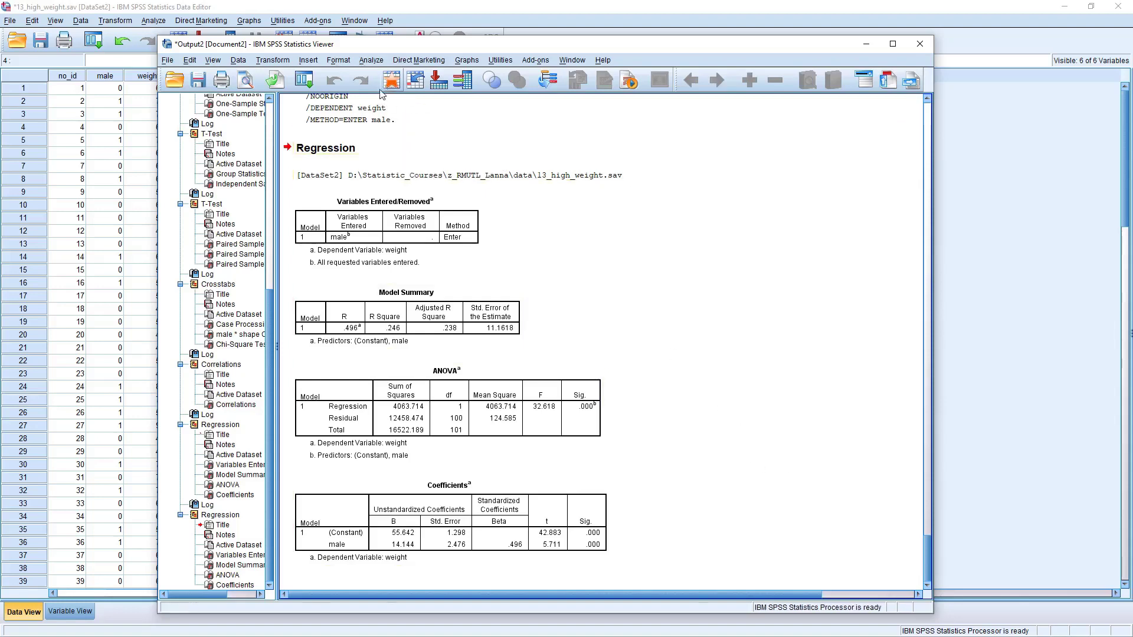
# Add high, food and shape alongside male as independent variables for weight and run the multiple Linear Regression with the Enter method.
pyautogui.click(366, 61)
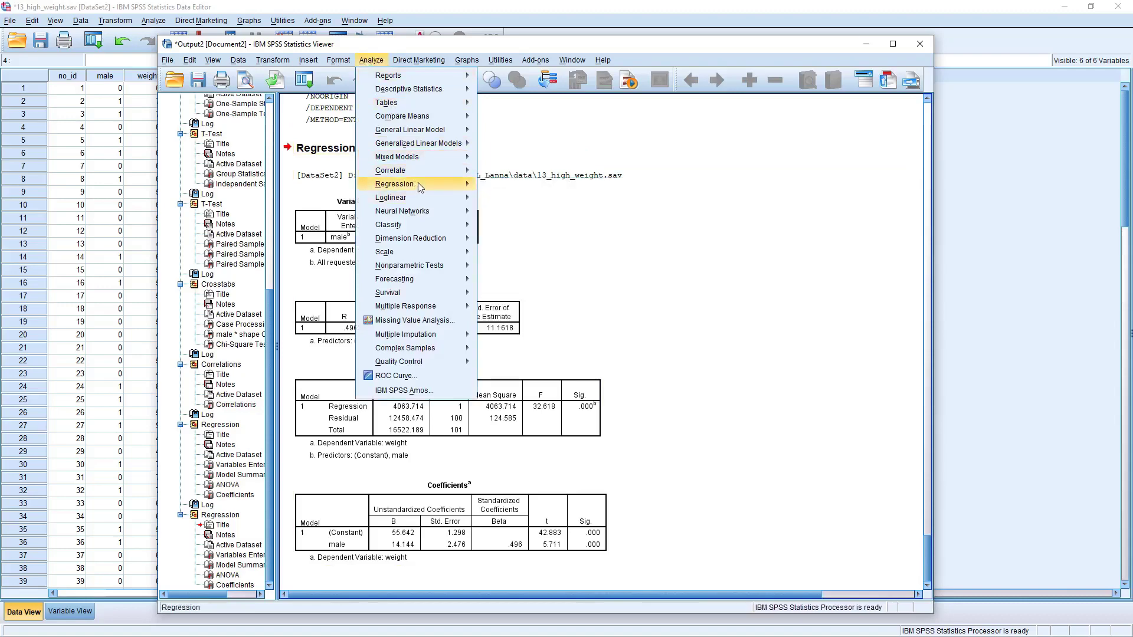
pyautogui.moveTo(418, 184)
pyautogui.click(525, 217)
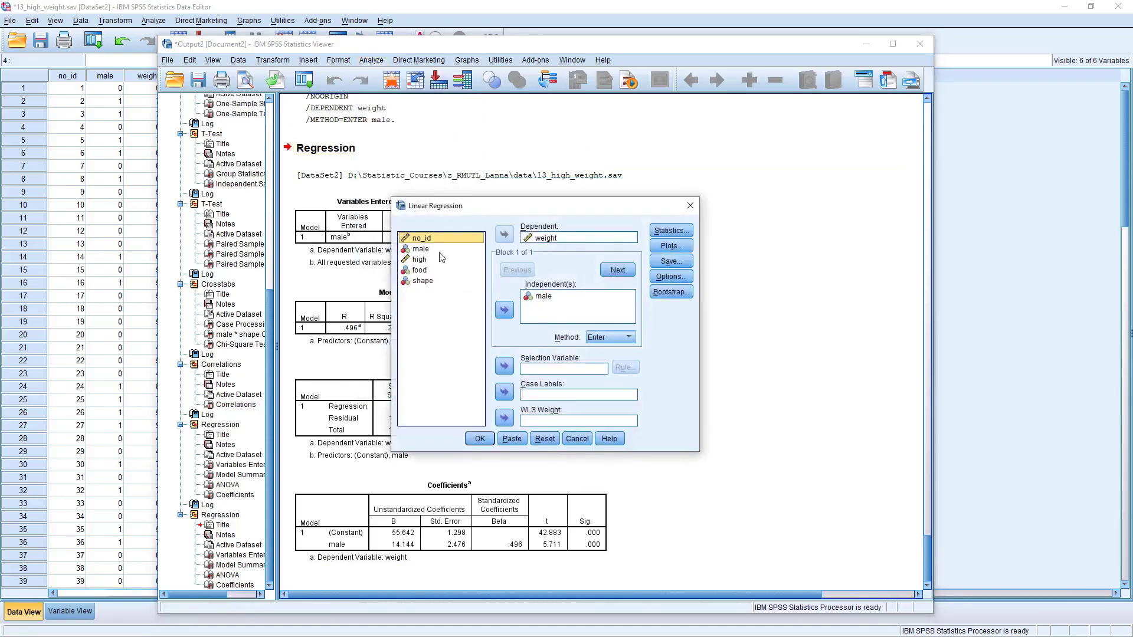
pyautogui.click(407, 259)
pyautogui.click(505, 310)
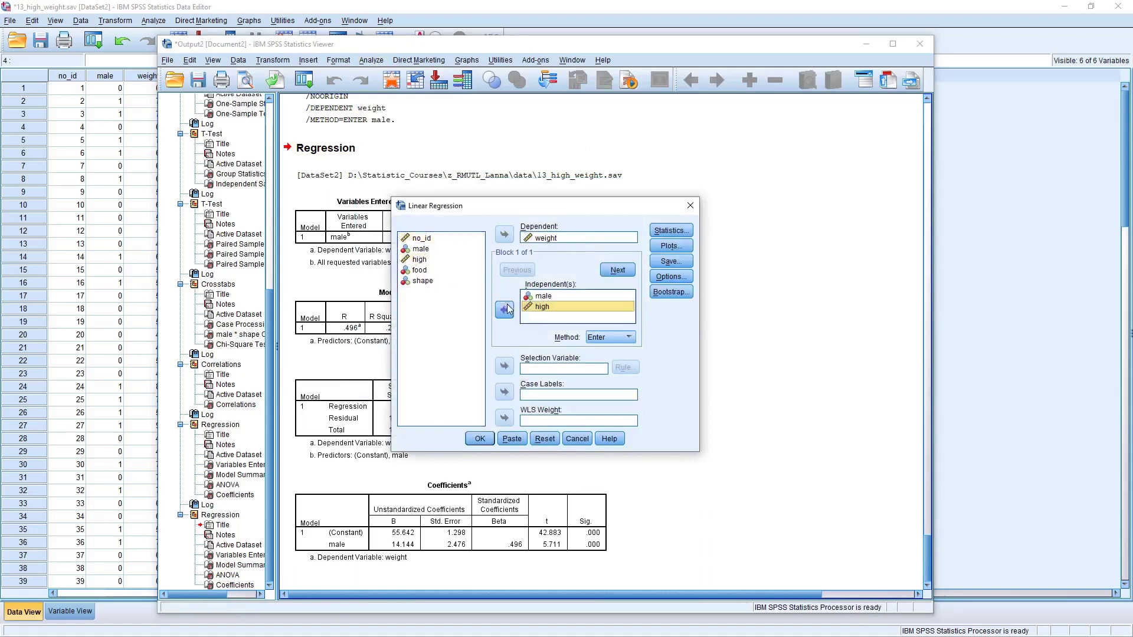
pyautogui.click(420, 270)
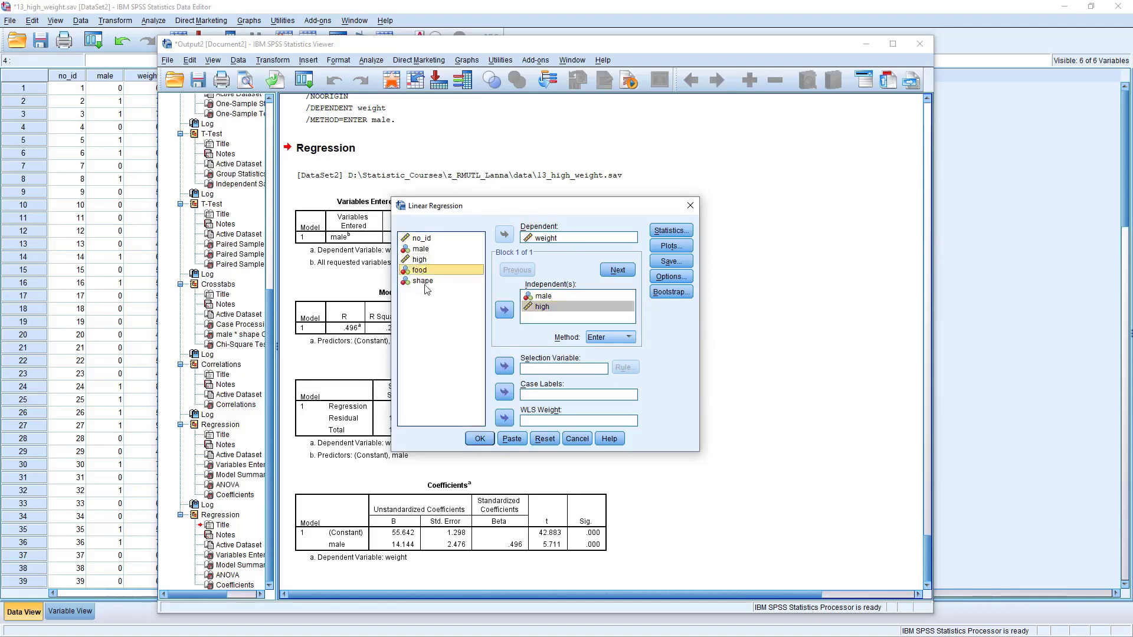
pyautogui.click(505, 310)
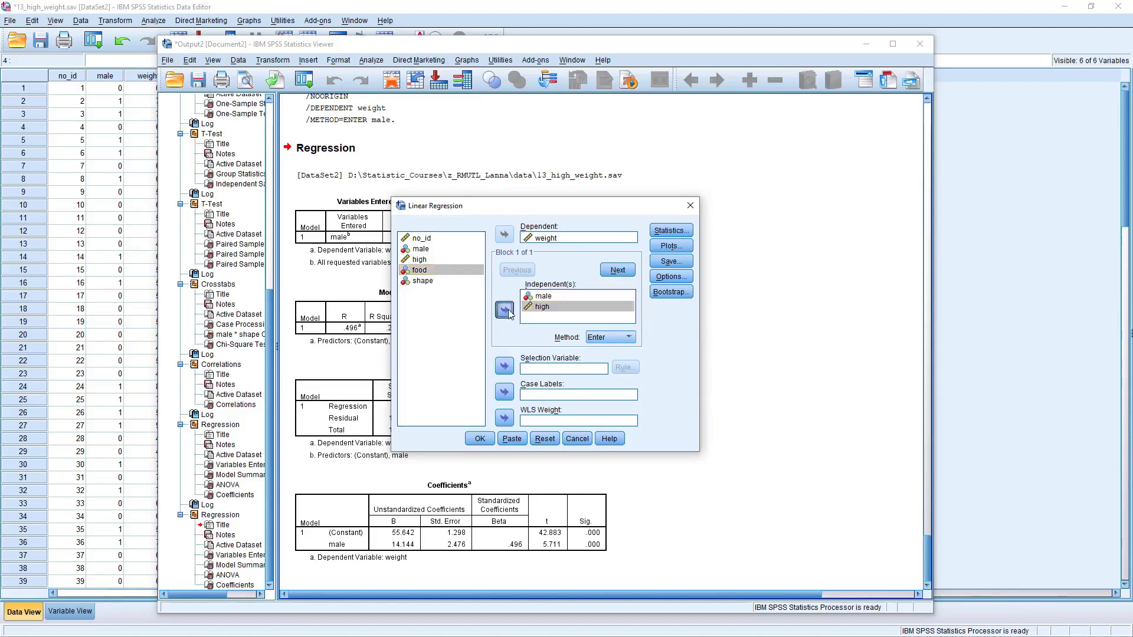
pyautogui.click(419, 281)
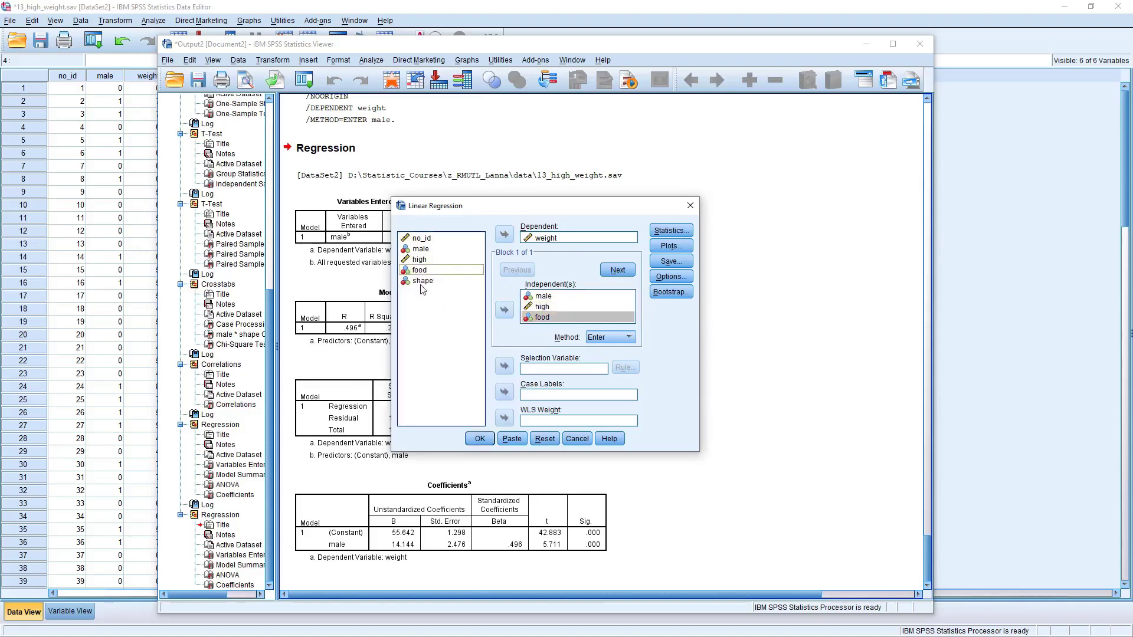
pyautogui.click(505, 310)
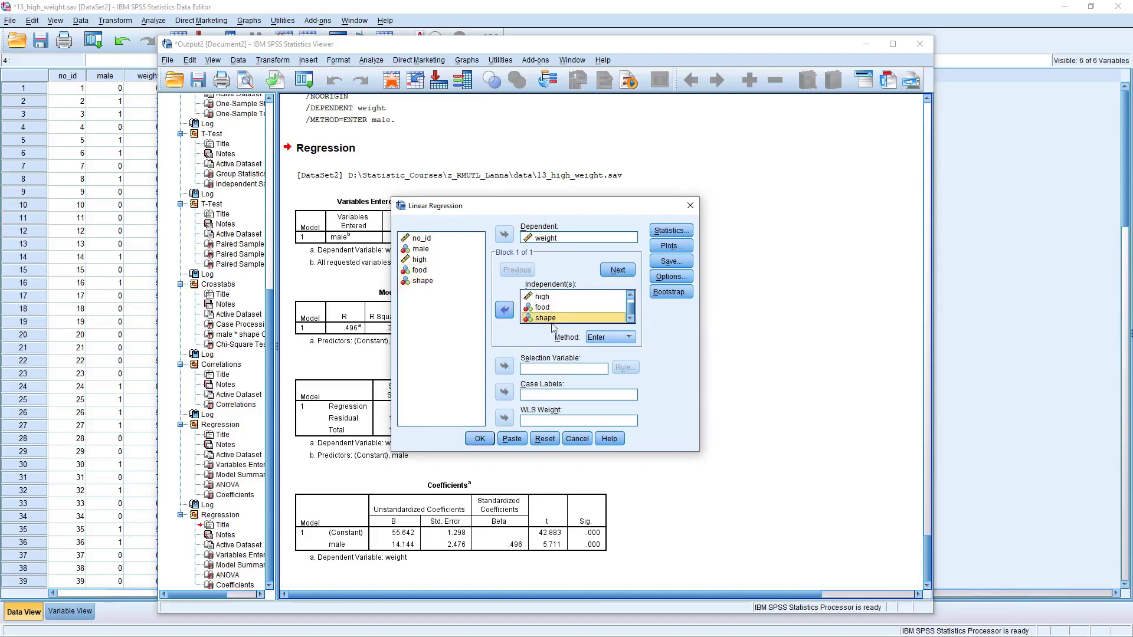
pyautogui.click(477, 439)
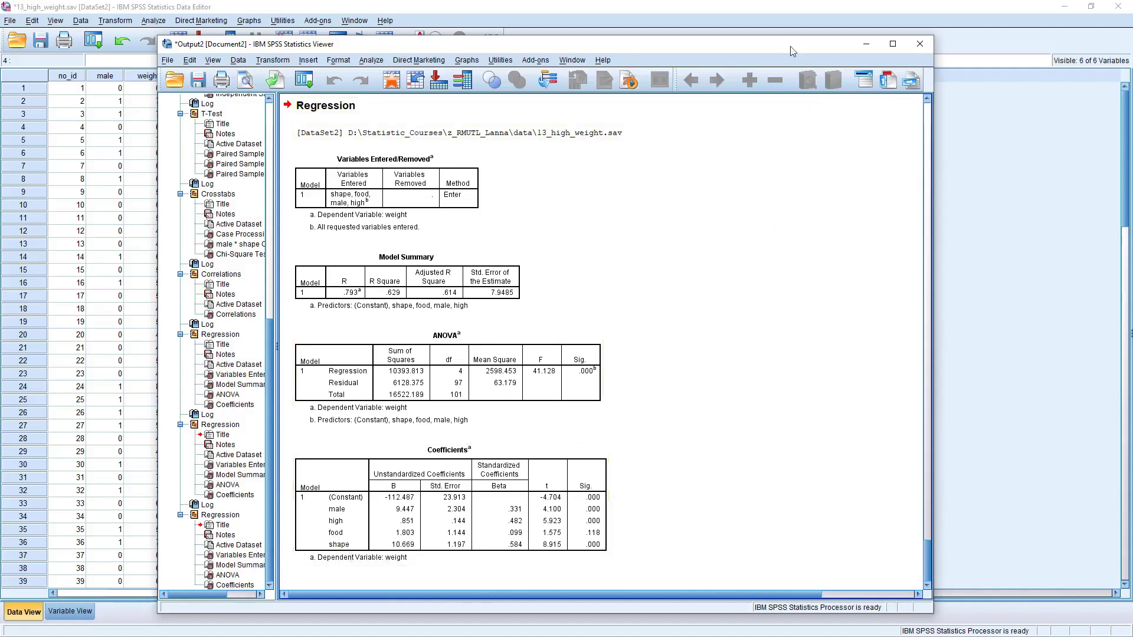
pyautogui.moveTo(806, 52)
pyautogui.mouseDown()
pyautogui.moveTo(791, 76)
pyautogui.moveTo(793, 57)
pyautogui.mouseUp()
pyautogui.scroll(-2, 738, 371)
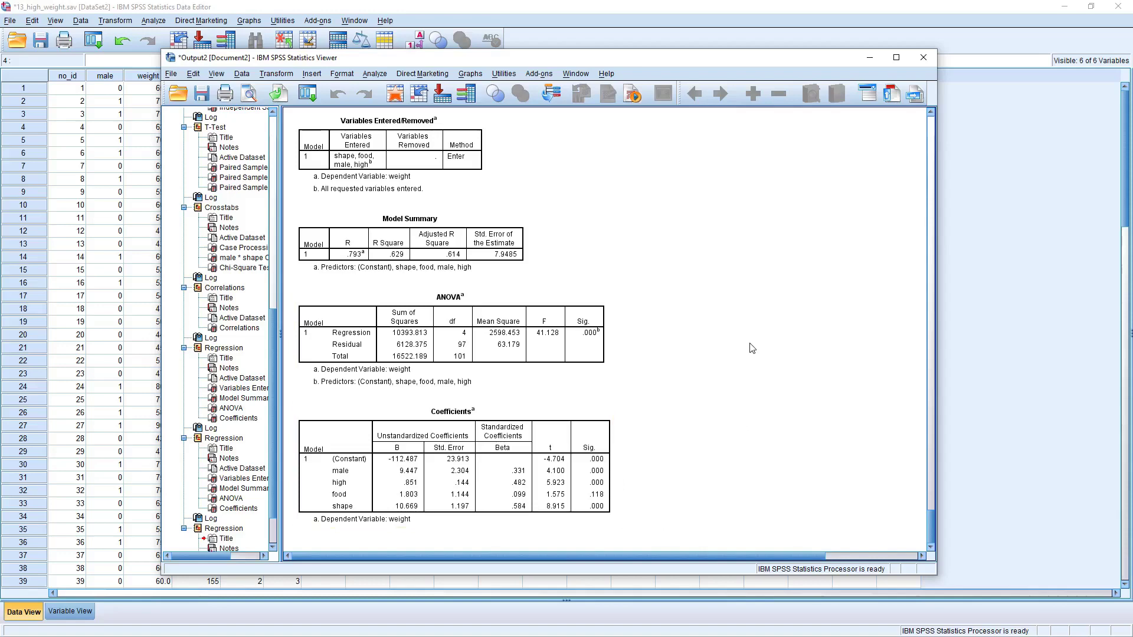
# Return to the 13_high_weight.sav data and examine the codes in the shape, male and food columns.
pyautogui.click(257, 5)
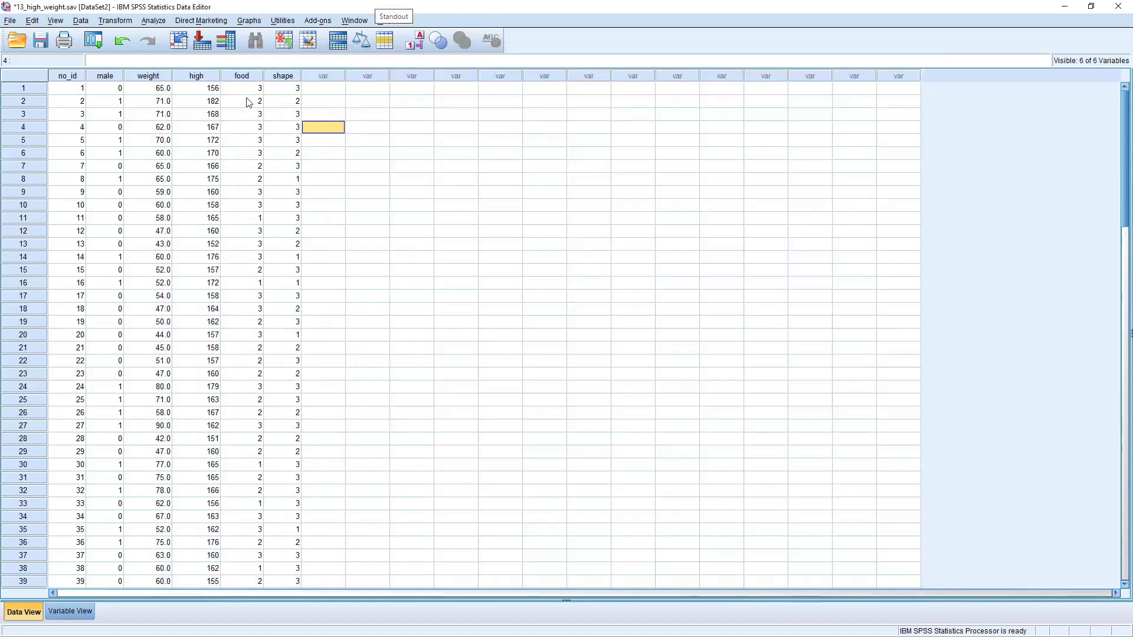
pyautogui.click(285, 101)
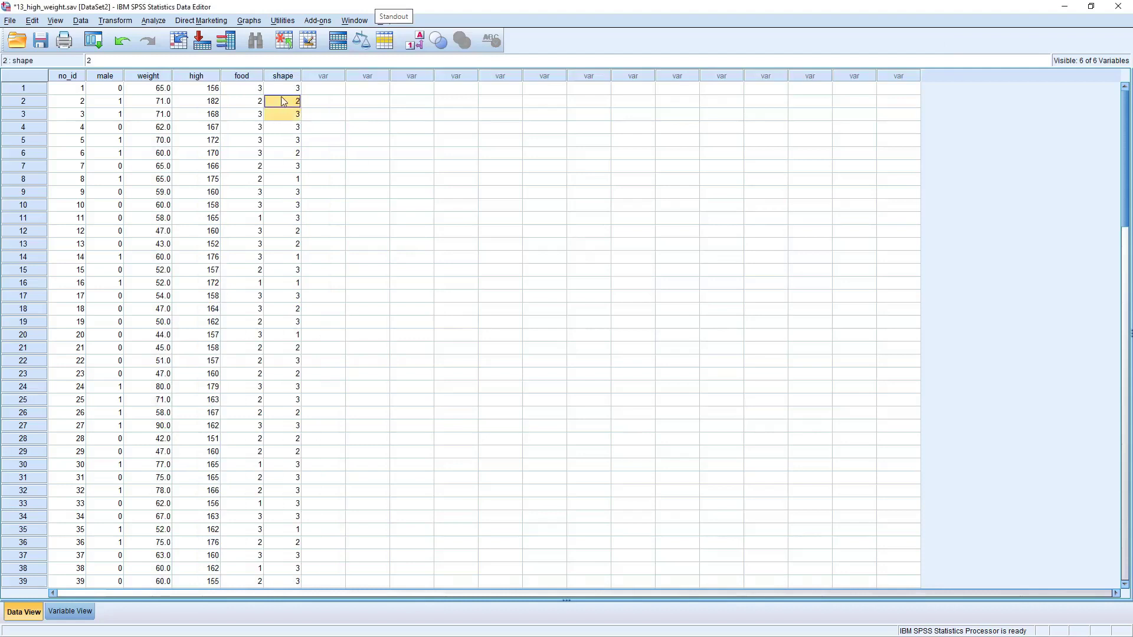
pyautogui.click(285, 89)
pyautogui.click(322, 90)
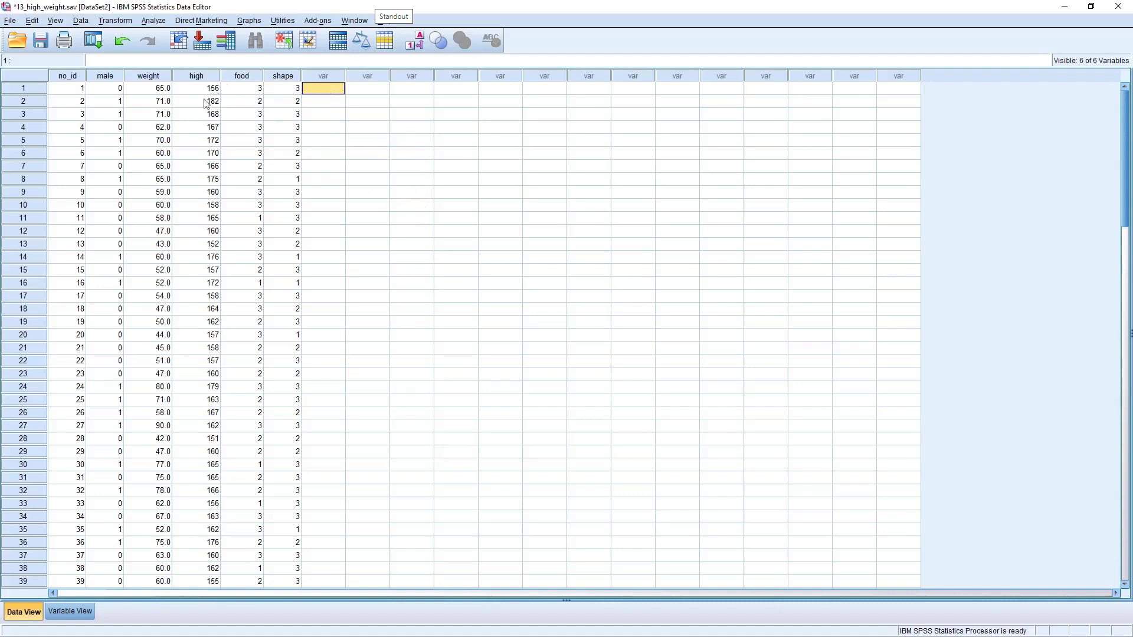
pyautogui.click(108, 92)
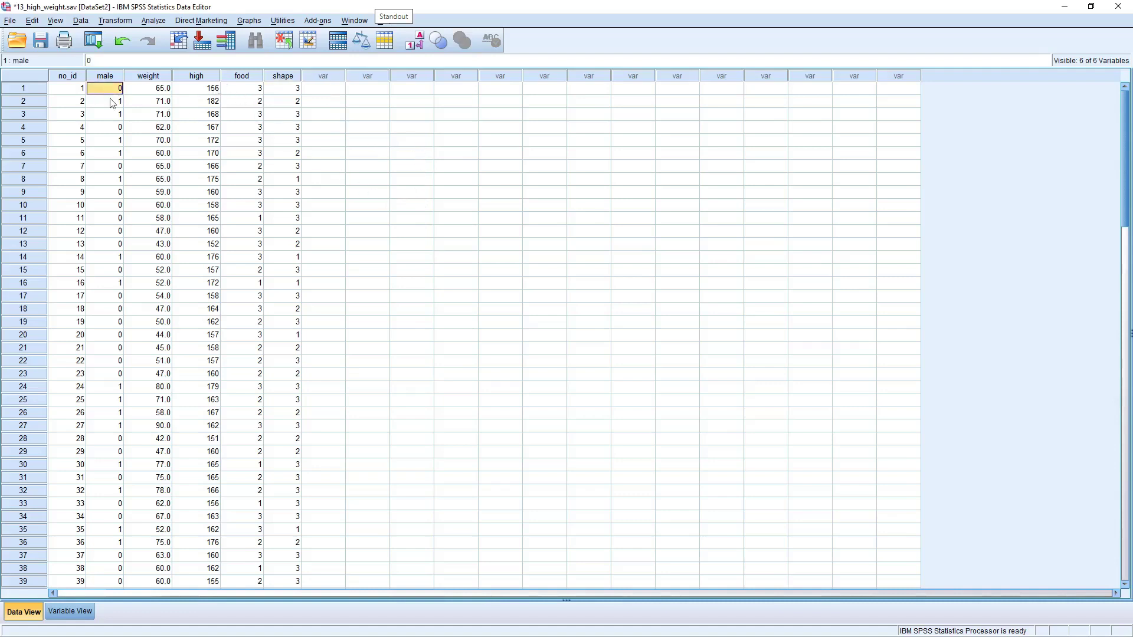
pyautogui.click(328, 90)
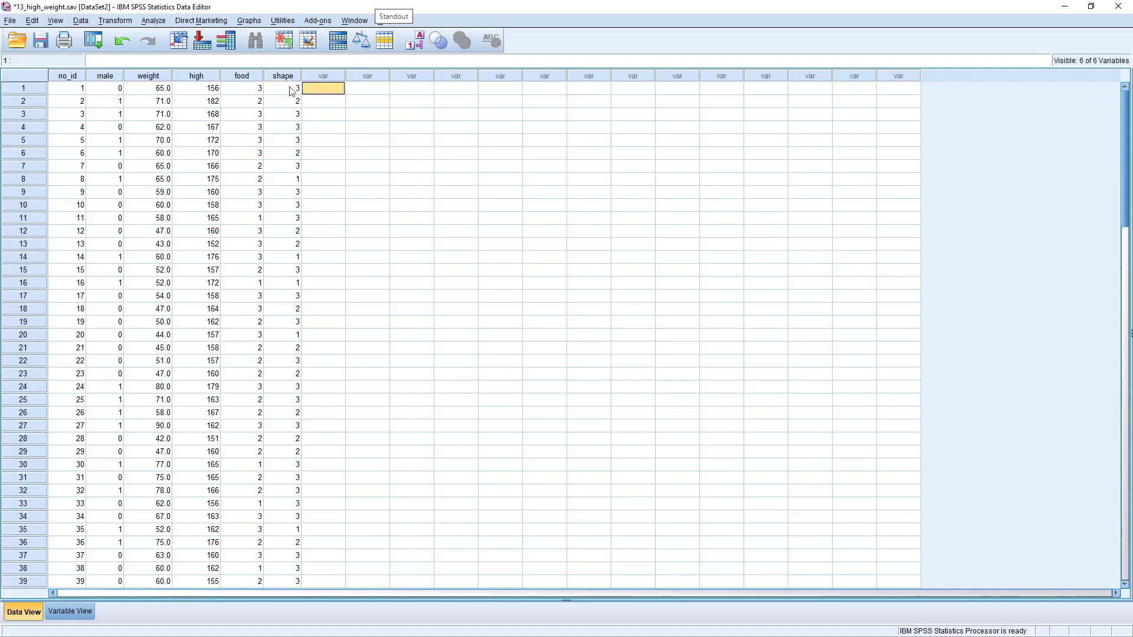
pyautogui.click(236, 90)
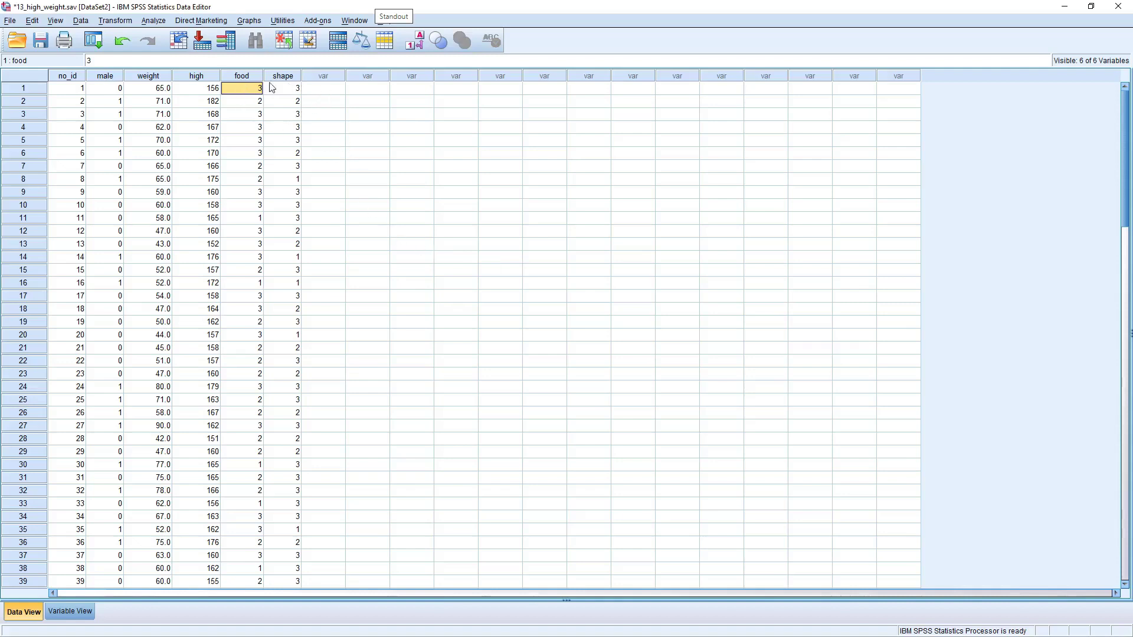
# Set up a Recode into Different Variables of food with an output variable named carbo.
pyautogui.click(120, 23)
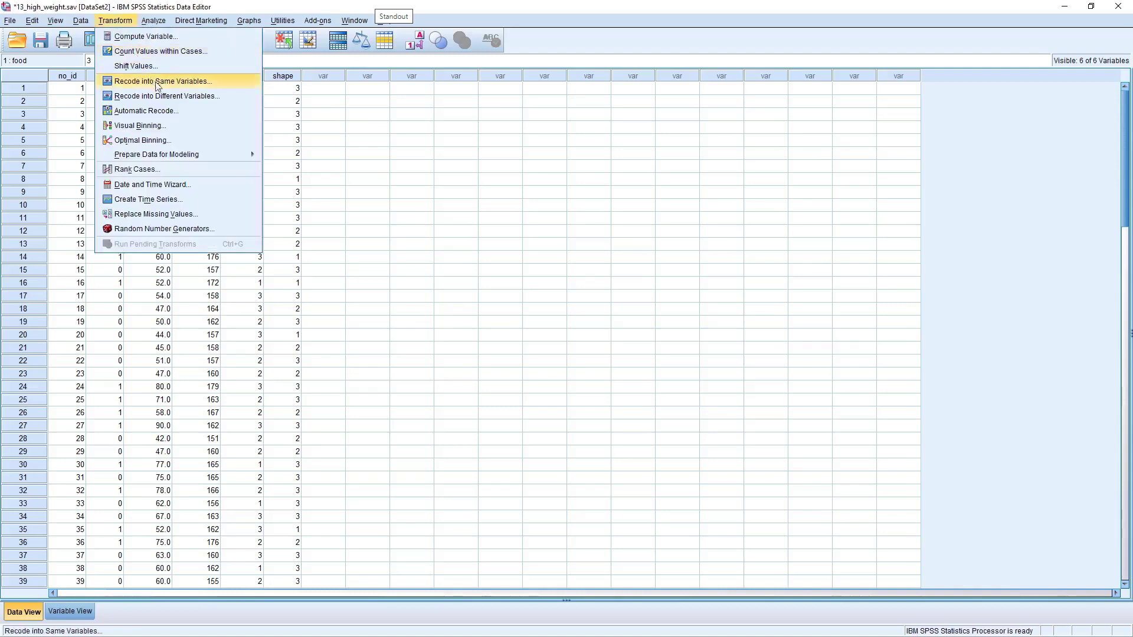
pyautogui.click(167, 96)
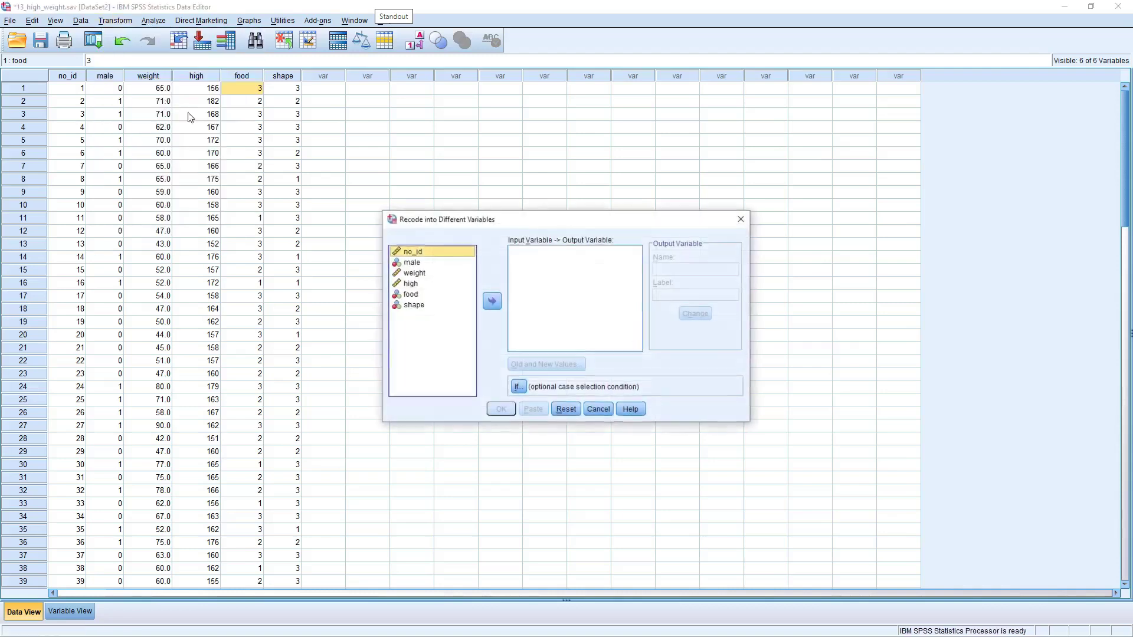
pyautogui.click(411, 295)
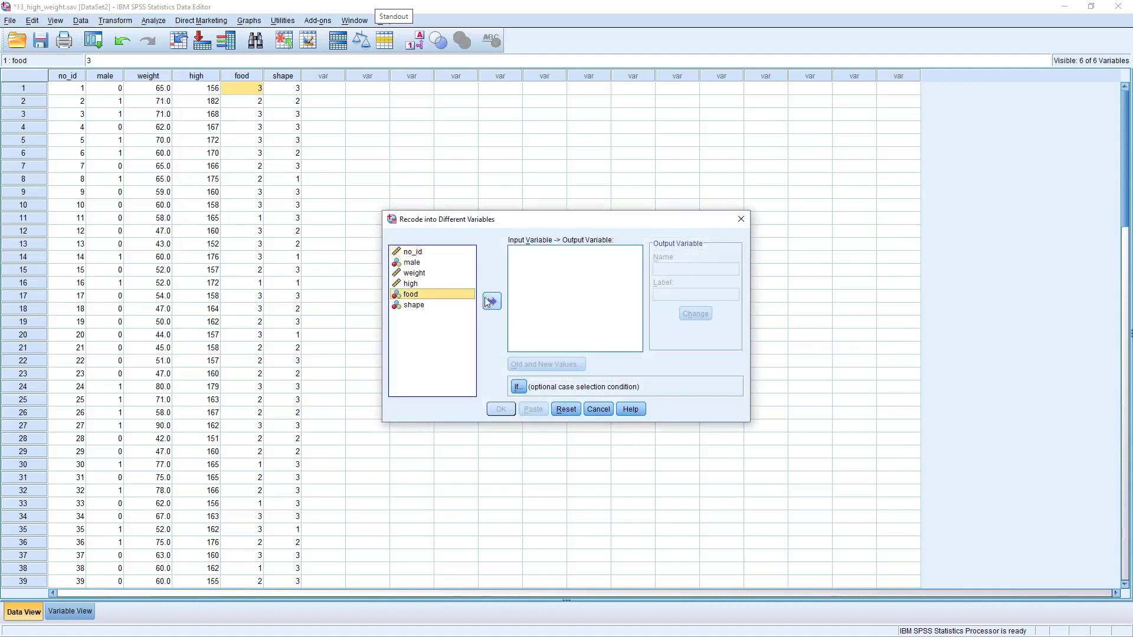
pyautogui.click(492, 301)
pyautogui.click(672, 272)
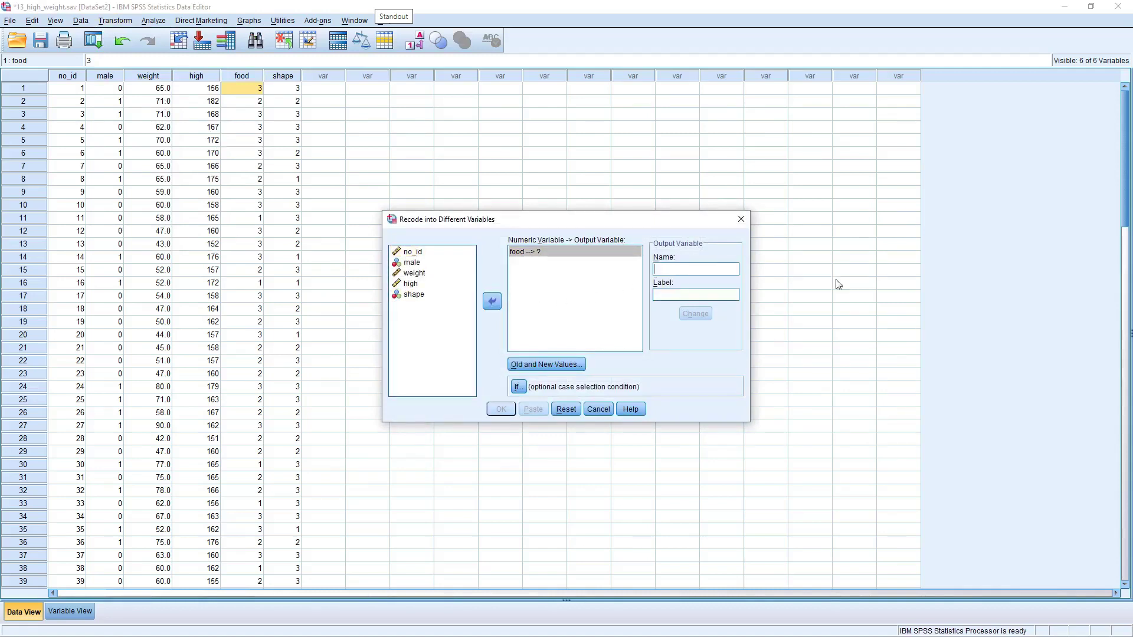
pyautogui.write('u')
pyautogui.press('BackSpace')
pyautogui.write('cc')
pyautogui.write('arbo')
pyautogui.click(696, 316)
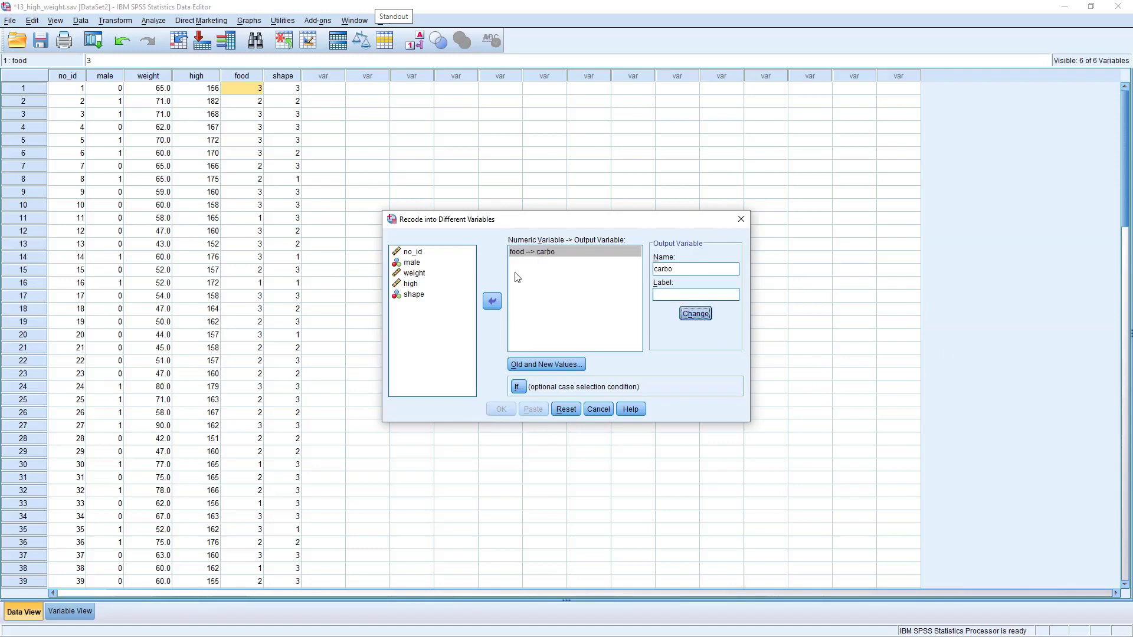
pyautogui.click(513, 254)
# Map food value 1 to 1 and all other values to 0, and run the recode into carbo.
pyautogui.click(539, 366)
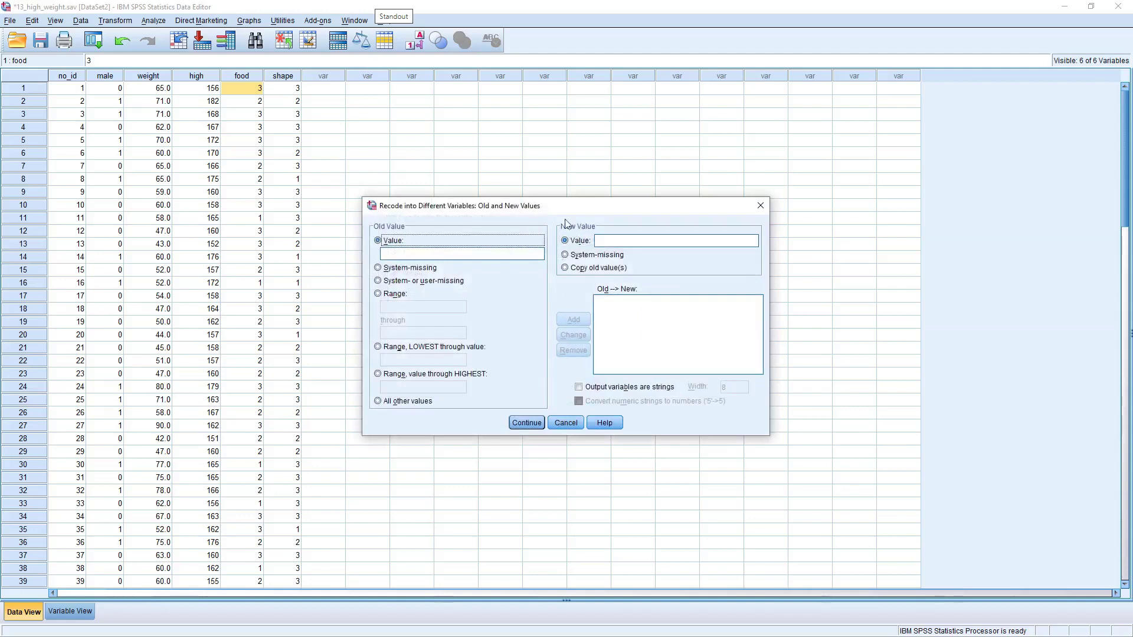
pyautogui.click(412, 252)
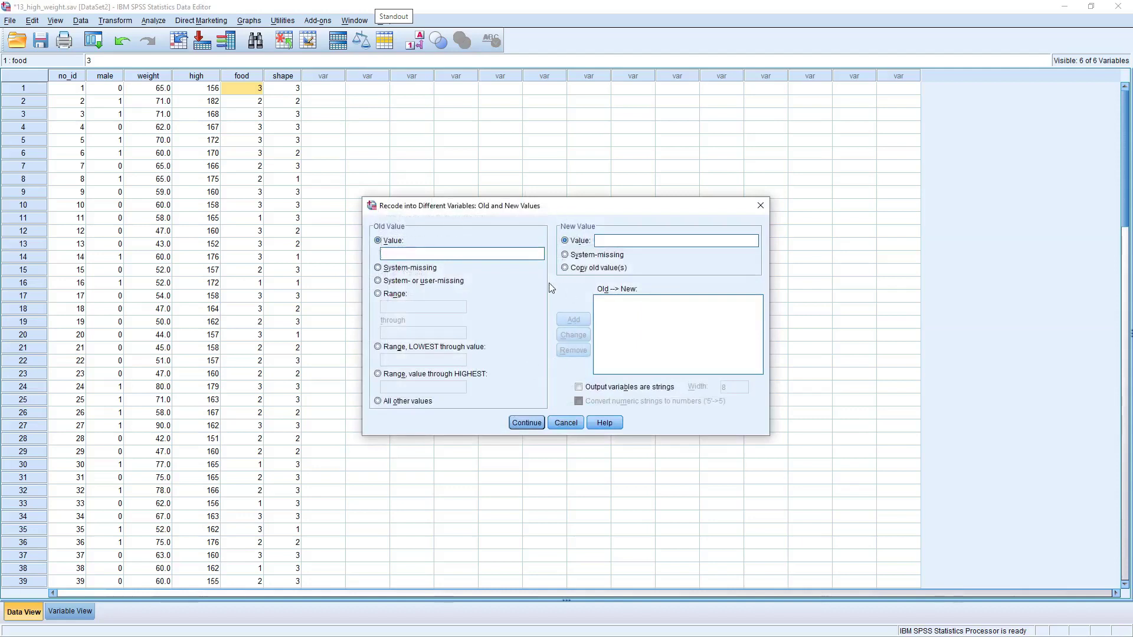
pyautogui.click(637, 239)
pyautogui.write('1')
pyautogui.click(581, 320)
pyautogui.click(407, 402)
pyautogui.click(632, 241)
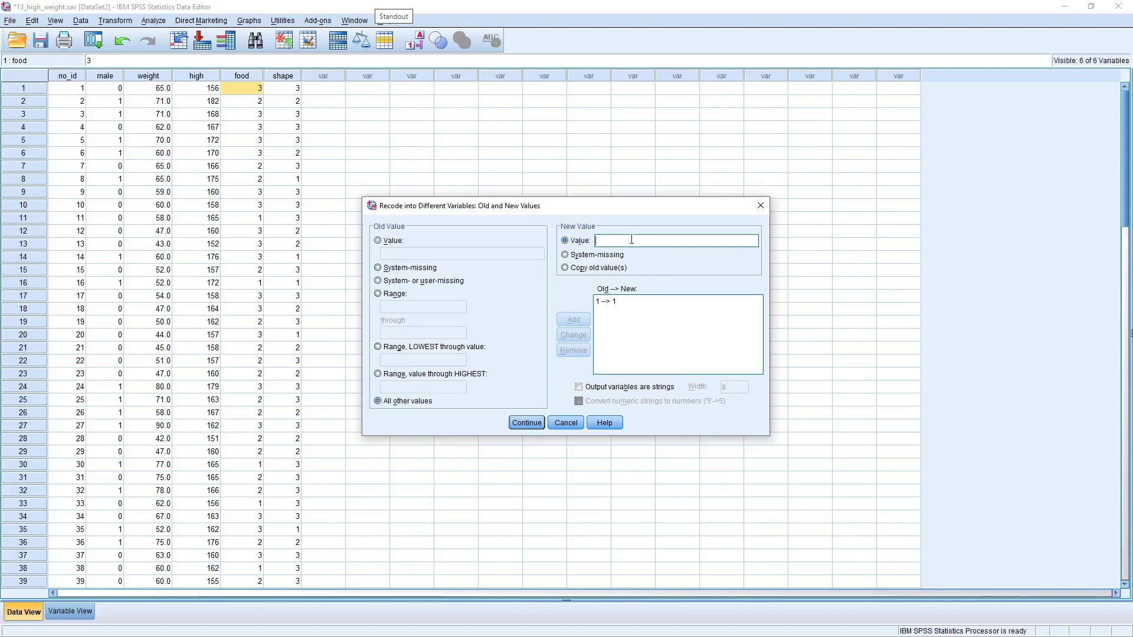
pyautogui.write('0')
pyautogui.click(573, 319)
pyautogui.click(525, 424)
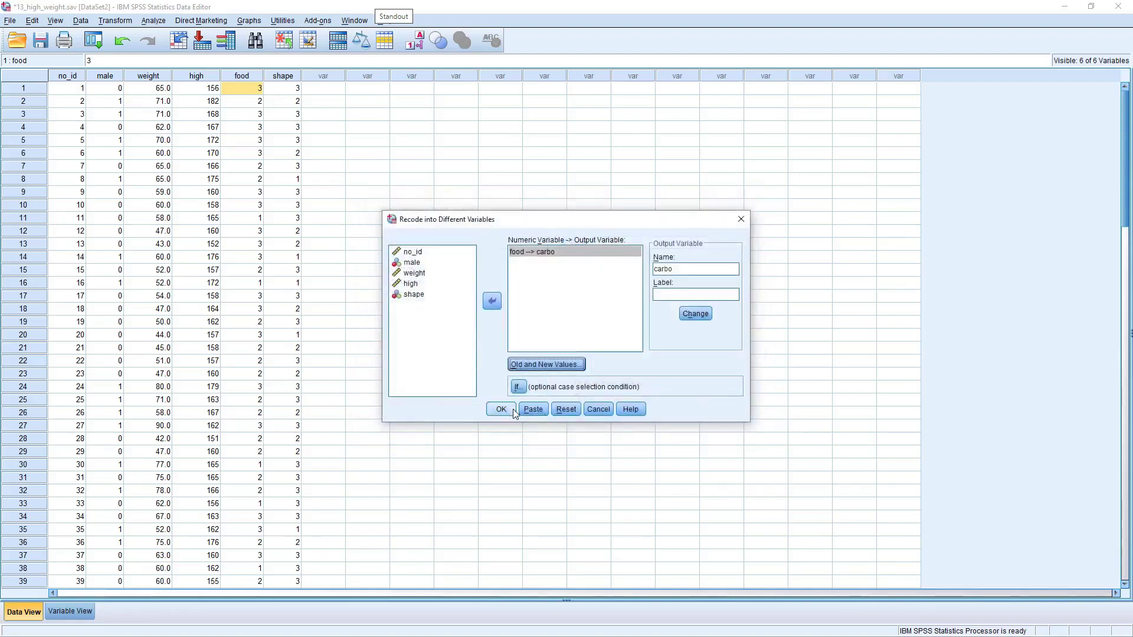
pyautogui.click(513, 411)
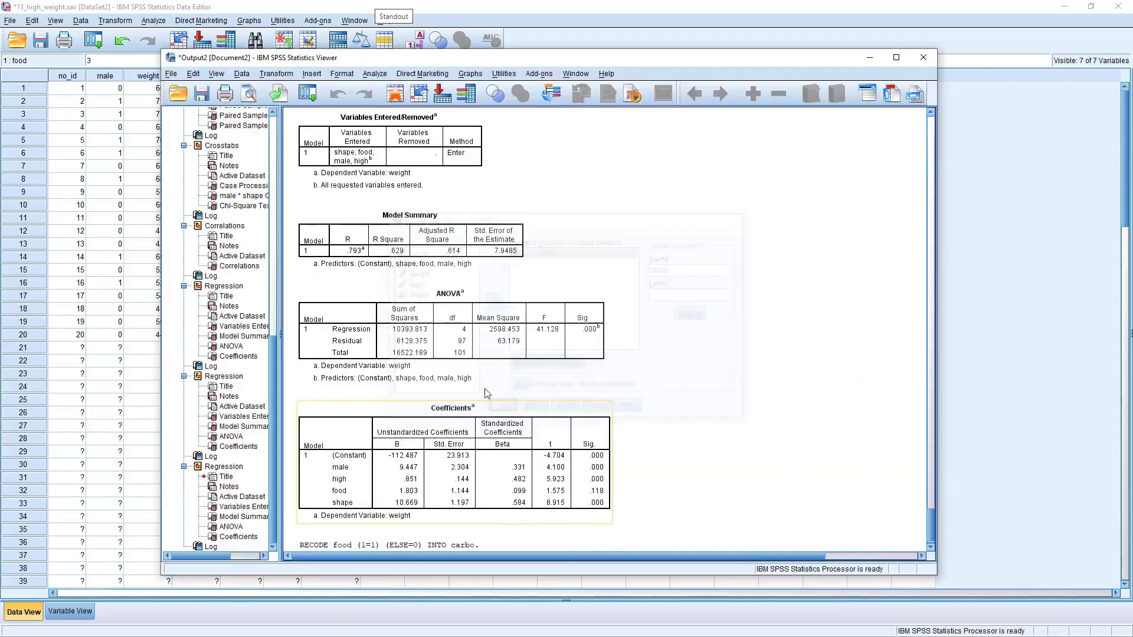
# Return to the 13_high_weight.sav data and narrow the carbo column slightly.
pyautogui.click(297, 12)
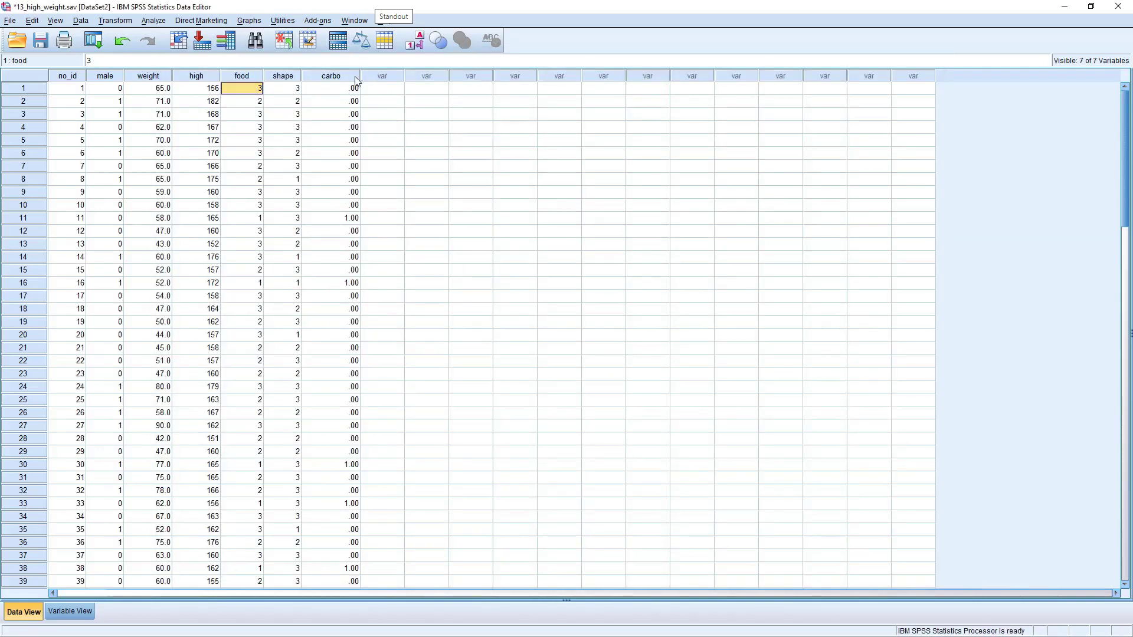
pyautogui.moveTo(360, 76); pyautogui.dragTo(350, 76)
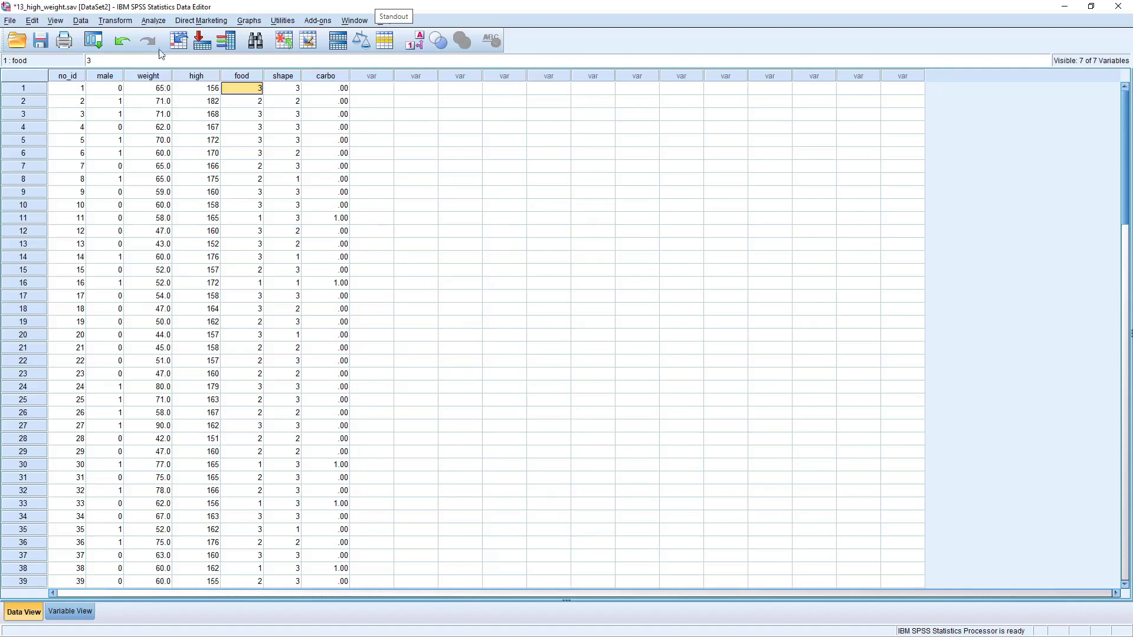
# Set up another Recode into Different Variables of food with the output variable named veget.
pyautogui.click(106, 22)
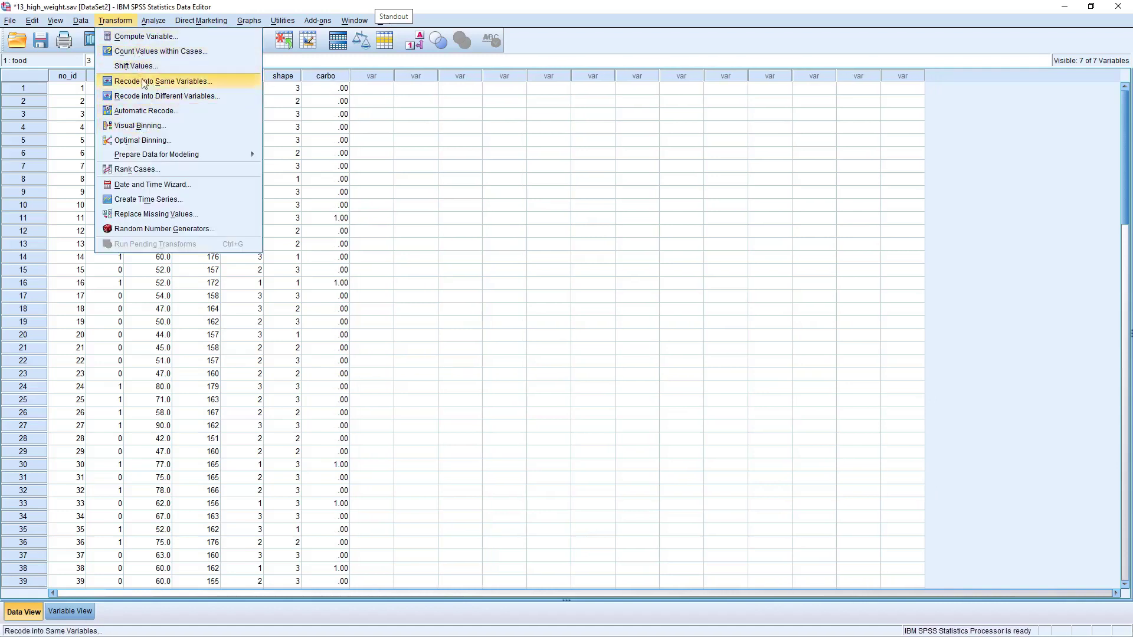
pyautogui.click(151, 97)
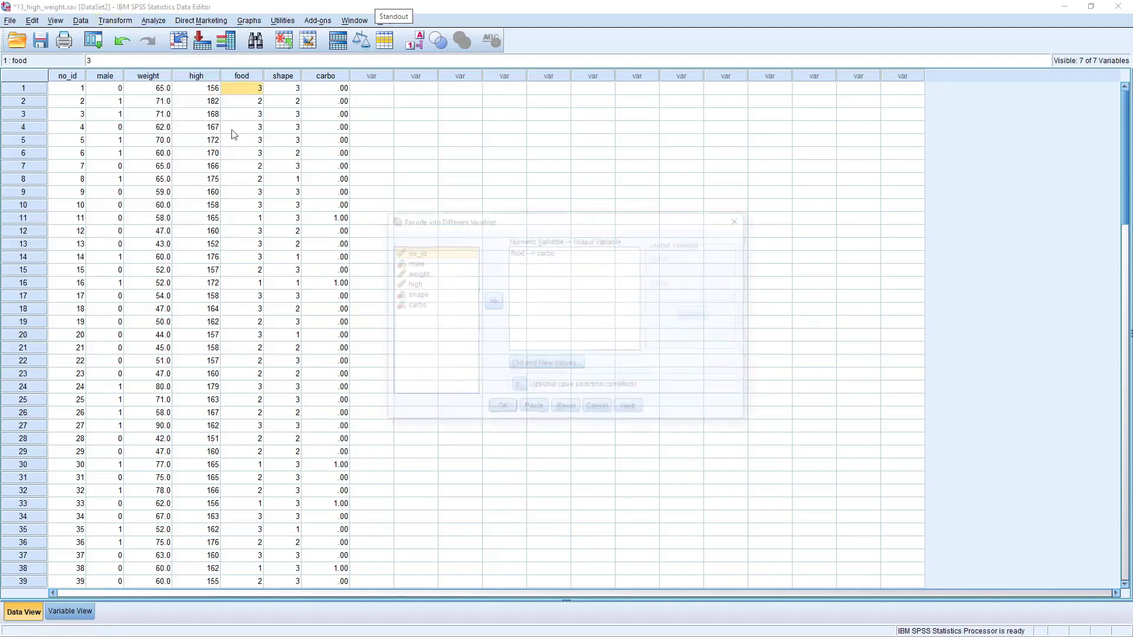
pyautogui.click(529, 255)
pyautogui.doubleClick(682, 270)
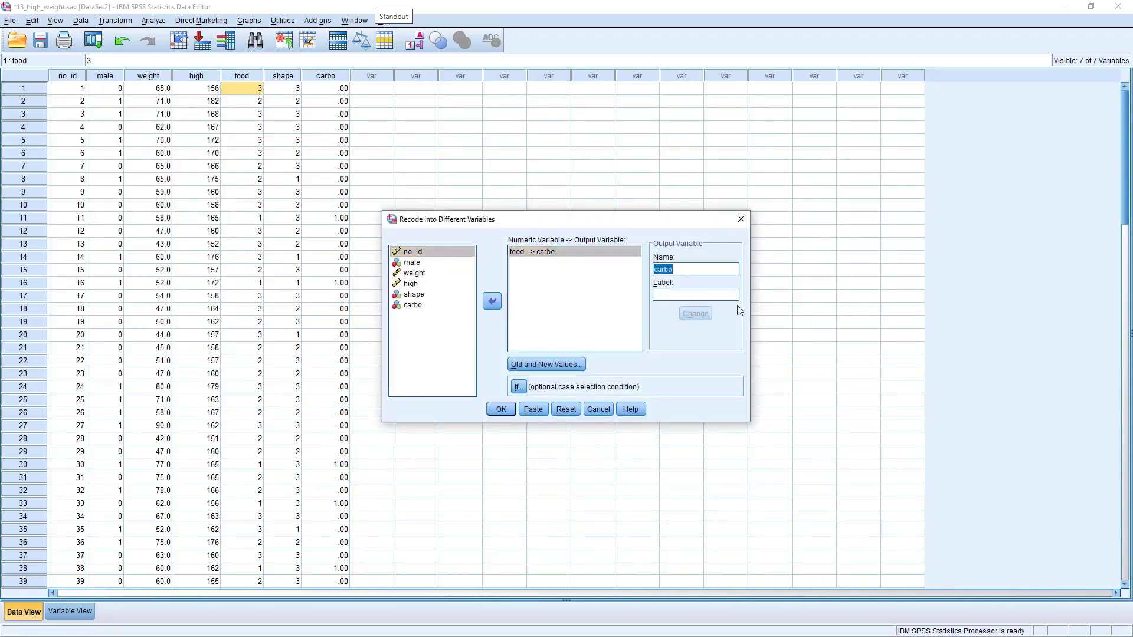
pyautogui.press('BackSpace')
pyautogui.write('veget')
pyautogui.click(696, 314)
# Change the recode rule so food value 2 maps to 1, run the recode into veget, and return to the data.
pyautogui.click(554, 365)
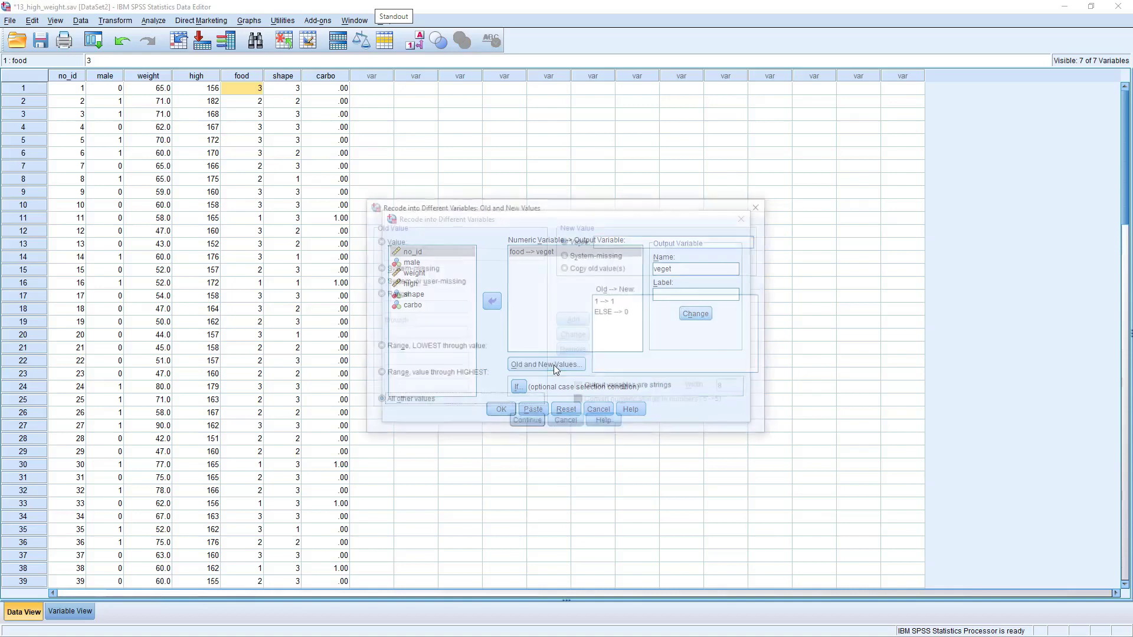
pyautogui.click(610, 303)
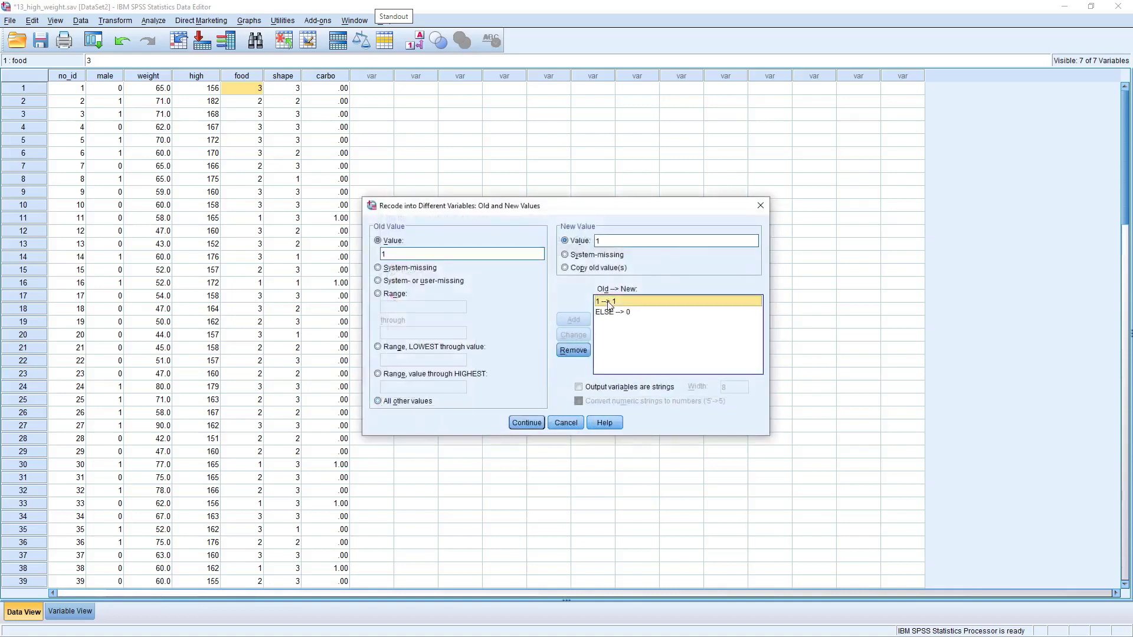
pyautogui.doubleClick(416, 253)
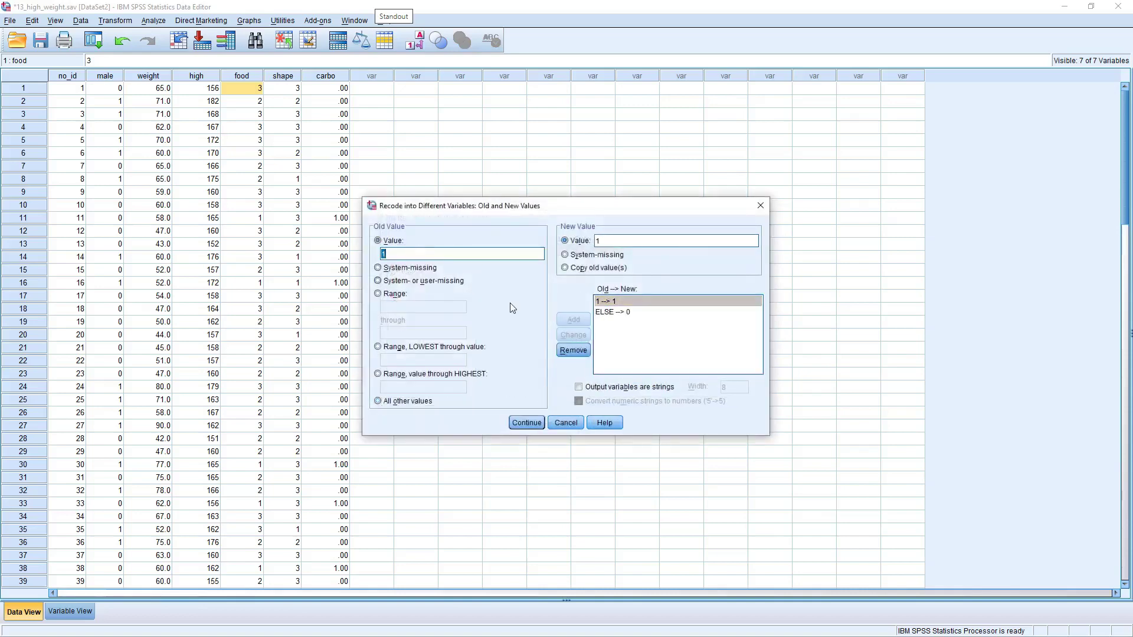
pyautogui.write('2')
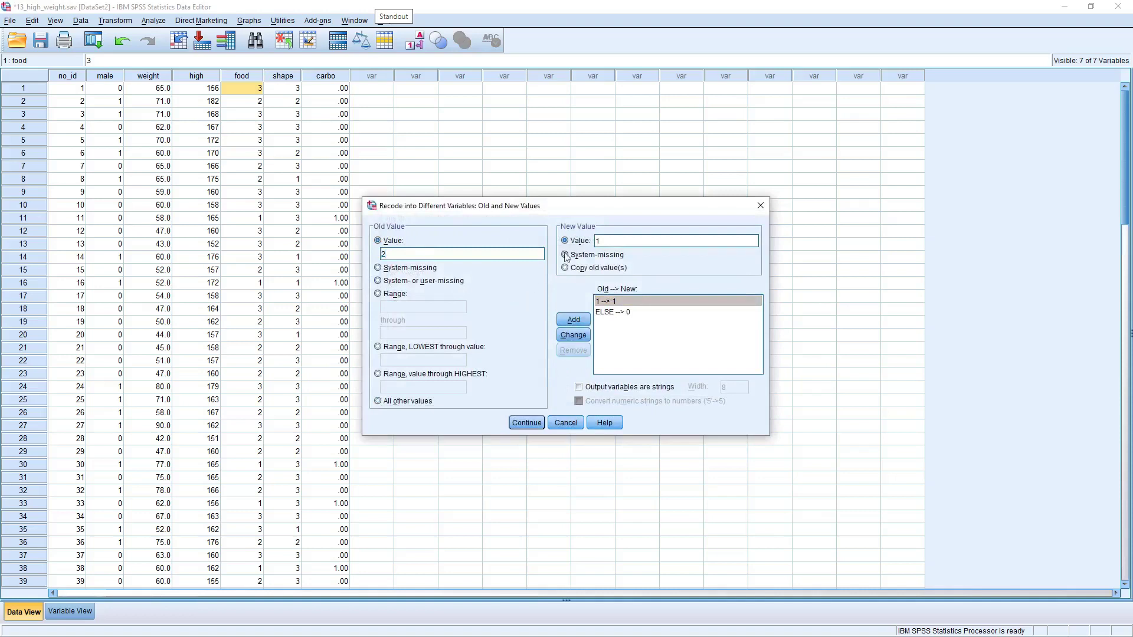
pyautogui.click(576, 336)
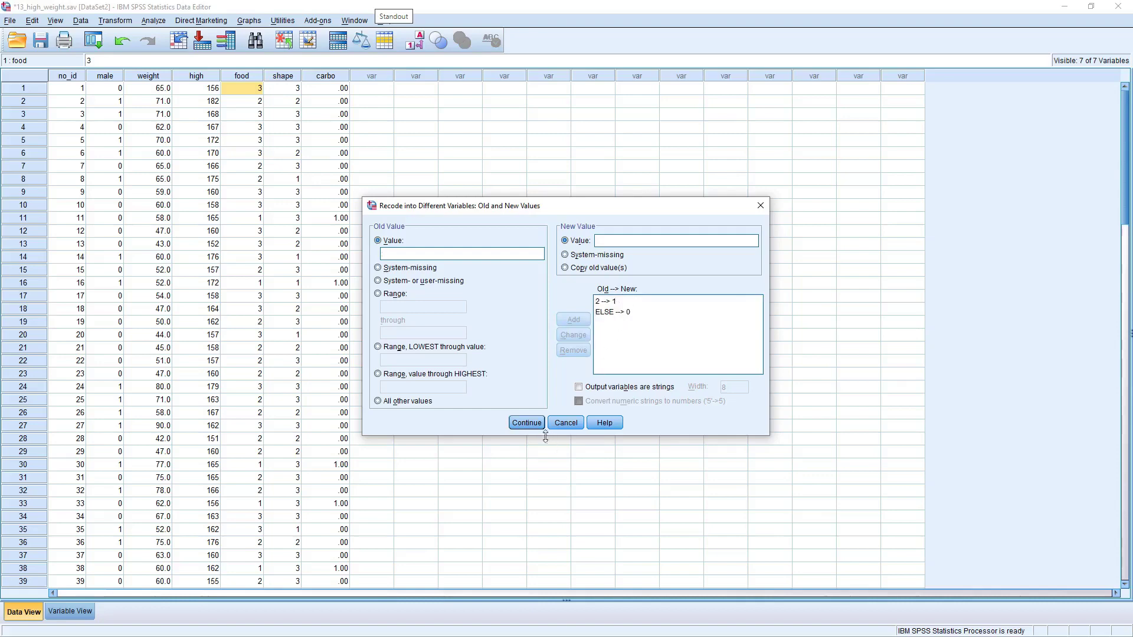
pyautogui.click(522, 423)
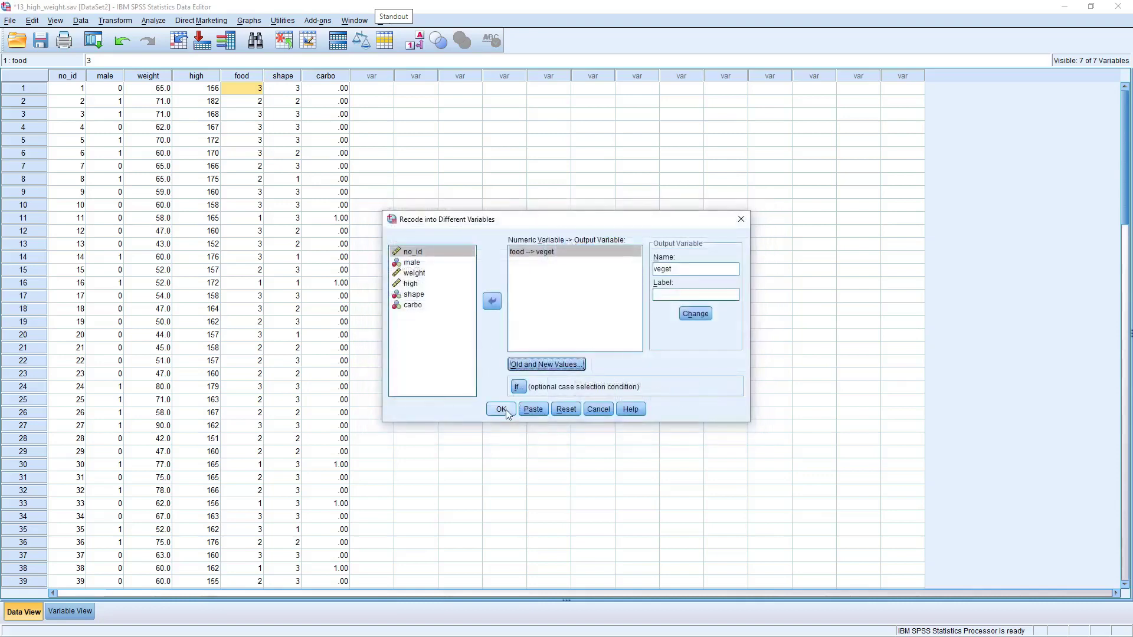
pyautogui.click(506, 410)
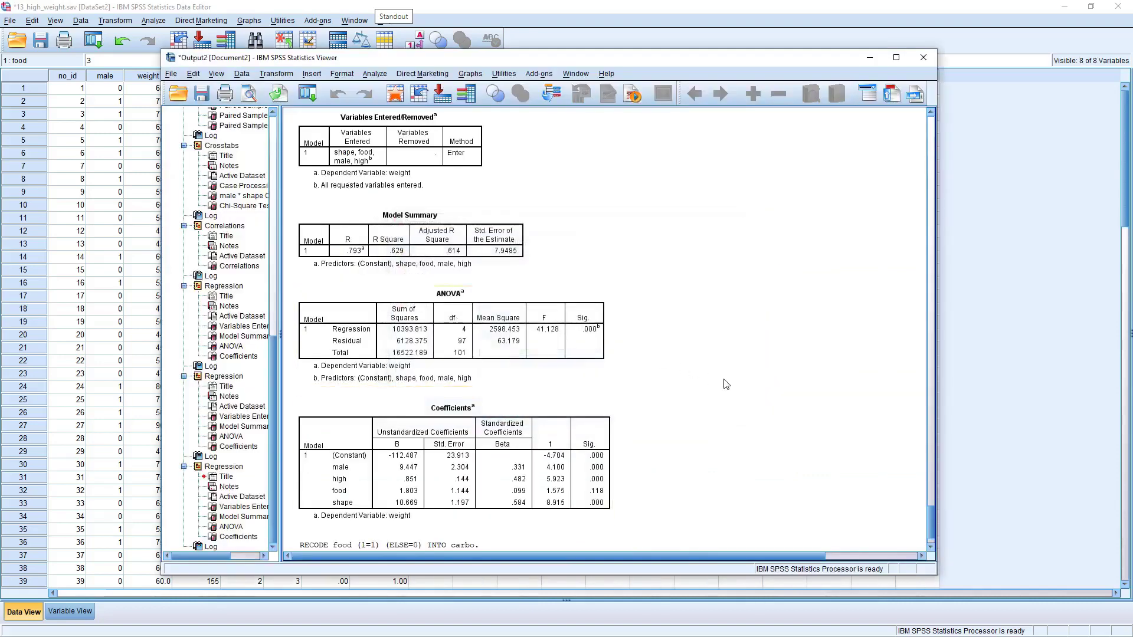
pyautogui.click(289, 8)
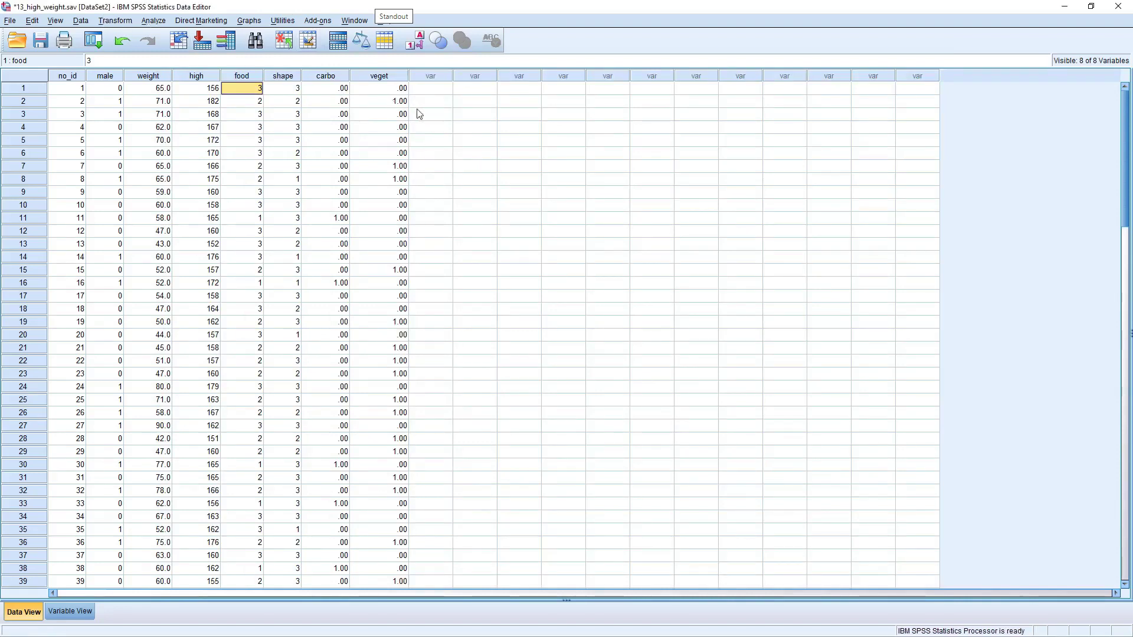
# Set up a third Recode into Different Variables of food with the output variable named potien.
pyautogui.click(119, 22)
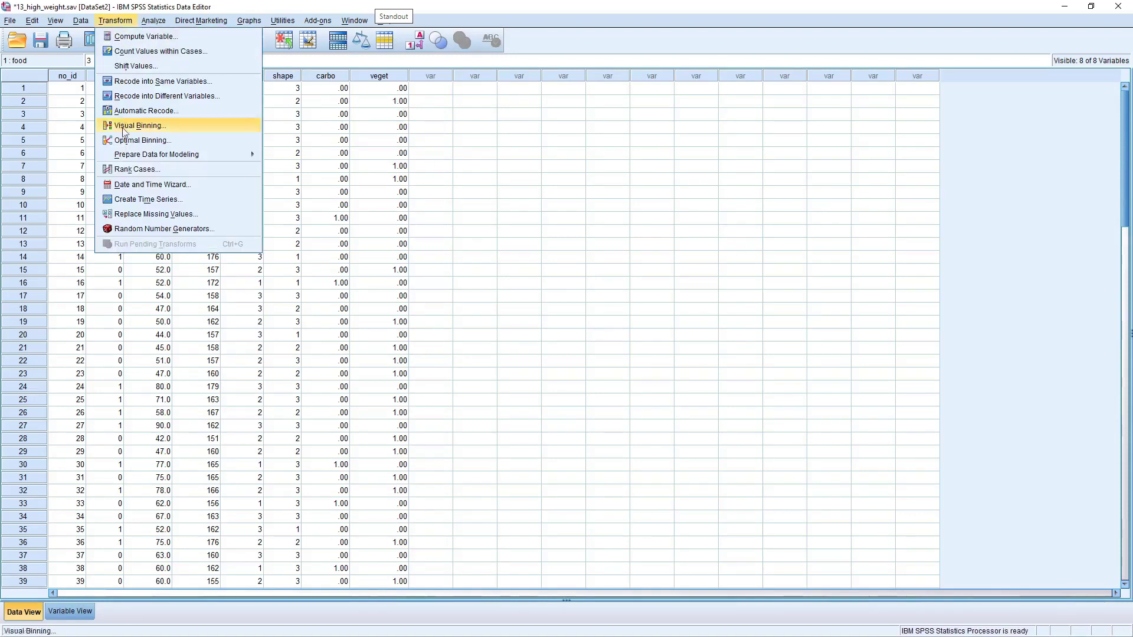
pyautogui.click(167, 96)
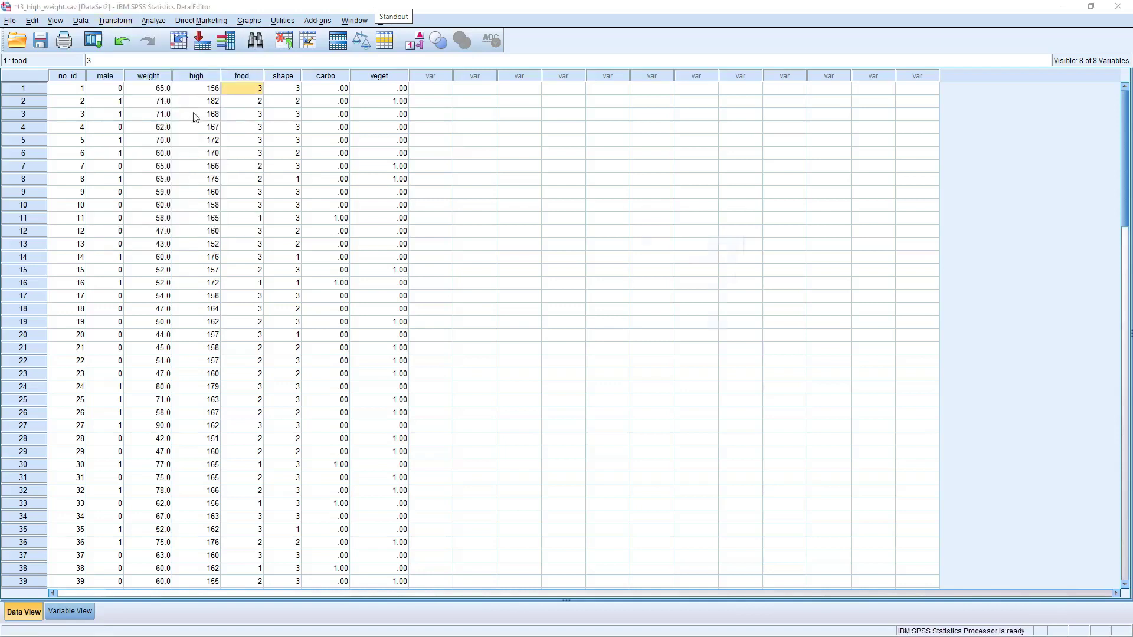
pyautogui.click(571, 259)
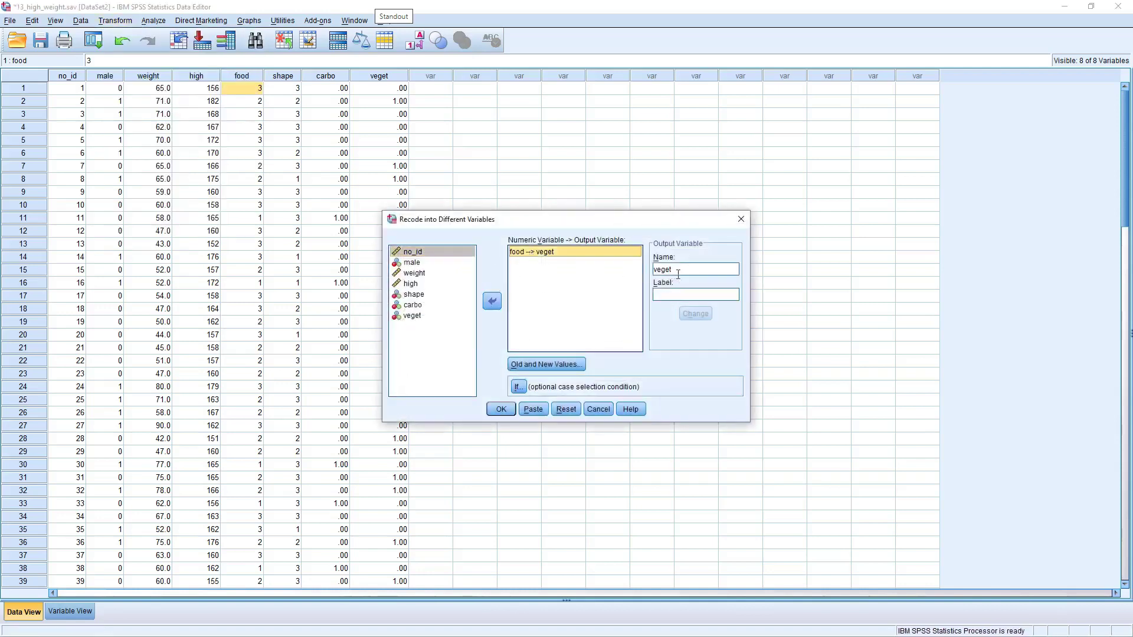
pyautogui.doubleClick(712, 270)
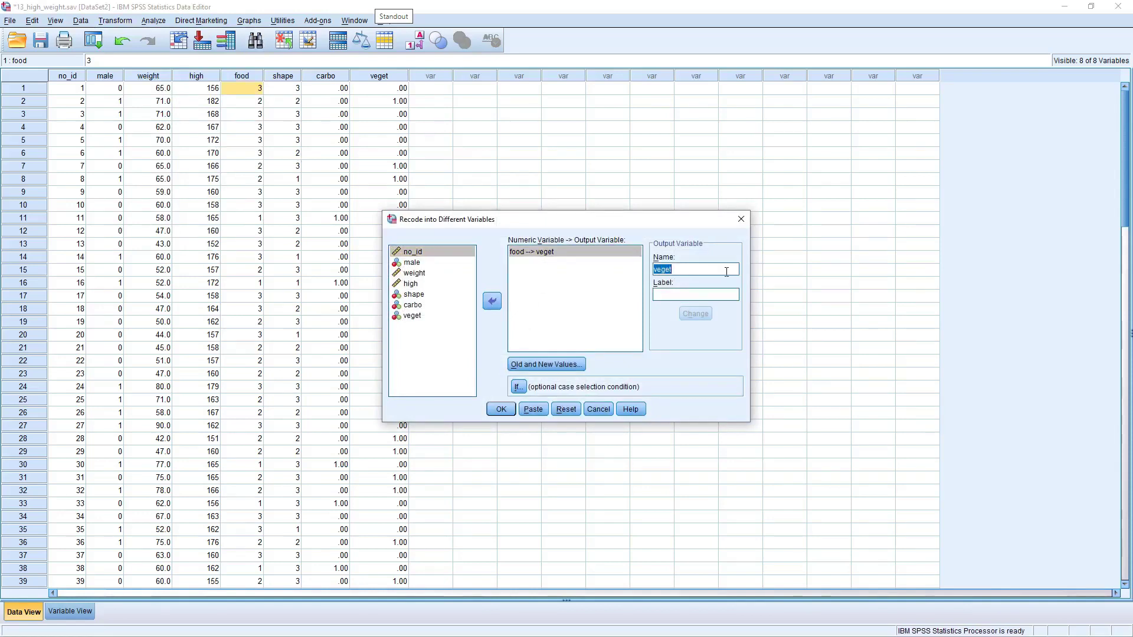
pyautogui.write('f')
pyautogui.click(707, 319)
# Change the recode rule so food value 3 maps to 1, and run the recode into potien.
pyautogui.click(555, 366)
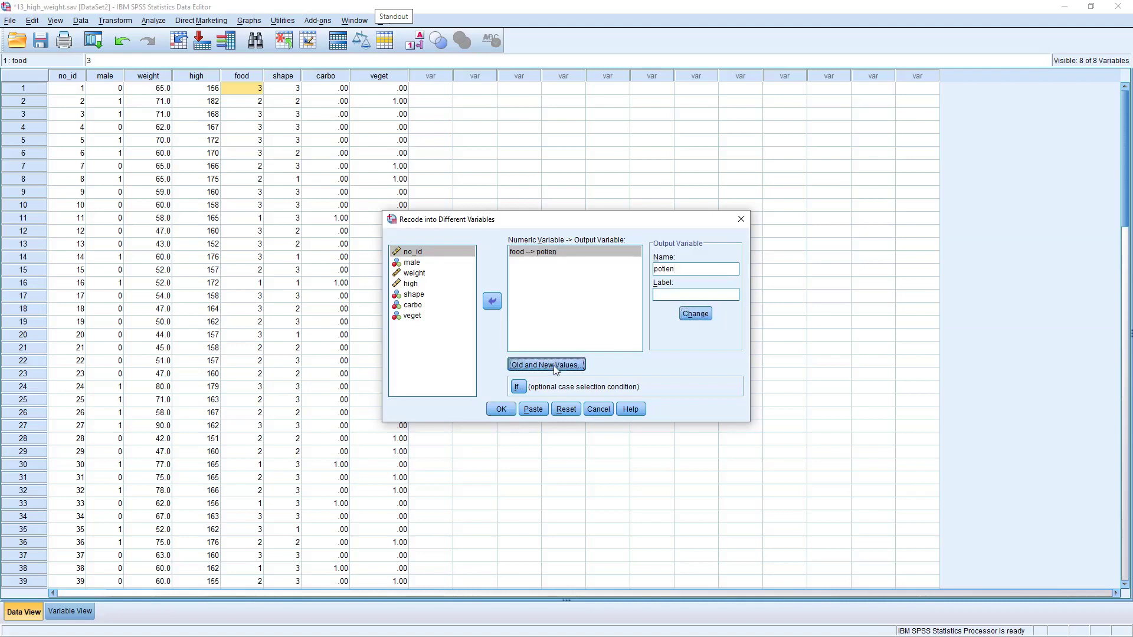
pyautogui.click(605, 303)
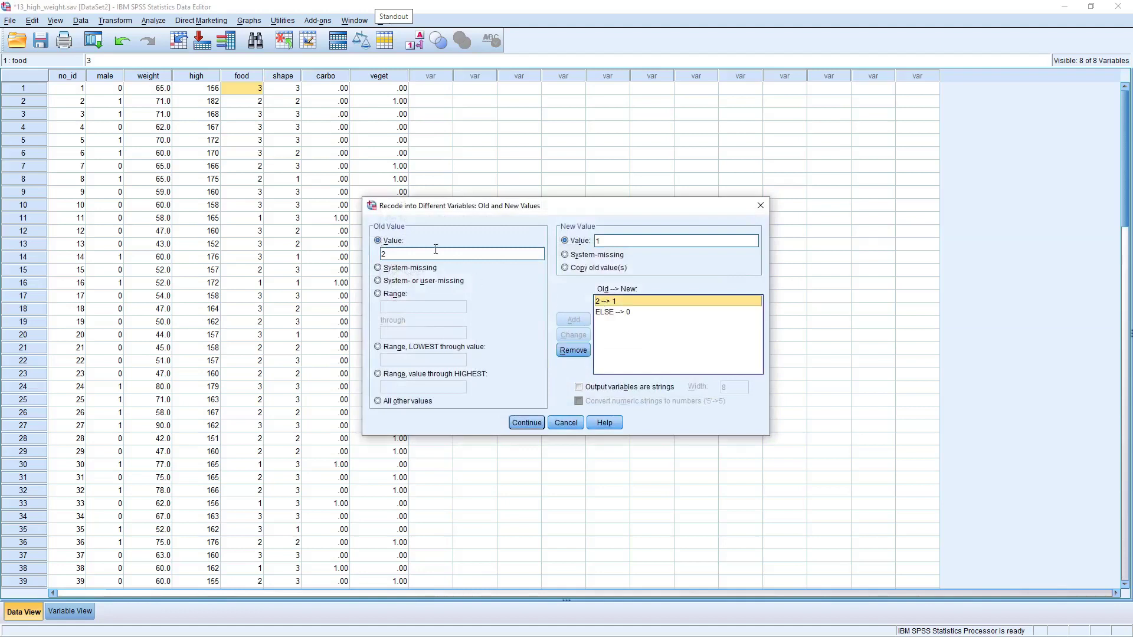
pyautogui.moveTo(435, 251); pyautogui.dragTo(357, 259)
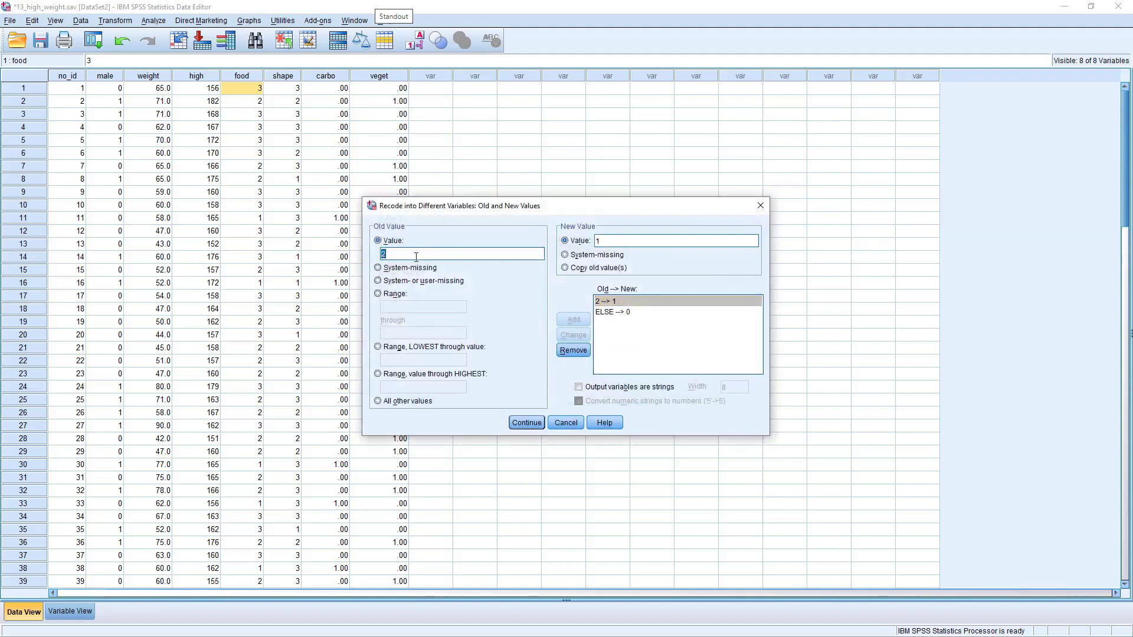
pyautogui.write('3')
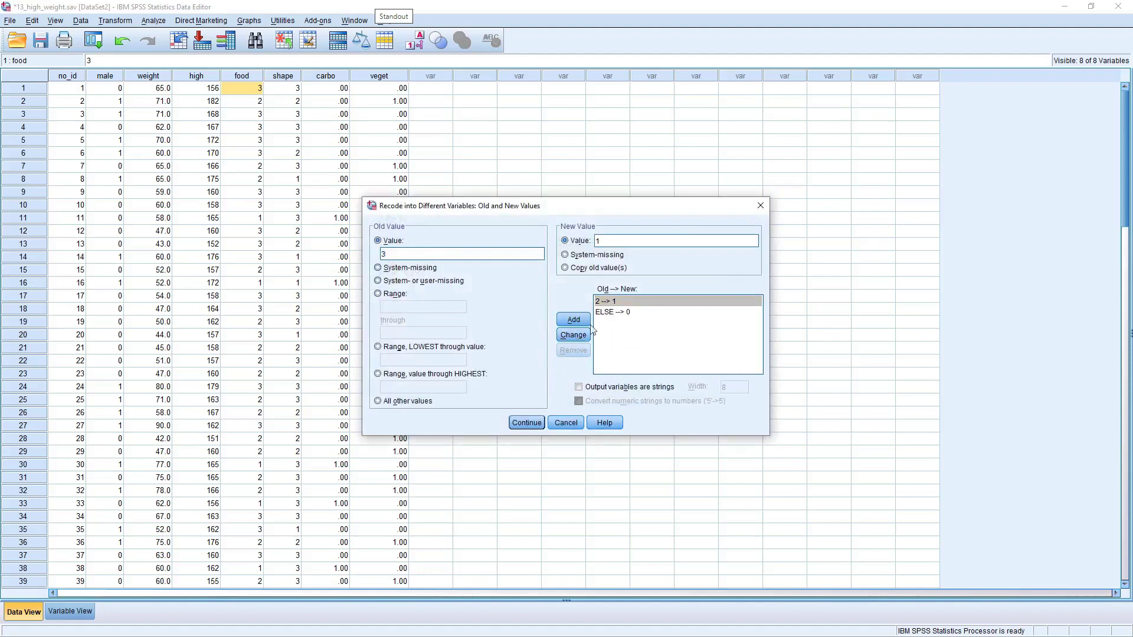
pyautogui.click(574, 336)
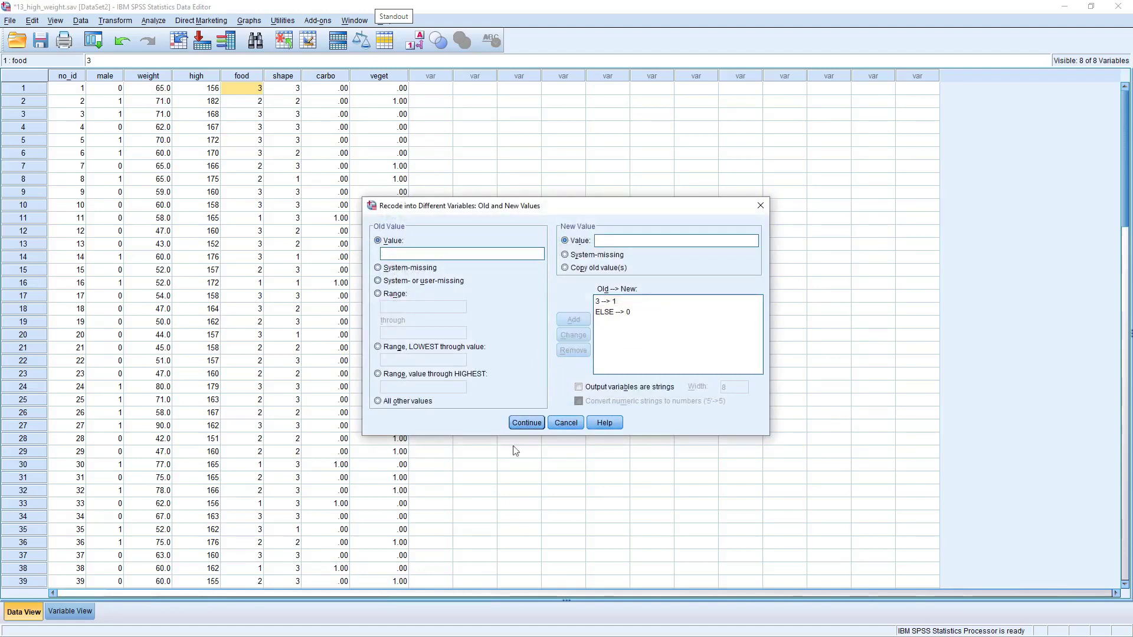
pyautogui.click(526, 423)
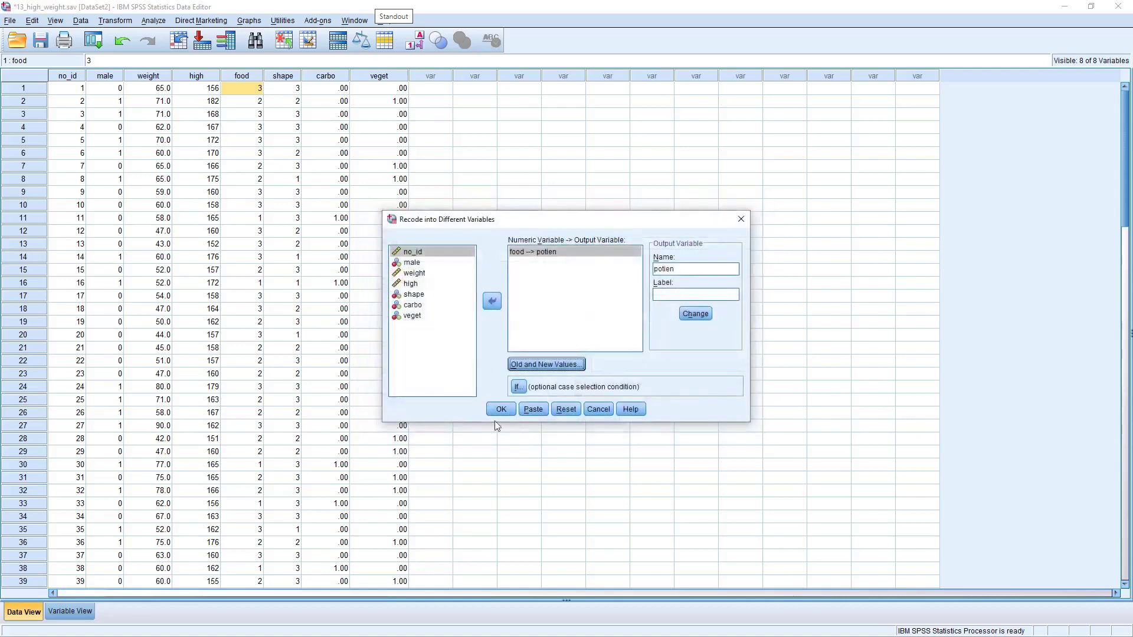
pyautogui.click(501, 410)
# Return to the data and narrow the carbo, veget and potien columns together.
pyautogui.click(328, 7)
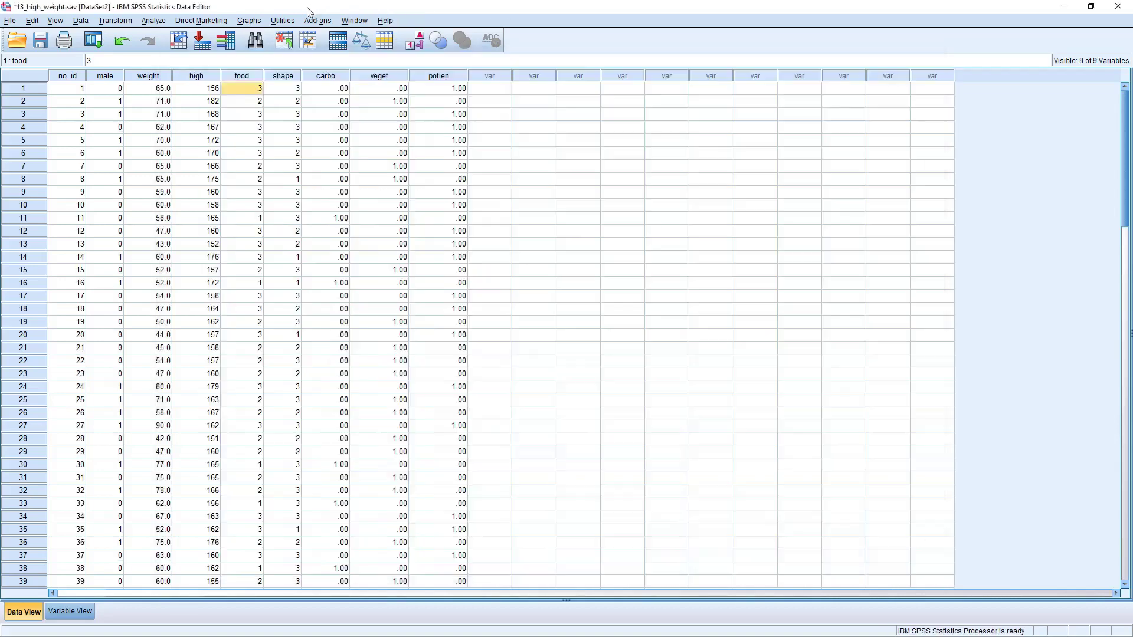
pyautogui.moveTo(440, 81); pyautogui.dragTo(338, 77)
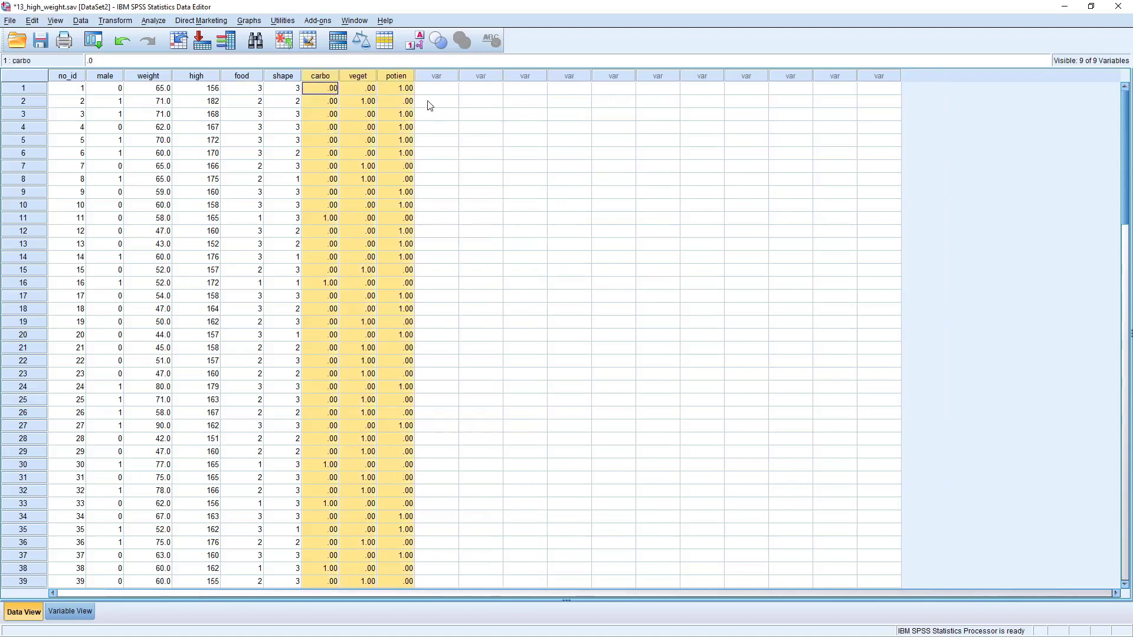
pyautogui.click(436, 91)
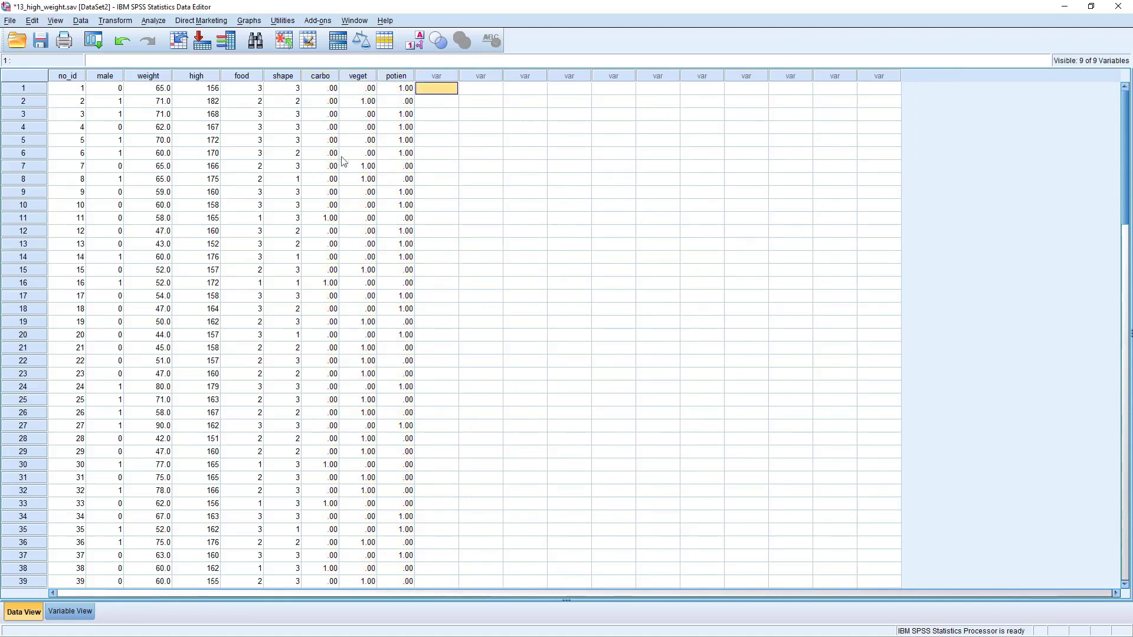
# Replace food with shape as the input of Recode into Different Variables and name the output variable slim.
pyautogui.click(121, 21)
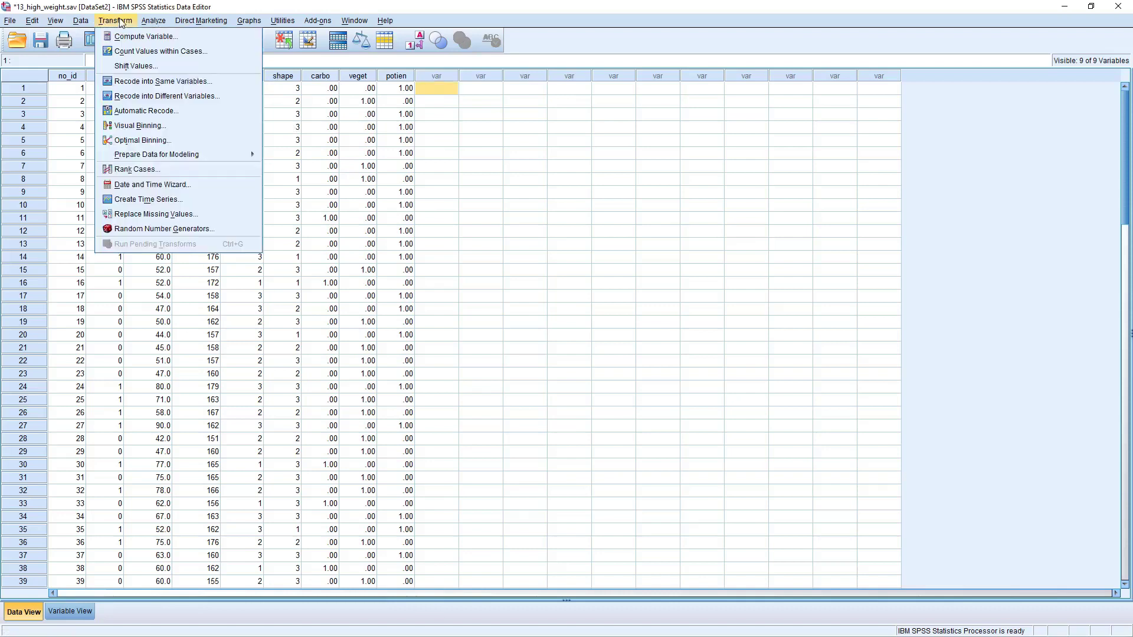
pyautogui.click(137, 97)
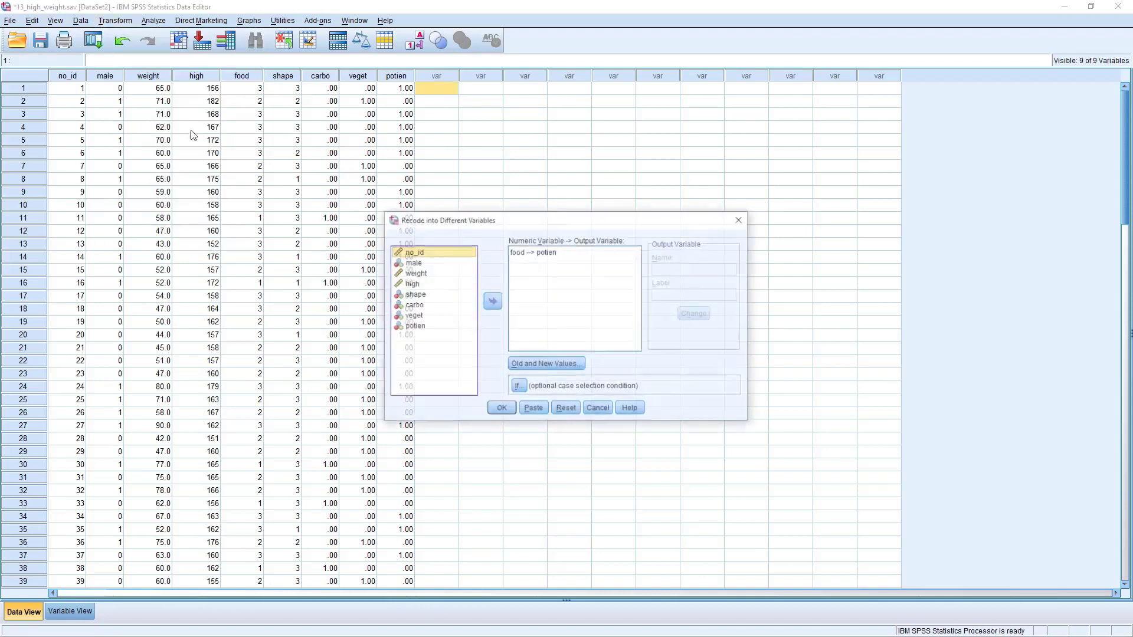
pyautogui.click(531, 253)
pyautogui.click(496, 300)
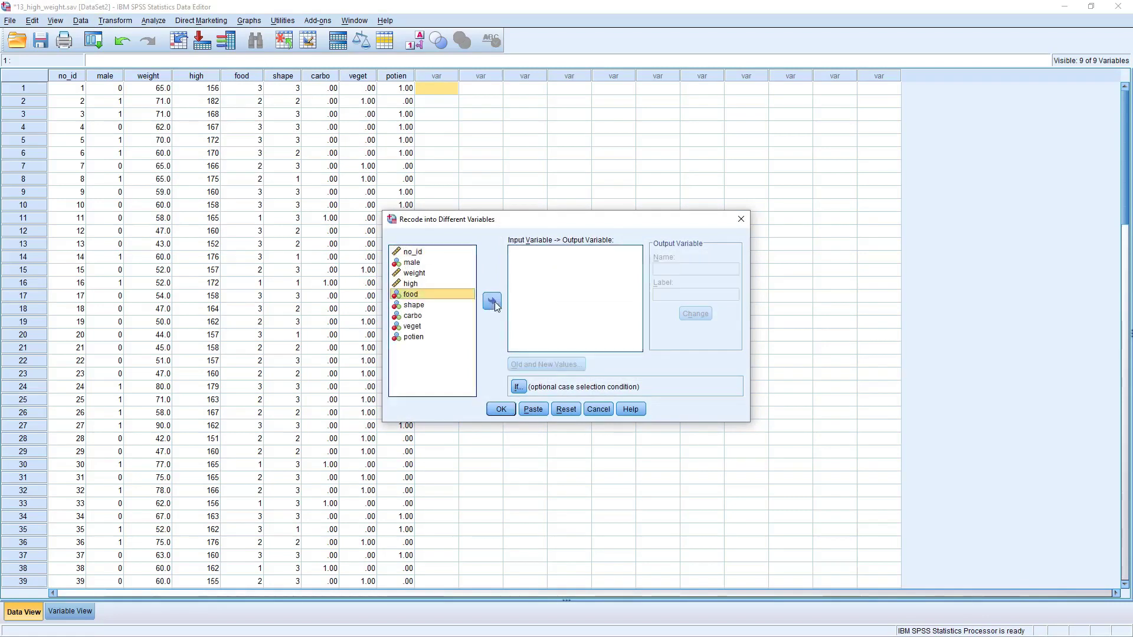
pyautogui.click(412, 306)
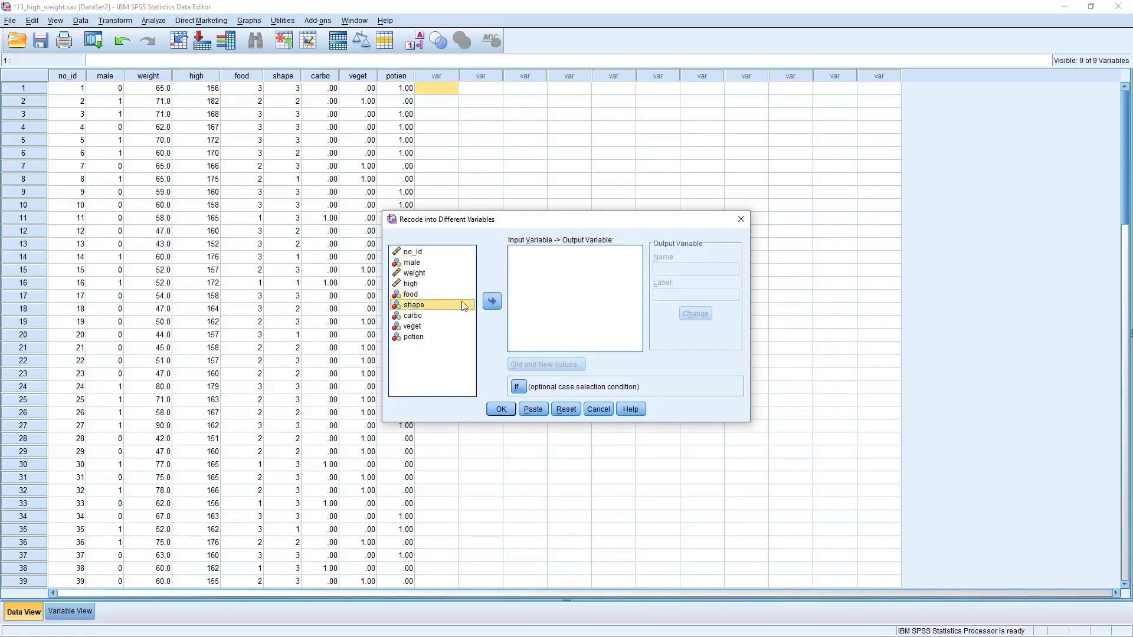
pyautogui.click(493, 301)
pyautogui.click(678, 271)
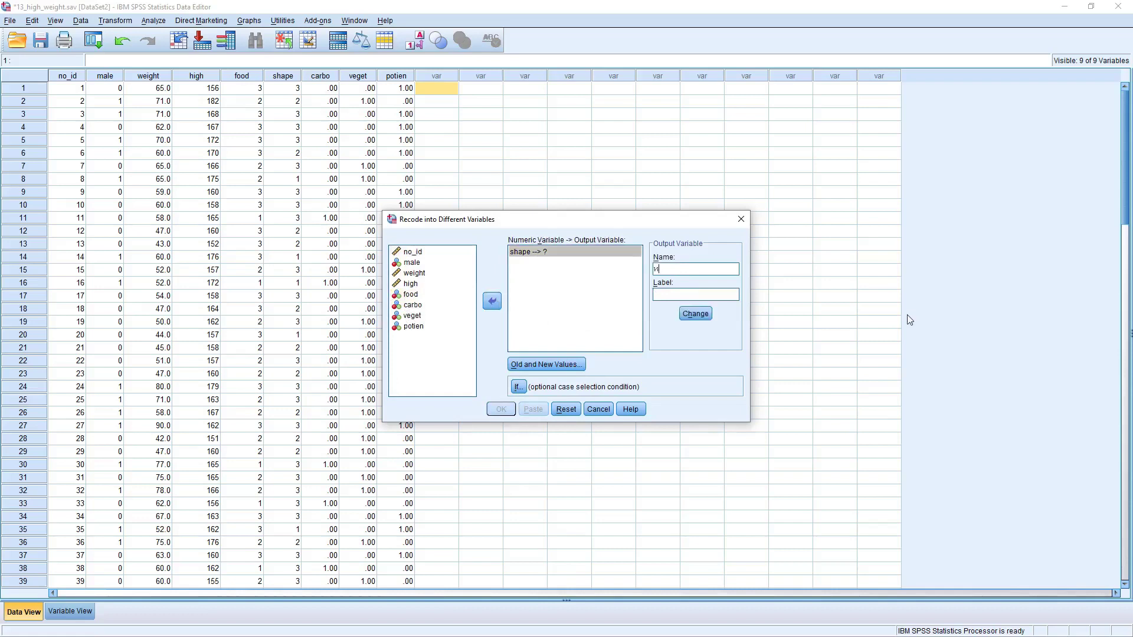
pyautogui.write('slim')
pyautogui.click(696, 313)
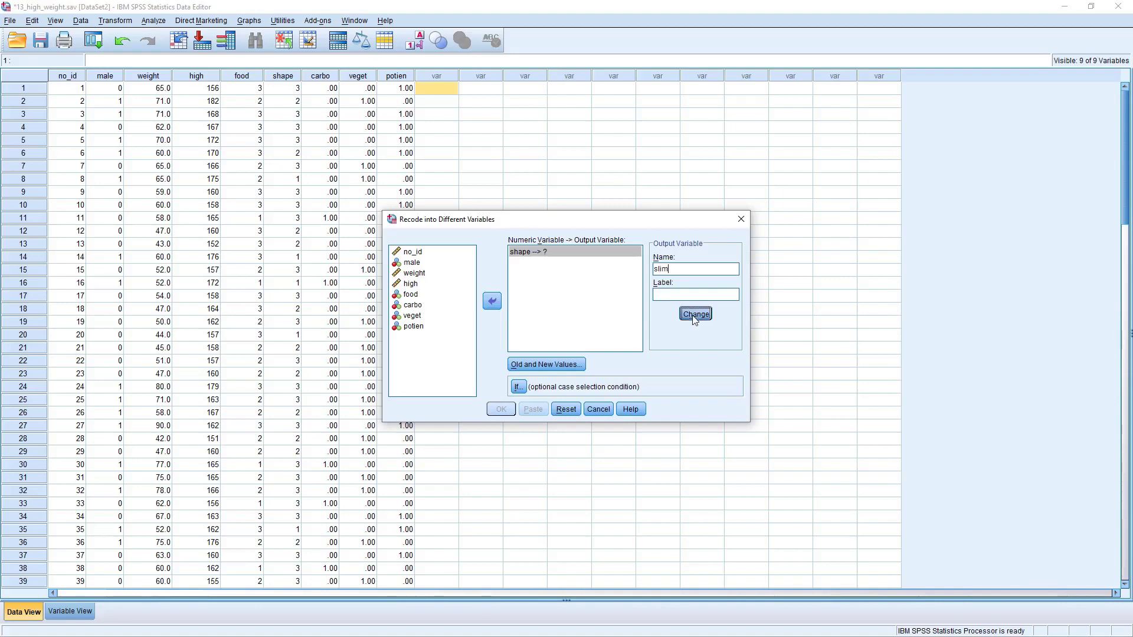
# Change the recode rule so shape value 1 maps to 1, and run the recode into slim.
pyautogui.click(546, 365)
pyautogui.click(608, 302)
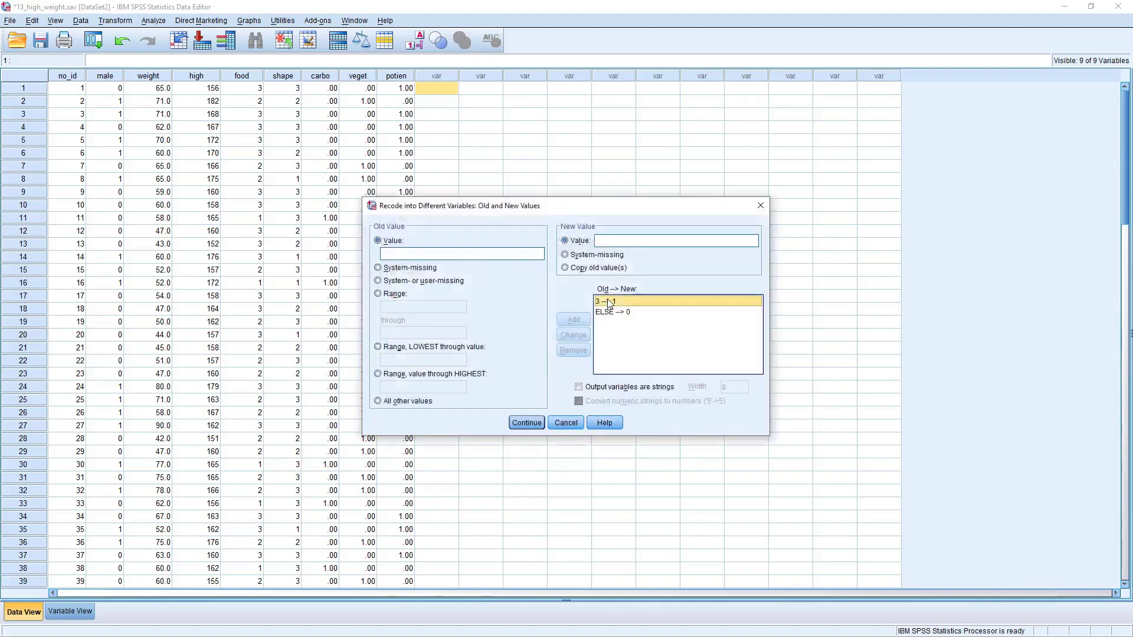
pyautogui.doubleClick(422, 253)
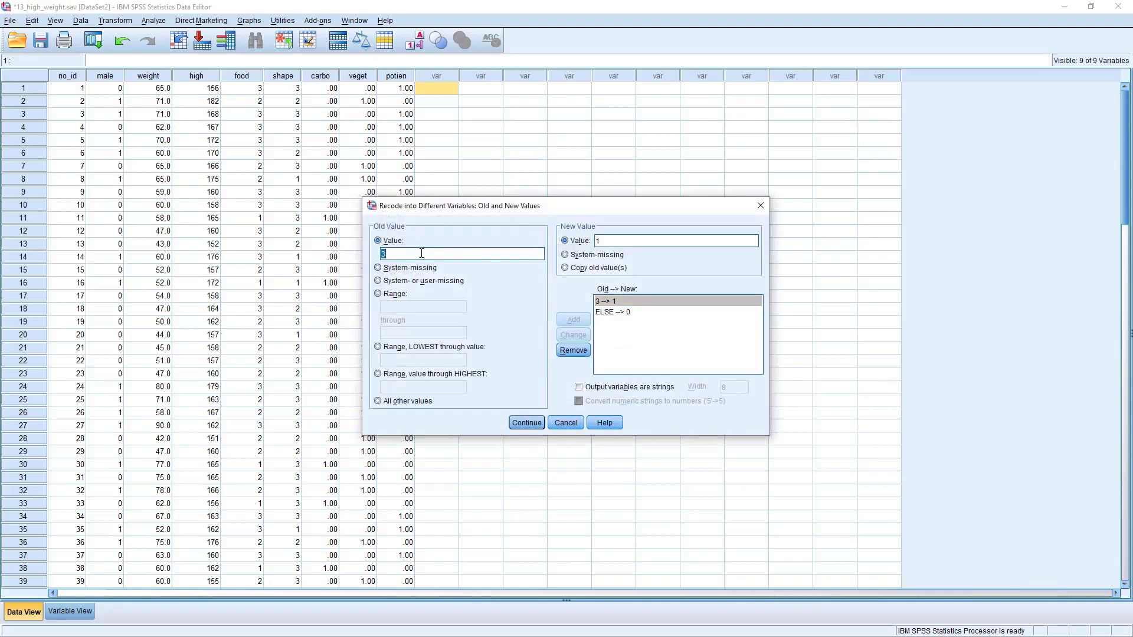
pyautogui.write('1')
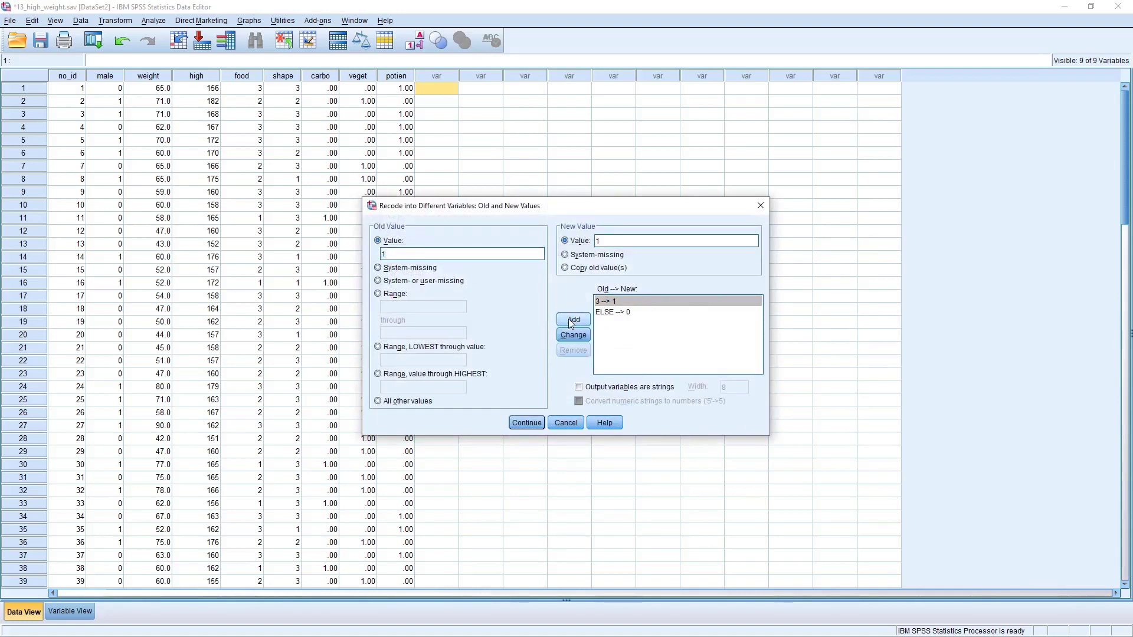
pyautogui.click(576, 337)
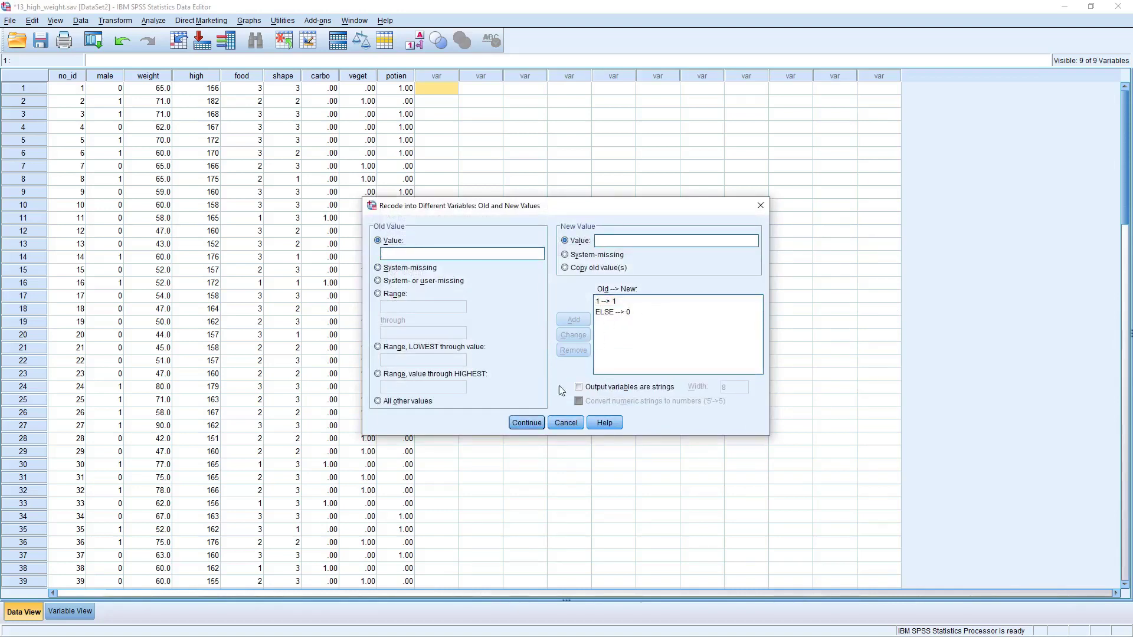
pyautogui.click(525, 423)
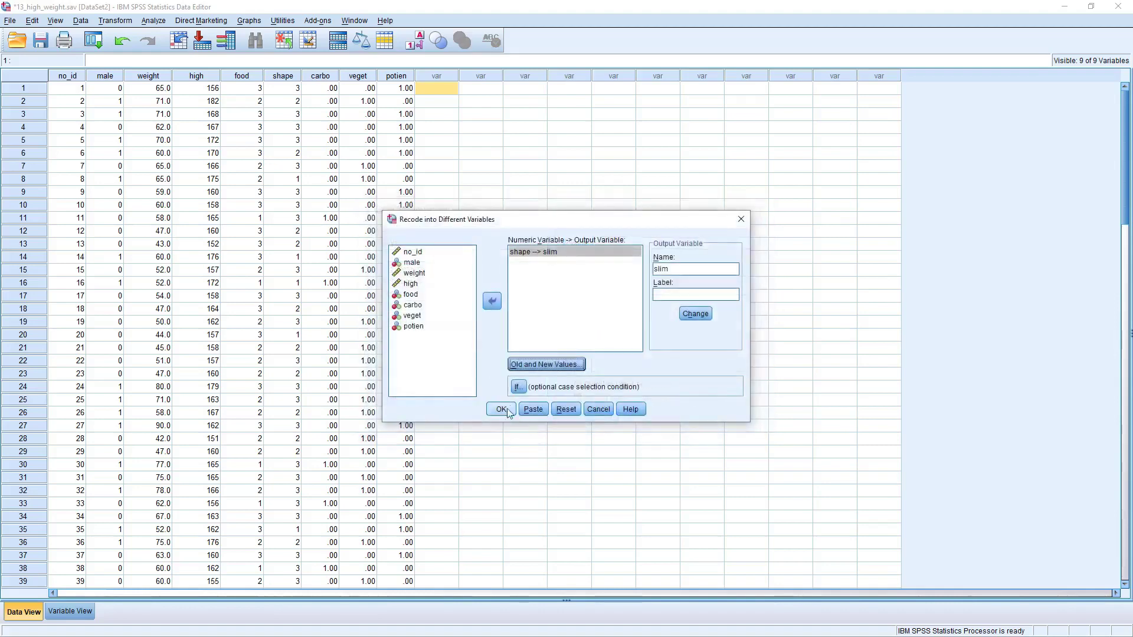
pyautogui.click(501, 410)
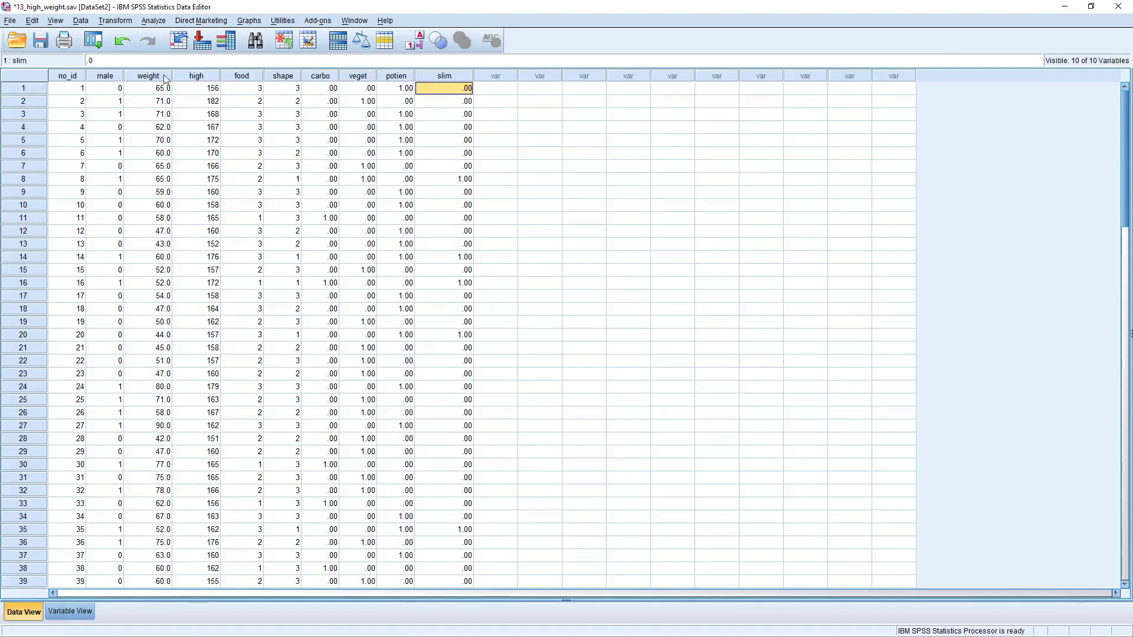
# Set up another Recode into Different Variables of shape with the output variable named fit.
pyautogui.click(110, 22)
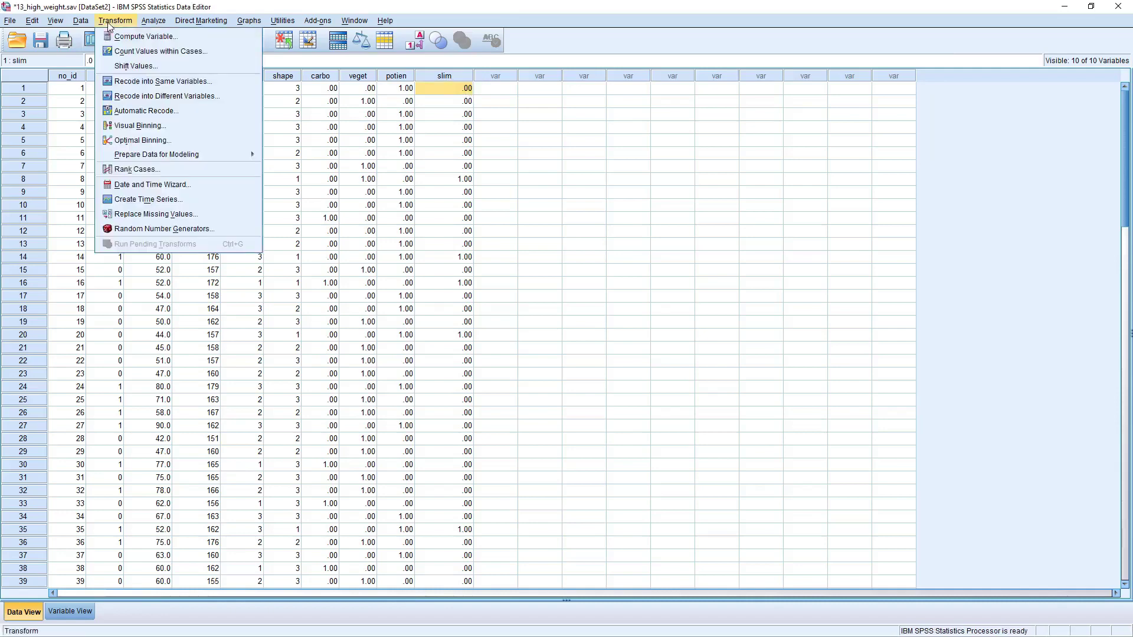
pyautogui.click(152, 98)
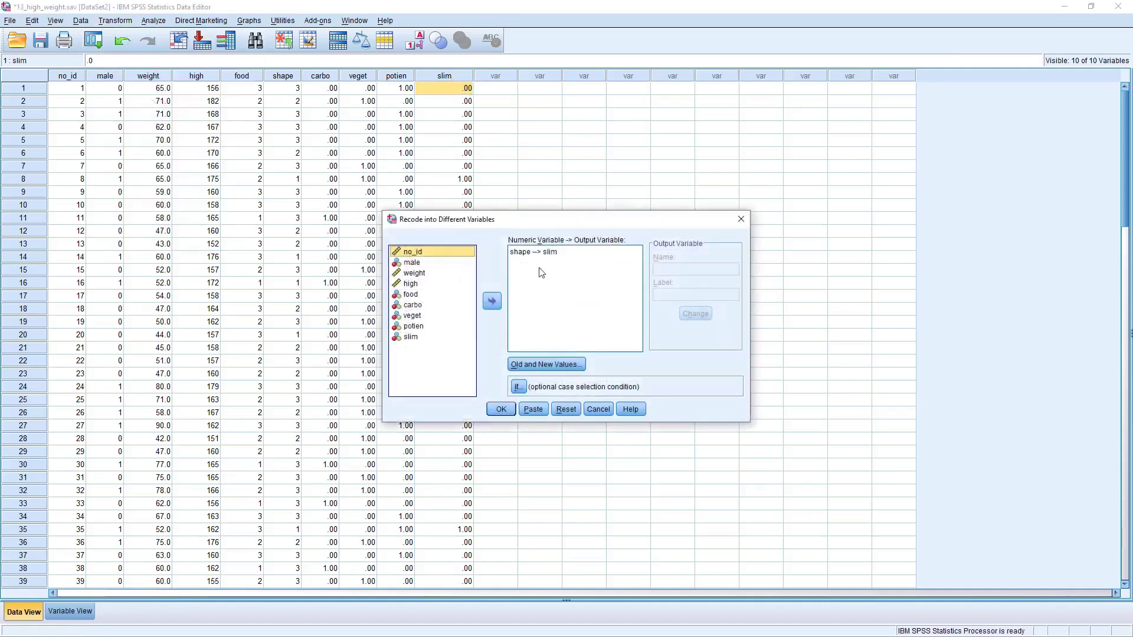
pyautogui.click(557, 254)
pyautogui.doubleClick(661, 271)
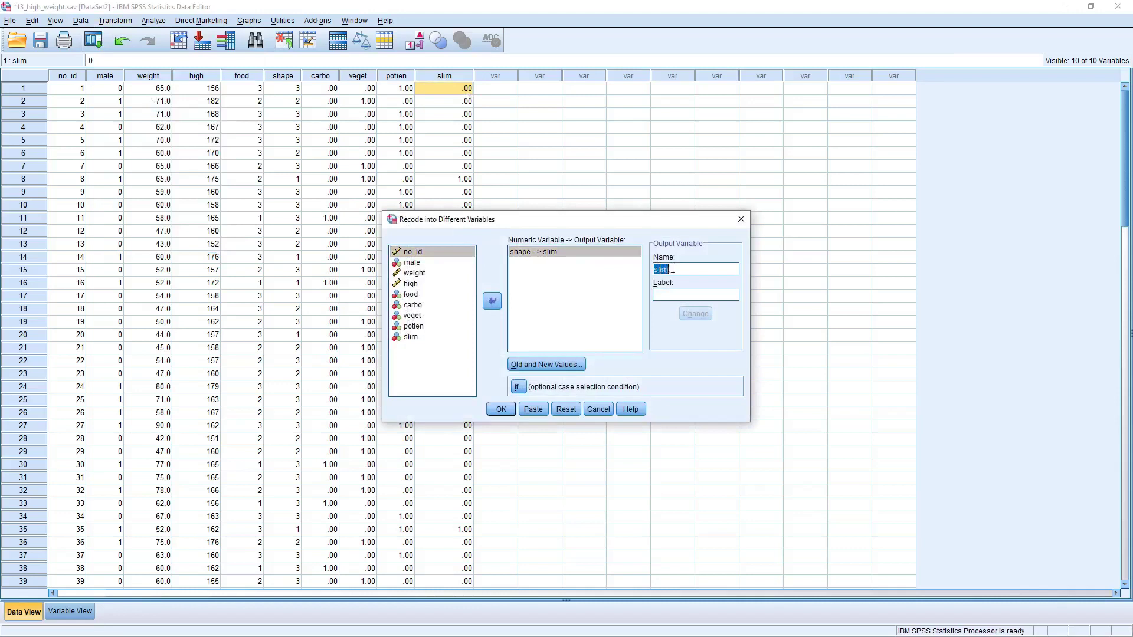
pyautogui.write('e')
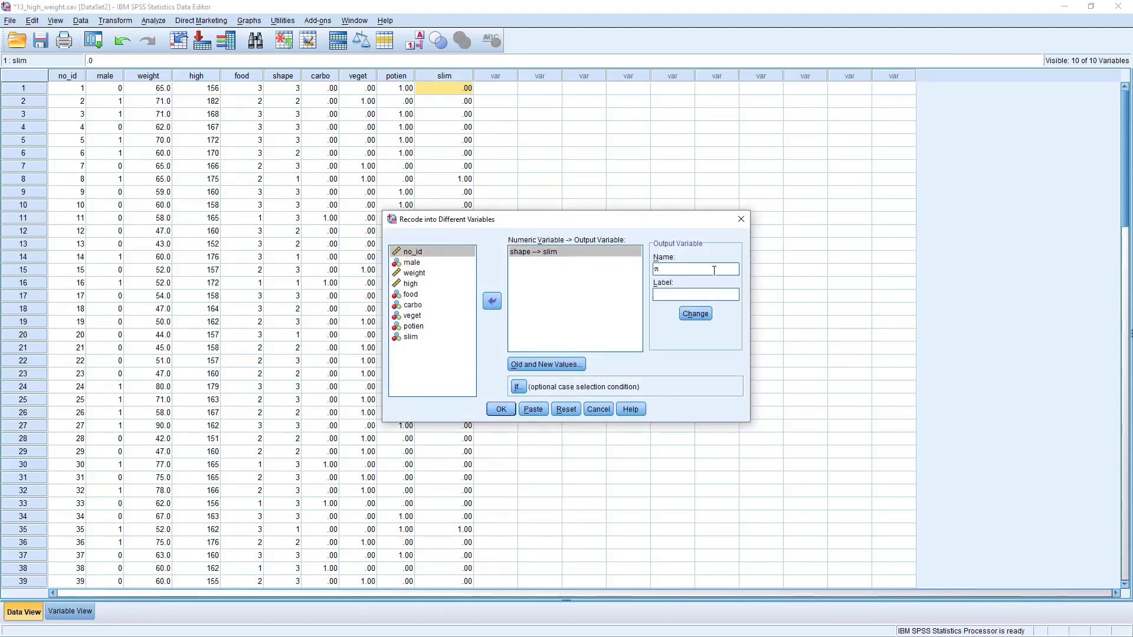
pyautogui.press('BackSpace')
pyautogui.write('fit')
pyautogui.click(696, 313)
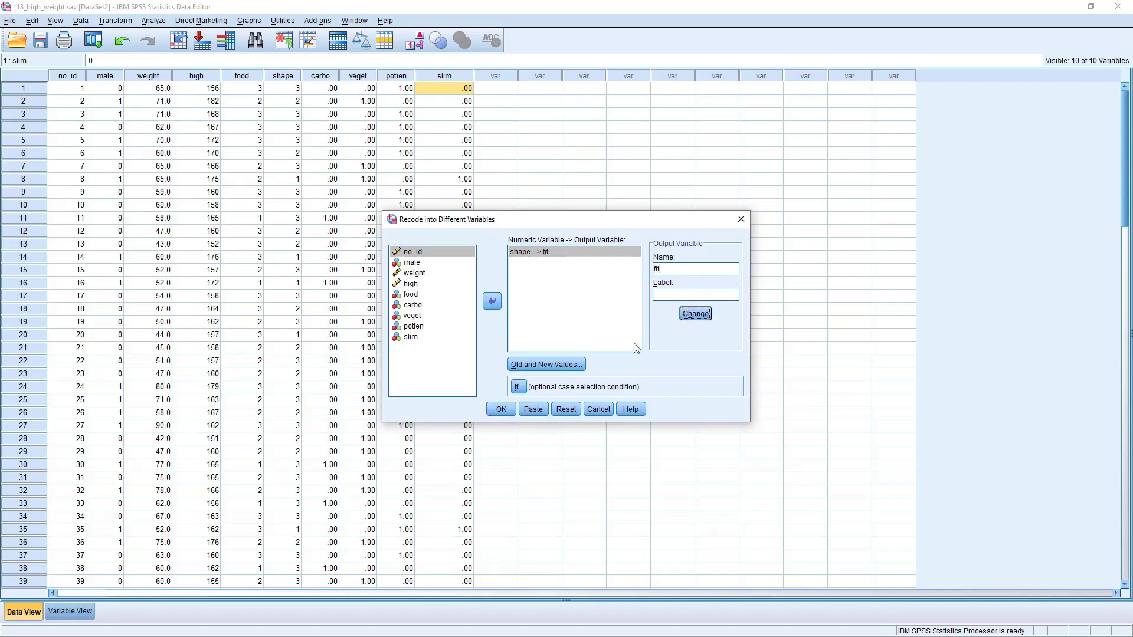
# Change the recode rule so shape value 2 maps to 1, run the recode into fit, and return to the data.
pyautogui.click(538, 365)
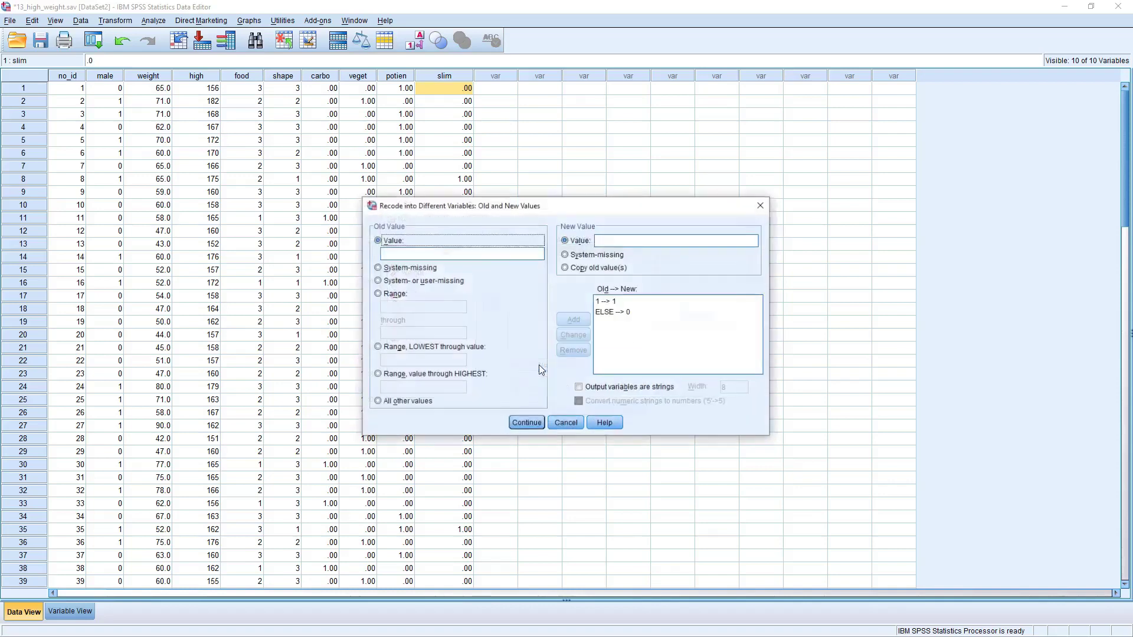
pyautogui.click(609, 302)
pyautogui.doubleClick(432, 255)
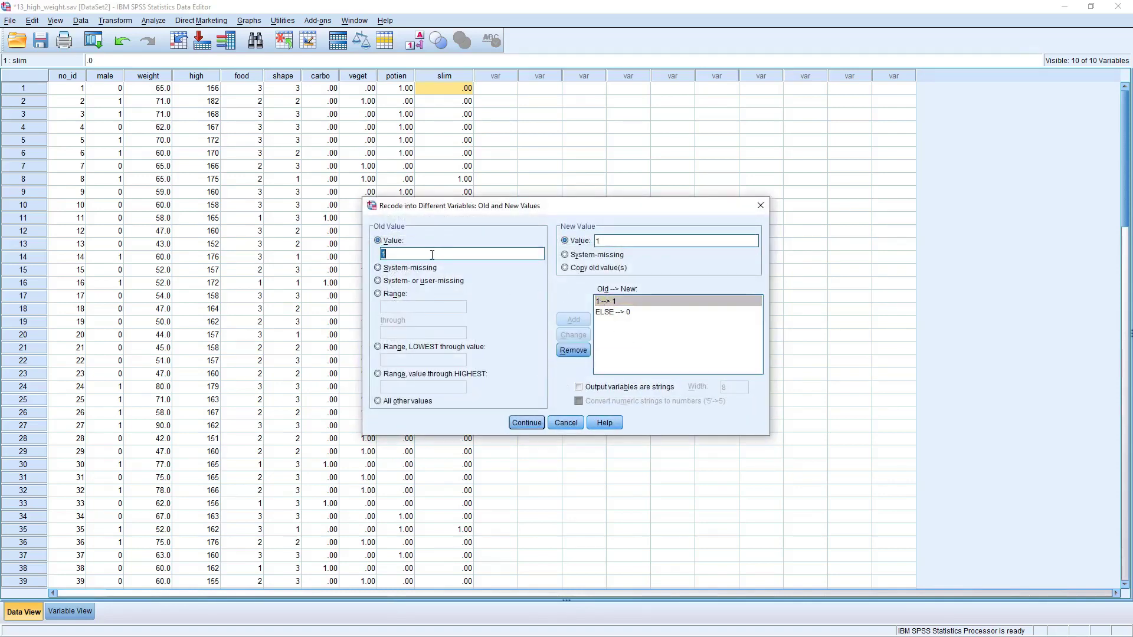
pyautogui.write('2')
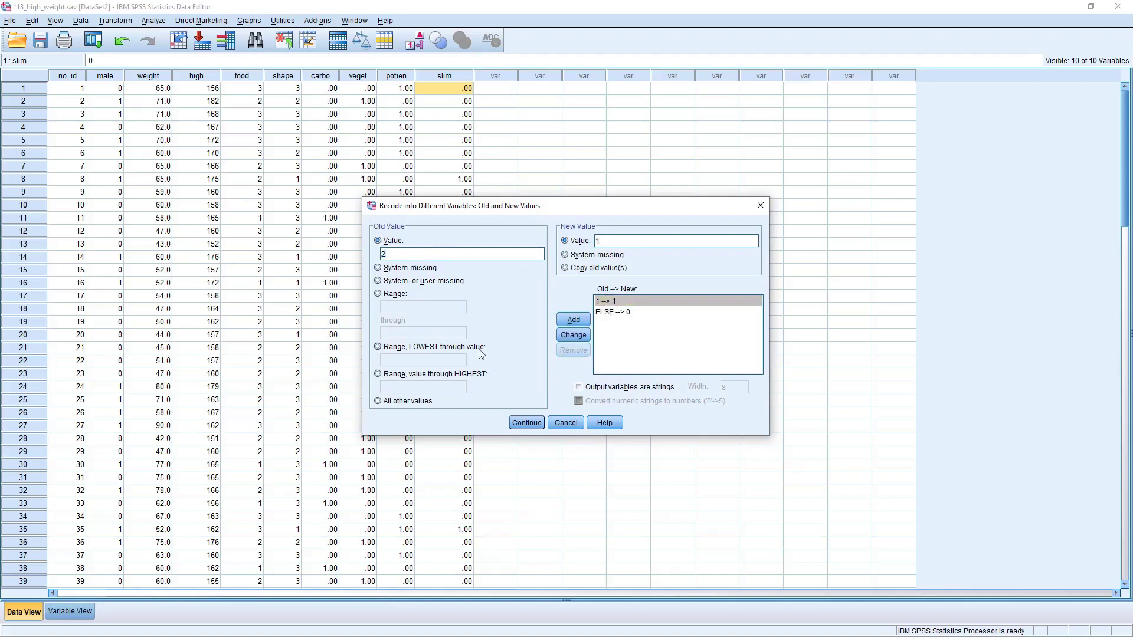
pyautogui.click(564, 336)
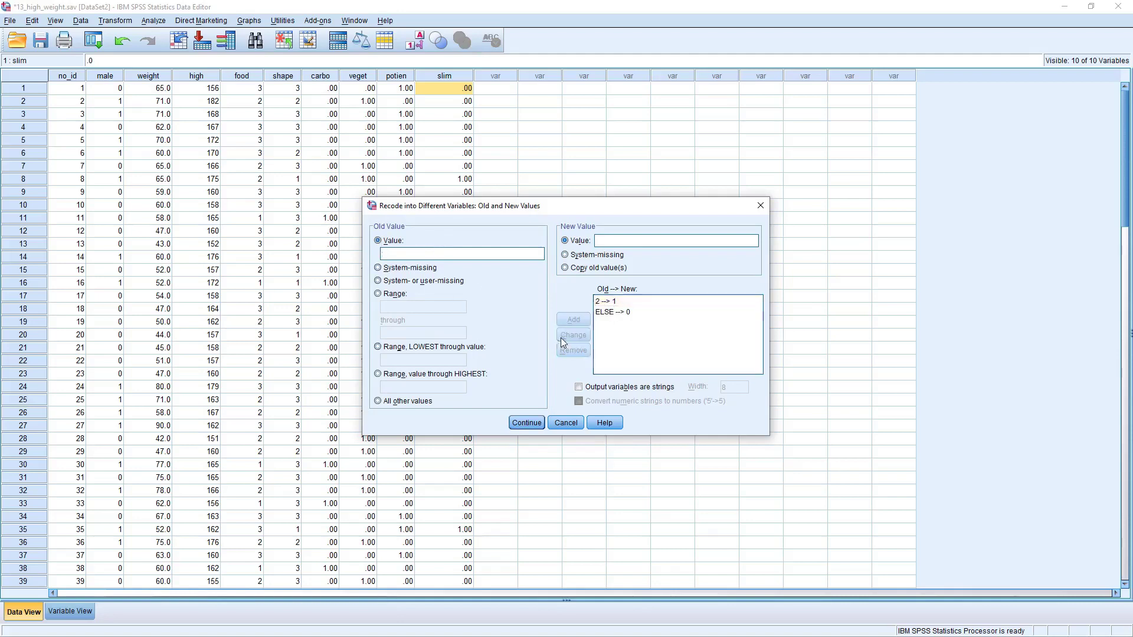
pyautogui.click(526, 423)
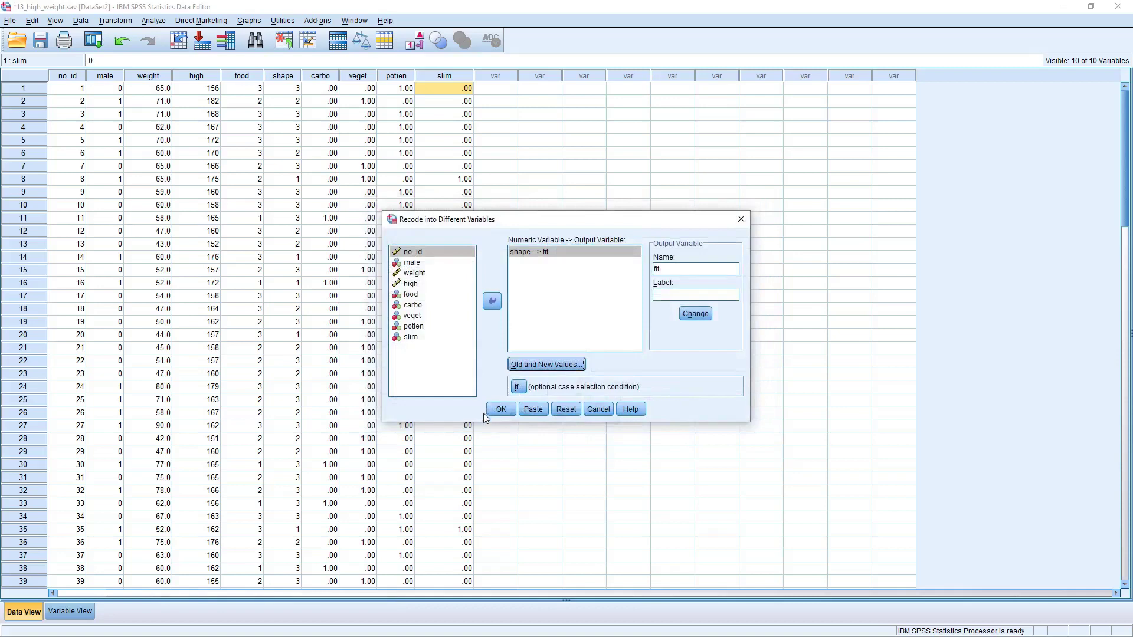
pyautogui.click(502, 409)
pyautogui.click(243, 10)
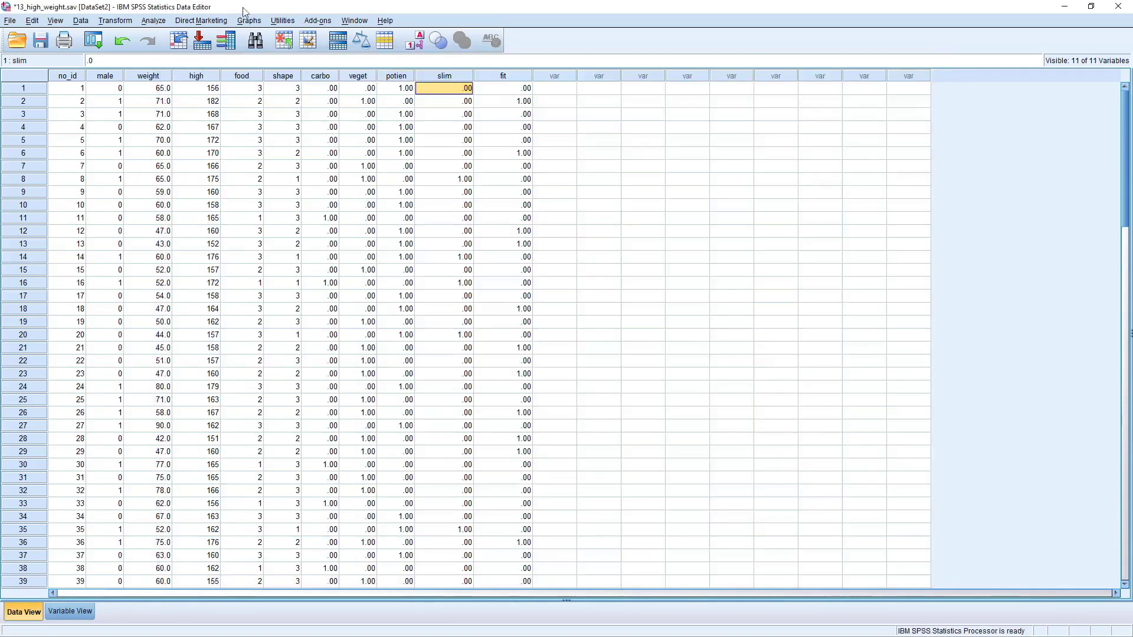
# Set up a third Recode into Different Variables of shape with the output variable named fat.
pyautogui.click(117, 22)
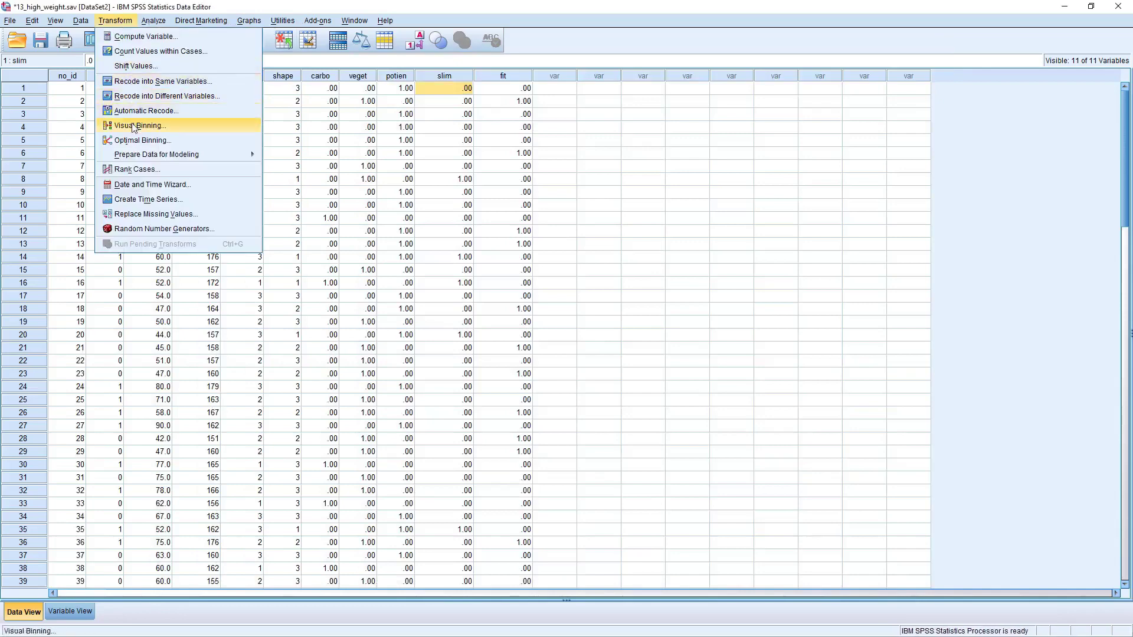
pyautogui.click(146, 99)
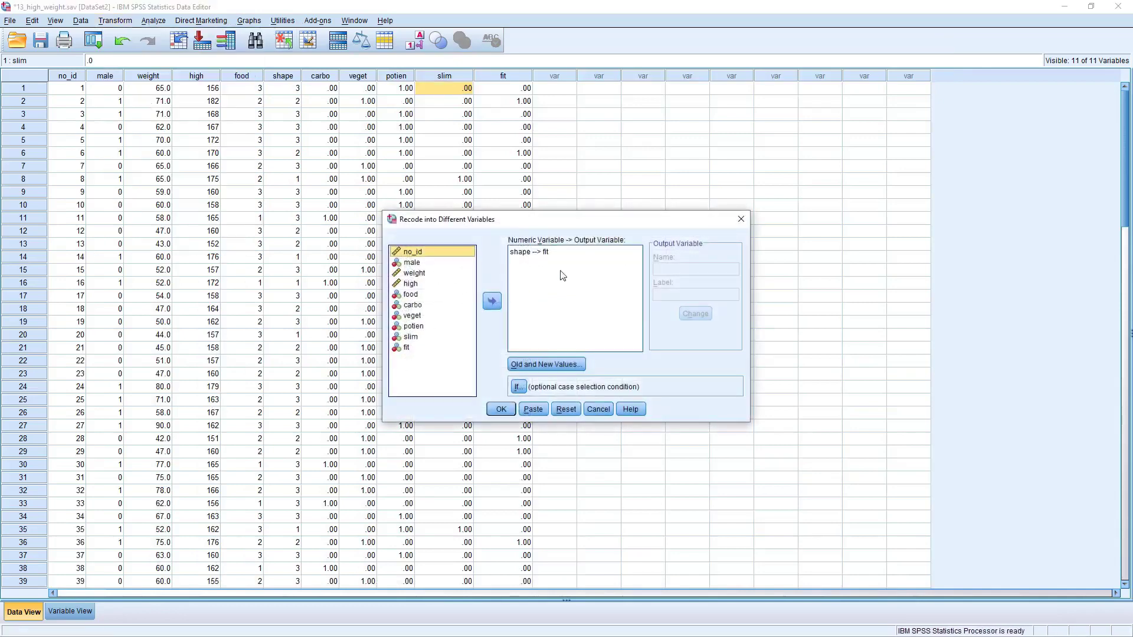
pyautogui.click(544, 254)
pyautogui.doubleClick(679, 272)
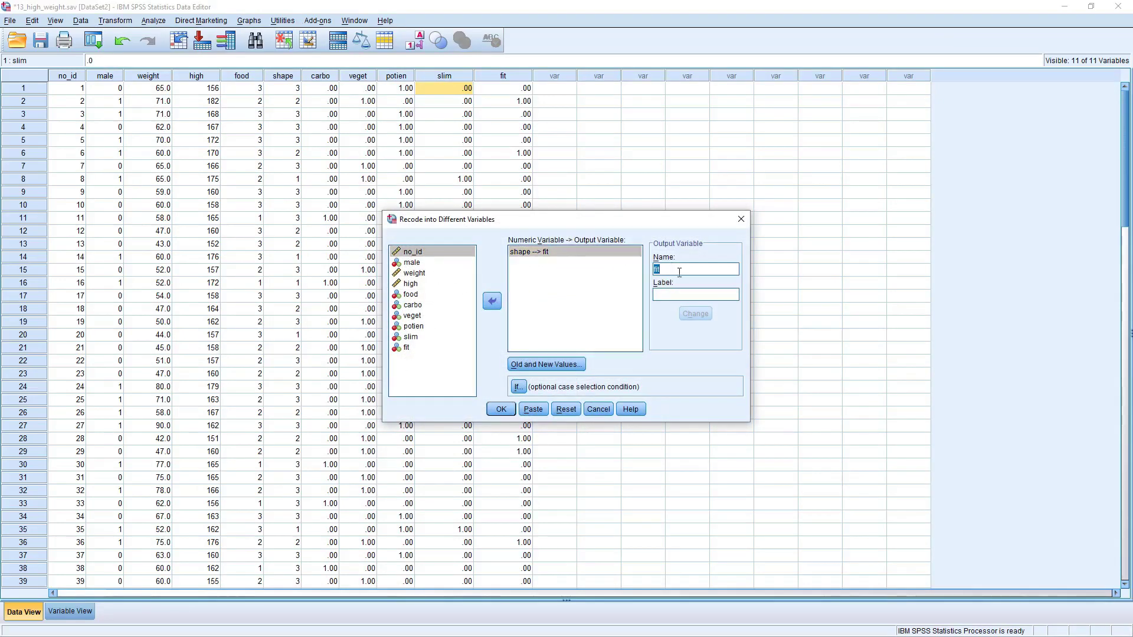
pyautogui.write('f')
pyautogui.click(702, 314)
# Change the recode rule so shape value 3 maps to 1, run the recode into fat, and return to the data.
pyautogui.click(553, 366)
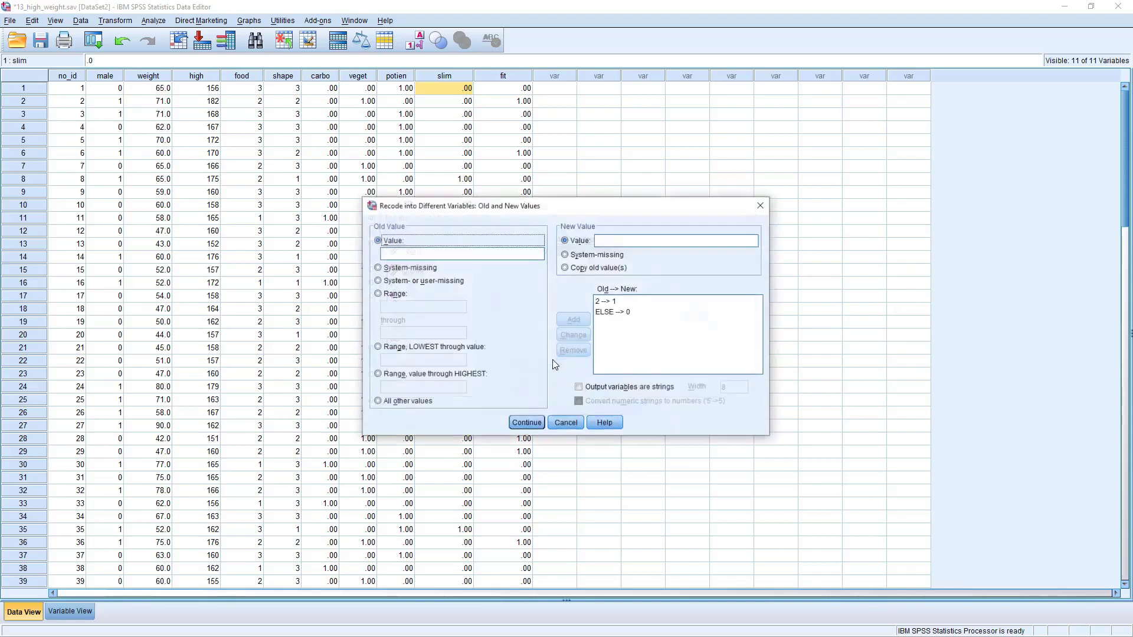
pyautogui.click(617, 302)
pyautogui.doubleClick(432, 254)
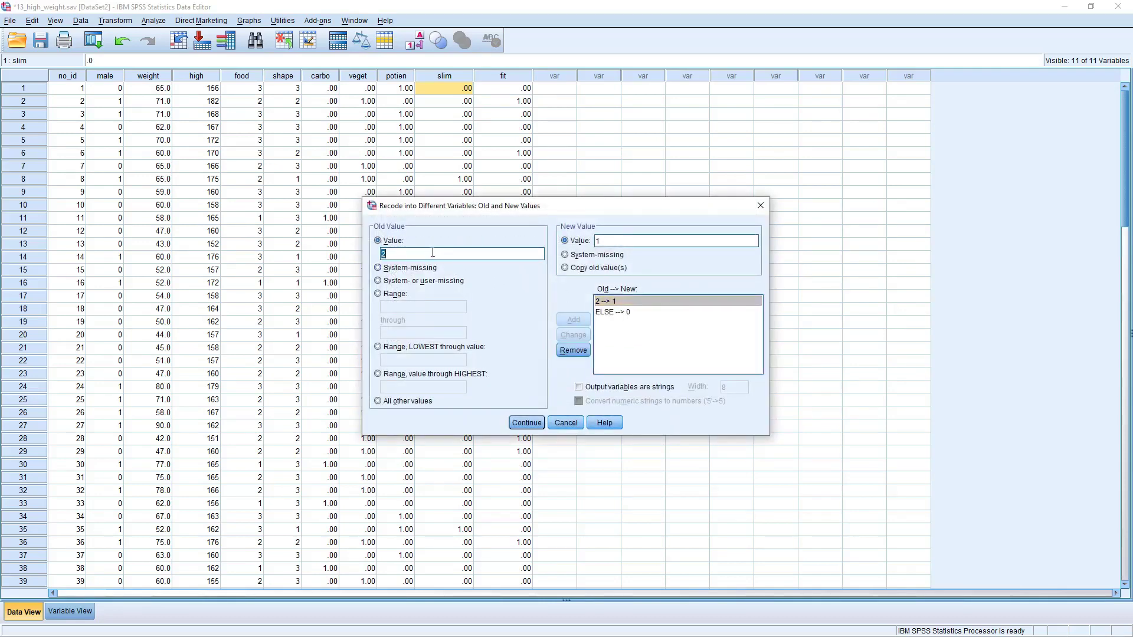
pyautogui.write('3')
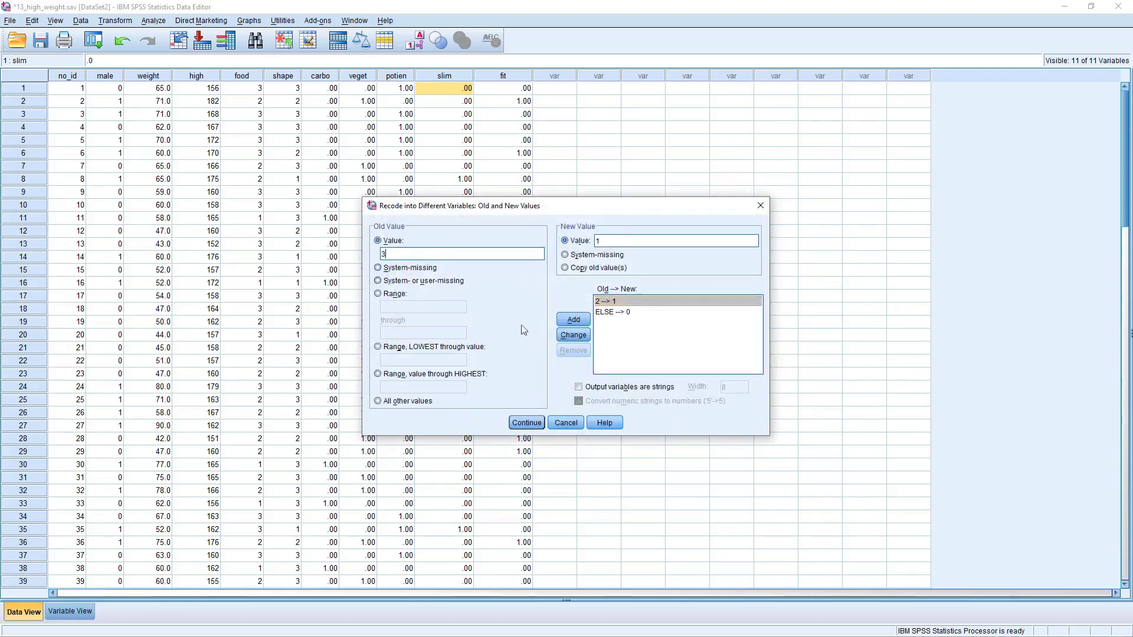
pyautogui.click(574, 335)
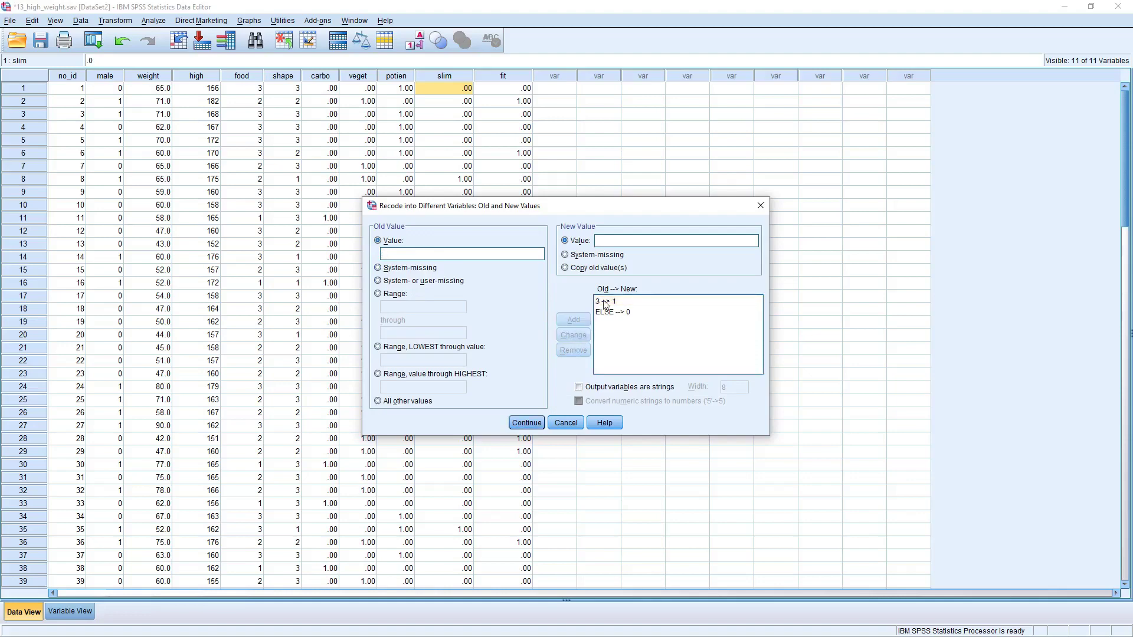
pyautogui.click(527, 423)
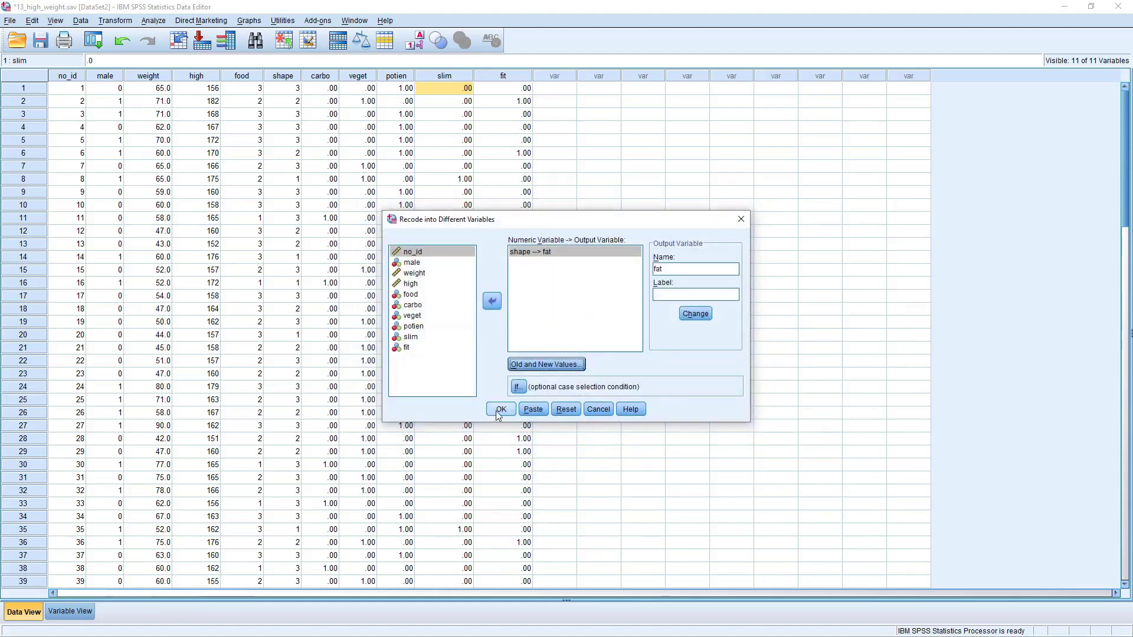
pyautogui.click(501, 410)
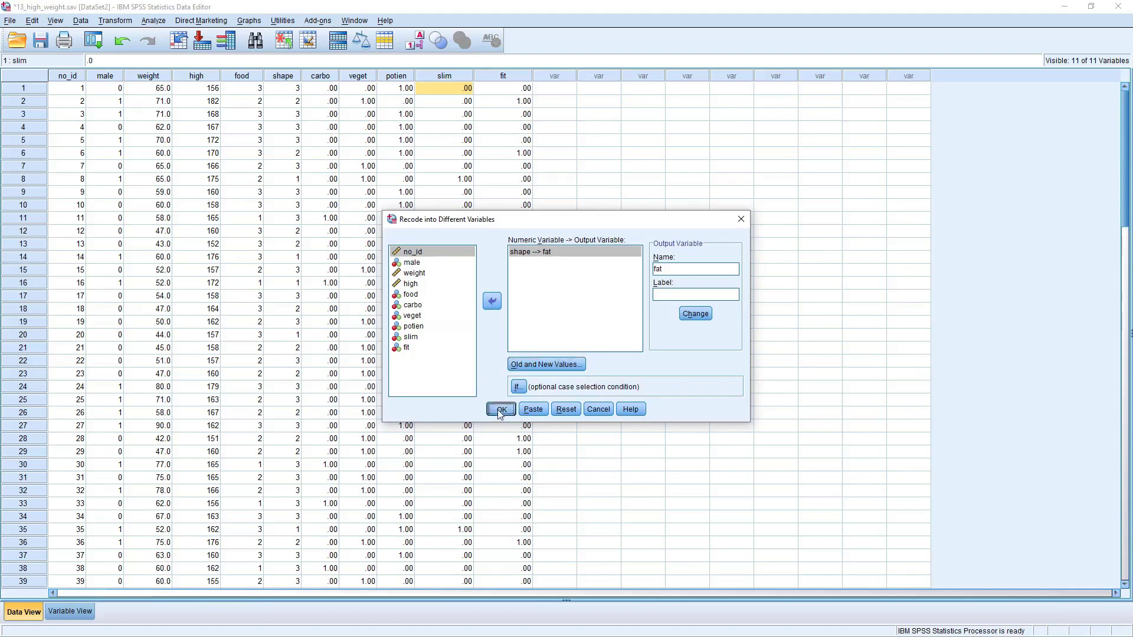
pyautogui.click(332, 9)
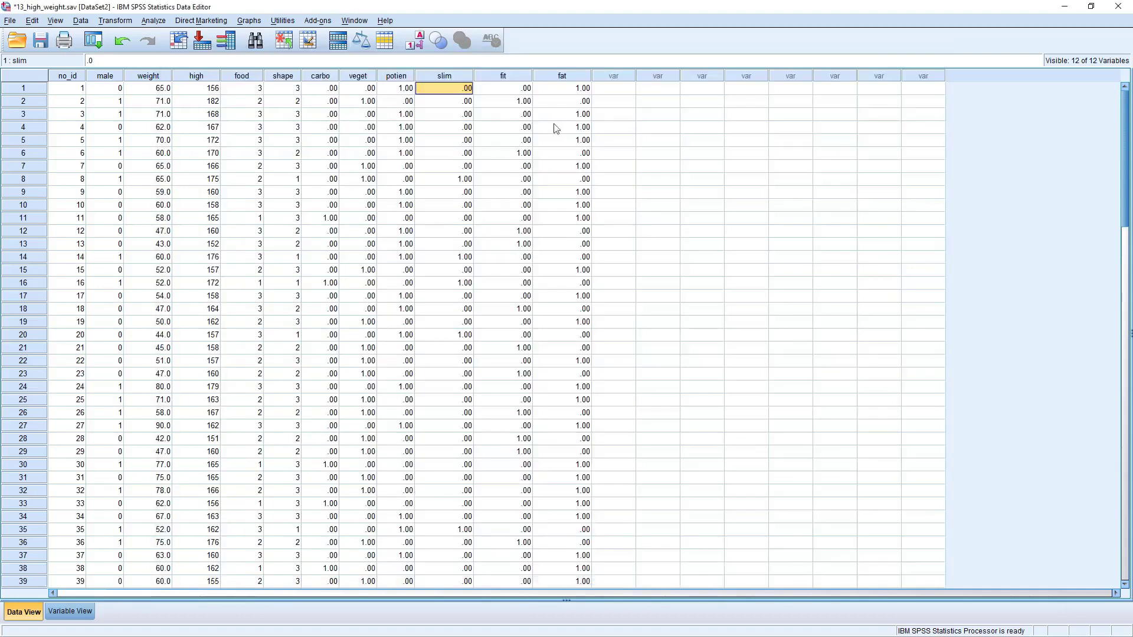
# Give all six dummy columns from carbo to fat the same narrow width.
pyautogui.moveTo(567, 76); pyautogui.dragTo(317, 79)
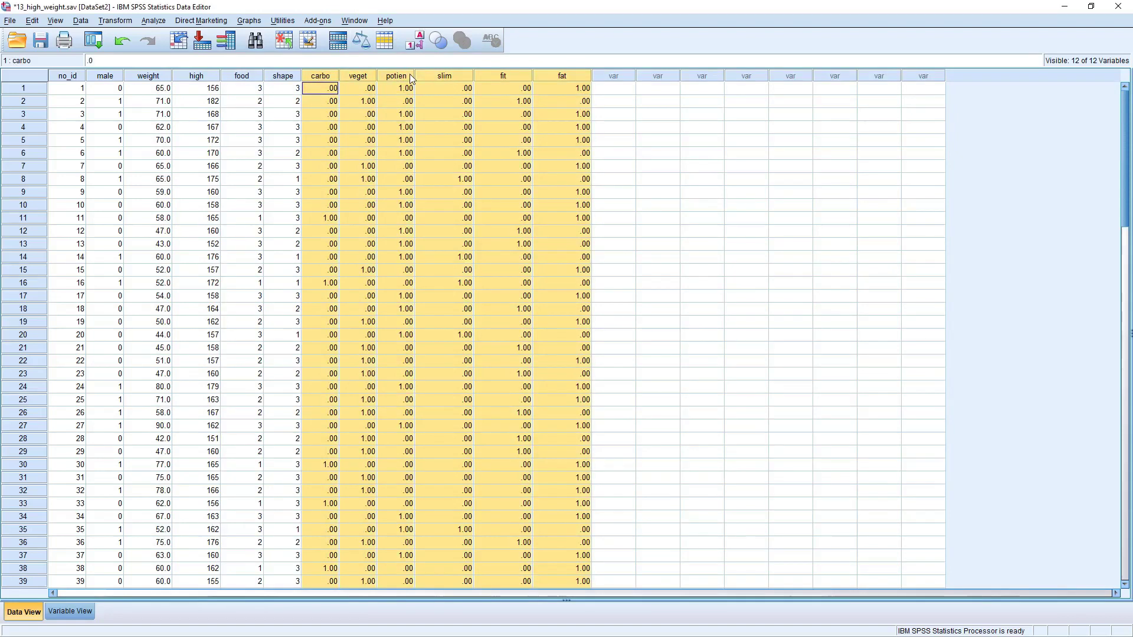
pyautogui.moveTo(414, 74); pyautogui.dragTo(416, 76)
pyautogui.click(543, 152)
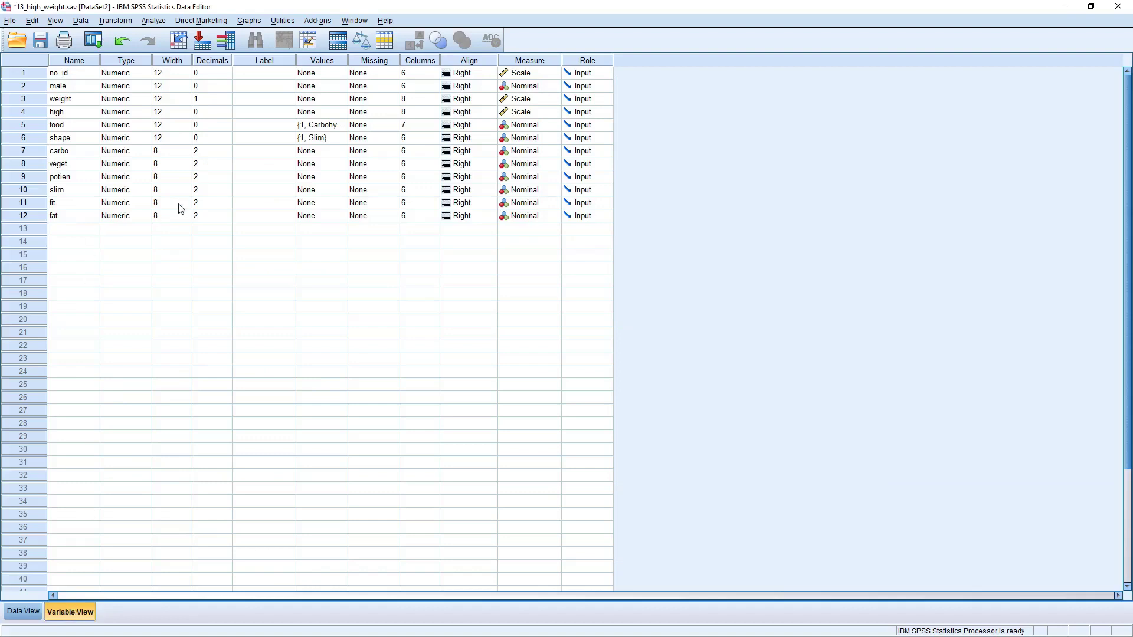
# Set the decimals of carbo, veget, potien, slim, fit and fat to 0 and return to the data values.
pyautogui.click(210, 150)
pyautogui.click(215, 138)
pyautogui.press('Return')
pyautogui.press('Return')
pyautogui.write('0')
pyautogui.press('Return')
pyautogui.write('0')
pyautogui.press('Return')
pyautogui.write('0')
pyautogui.press('Return')
pyautogui.press('0')
pyautogui.press('Return')
pyautogui.press('Up')
pyautogui.press('Up')
pyautogui.press('Up')
pyautogui.press('Up')
pyautogui.click(28, 614)
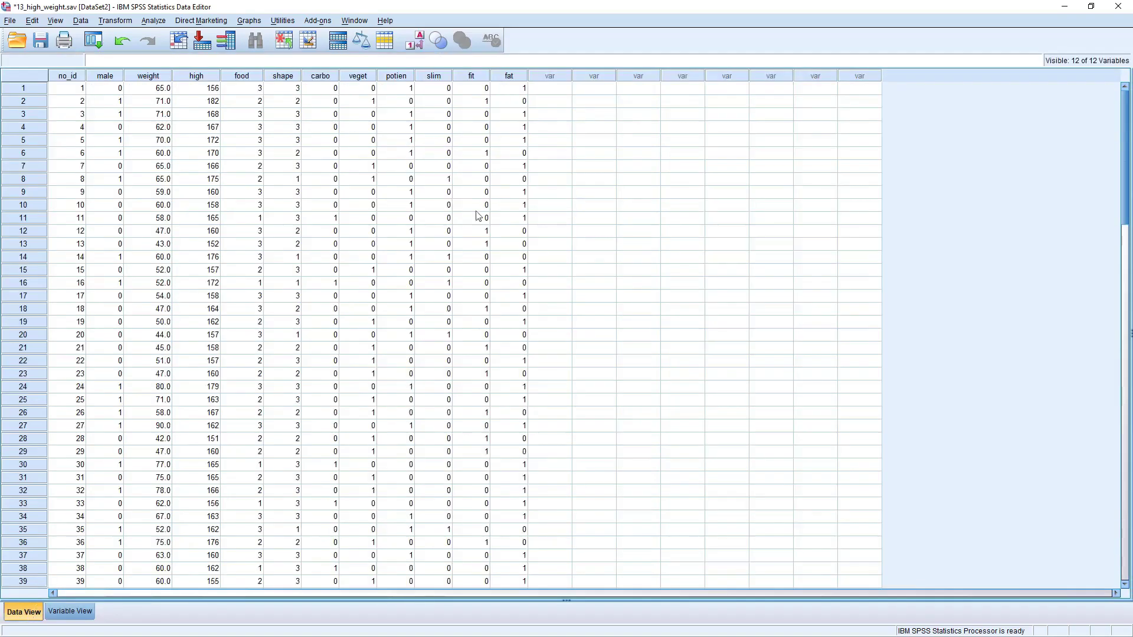
# Compare the food and shape codes of the first case with its dummy variable values.
pyautogui.moveTo(509, 77); pyautogui.dragTo(273, 88)
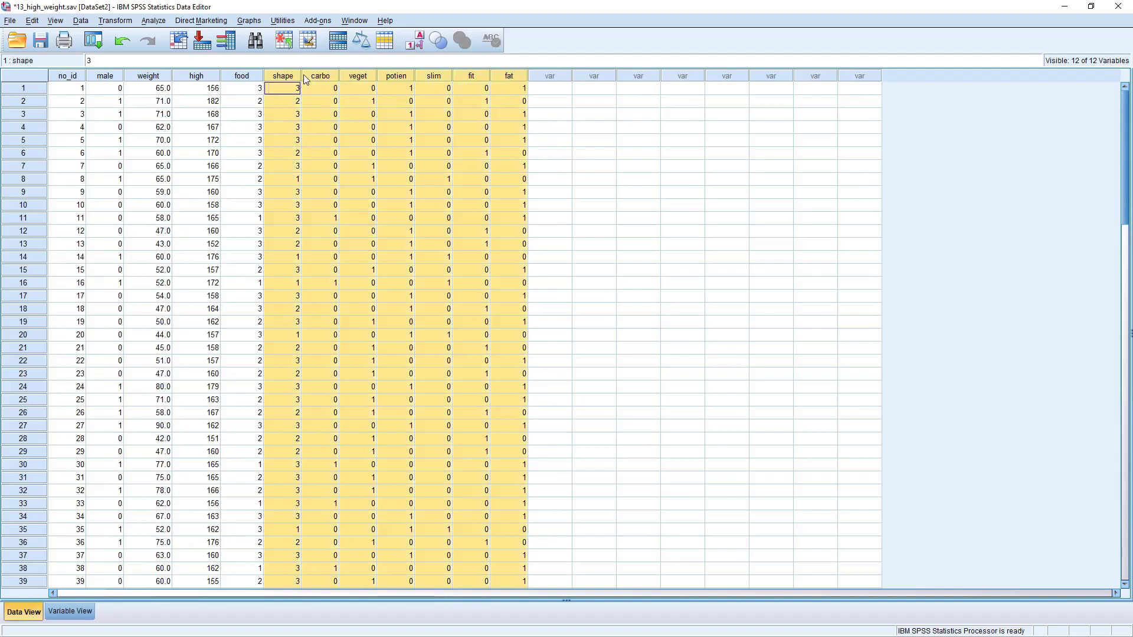
pyautogui.click(543, 102)
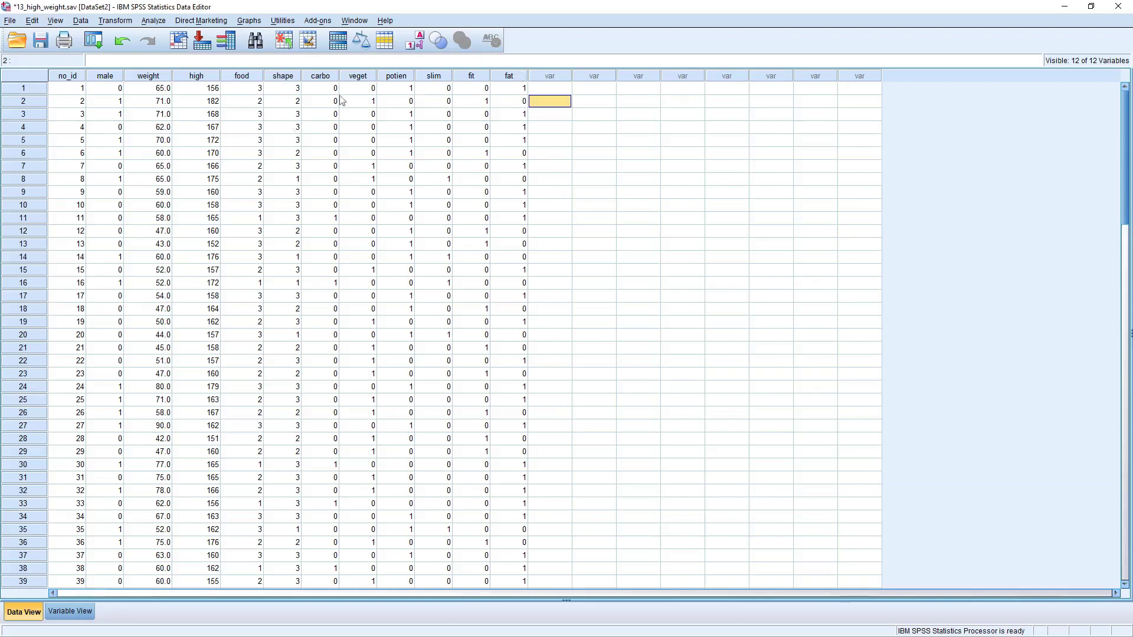
pyautogui.click(283, 88)
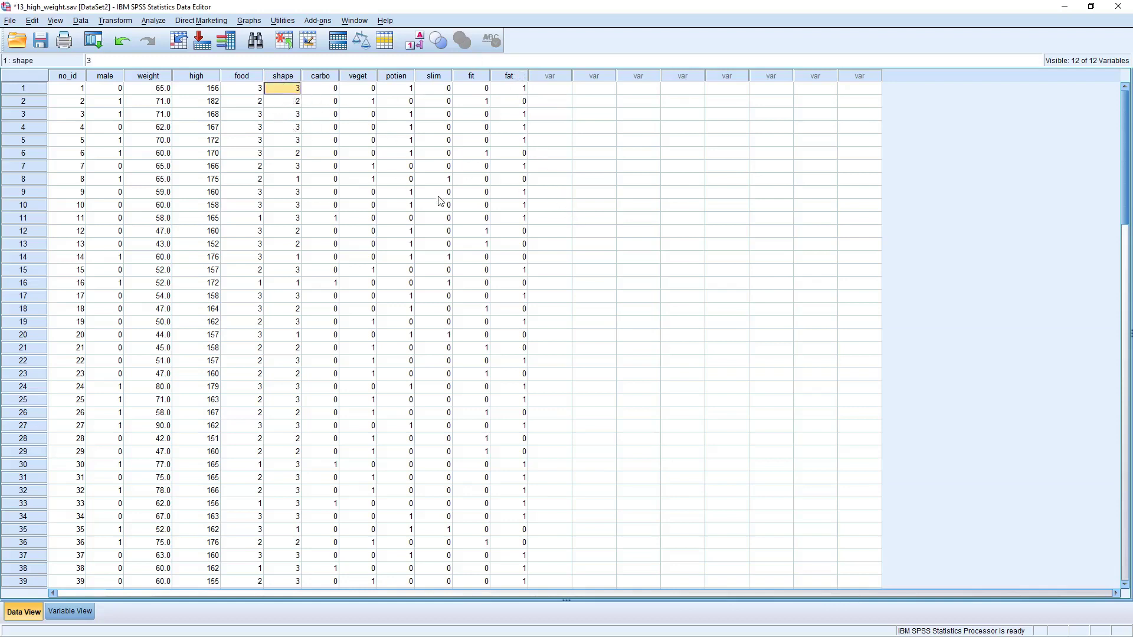
pyautogui.press('Left')
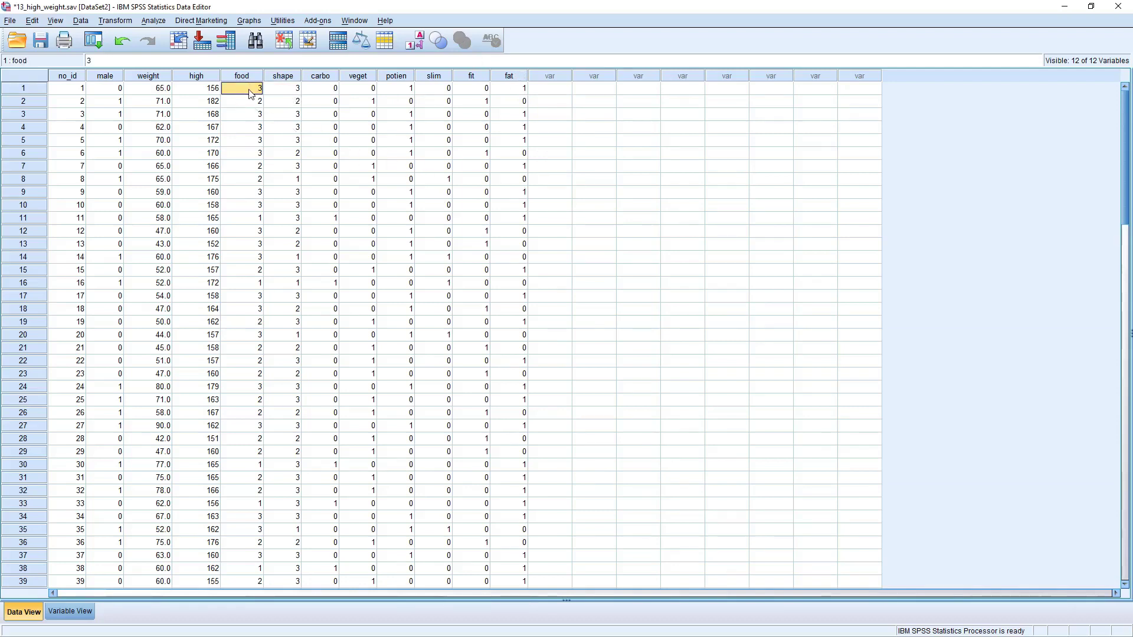
pyautogui.click(409, 90)
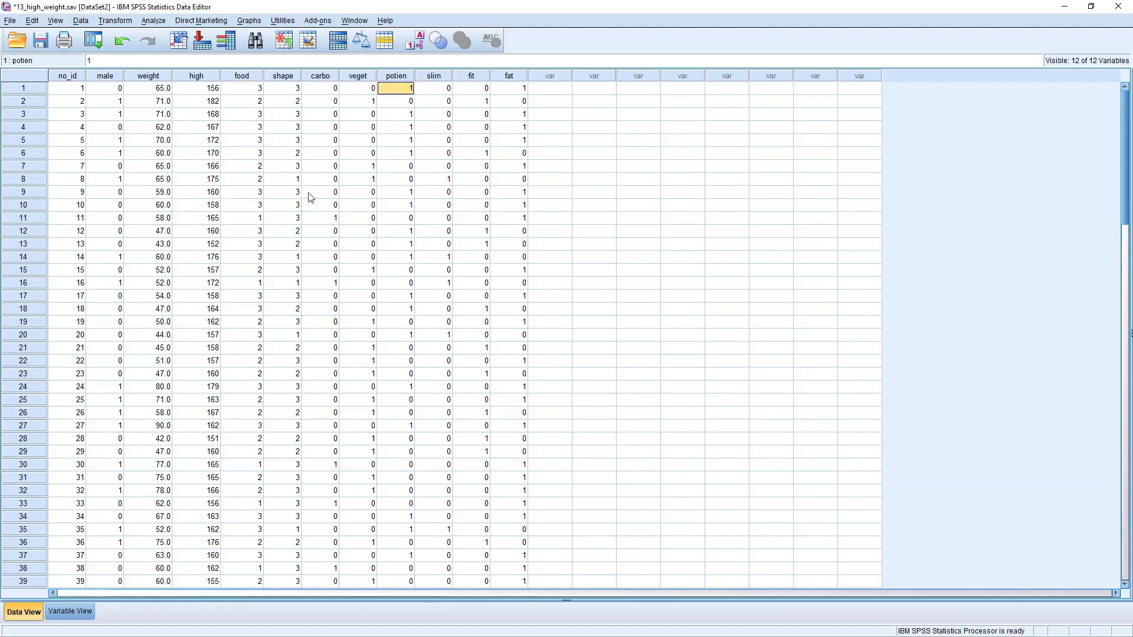
# Compare the food code of the second case with its carbo, veget and potien dummy values.
pyautogui.press('Left')
pyautogui.press('Left')
pyautogui.press('Left')
pyautogui.press('Left')
pyautogui.press('Down')
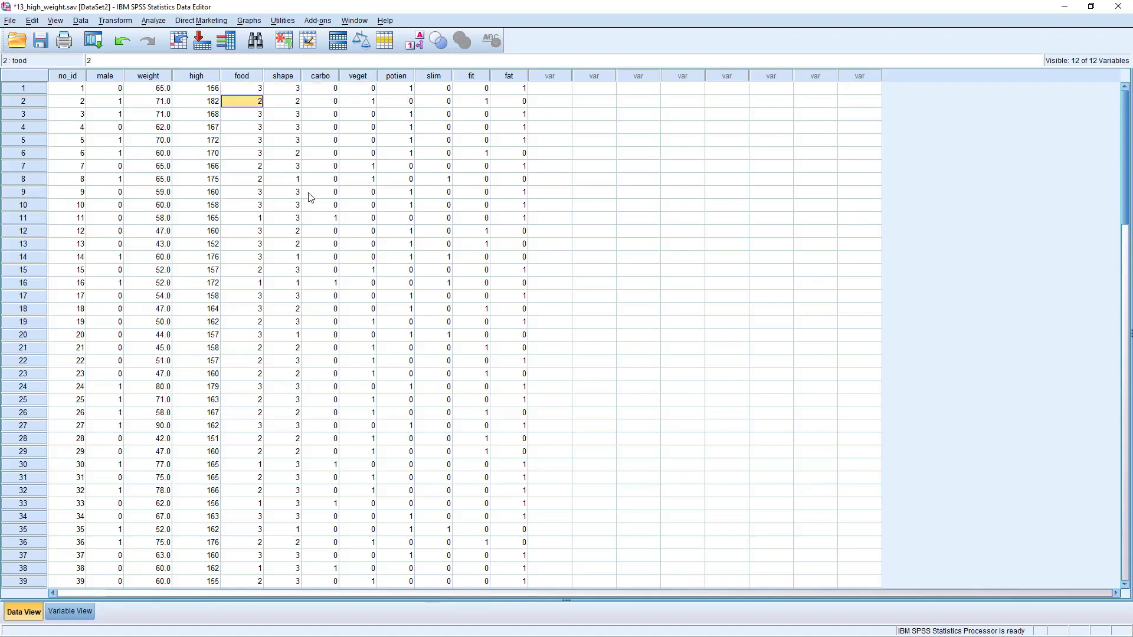
pyautogui.press('Right')
pyautogui.press('Right')
pyautogui.press('Right')
pyautogui.press('Right')
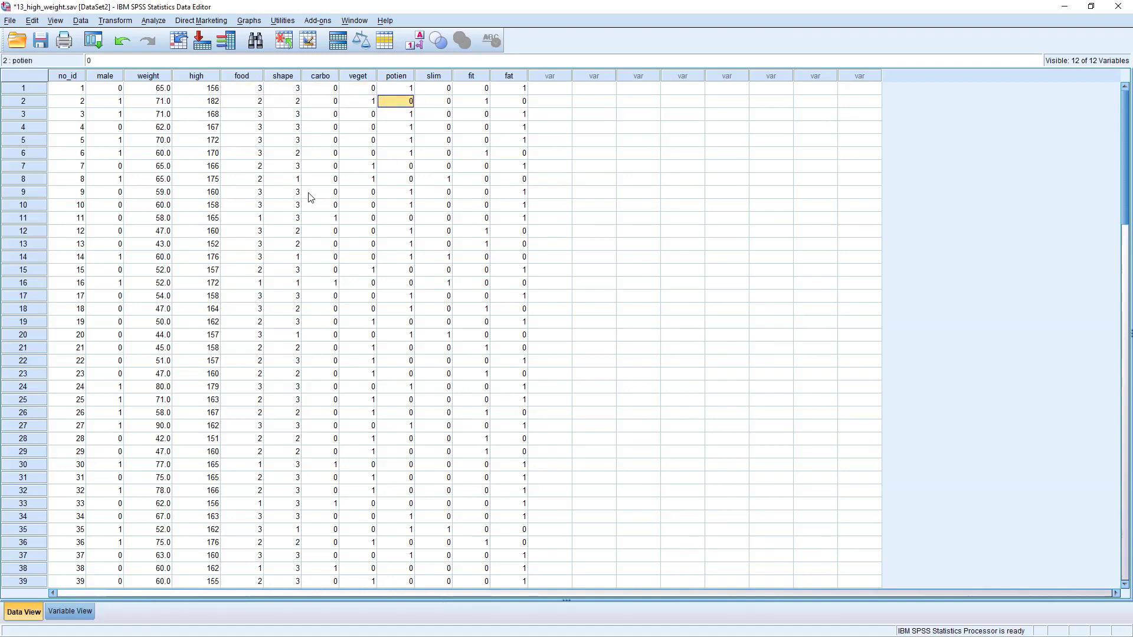
pyautogui.press('Left')
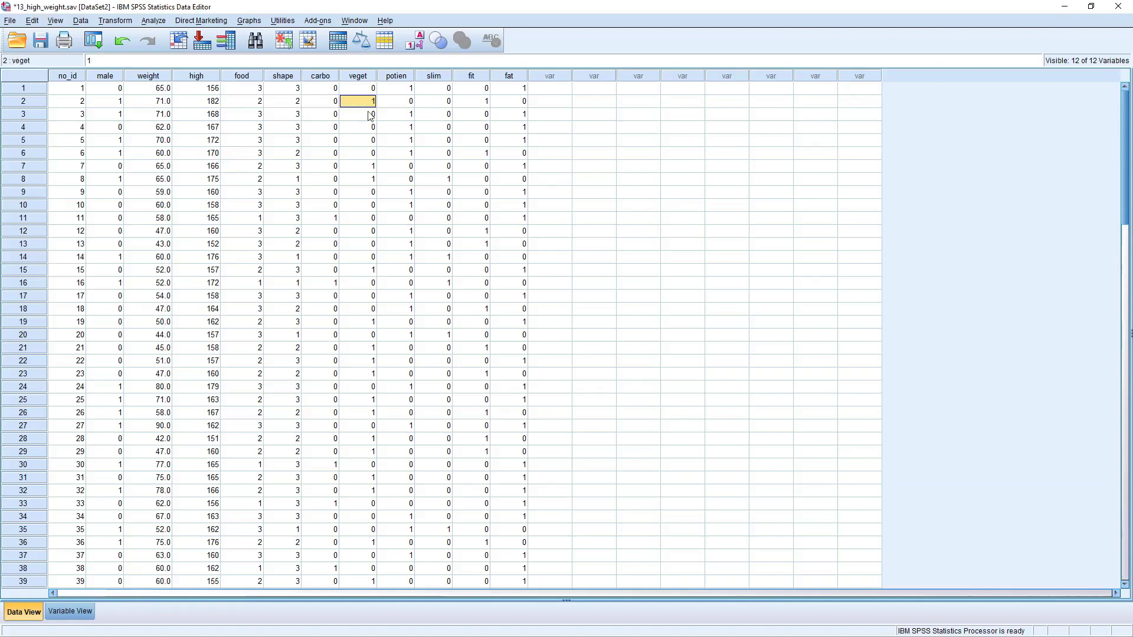
# Find the first case coded 1 in food and check its carbo, veget and potien values.
pyautogui.click(248, 90)
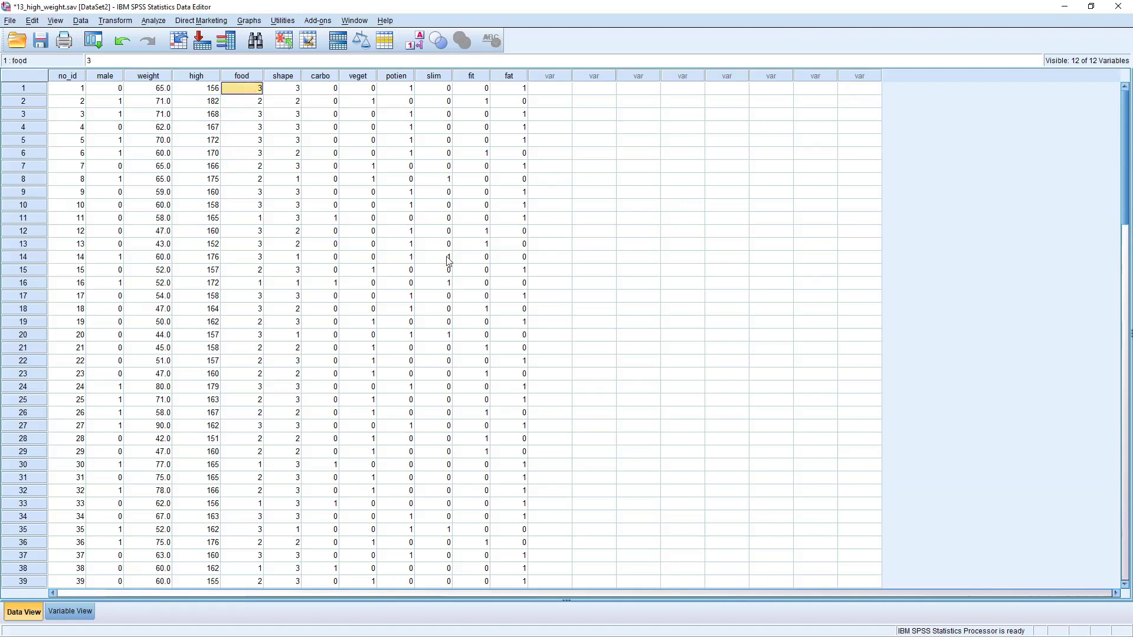
pyautogui.press('Down')
pyautogui.press('Down')
pyautogui.press('Down')
pyautogui.press('Down')
pyautogui.press('Down')
pyautogui.press('Down')
pyautogui.press('Down')
pyautogui.press('Down')
pyautogui.press('Down')
pyautogui.press('Down')
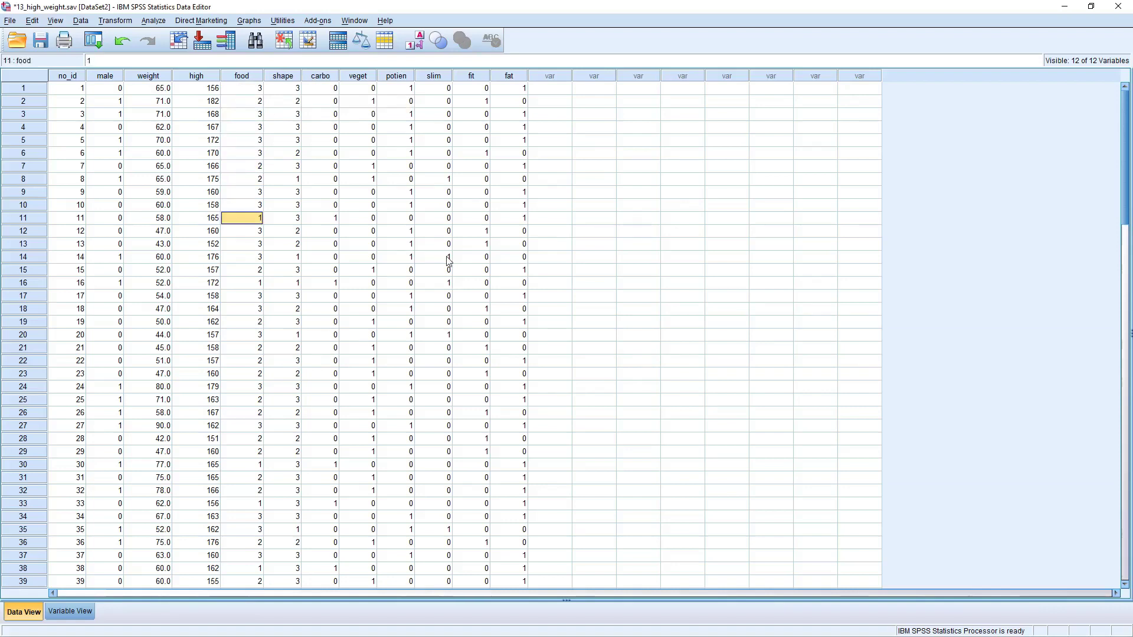
pyautogui.press('Right')
pyautogui.press('Right')
pyautogui.press('Right')
pyautogui.press('Left')
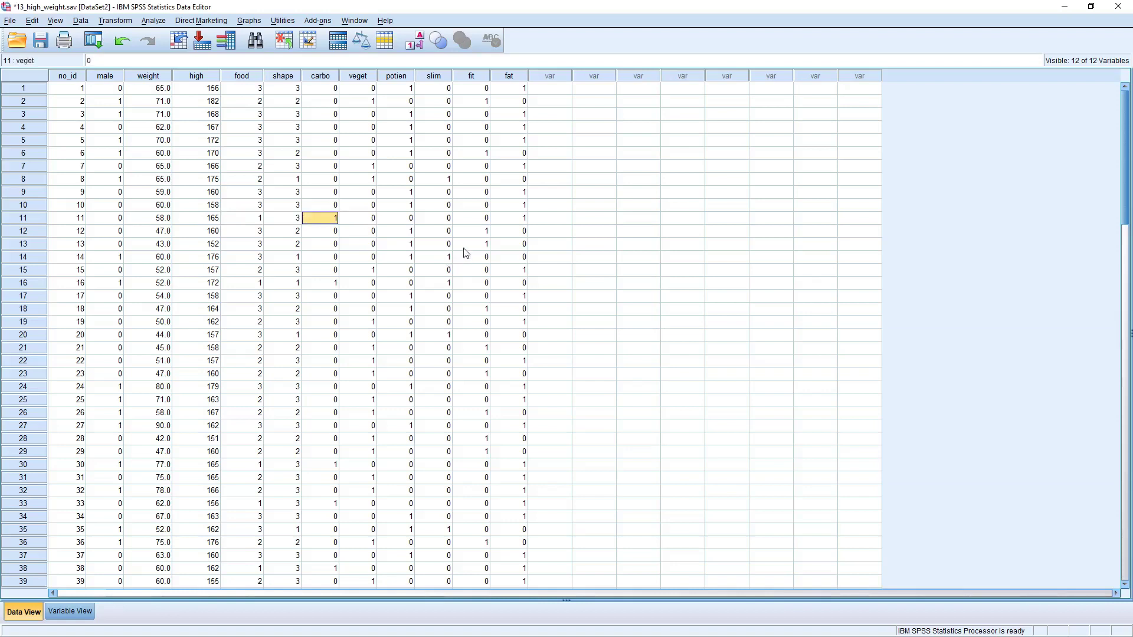
pyautogui.press('Right')
pyautogui.press('Right')
pyautogui.press('Right')
pyautogui.press('Left')
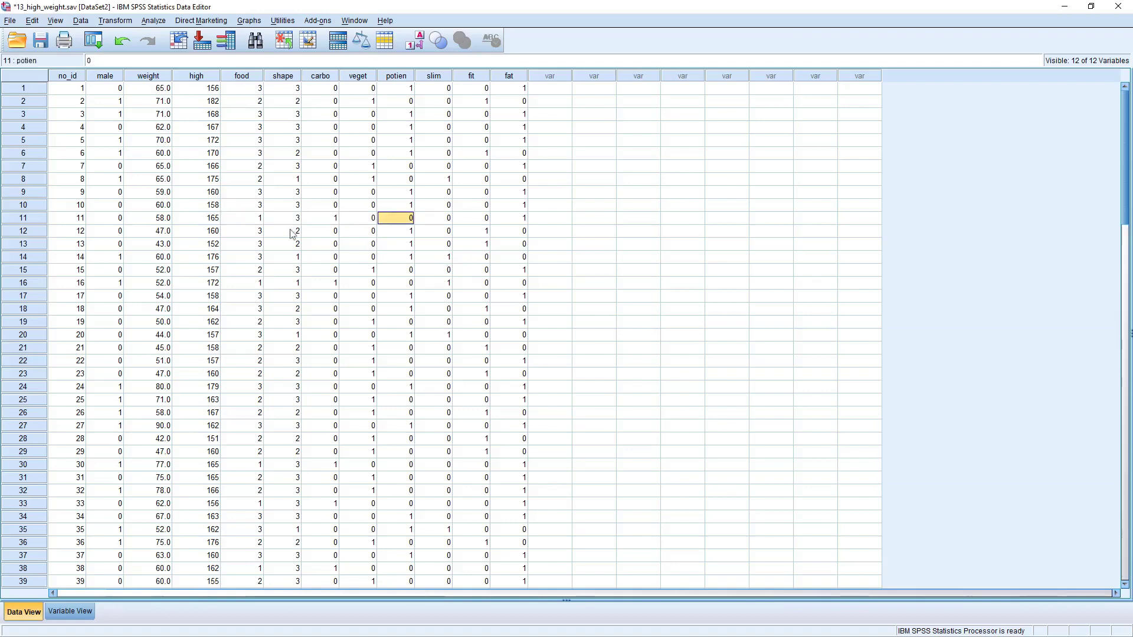
# Check the shape code of the first case against its slim, fit and fat dummy values.
pyautogui.click(289, 88)
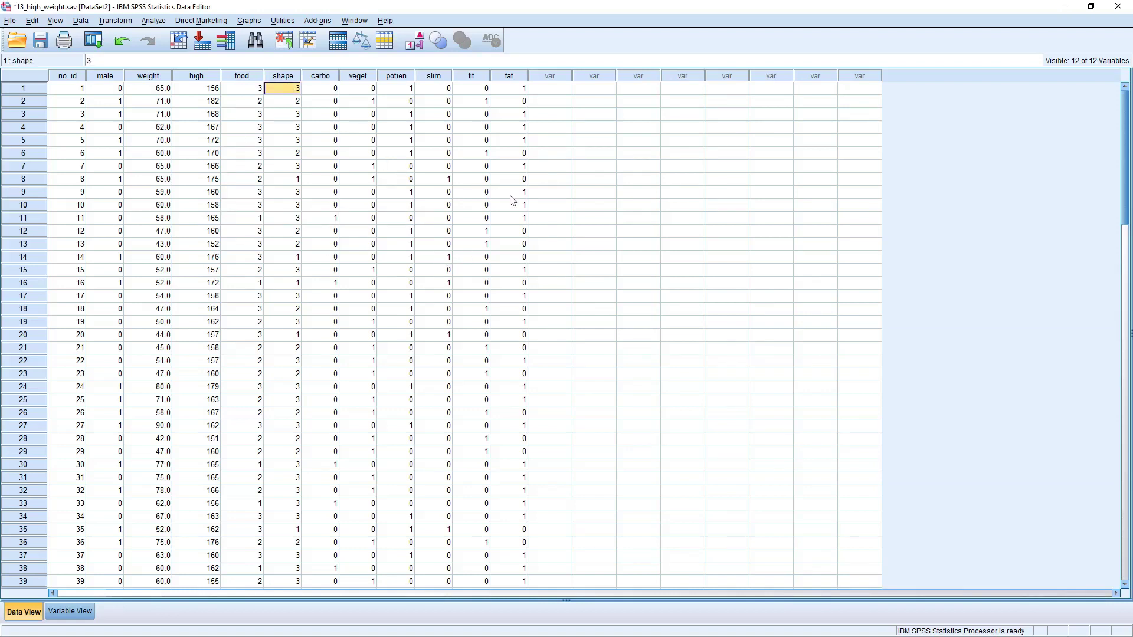
pyautogui.press('Right')
pyautogui.press('Right')
pyautogui.press('Right')
pyautogui.press('Right')
pyautogui.press('Right')
pyautogui.press('Right')
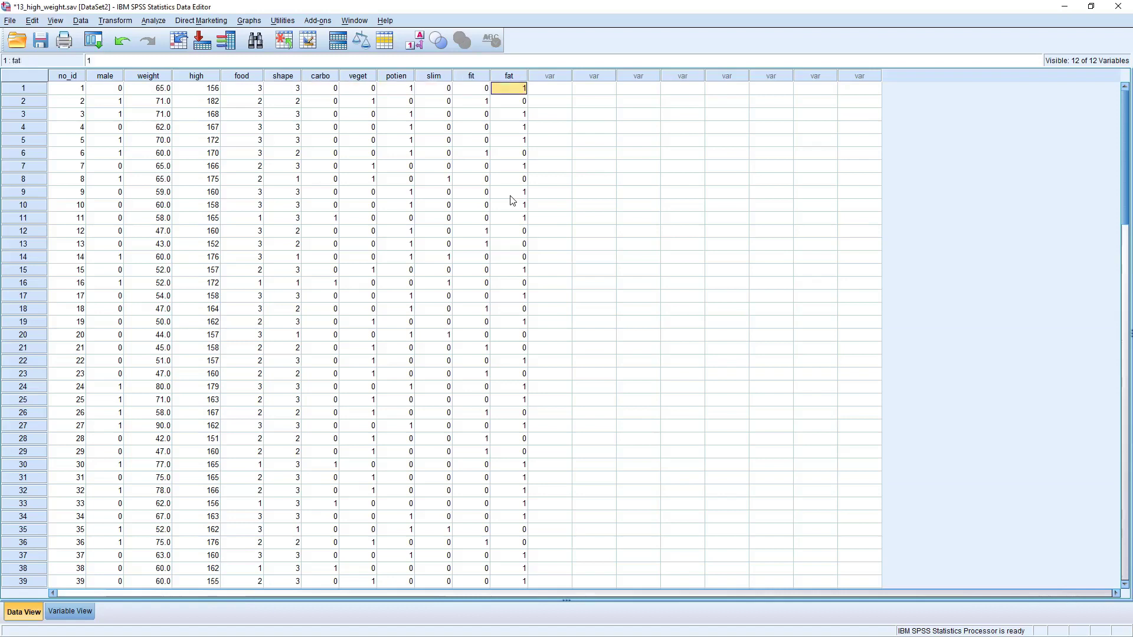
pyautogui.press('Left')
pyautogui.press('Left')
pyautogui.press('Left')
pyautogui.press('Left')
pyautogui.press('Left')
pyautogui.press('Left')
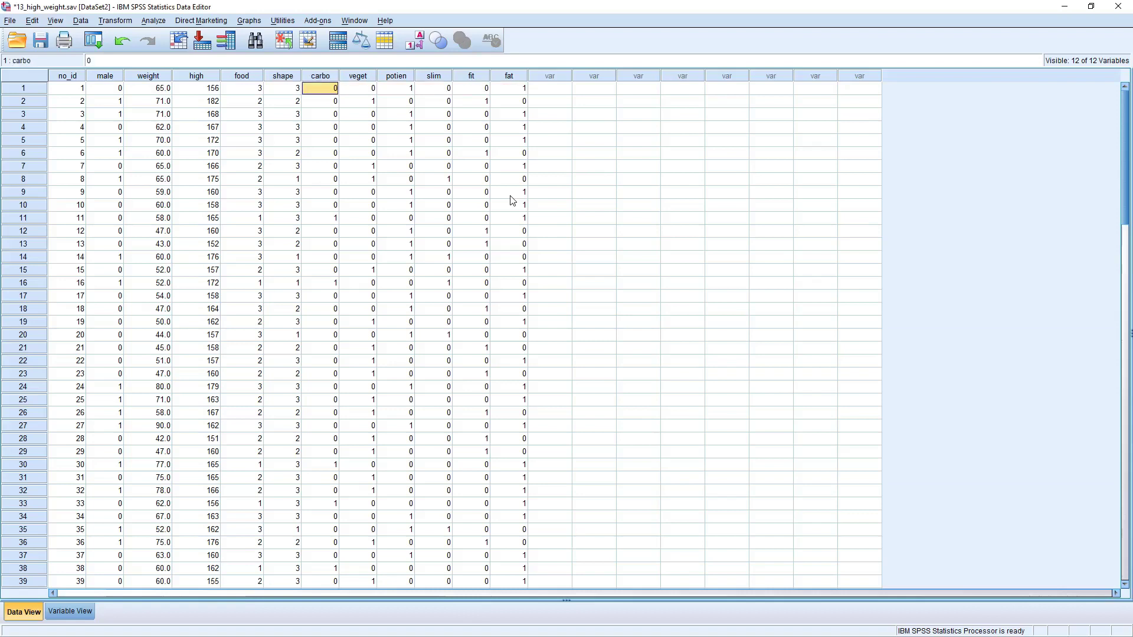
# Check the shape code of the second case against its slim, fit and fat values.
pyautogui.press('Down')
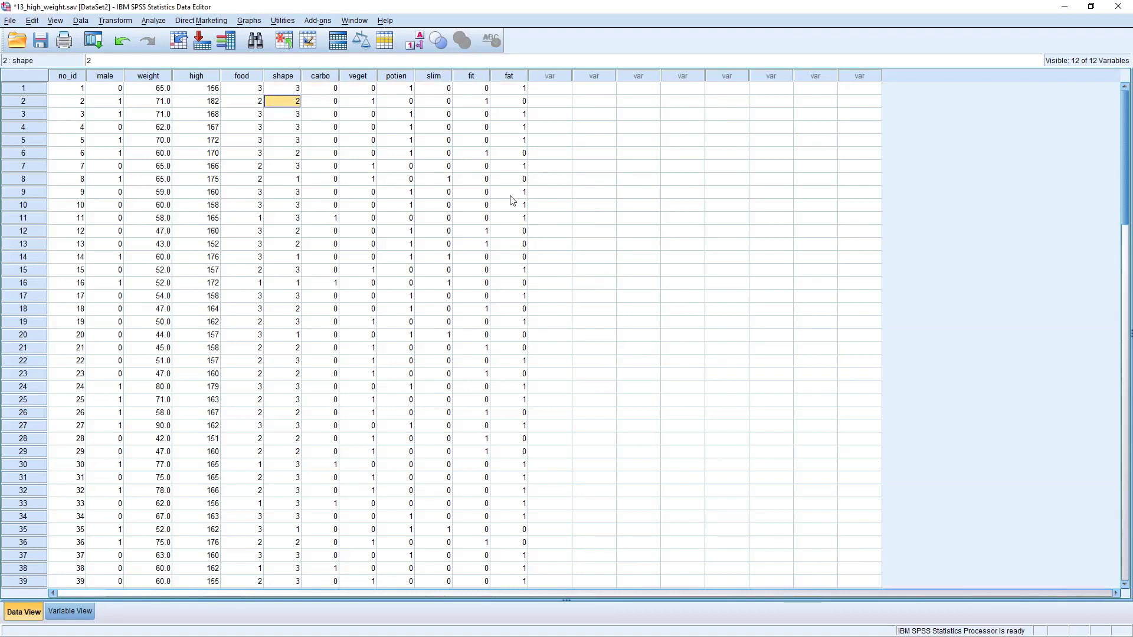
pyautogui.press('Right')
pyautogui.press('Right')
pyautogui.press('Right')
pyautogui.press('Right')
pyautogui.press('Right')
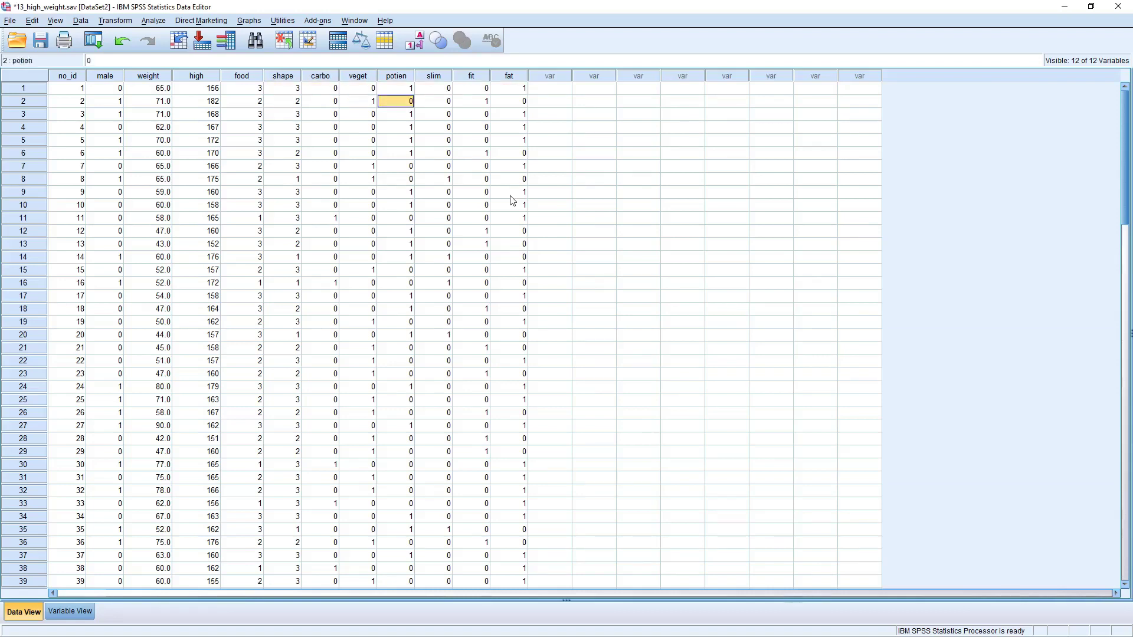
pyautogui.press('Left')
pyautogui.press('Left')
pyautogui.press('Left')
pyautogui.press('Left')
pyautogui.press('Left')
pyautogui.press('Left')
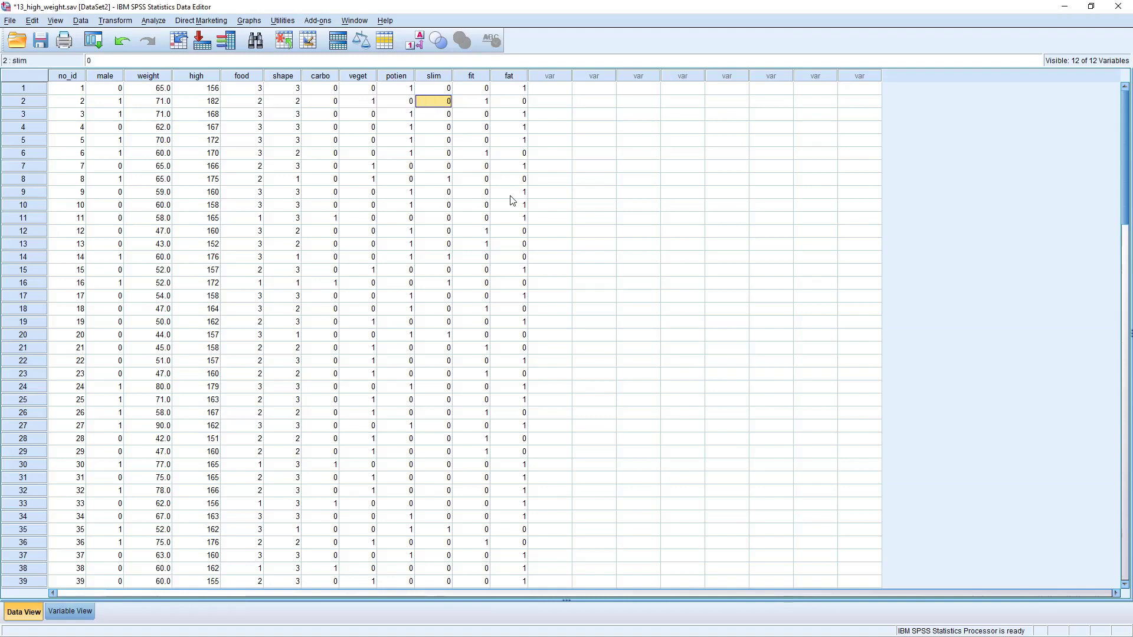
pyautogui.press('Right')
# Find the first case coded 1 in shape and check its slim, fit and fat values.
pyautogui.press('Down')
pyautogui.press('Down')
pyautogui.press('Down')
pyautogui.press('Down')
pyautogui.press('Down')
pyautogui.press('Down')
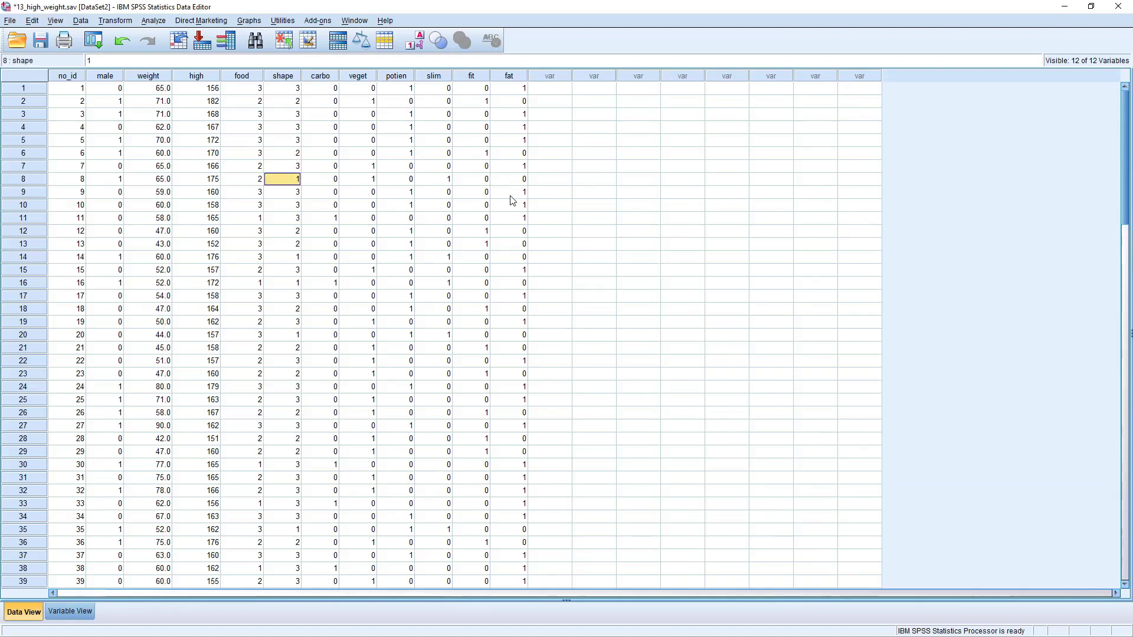
pyautogui.press('Right')
pyautogui.press('Right')
pyautogui.press('Right')
pyautogui.press('Right')
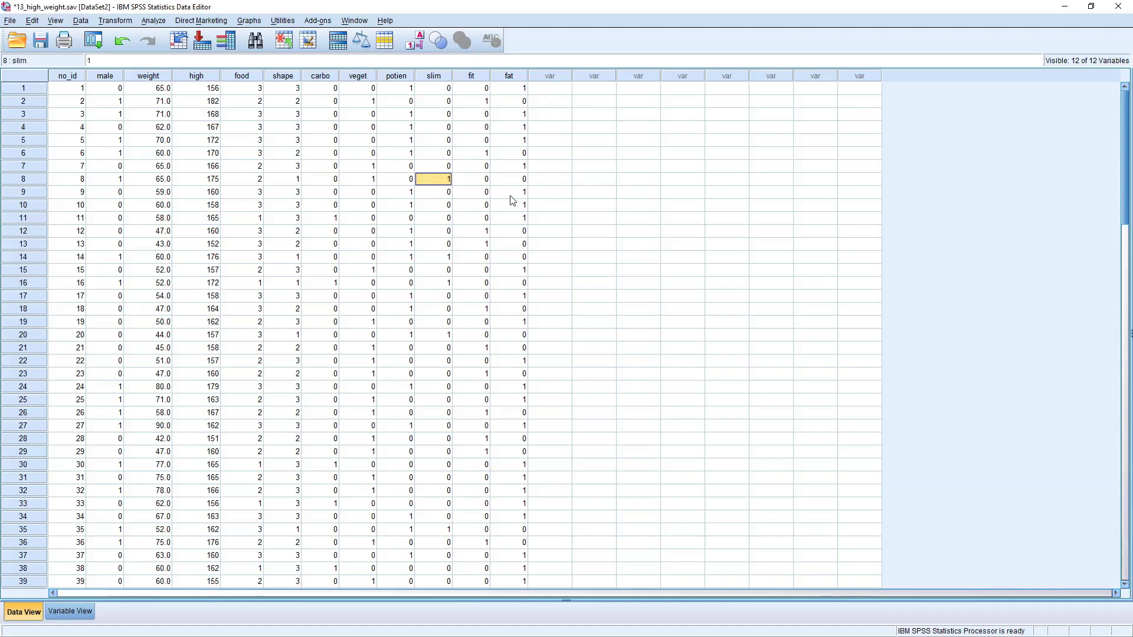
pyautogui.press('Right')
pyautogui.press('Right')
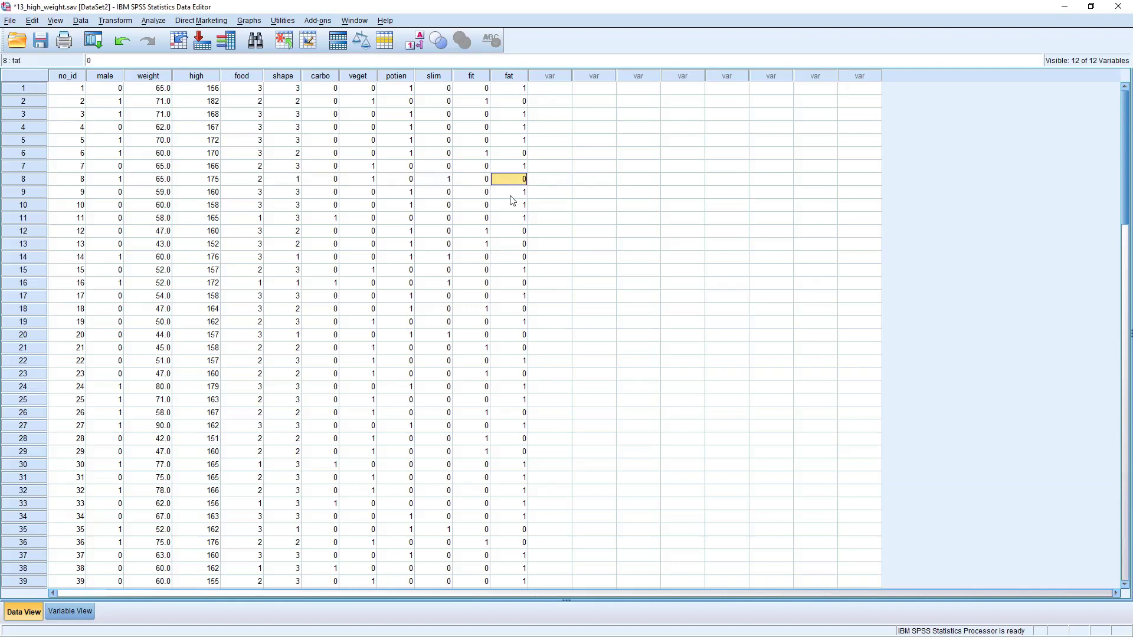
# Narrow the columns from shape through fat together to one equal, slightly smaller width.
pyautogui.click(577, 166)
pyautogui.click(563, 105)
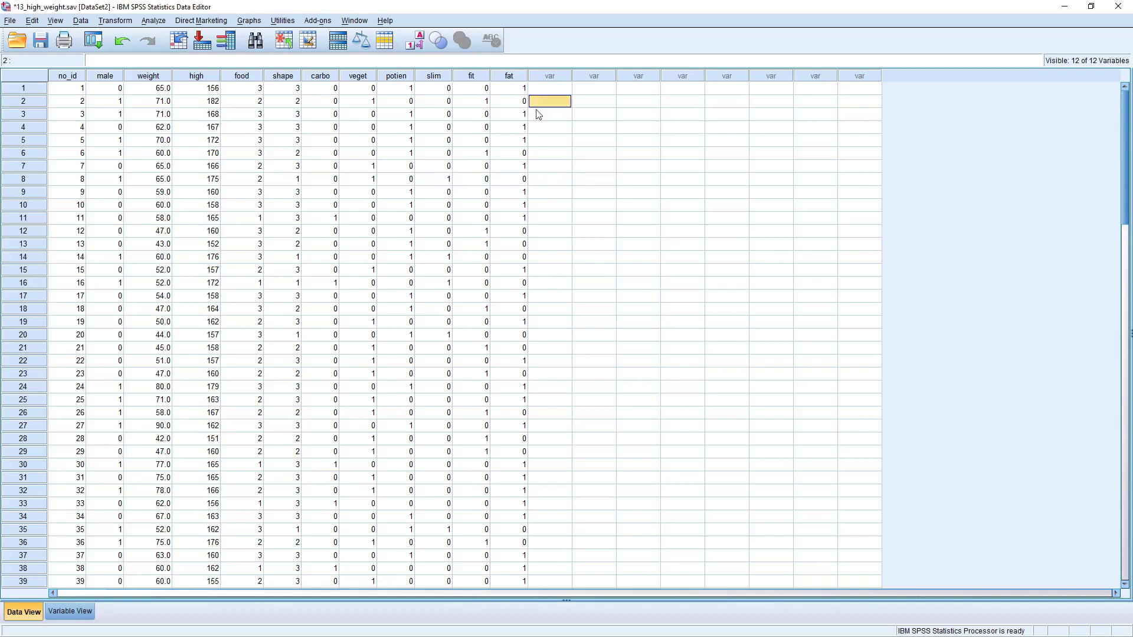
pyautogui.moveTo(270, 74); pyautogui.dragTo(511, 82)
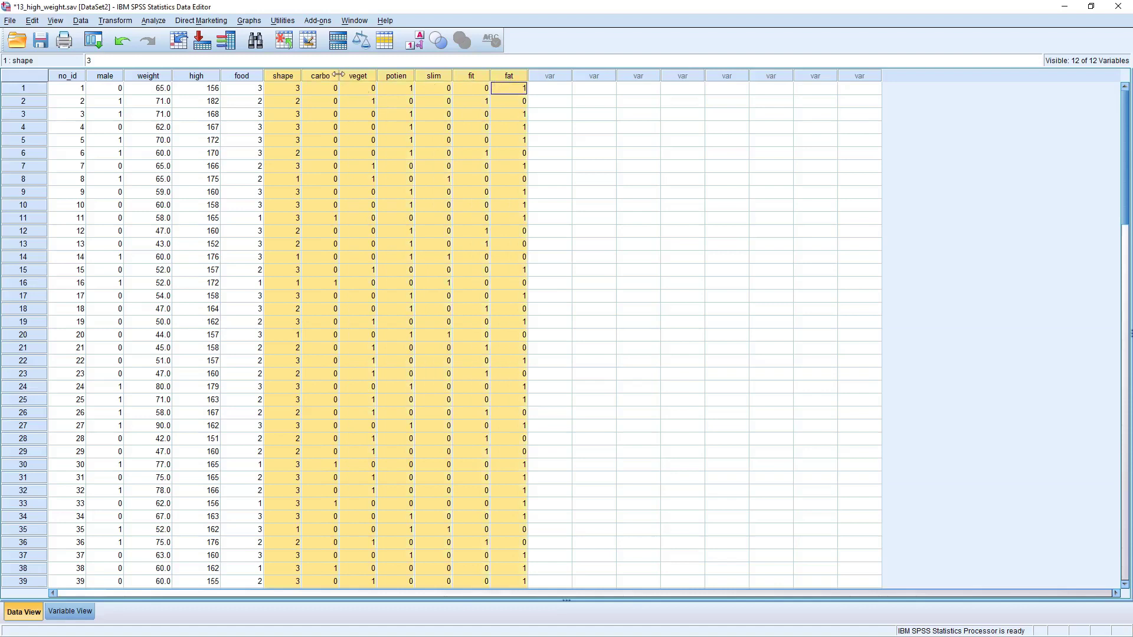
pyautogui.moveTo(338, 75); pyautogui.dragTo(334, 75)
pyautogui.click(515, 154)
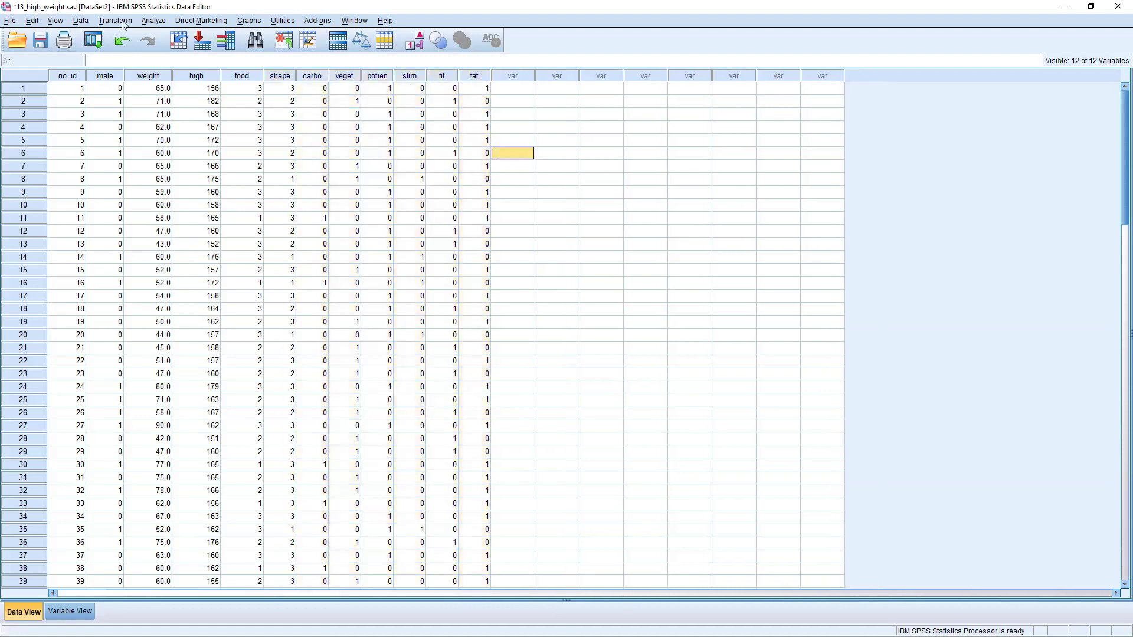
# Reopen the linear regression setup for weight and remove food and shape from the independent variables.
pyautogui.click(153, 20)
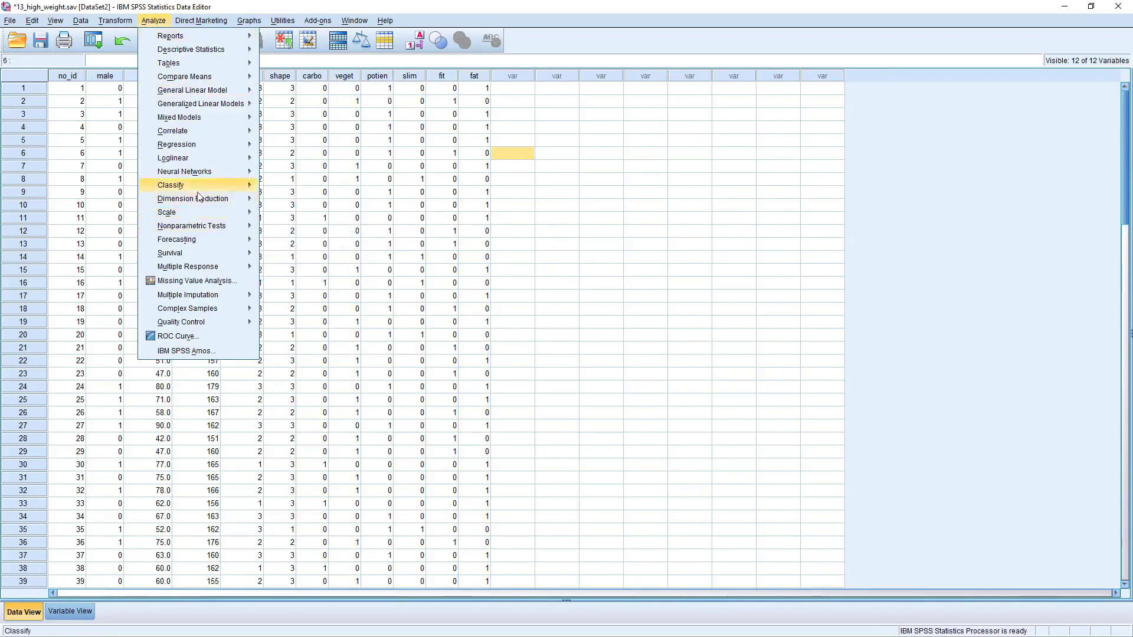
pyautogui.moveTo(207, 144)
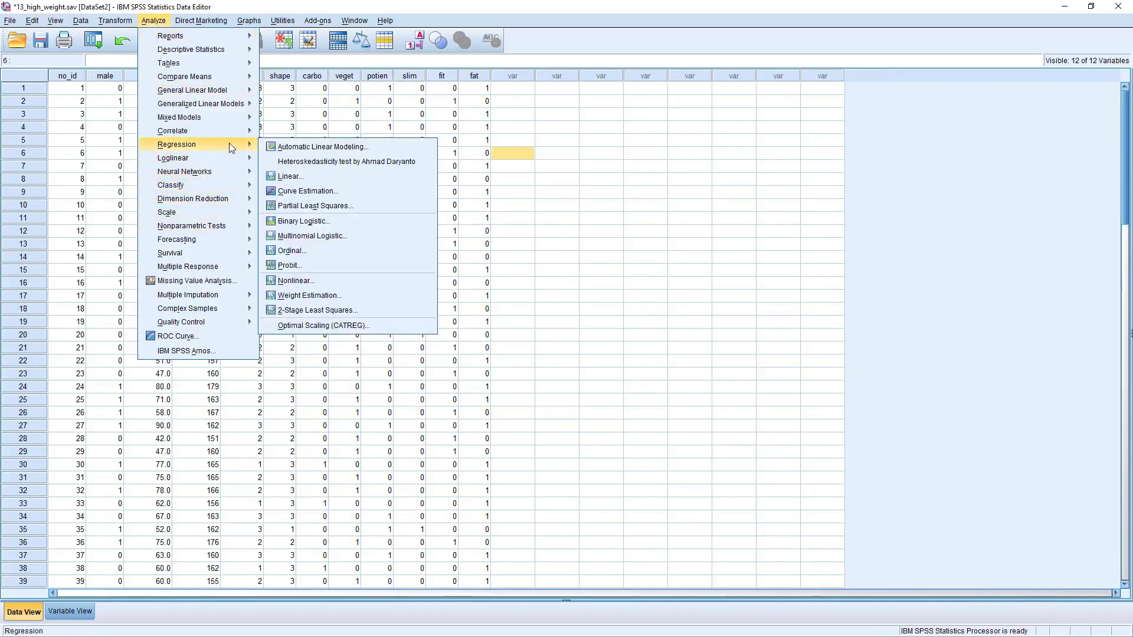
pyautogui.click(289, 176)
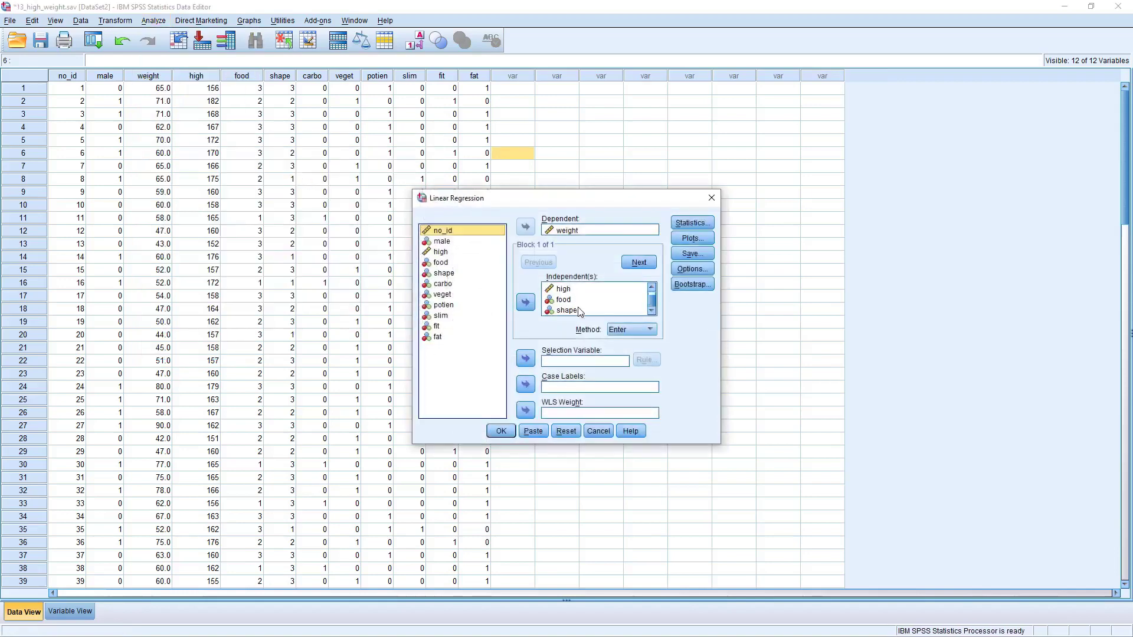
pyautogui.click(564, 309)
pyautogui.doubleClick(564, 309)
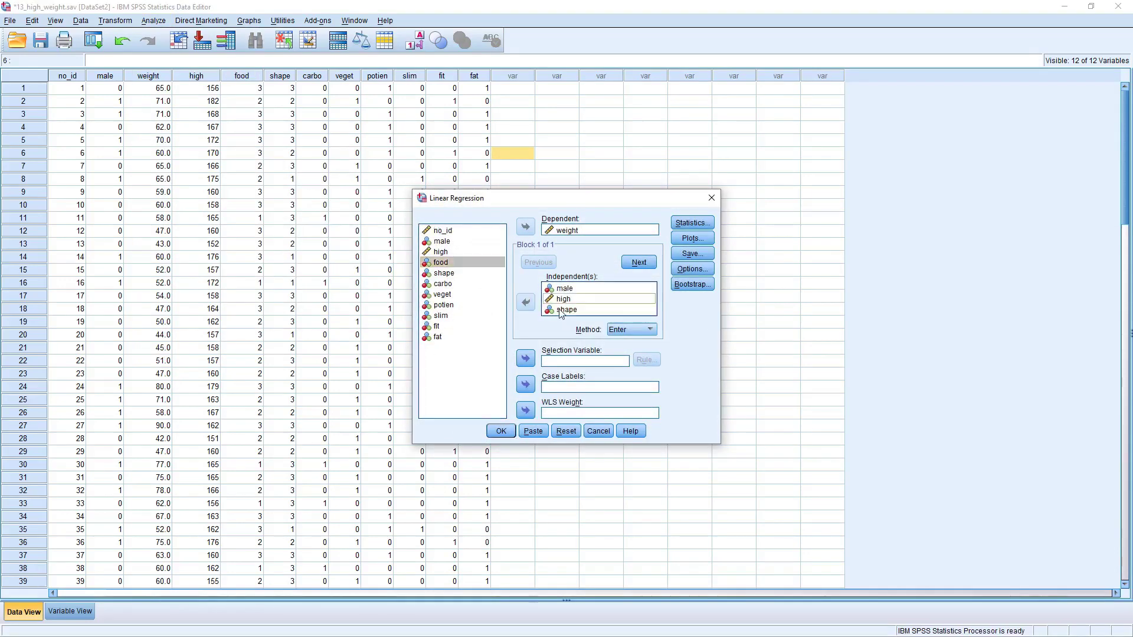
pyautogui.click(561, 311)
pyautogui.doubleClick(561, 311)
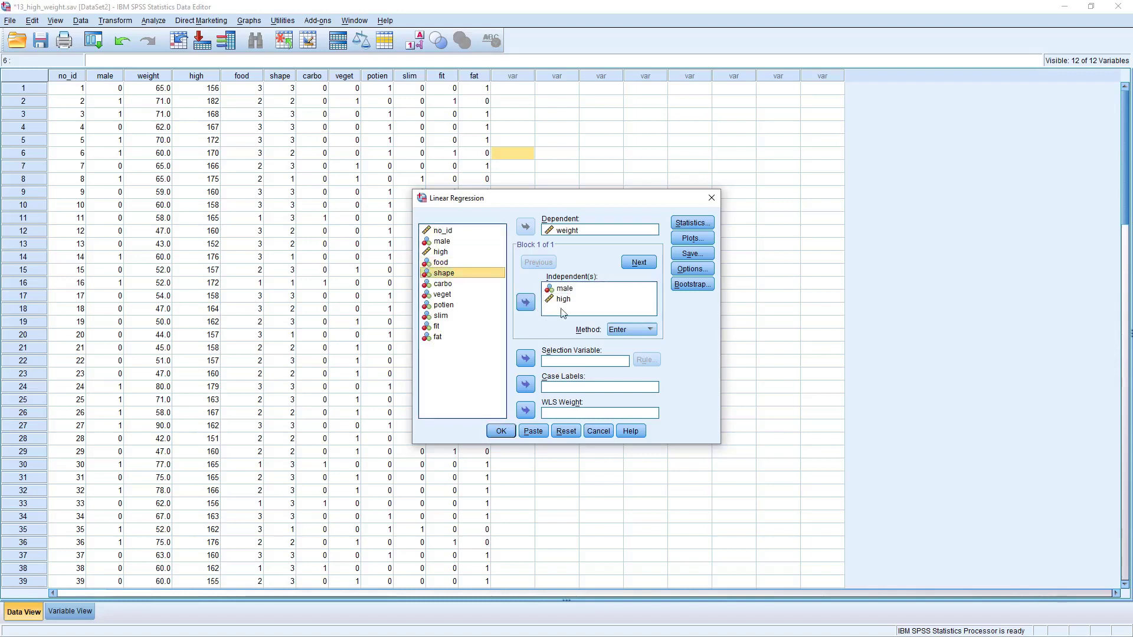
# Add the food dummies carbo and veget to the independent variables, leaving potien out.
pyautogui.click(442, 284)
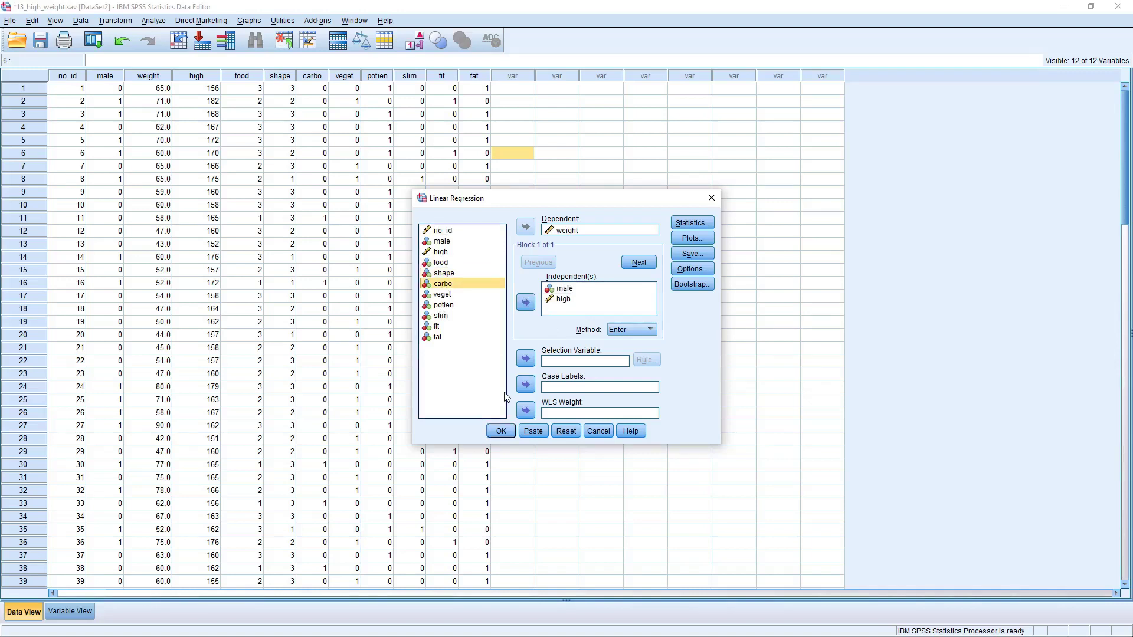
pyautogui.hotkey('shift', 'Down')
pyautogui.hotkey('shift', 'Down')
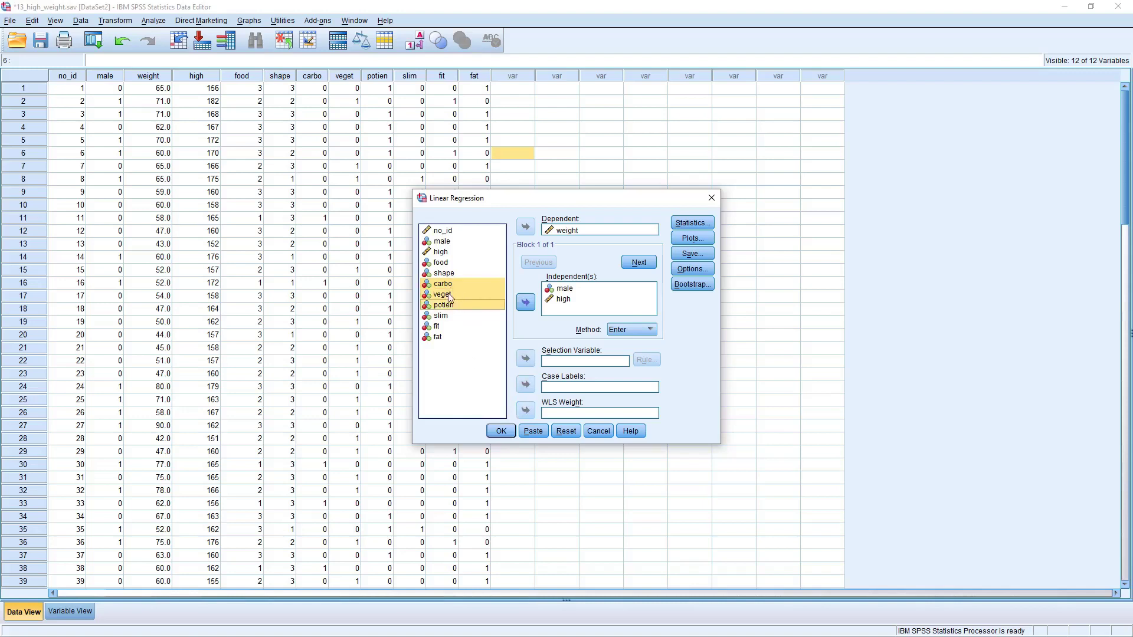
pyautogui.moveTo(450, 296); pyautogui.dragTo(442, 311)
pyautogui.hotkey('ctrl', 'Up')
pyautogui.hotkey('ctrl', 'Up')
pyautogui.keyDown('shift'); pyautogui.click(456, 305); pyautogui.keyUp('shift')
pyautogui.click(450, 287)
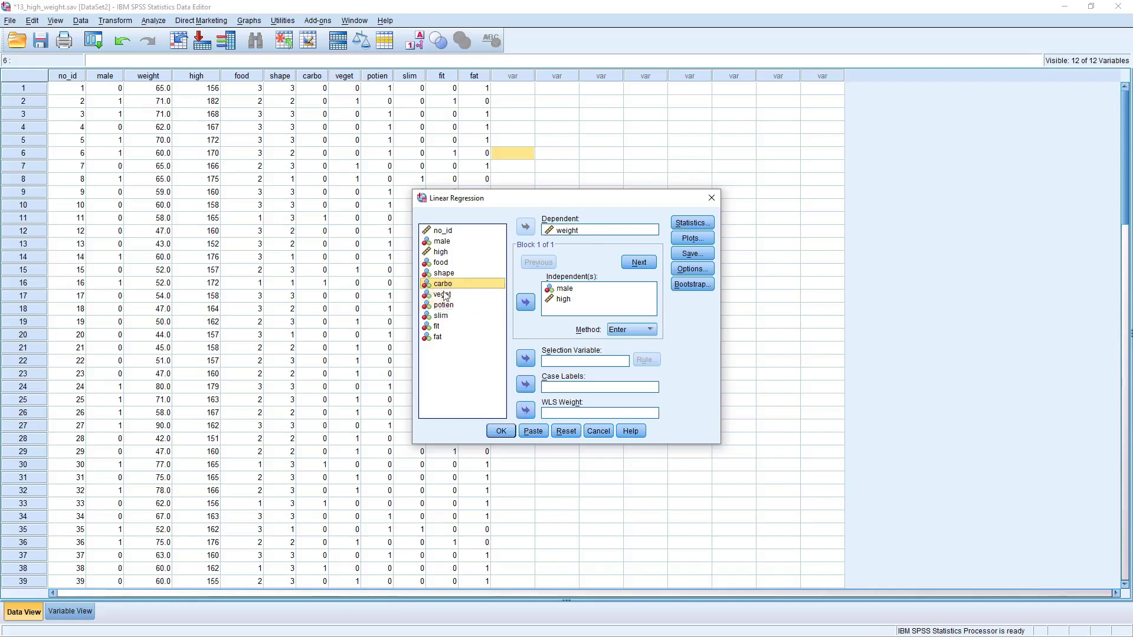
pyautogui.keyDown('shift'); pyautogui.click(441, 295); pyautogui.keyUp('shift')
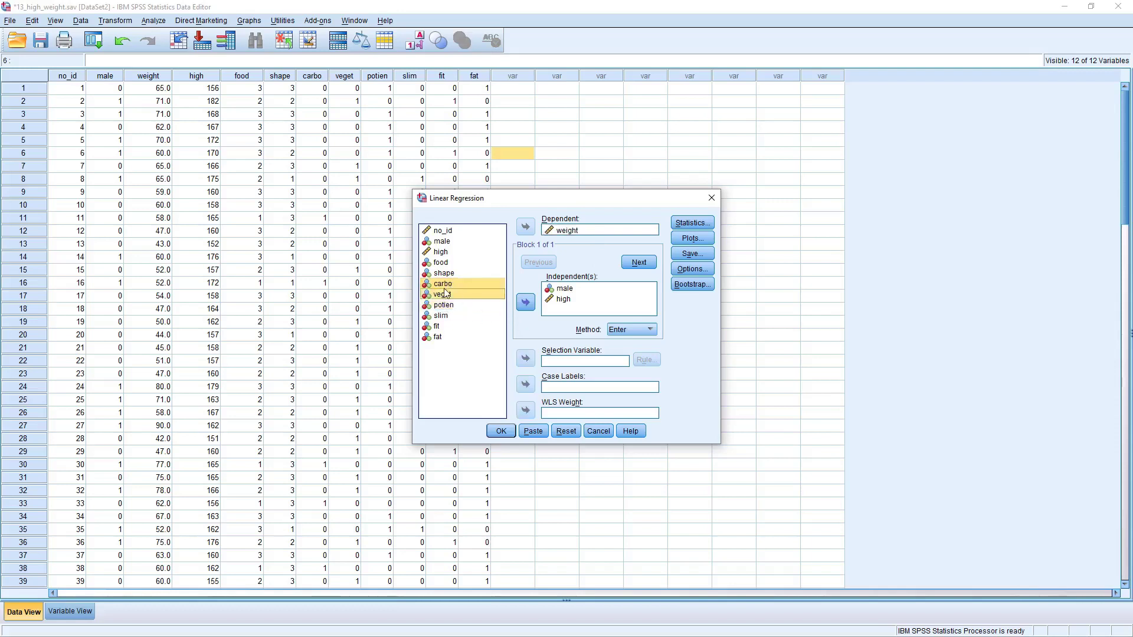
pyautogui.click(526, 303)
pyautogui.scroll(-1, 620, 304)
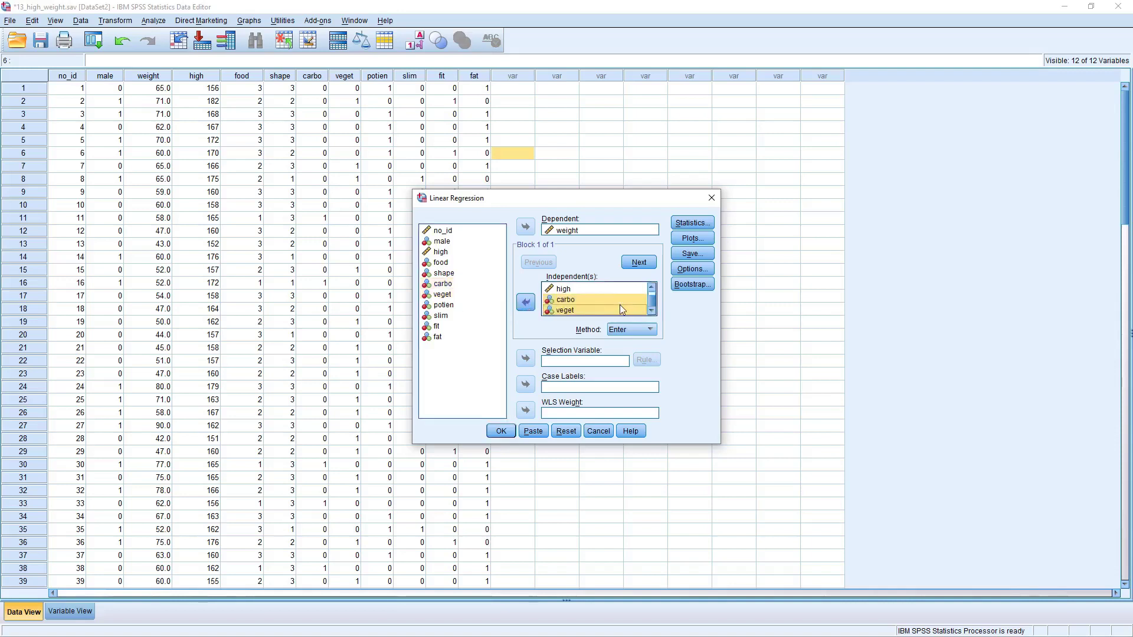
# Add the shape dummies slim and fit to the independent variables, leaving fat out, and run the regression.
pyautogui.click(432, 317)
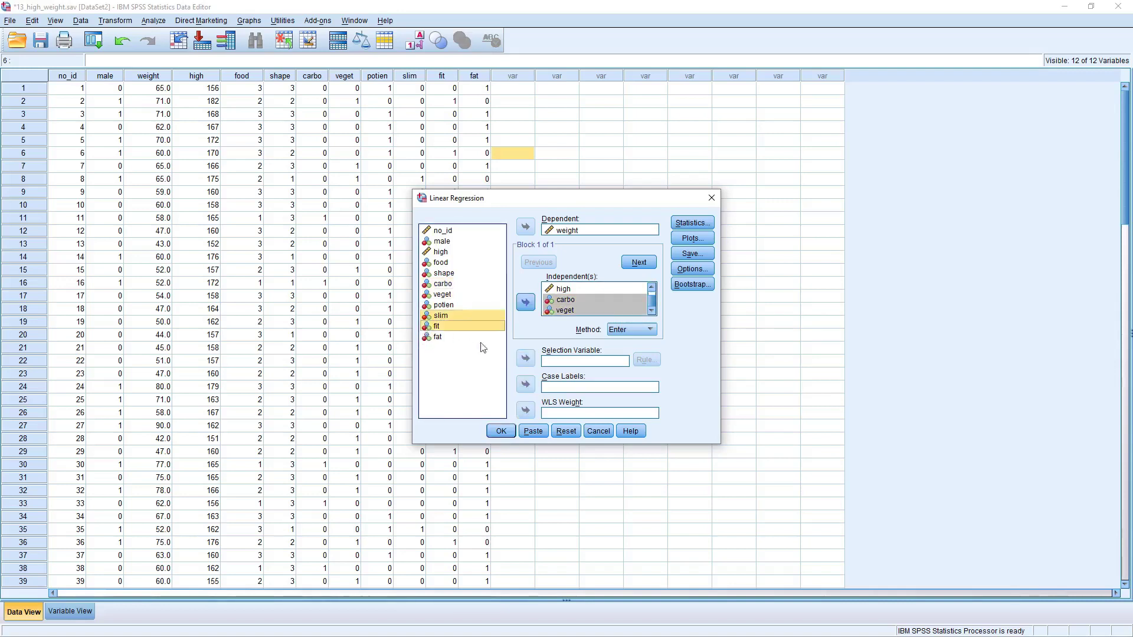
pyautogui.click(525, 302)
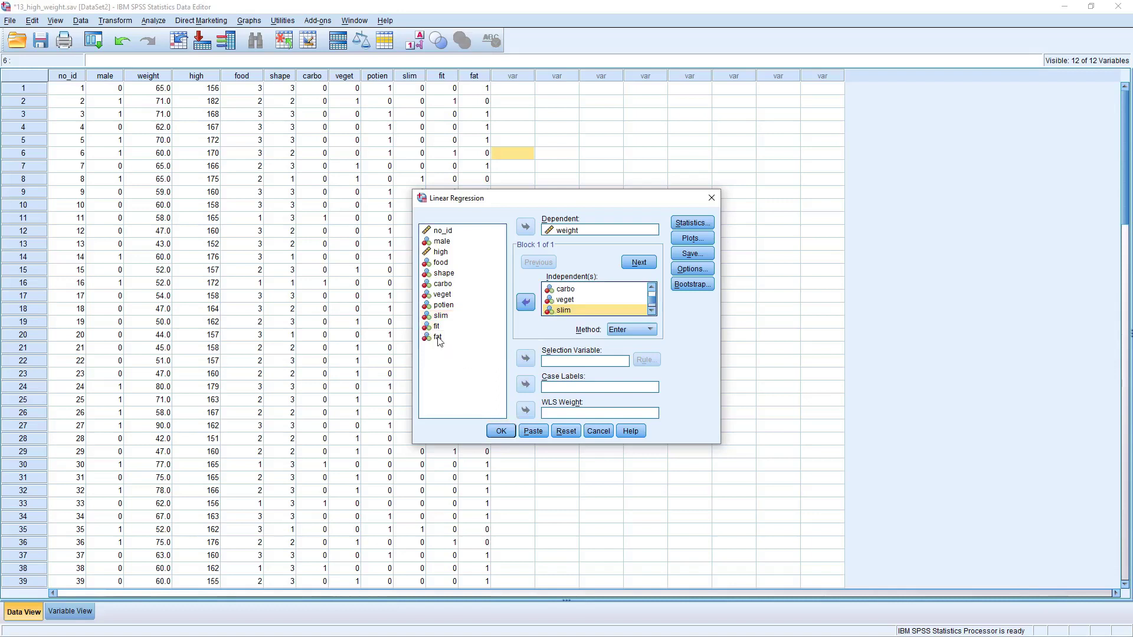
pyautogui.click(652, 313)
pyautogui.click(652, 313)
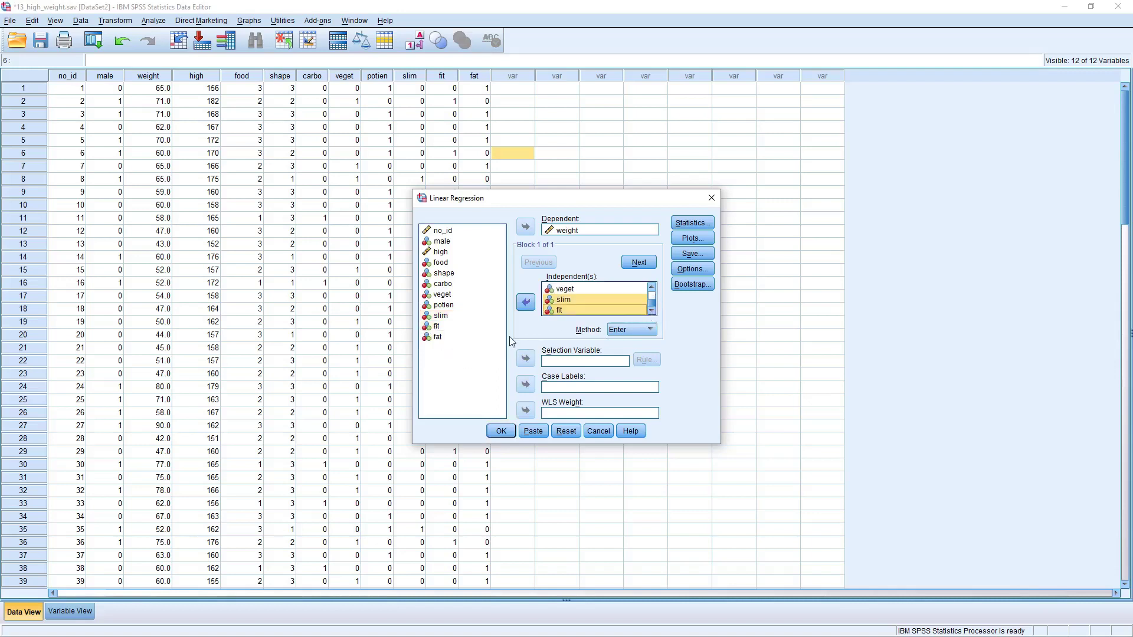
pyautogui.click(501, 431)
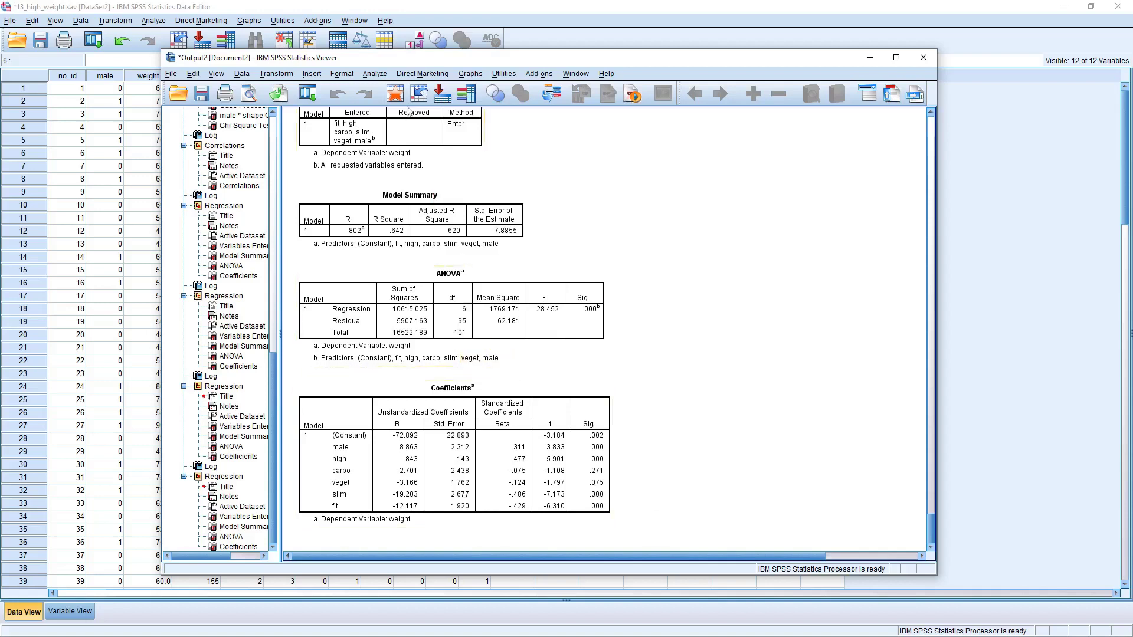
pyautogui.click(375, 74)
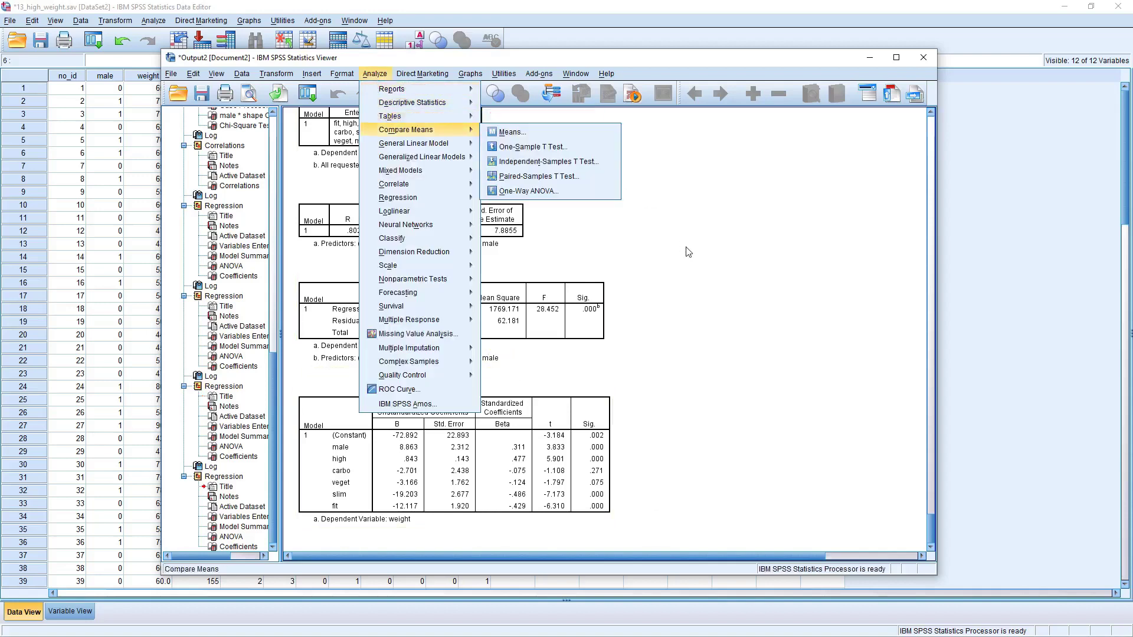
pyautogui.click(734, 366)
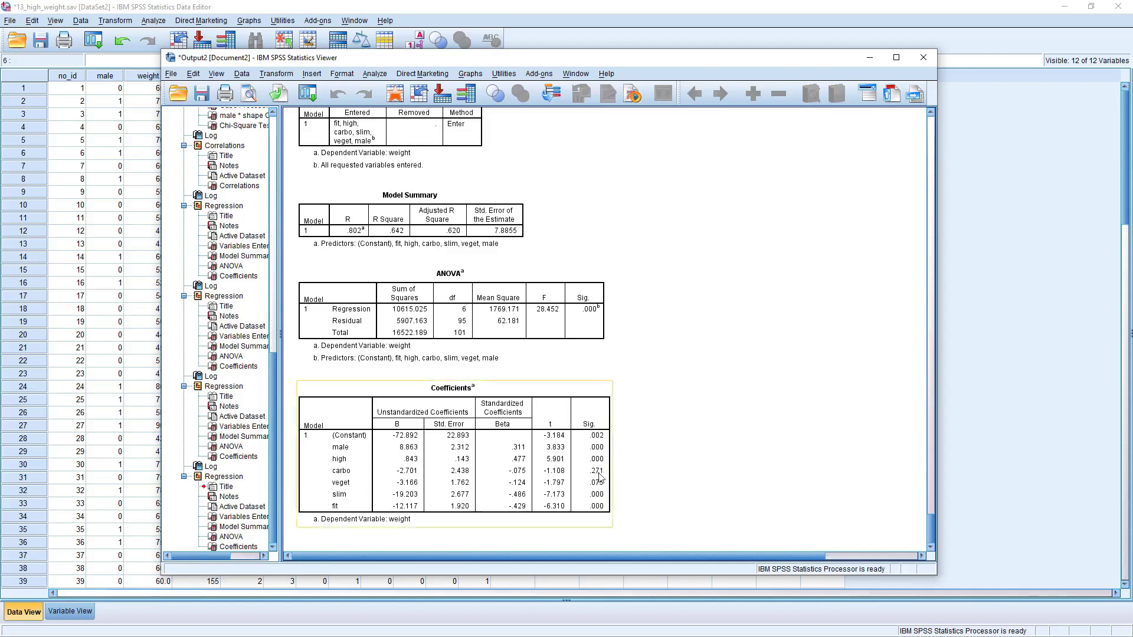
# Review the food and shape frequency tables near the start of the output, going back from the latest regression results.
pyautogui.scroll(1, 759, 456)
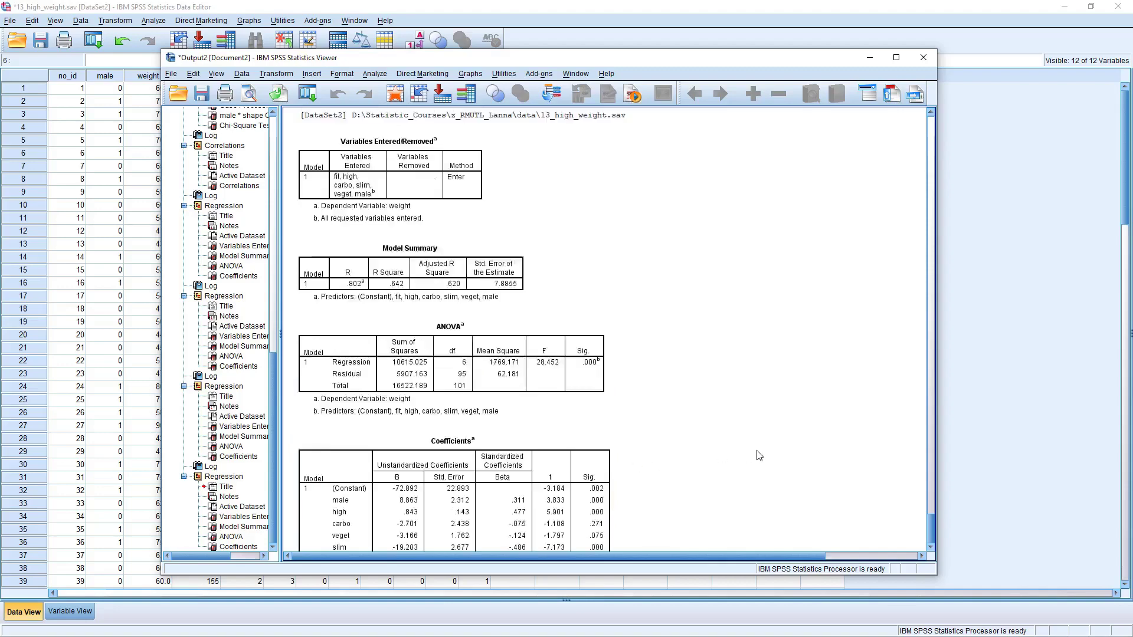
pyautogui.scroll(8, 759, 455)
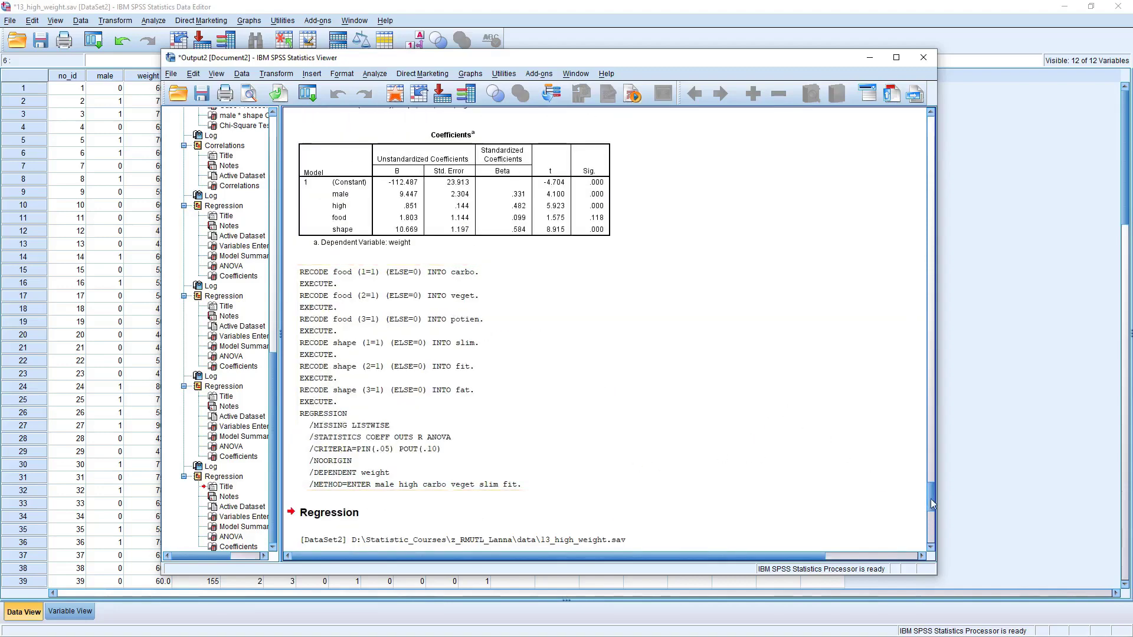
pyautogui.moveTo(932, 503); pyautogui.dragTo(932, 135)
pyautogui.scroll(-5, 791, 399)
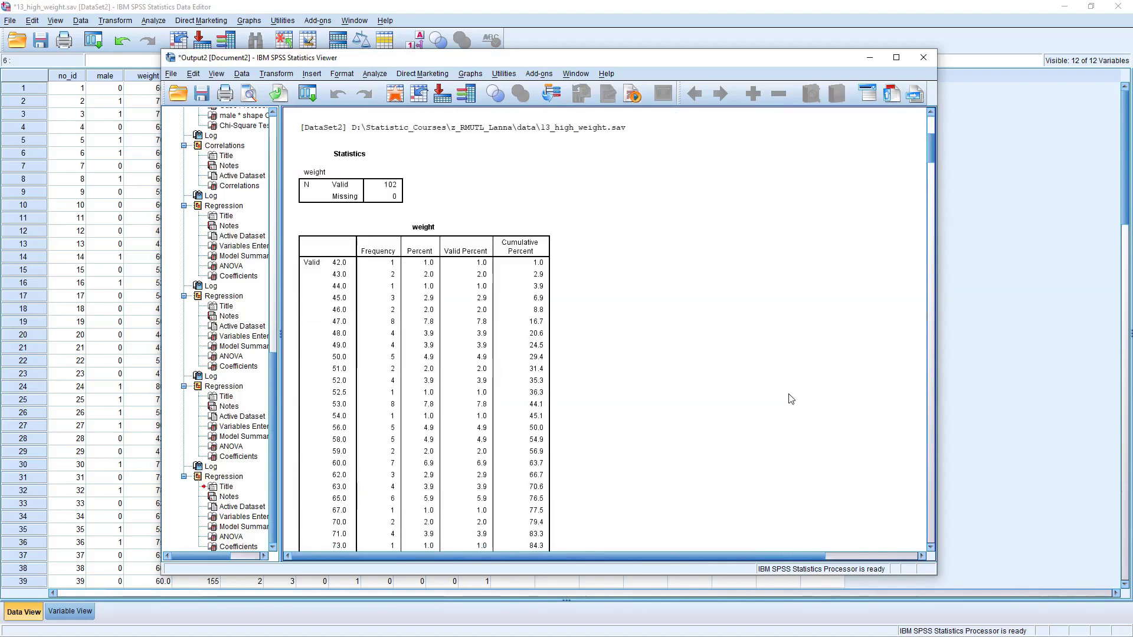
pyautogui.scroll(-15, 791, 399)
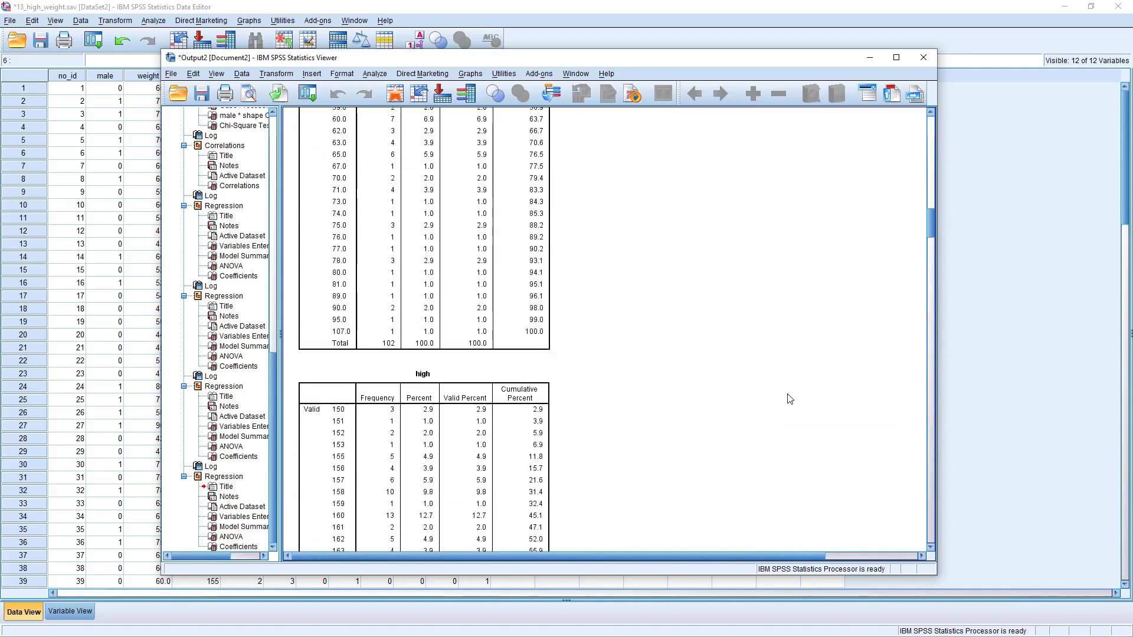
pyautogui.scroll(-13, 789, 399)
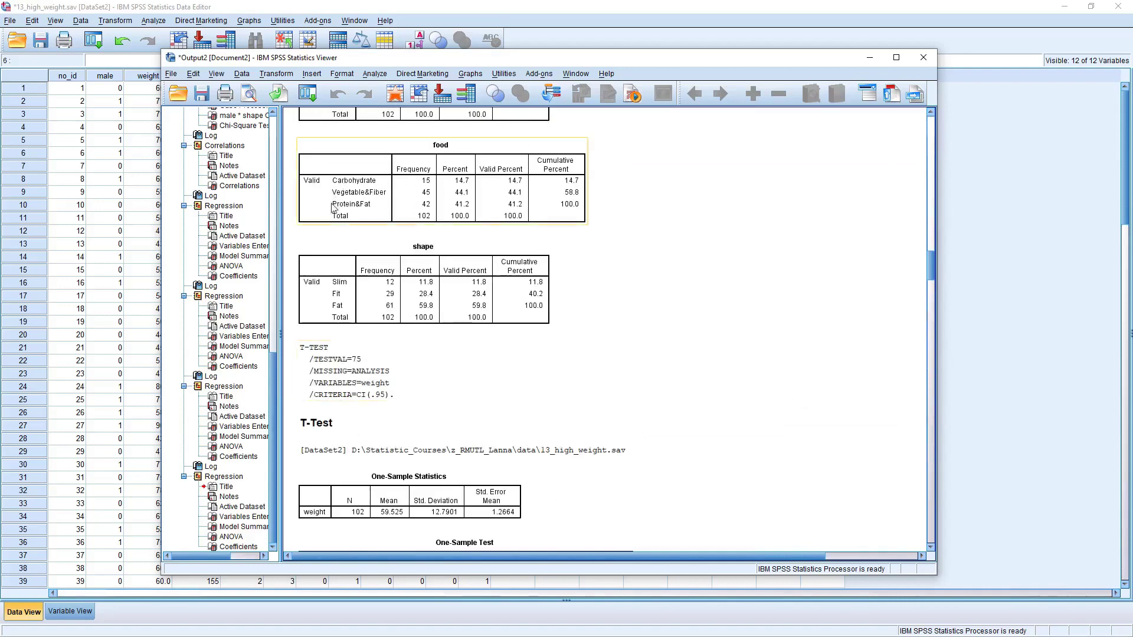
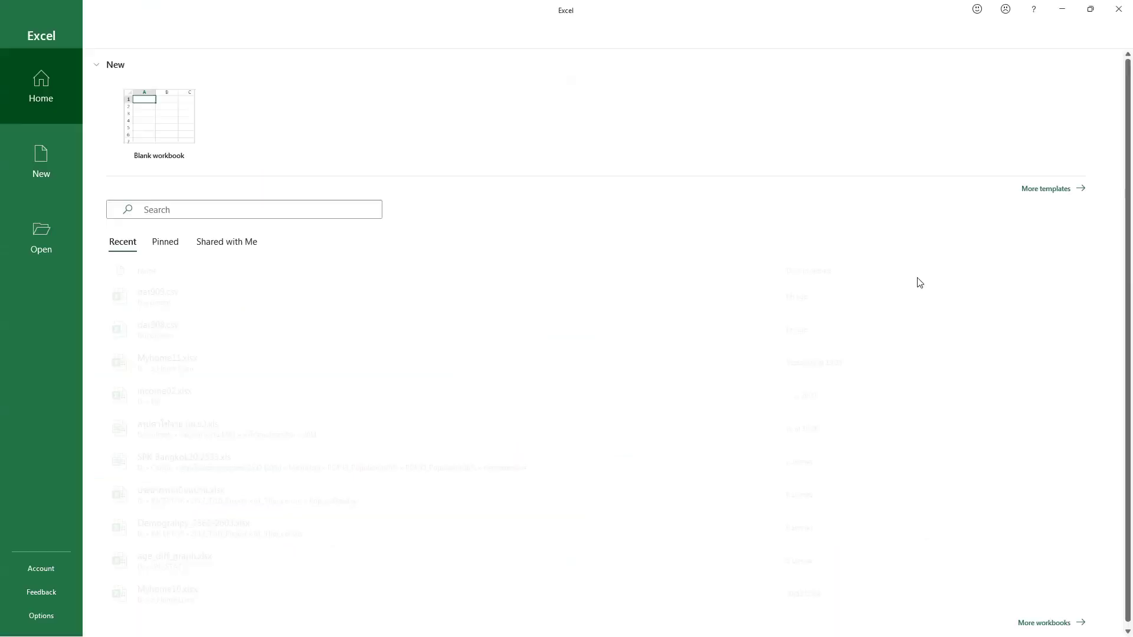
# Switch to Excel, create a blank workbook in a smaller window over the output, and enter the heading 50w in B2.
pyautogui.click(169, 136)
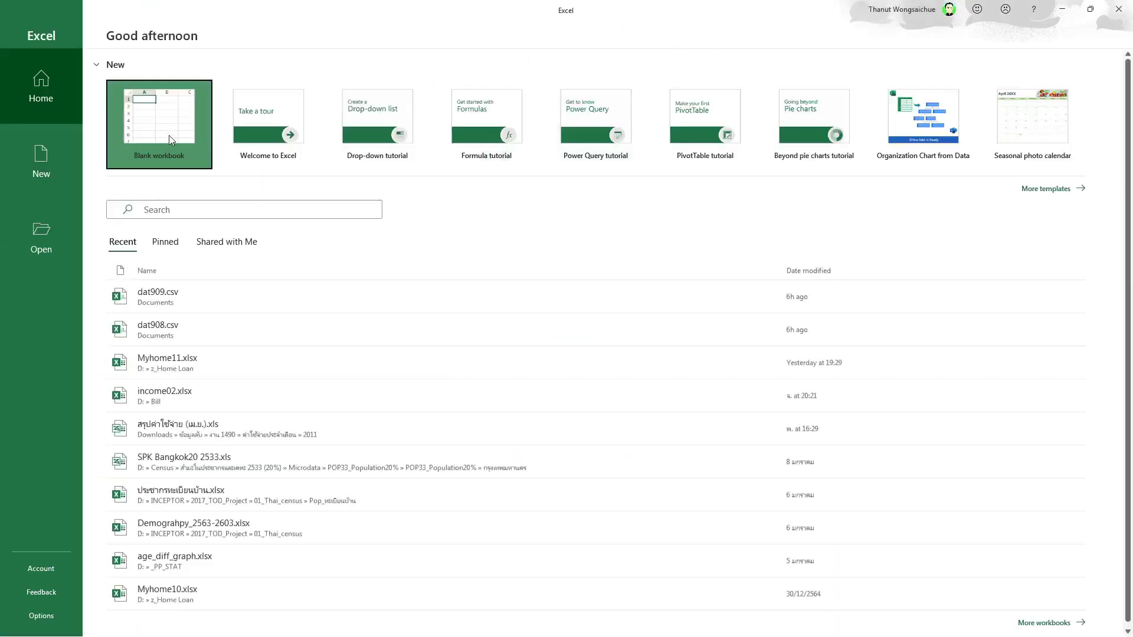
pyautogui.moveTo(862, 18); pyautogui.dragTo(719, 91)
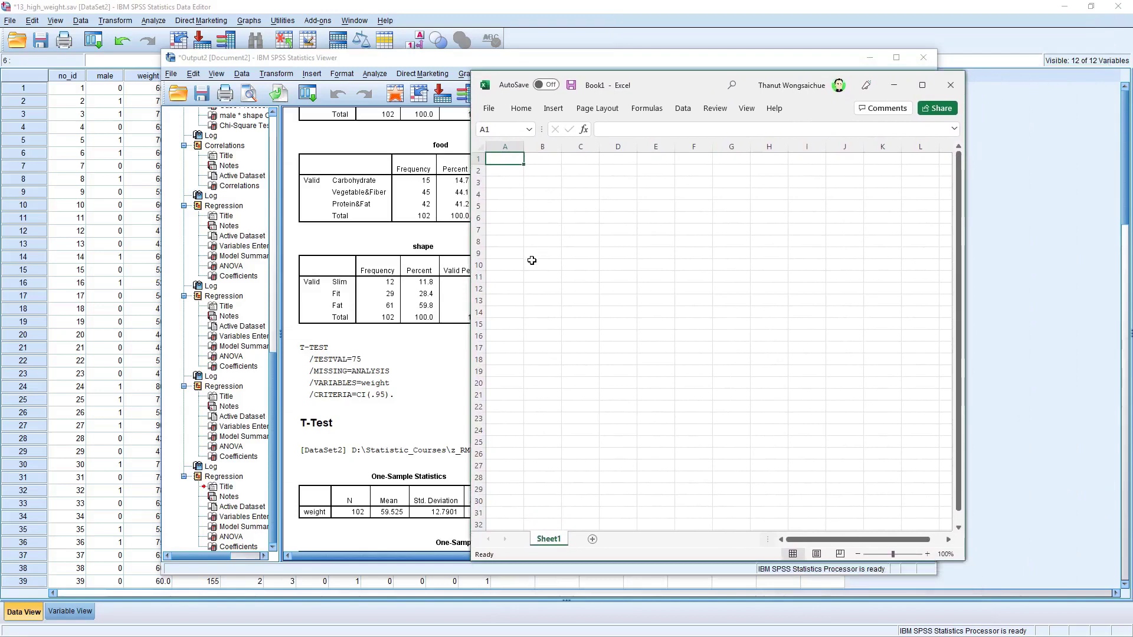
pyautogui.click(558, 217)
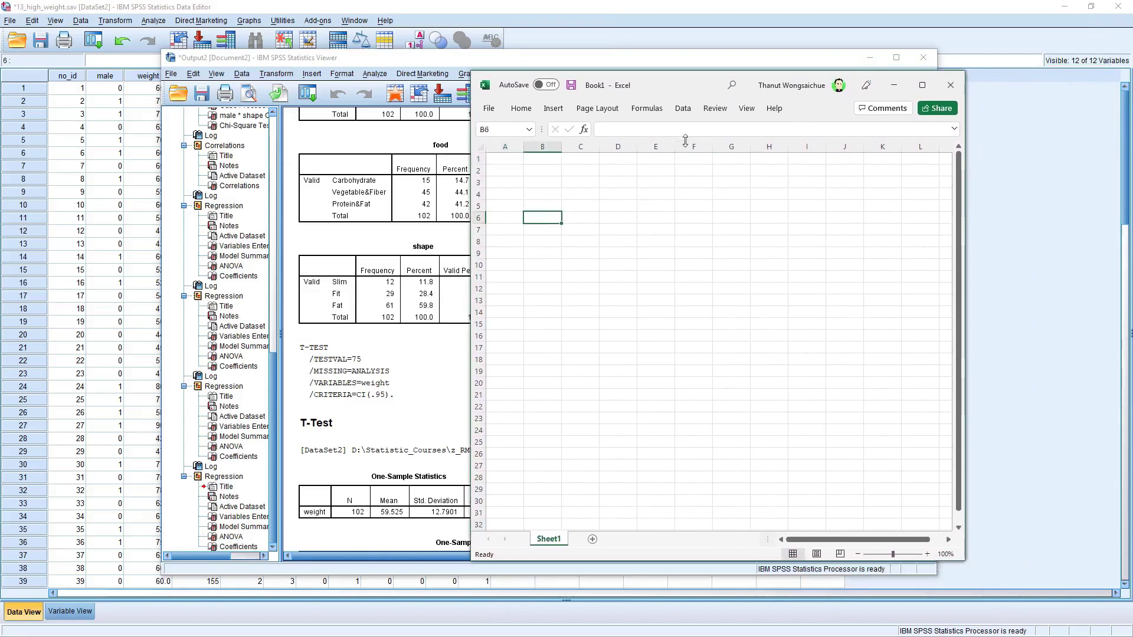
pyautogui.click(581, 181)
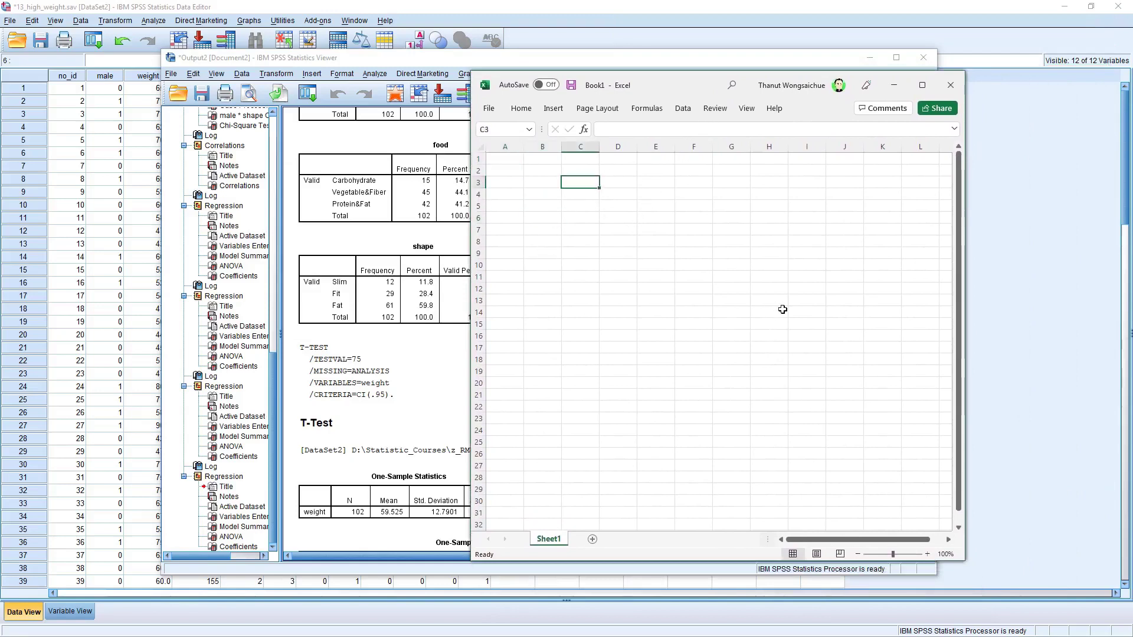
pyautogui.press('Left')
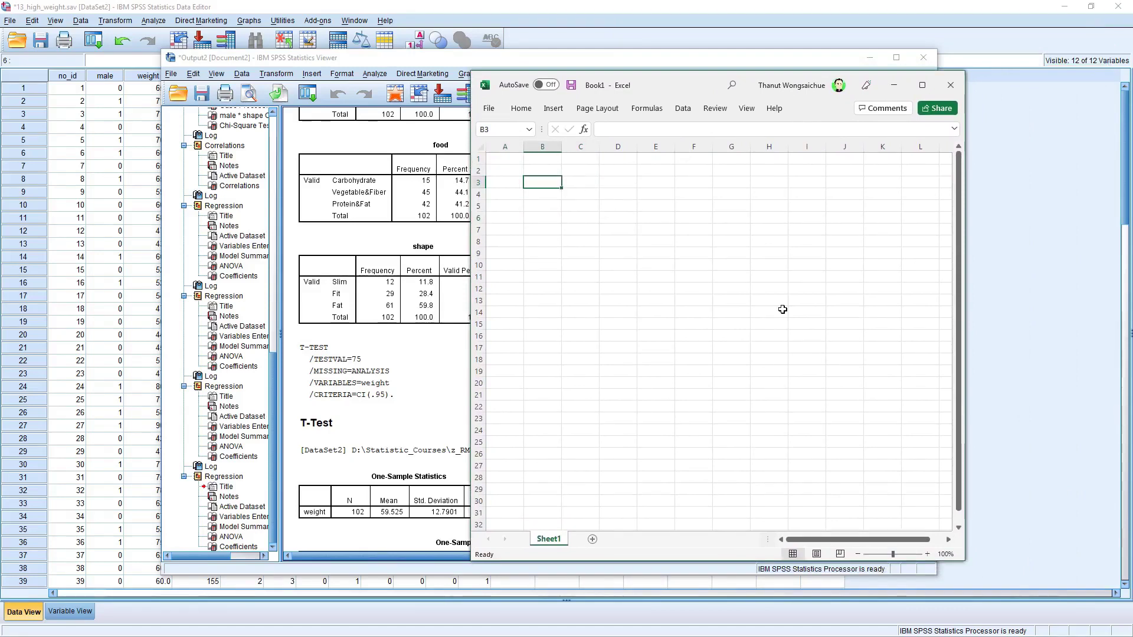
pyautogui.press('Up')
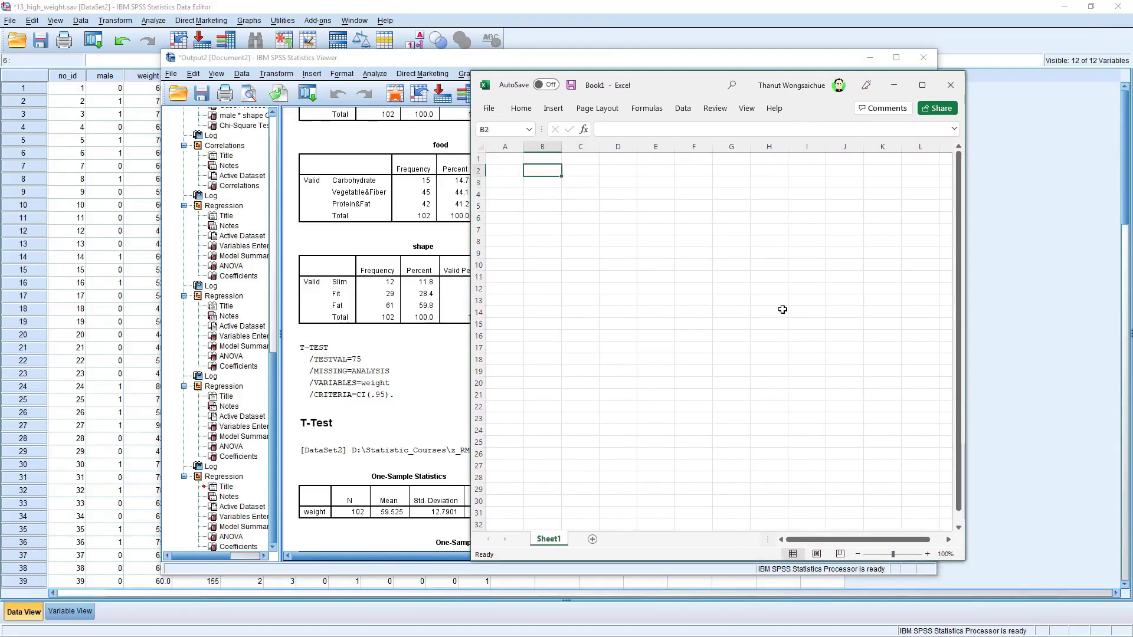
pyautogui.write('5')
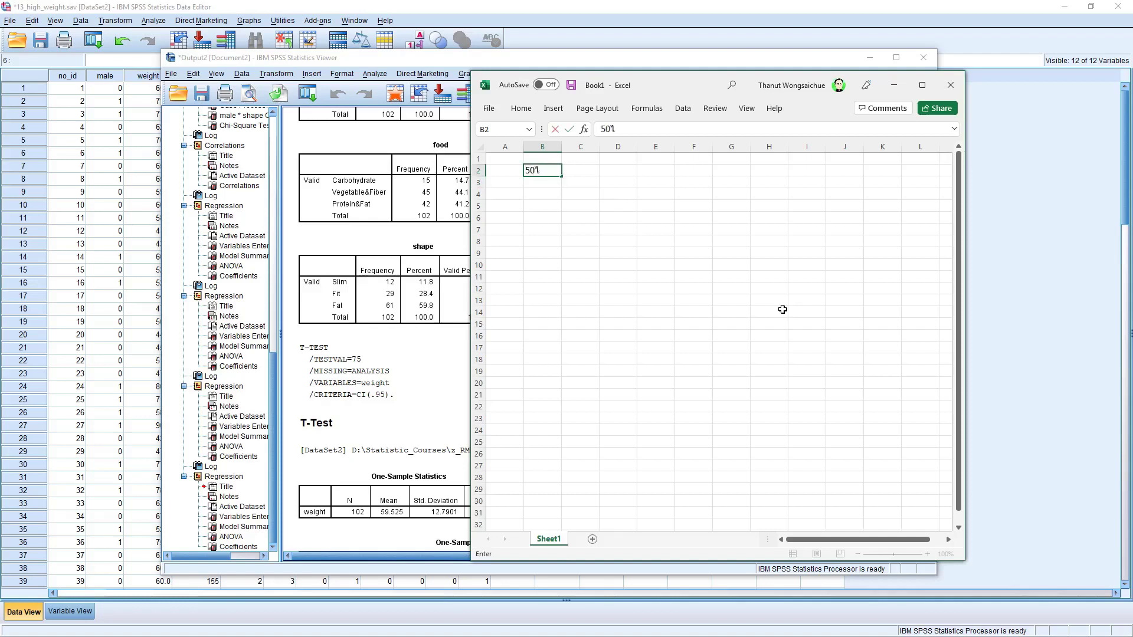
pyautogui.write('0w')
pyautogui.press('Return')
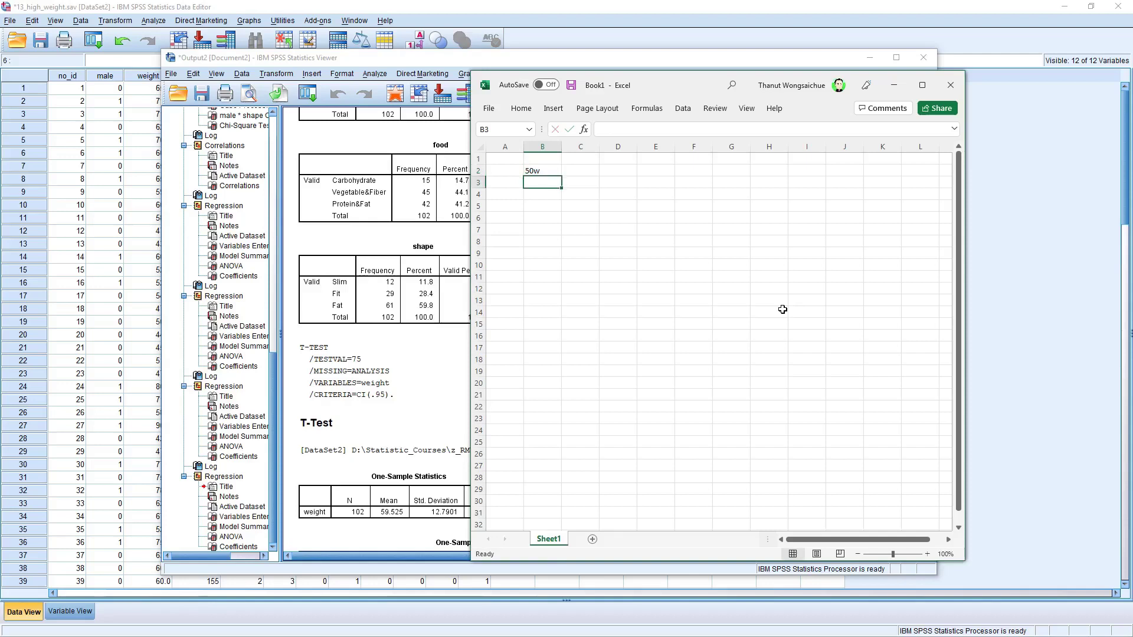
# Enter the food category frequencies 15, 45 and 42 in cells A3 to A5.
pyautogui.press('Left')
pyautogui.write('1')
pyautogui.press('Return')
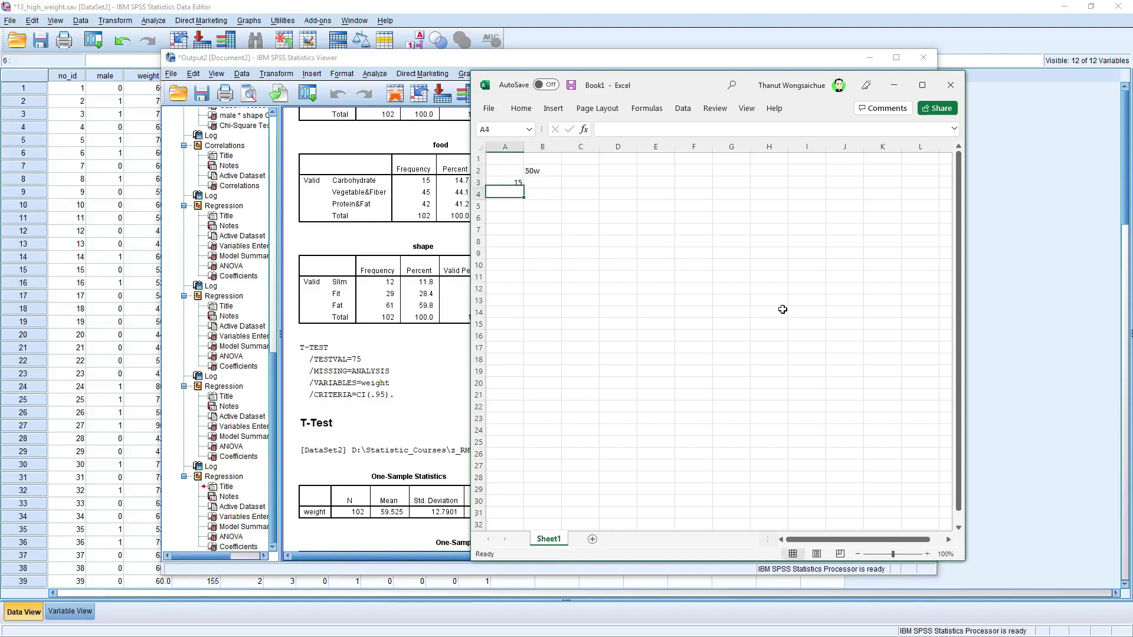
pyautogui.write('45')
pyautogui.press('Return')
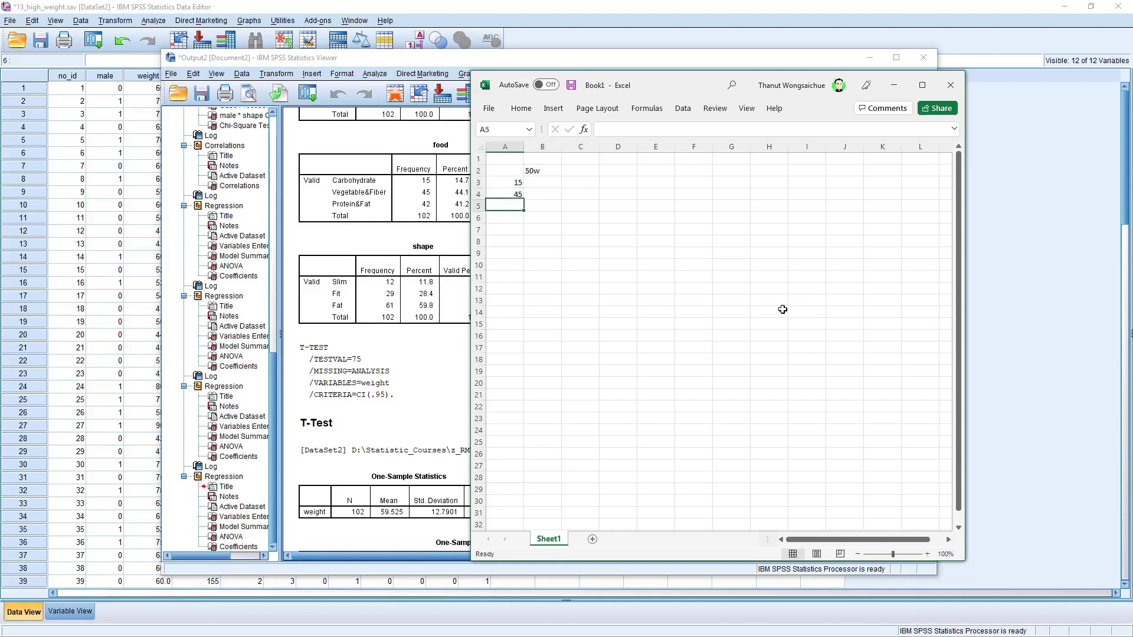
pyautogui.write('2')
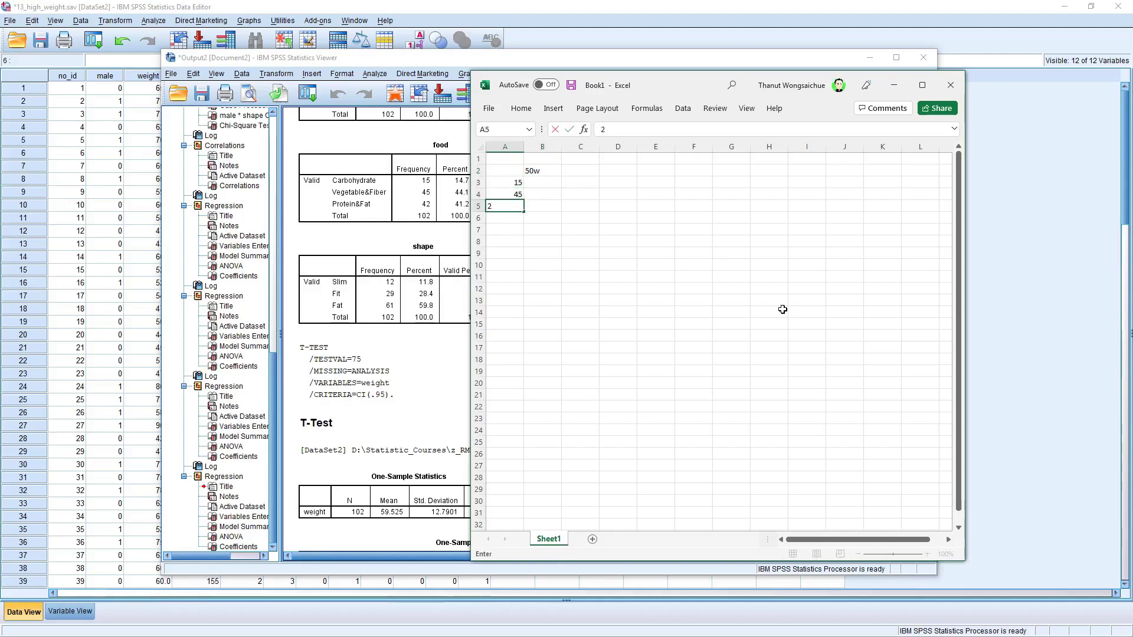
pyautogui.press('Return')
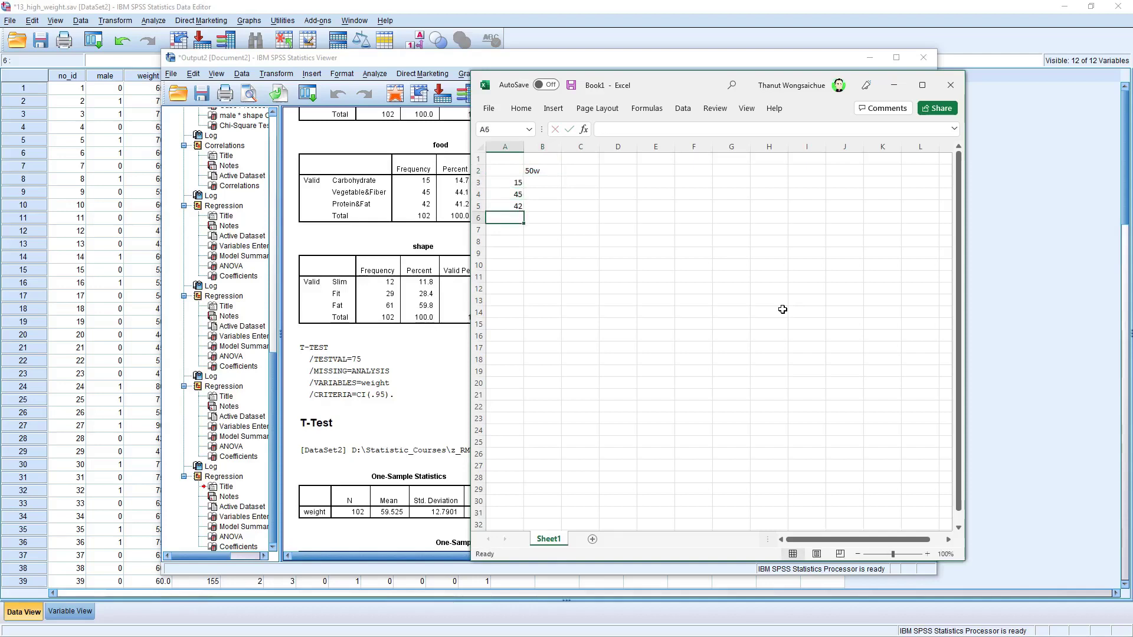
# Enter the formula =50/A3 in B3 and fill it down to B5.
pyautogui.press('Right')
pyautogui.press('Up')
pyautogui.press('Up')
pyautogui.press('Up')
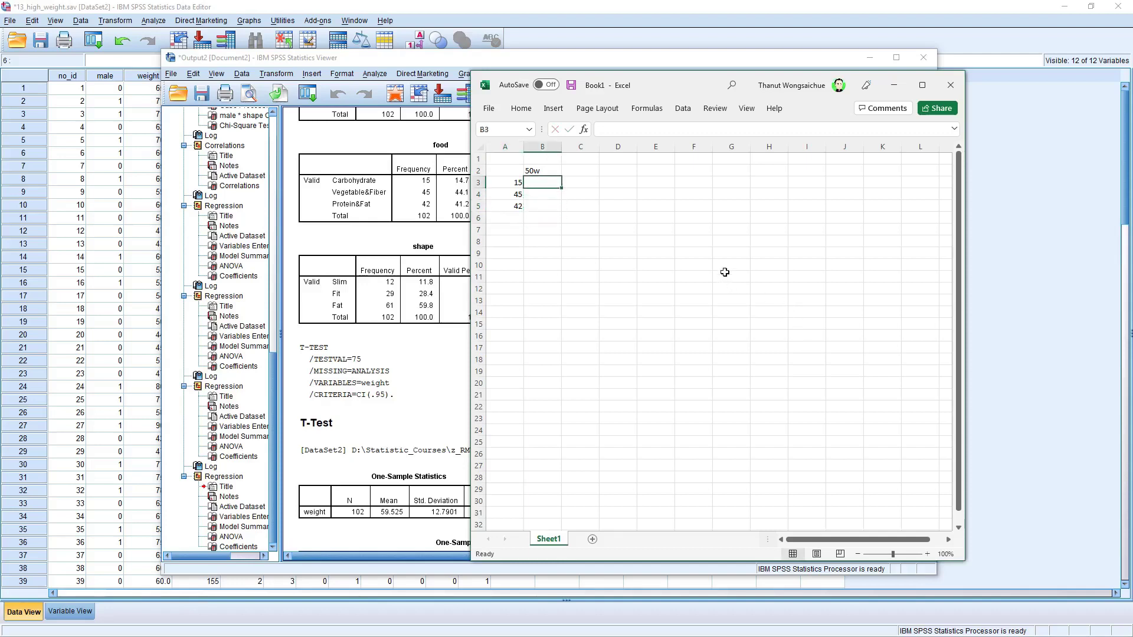
pyautogui.write('=')
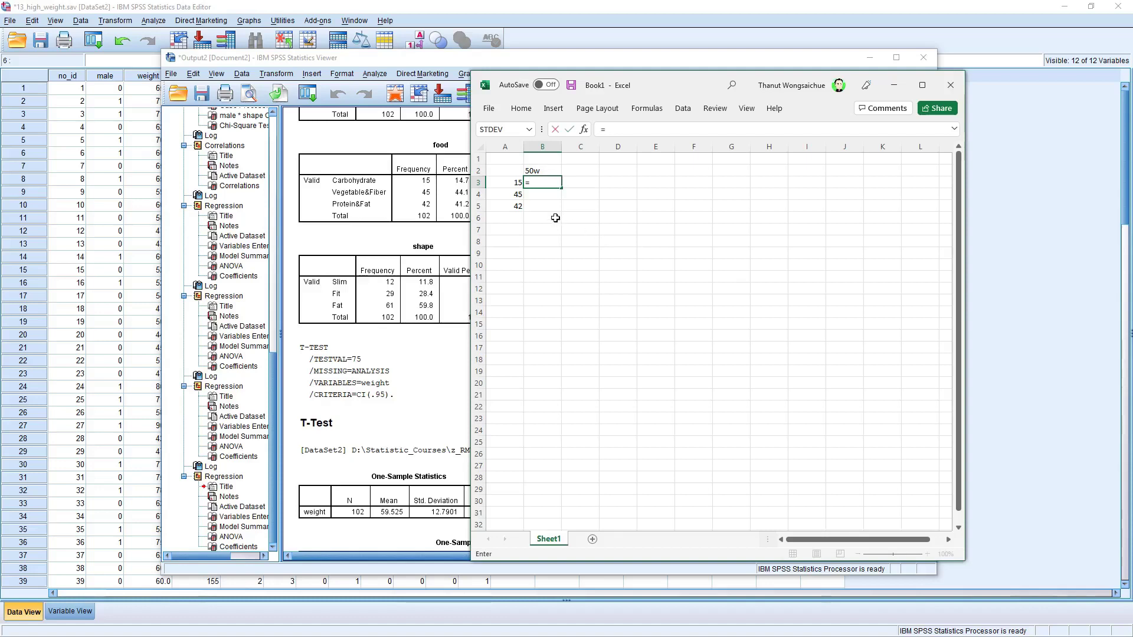
pyautogui.write('50/')
pyautogui.click(512, 182)
pyautogui.press('Return')
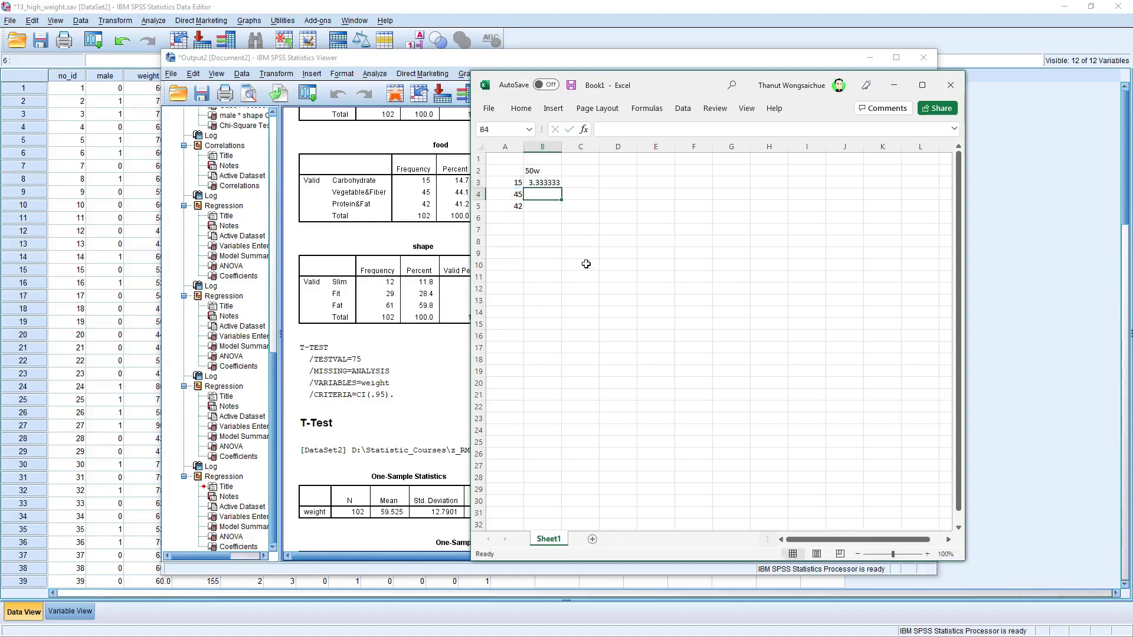
pyautogui.click(538, 183)
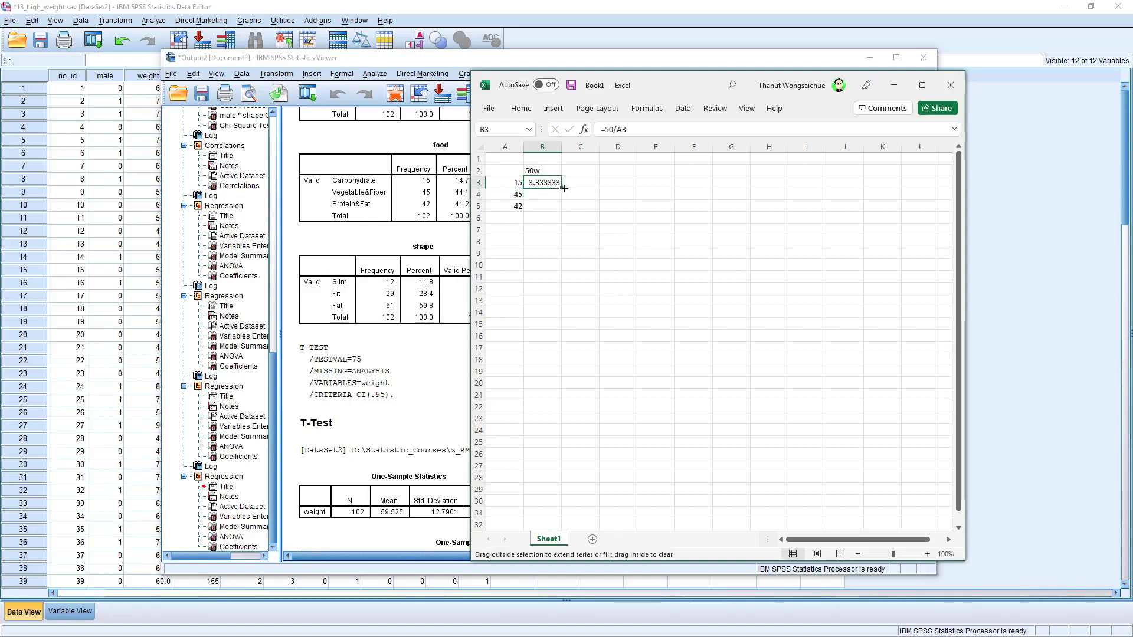
pyautogui.moveTo(564, 188); pyautogui.dragTo(562, 212)
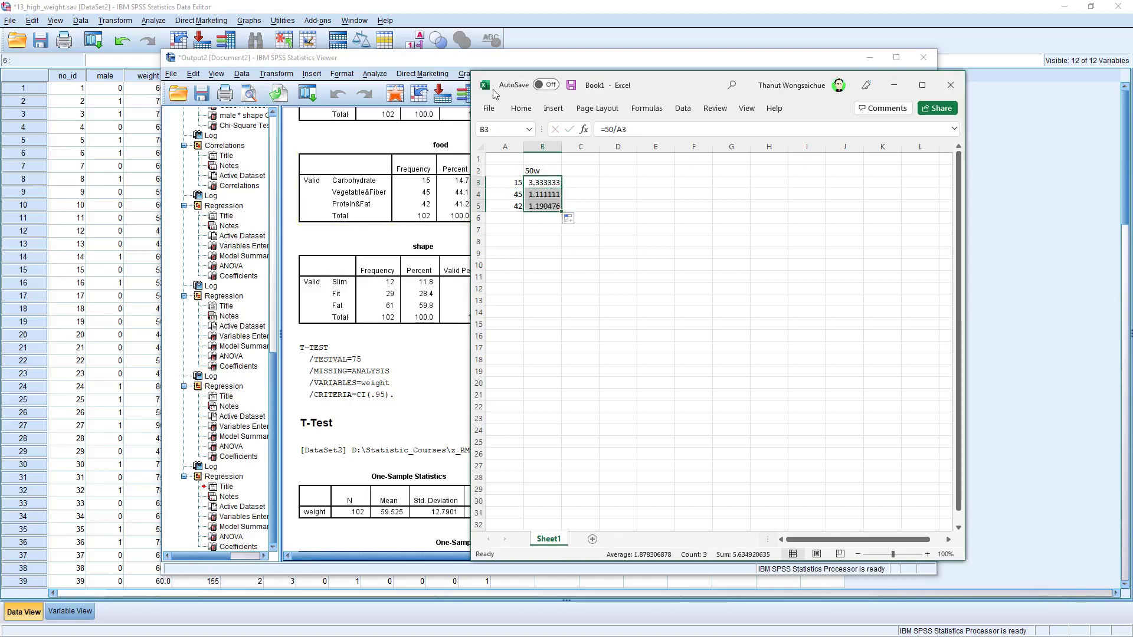
# Maximize the workbook window and apply the comma number style to the 50w results in B3:B5.
pyautogui.click(522, 110)
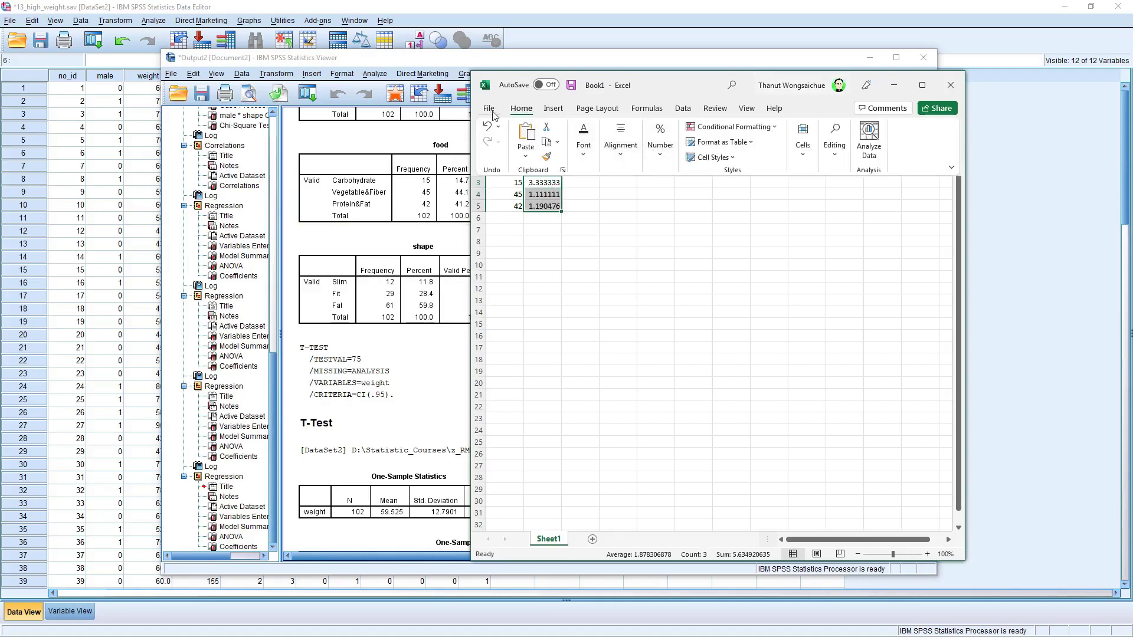
pyautogui.click(923, 85)
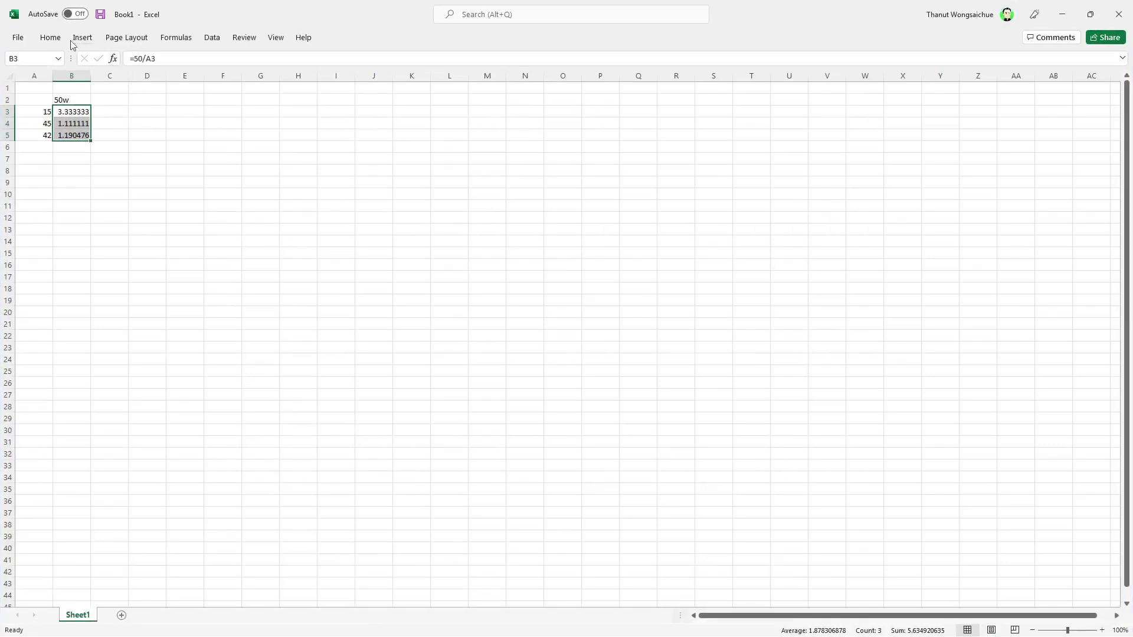
pyautogui.click(50, 39)
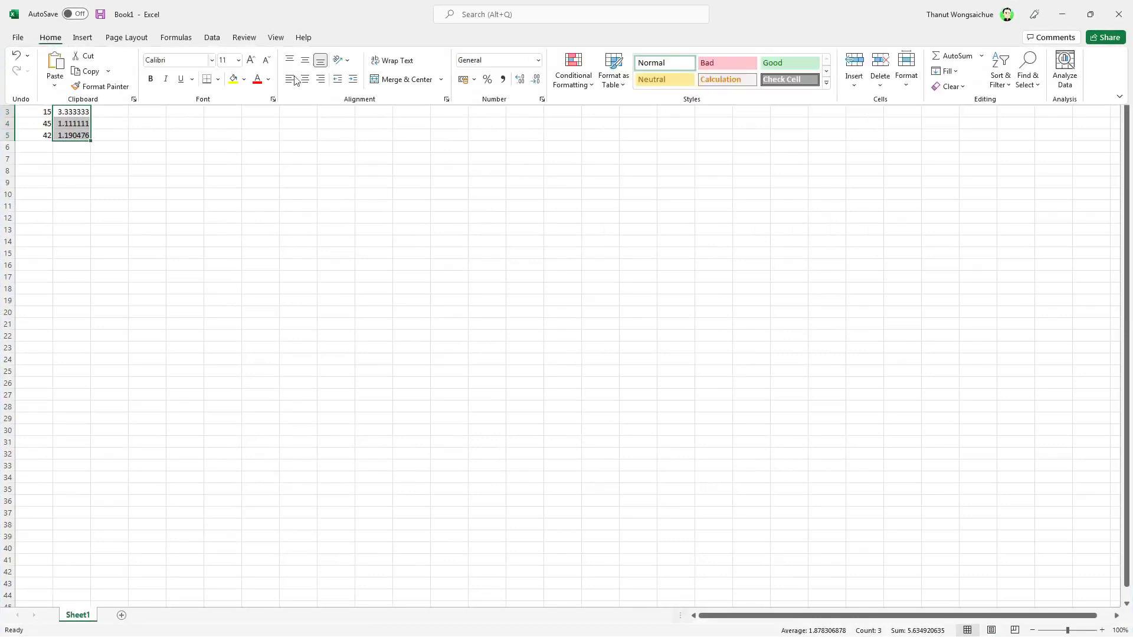
pyautogui.click(503, 79)
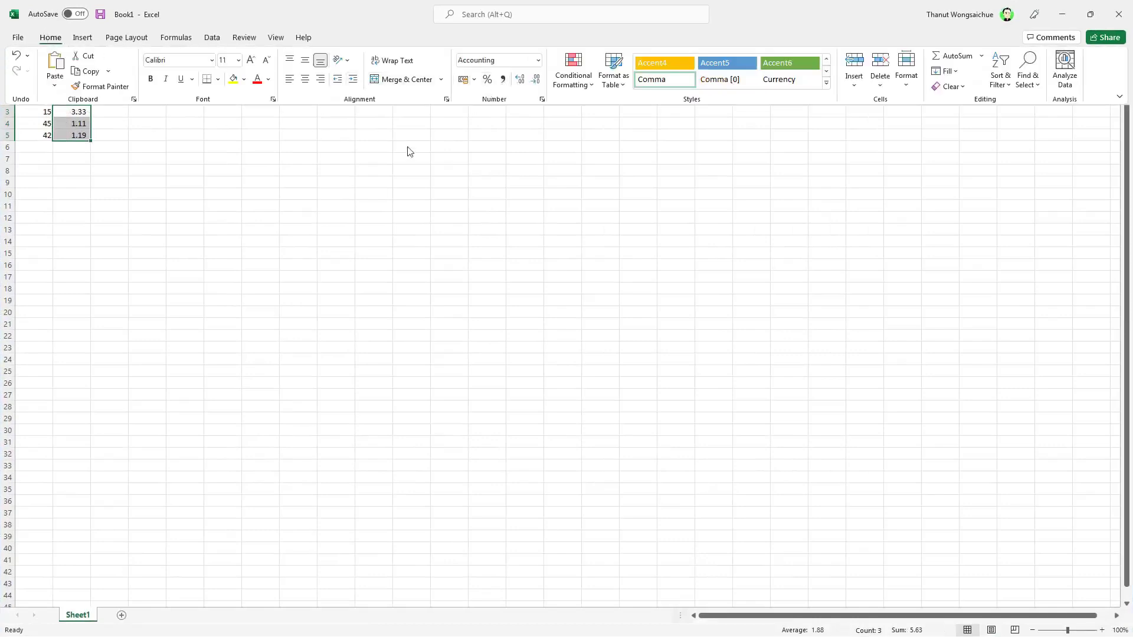
# Enter the heading 100w in C2 and the formula =100/A3 in C3.
pyautogui.click(117, 112)
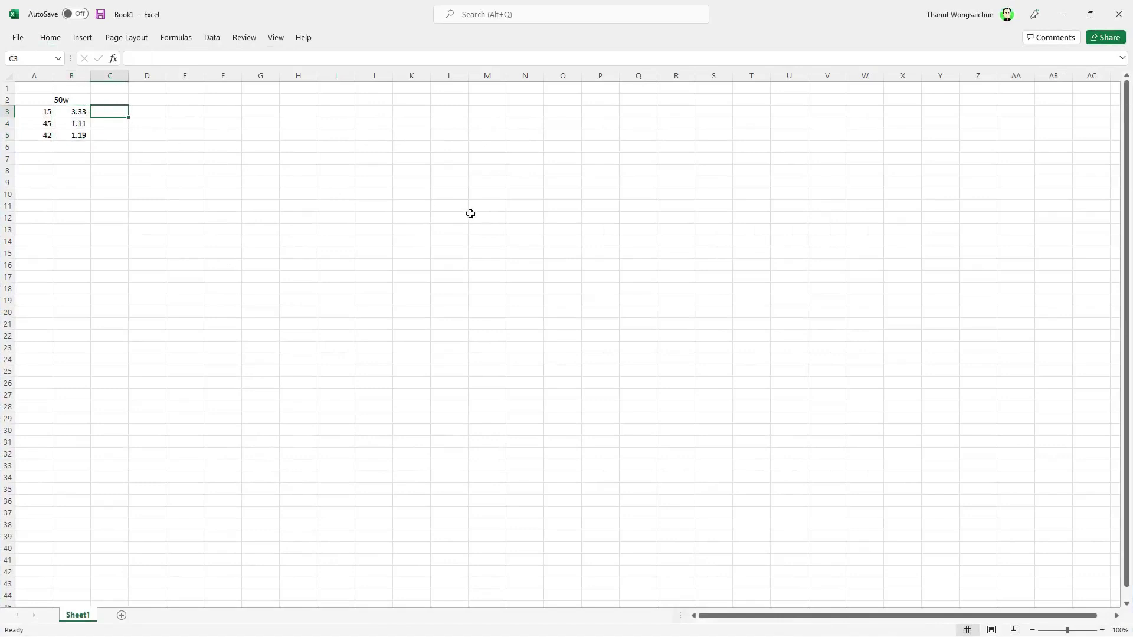
pyautogui.press('Up')
pyautogui.write('10')
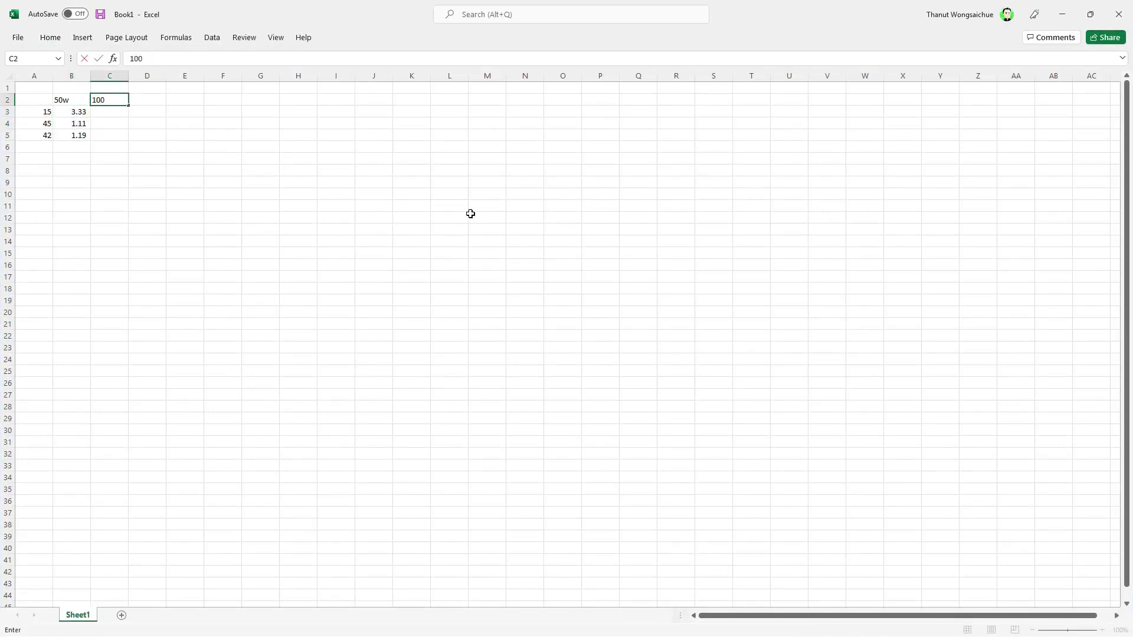
pyautogui.press('Return')
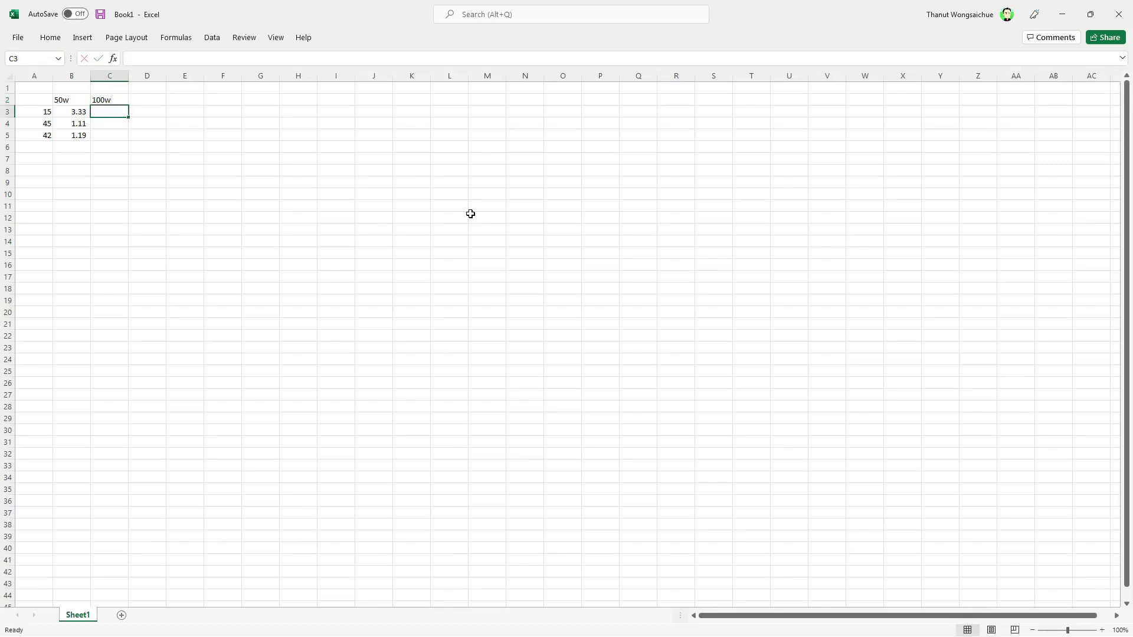
pyautogui.write('=100/')
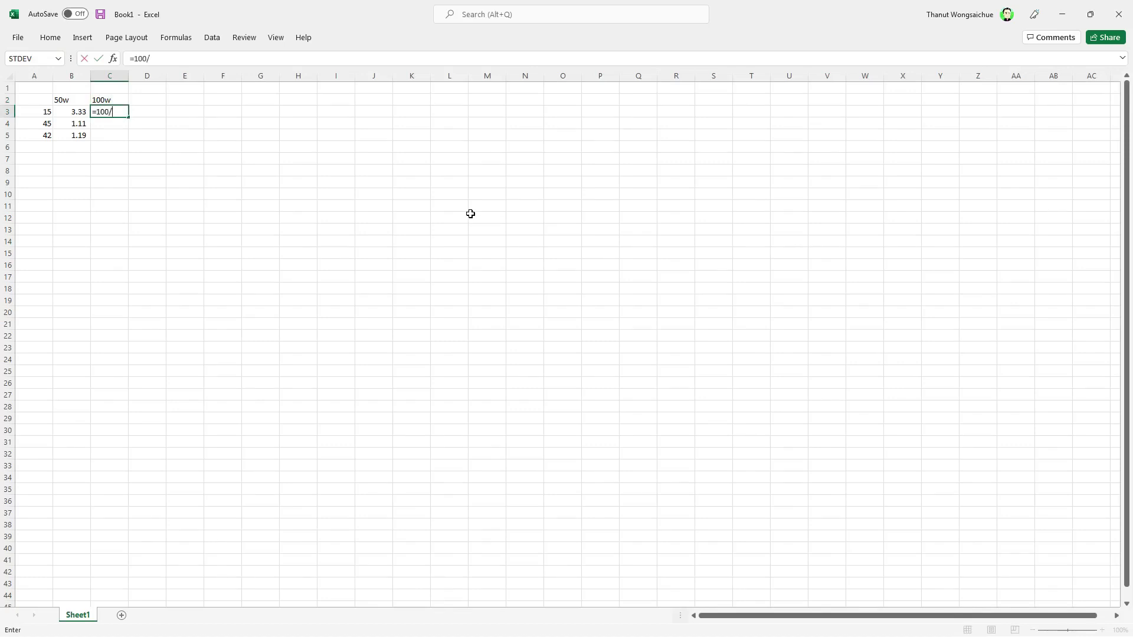
pyautogui.click(46, 110)
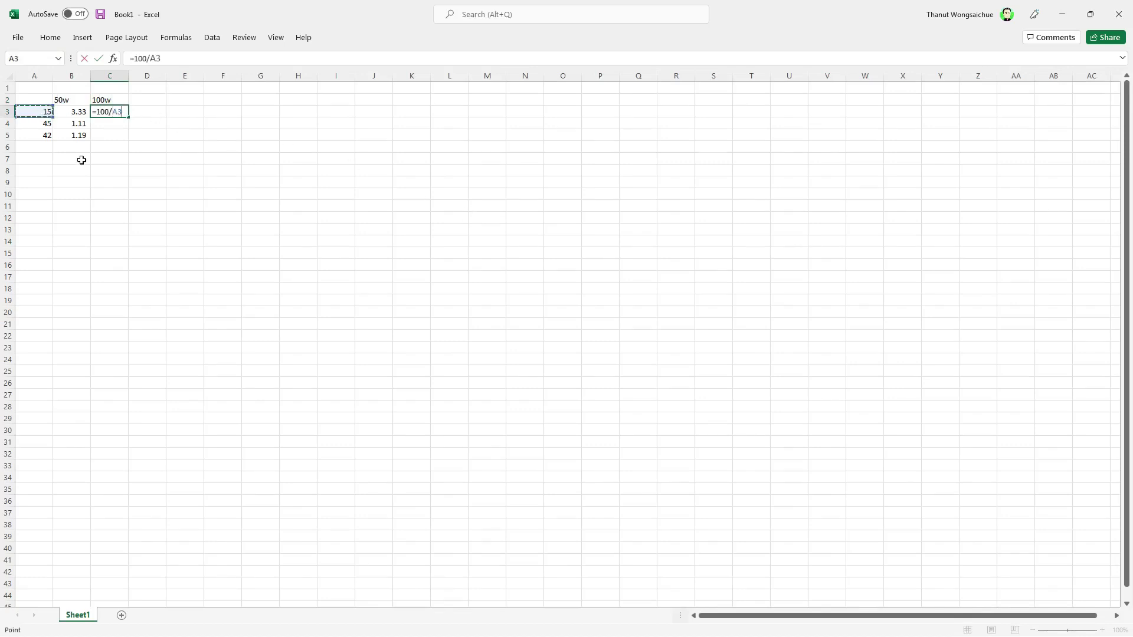
pyautogui.press('Return')
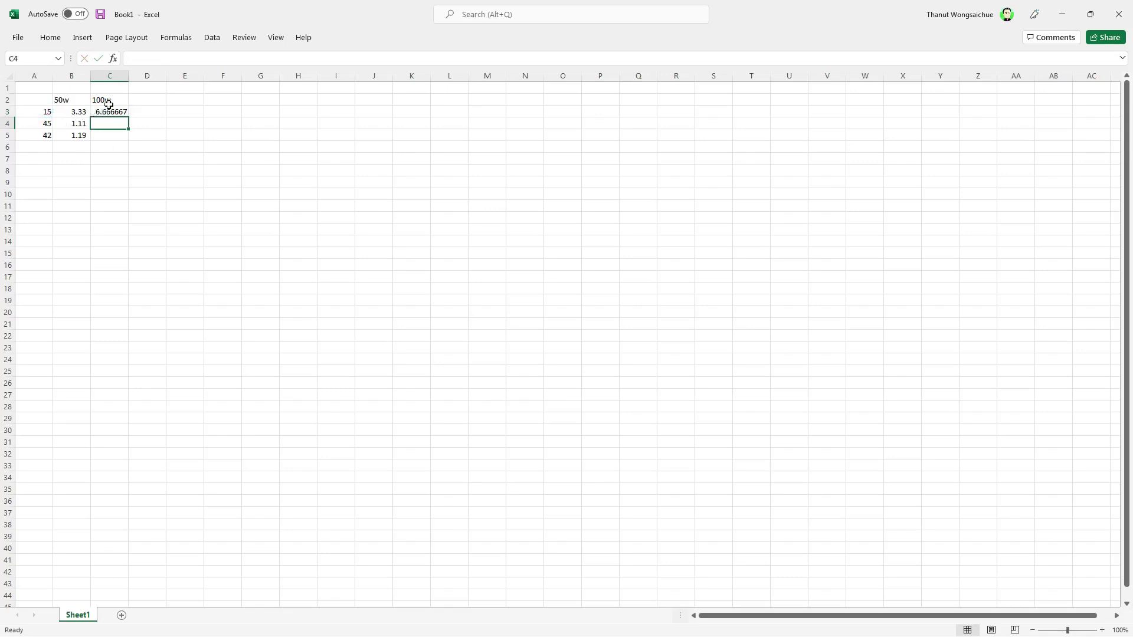
# Apply the comma number style to C3 and fill its formula down to C5.
pyautogui.click(107, 101)
pyautogui.click(106, 112)
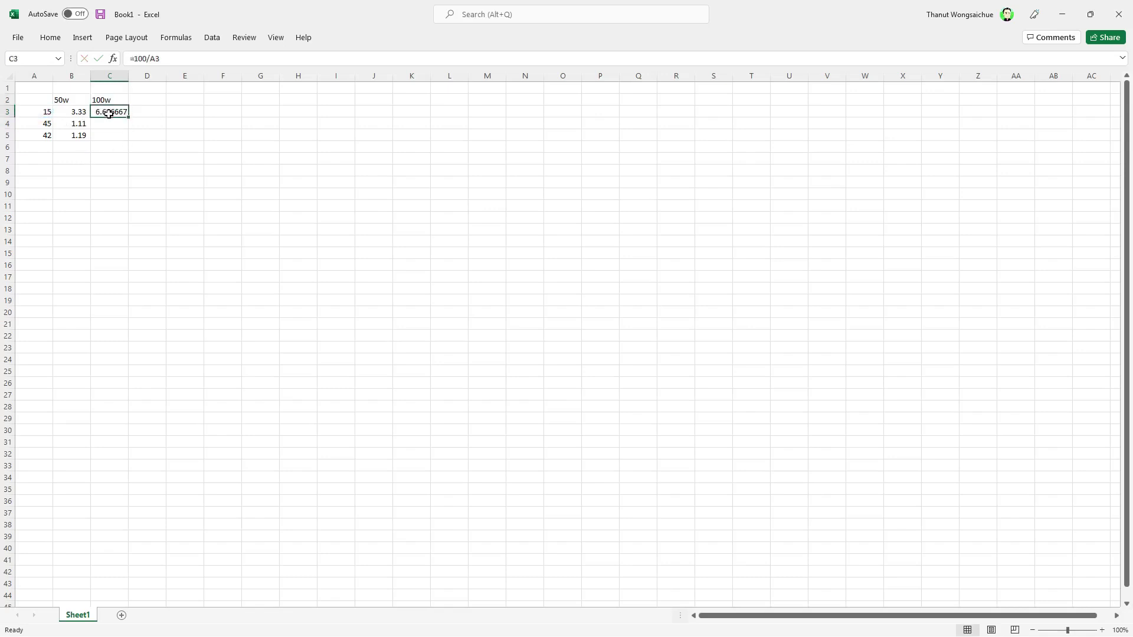
pyautogui.click(50, 37)
pyautogui.click(503, 78)
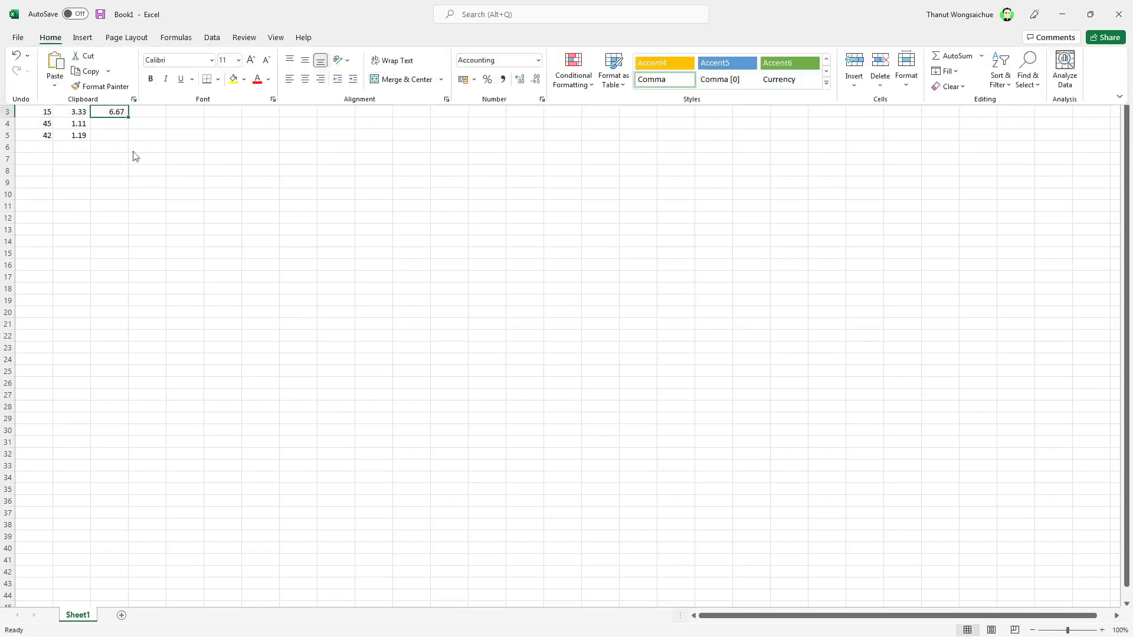
pyautogui.moveTo(128, 118); pyautogui.dragTo(125, 141)
pyautogui.click(214, 189)
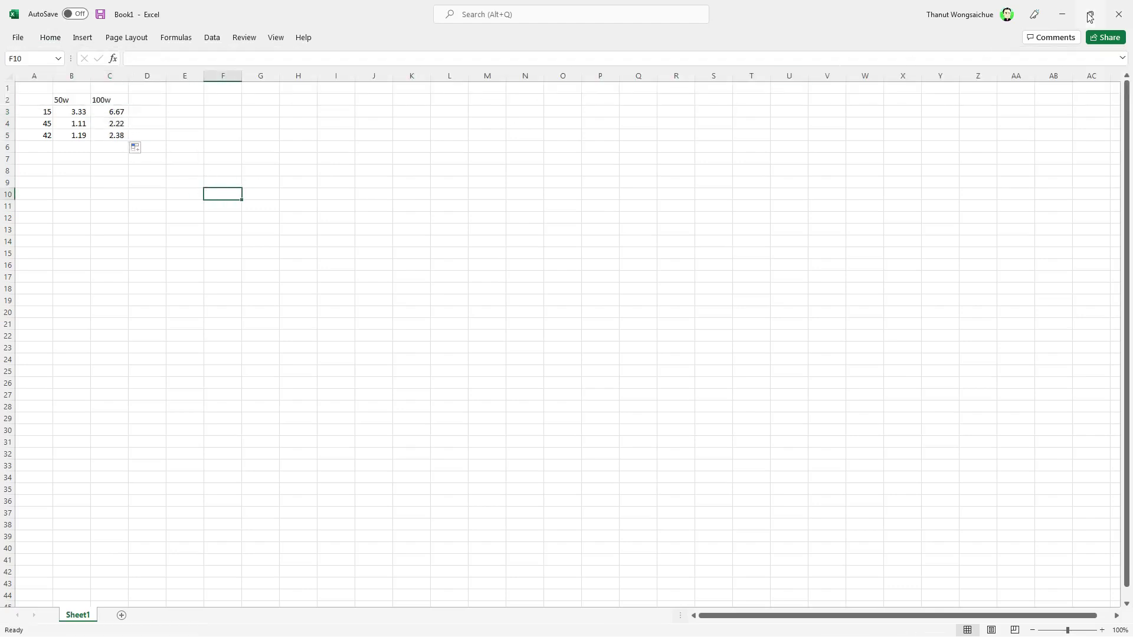